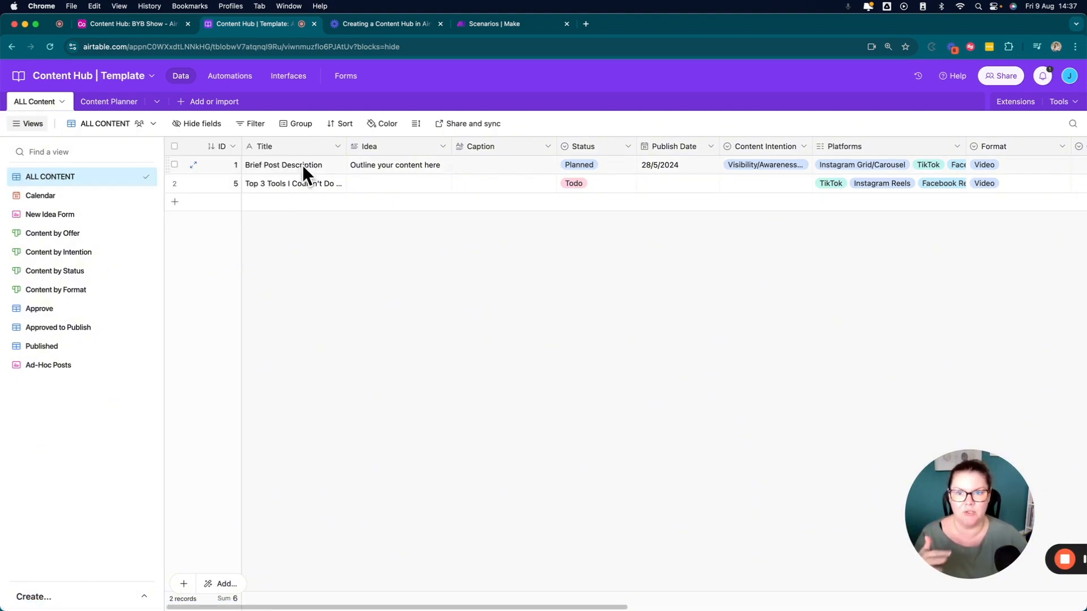
Step: Open the ALL CONTENT view of the ALL CONTENT table in the Content Hub base and look through its records
{"action": "scroll", "coordinate": [303, 168], "scroll_direction": "right", "scroll_amount": 10}
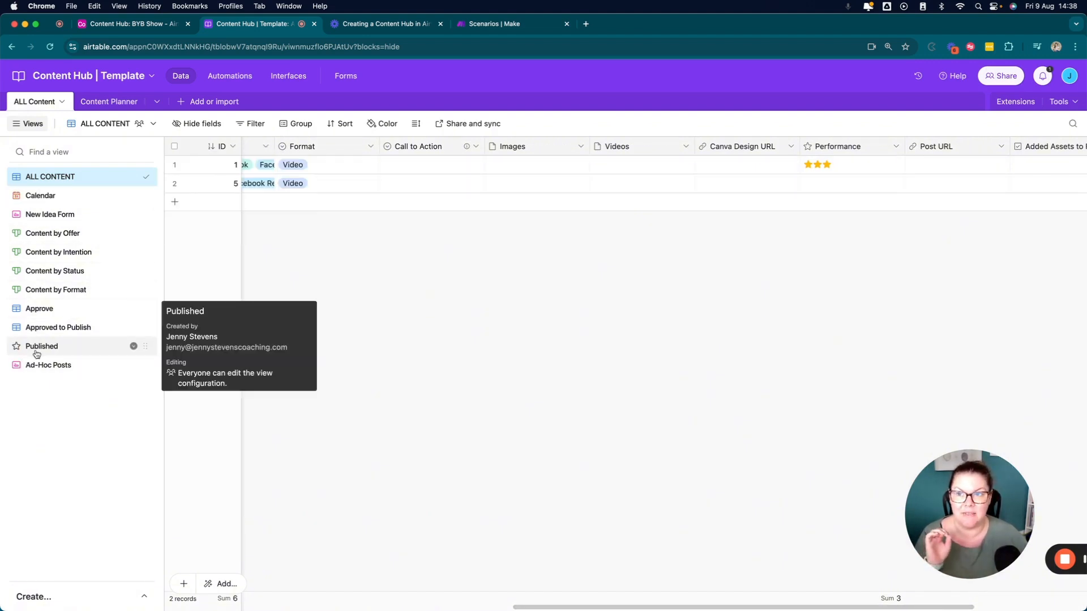
{"action": "left_click", "coordinate": [113, 25]}
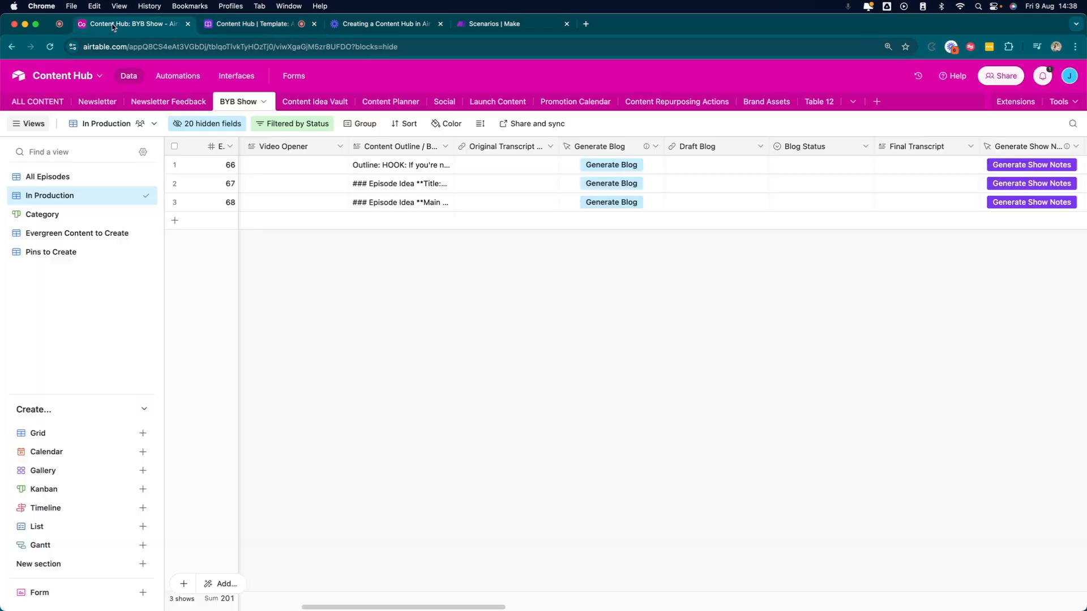
{"action": "left_click", "coordinate": [43, 102]}
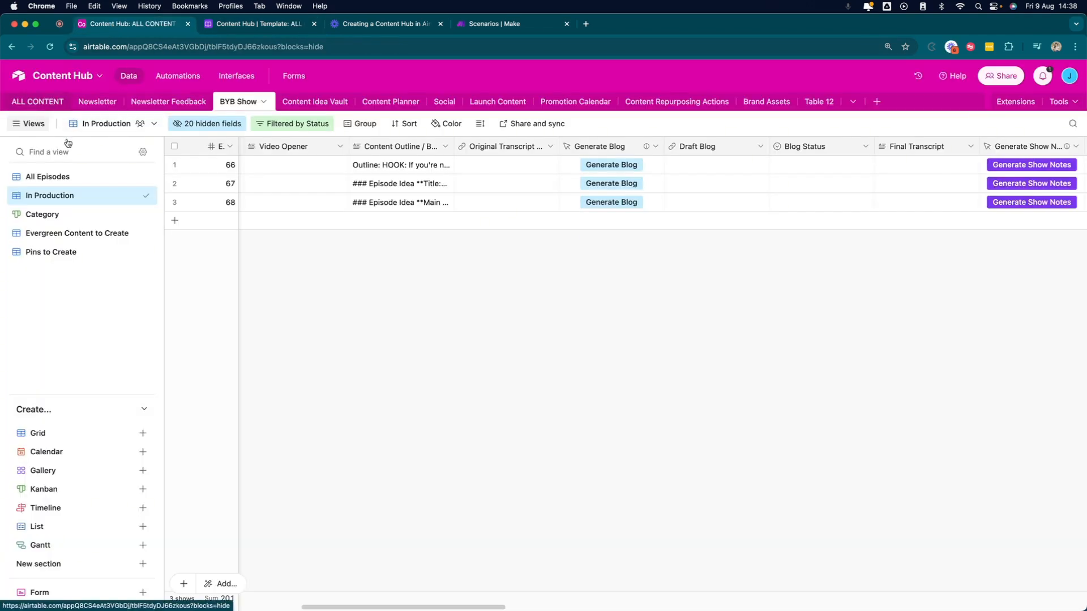
{"action": "scroll", "coordinate": [55, 200], "scroll_direction": "up", "scroll_amount": 1}
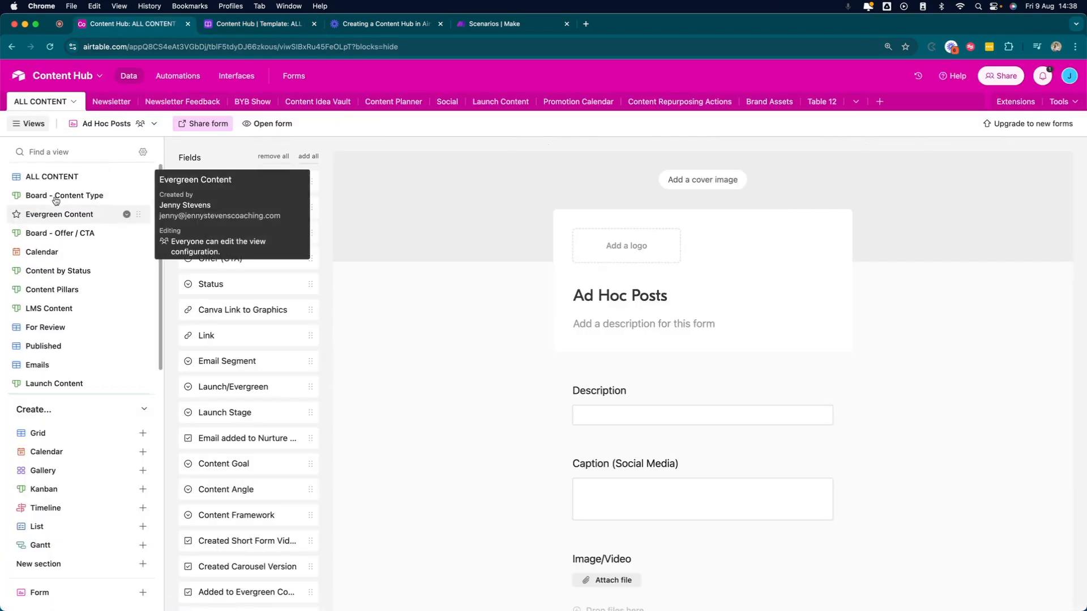
{"action": "left_click", "coordinate": [60, 176]}
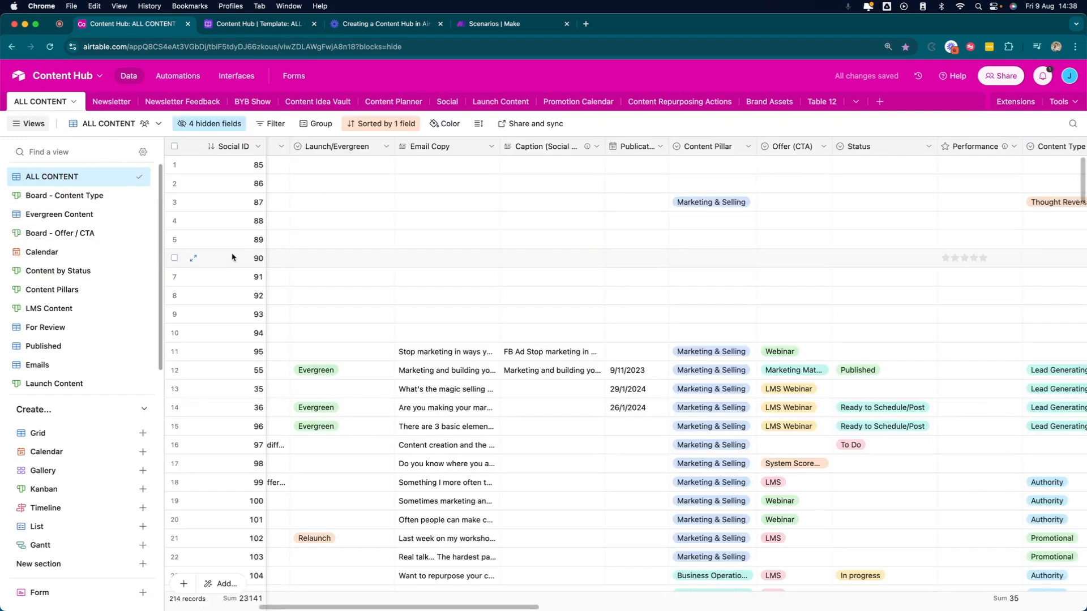
{"action": "scroll", "coordinate": [349, 283], "scroll_direction": "down", "scroll_amount": 20}
{"action": "scroll", "coordinate": [349, 283], "scroll_direction": "left", "scroll_amount": 3}
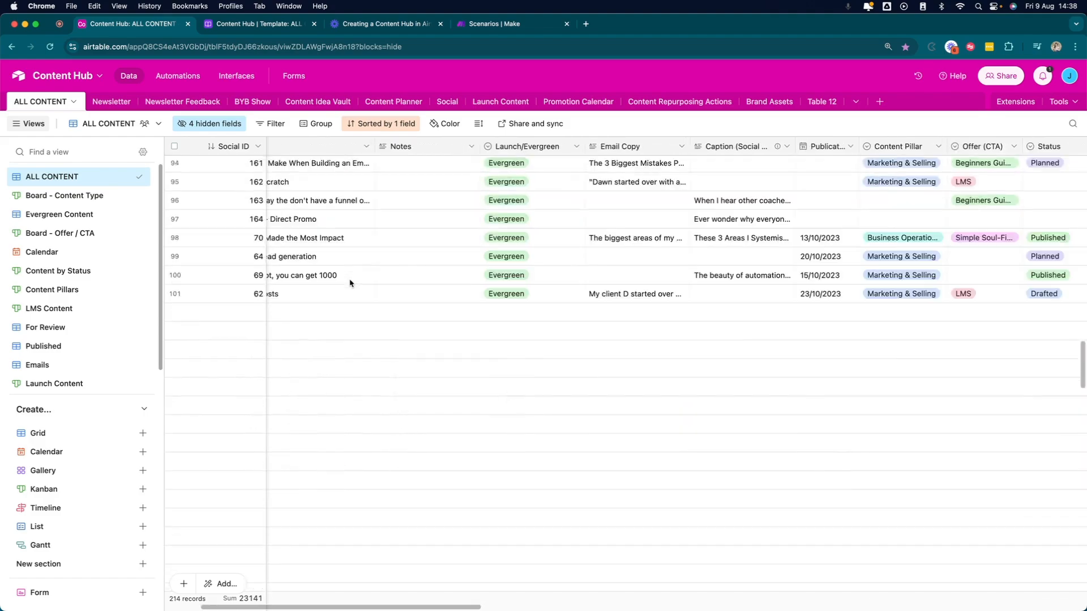
{"action": "scroll", "coordinate": [349, 283], "scroll_direction": "up", "scroll_amount": 15}
{"action": "scroll", "coordinate": [349, 283], "scroll_direction": "down", "scroll_amount": 15}
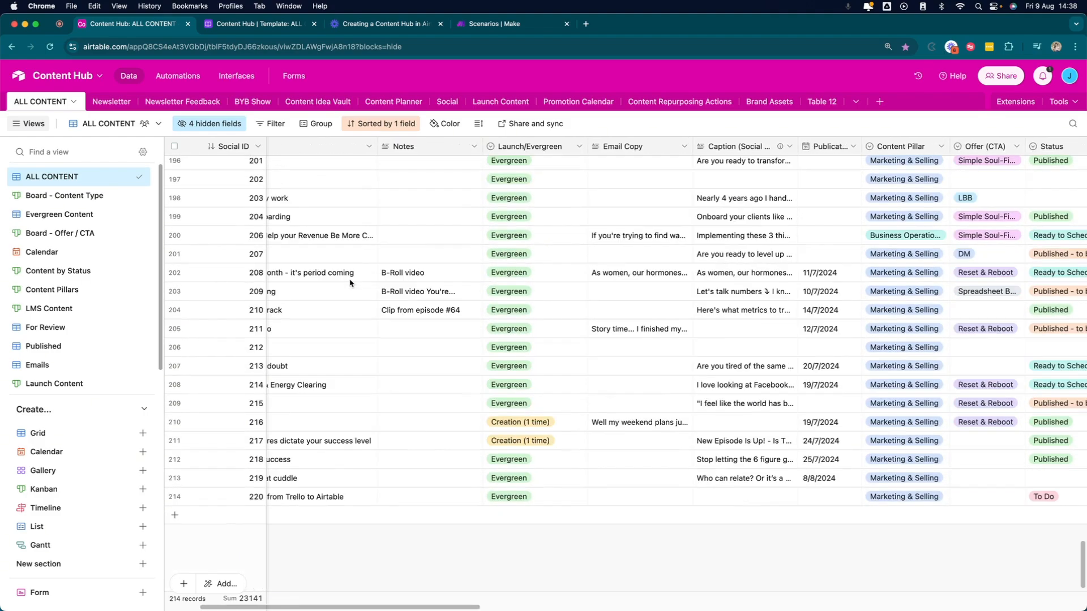
{"action": "scroll", "coordinate": [349, 283], "scroll_direction": "up", "scroll_amount": 20}
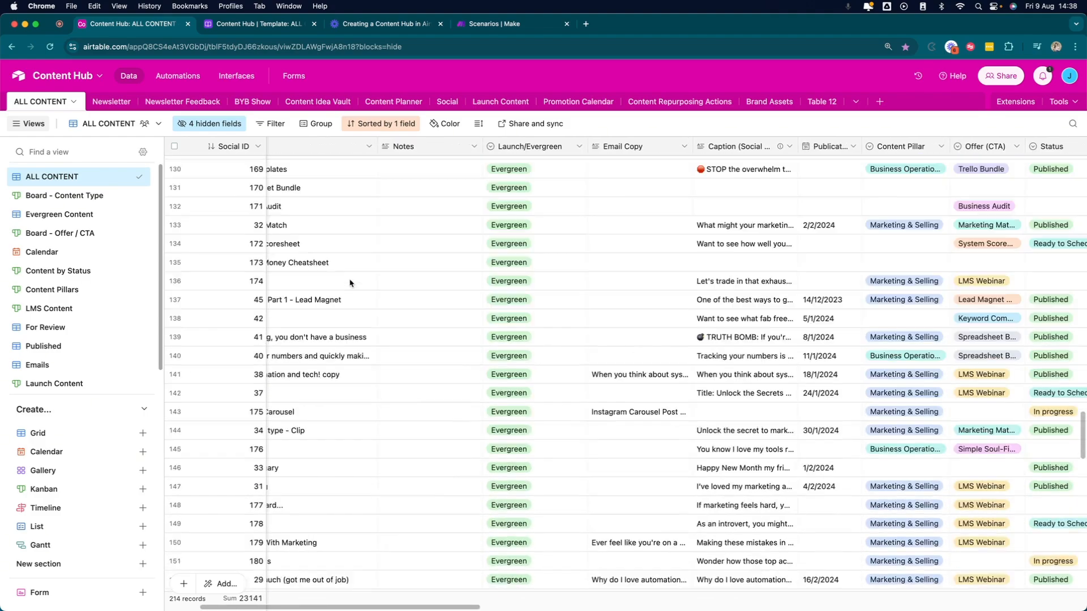
{"action": "scroll", "coordinate": [349, 283], "scroll_direction": "up", "scroll_amount": 15}
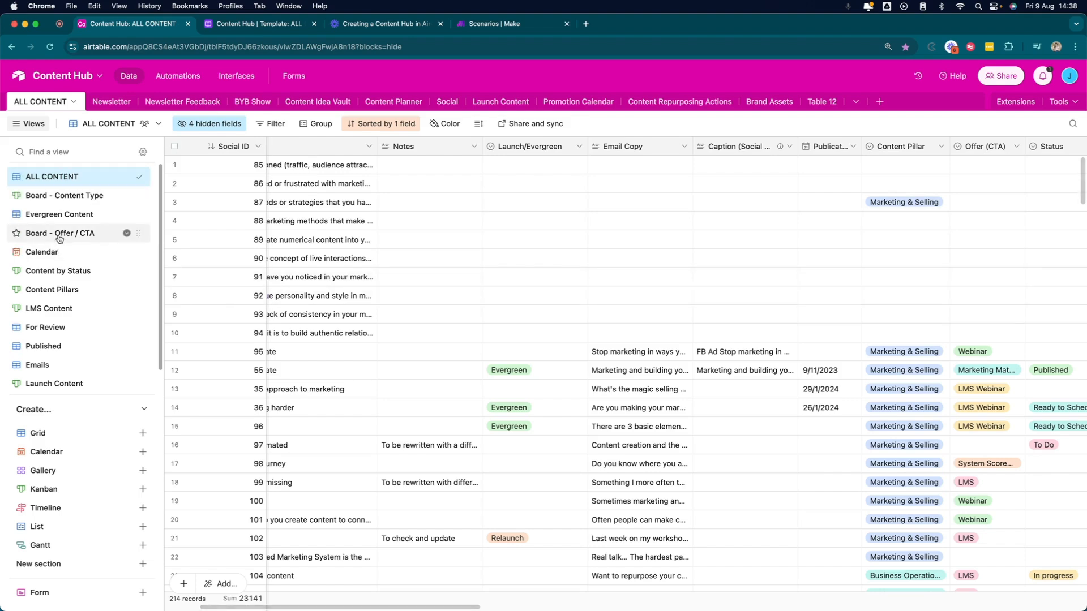
Step: View the Board - Content Type board and look through the cards stacked under BOF / Promote
{"action": "left_click", "coordinate": [62, 200]}
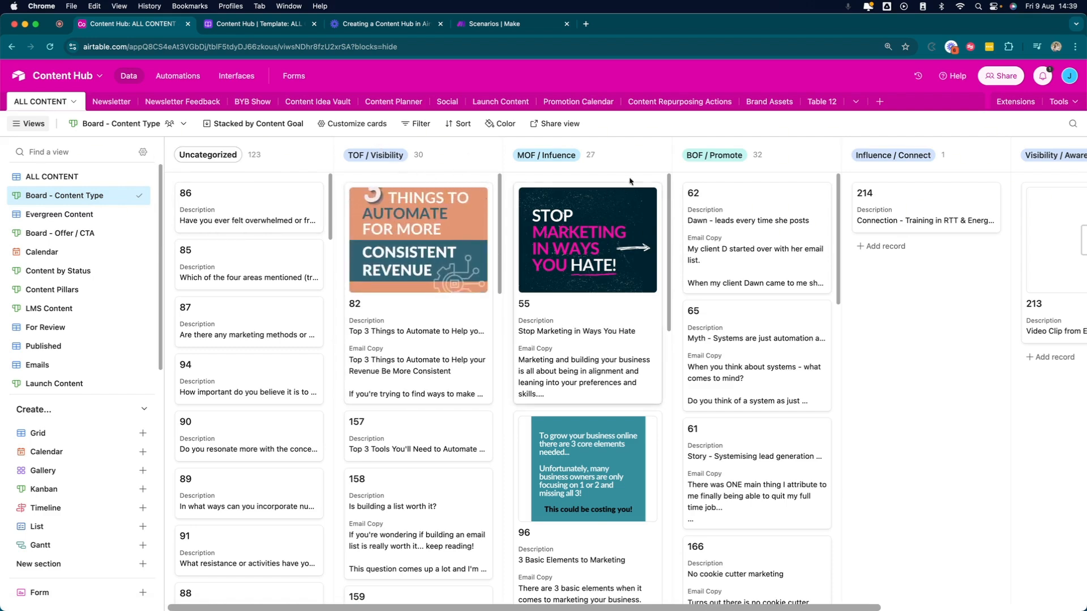
{"action": "mouse_move", "coordinate": [580, 206]}
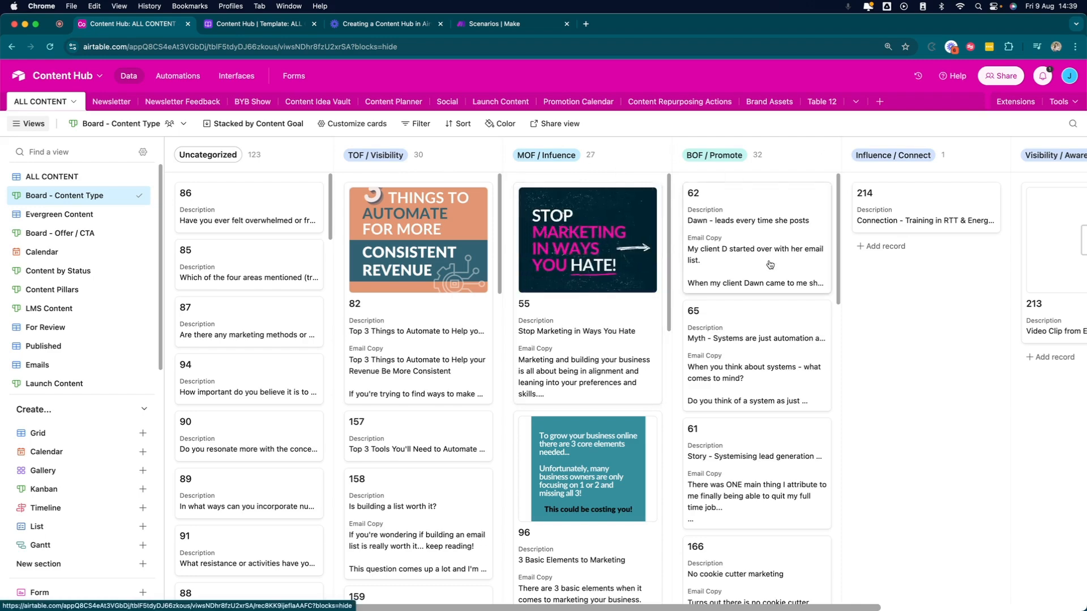
{"action": "scroll", "coordinate": [771, 269], "scroll_direction": "down", "scroll_amount": 1}
{"action": "scroll", "coordinate": [770, 266], "scroll_direction": "down", "scroll_amount": 20}
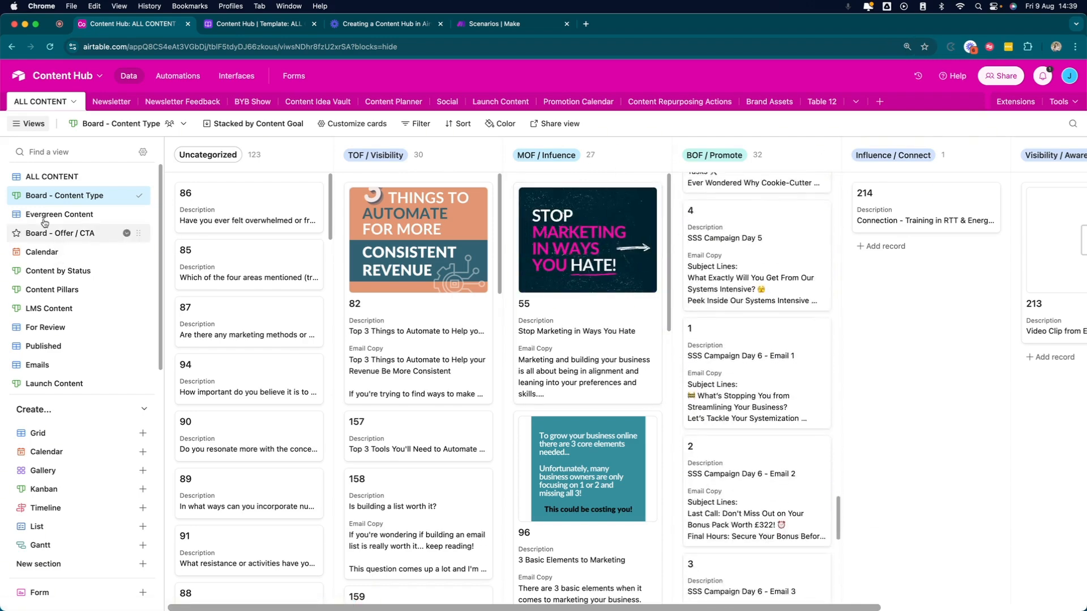
Step: View the Board - Offer / CTA board and look across its offer stacks
{"action": "left_click", "coordinate": [39, 238]}
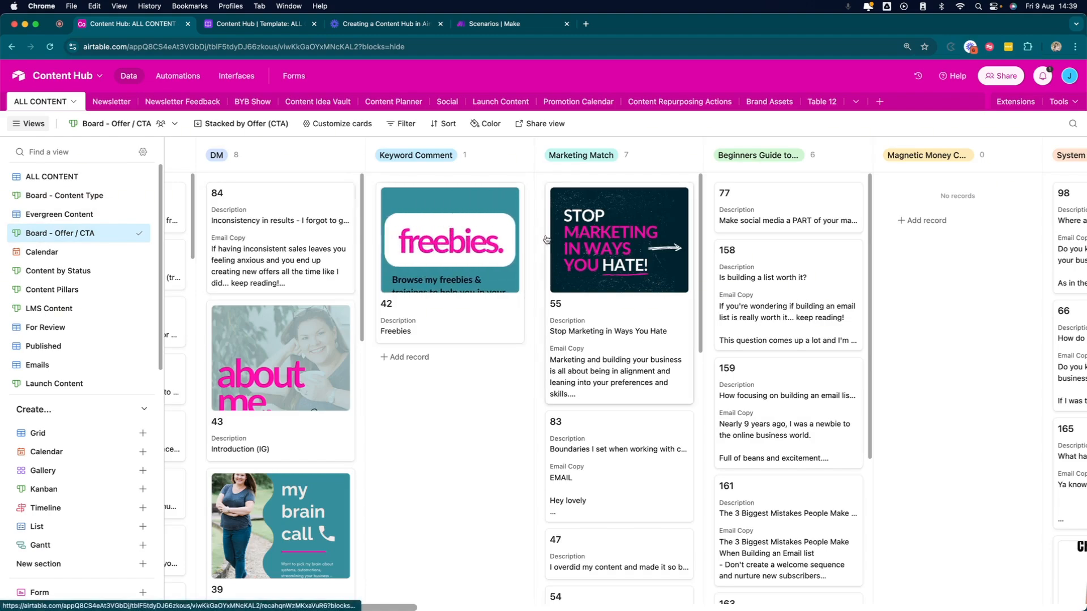
{"action": "scroll", "coordinate": [558, 238], "scroll_direction": "right", "scroll_amount": 15}
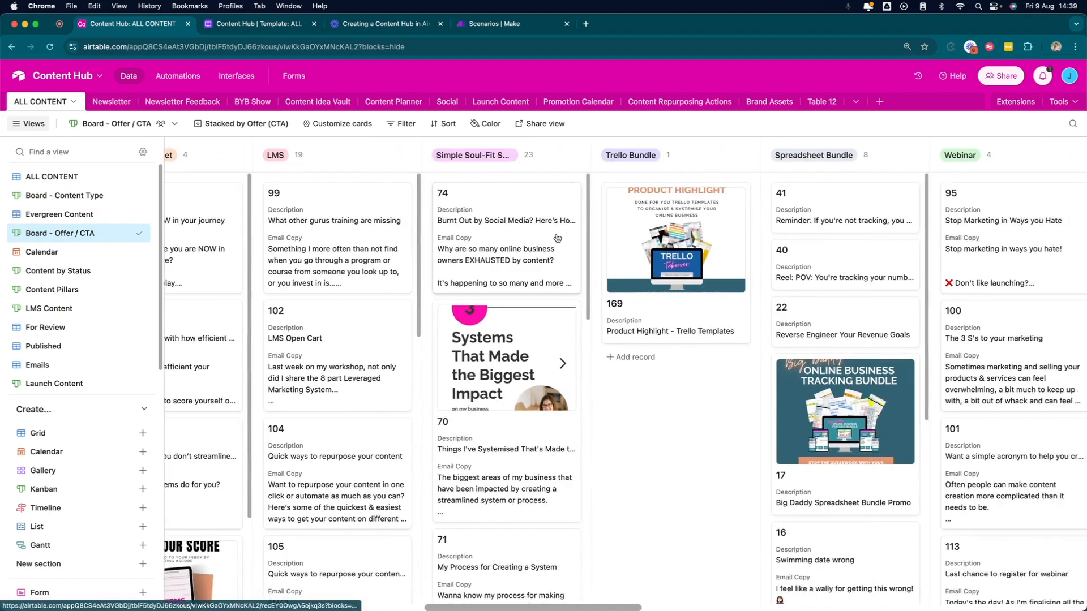
{"action": "scroll", "coordinate": [557, 238], "scroll_direction": "left", "scroll_amount": 12}
{"action": "scroll", "coordinate": [556, 238], "scroll_direction": "left", "scroll_amount": 5}
Step: View the Calendar, Content by Status and Emails views of the ALL CONTENT table
{"action": "left_click", "coordinate": [43, 252]}
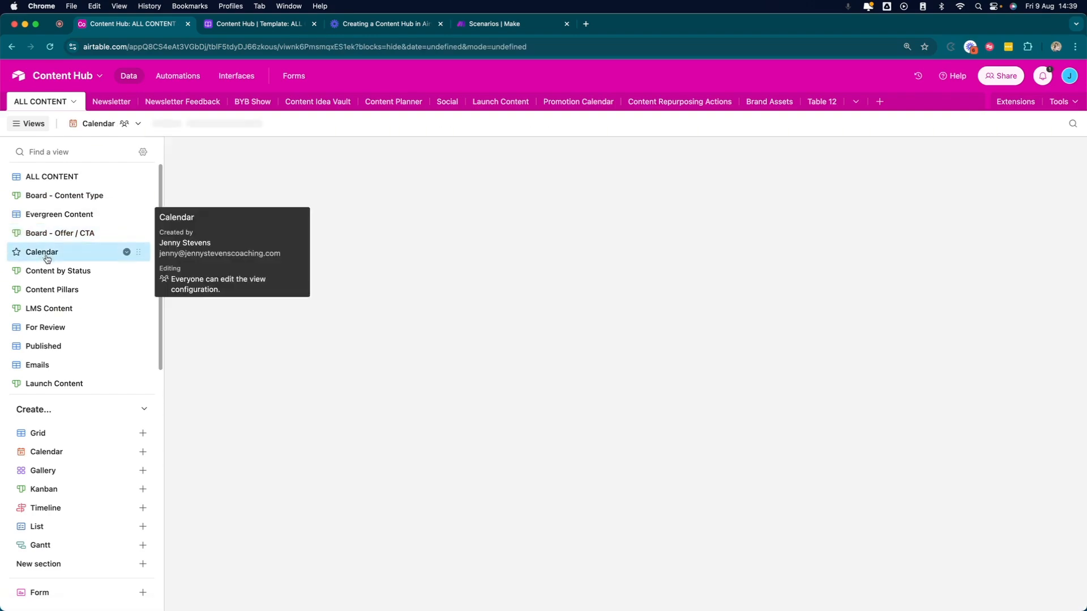
{"action": "left_click", "coordinate": [59, 271]}
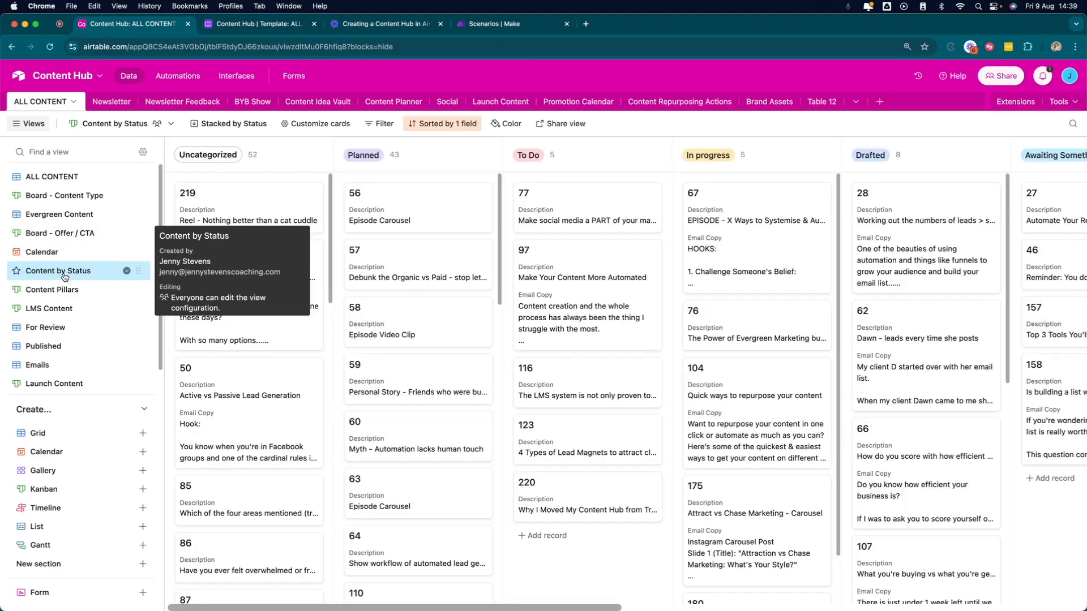
{"action": "scroll", "coordinate": [47, 343], "scroll_direction": "down", "scroll_amount": 1}
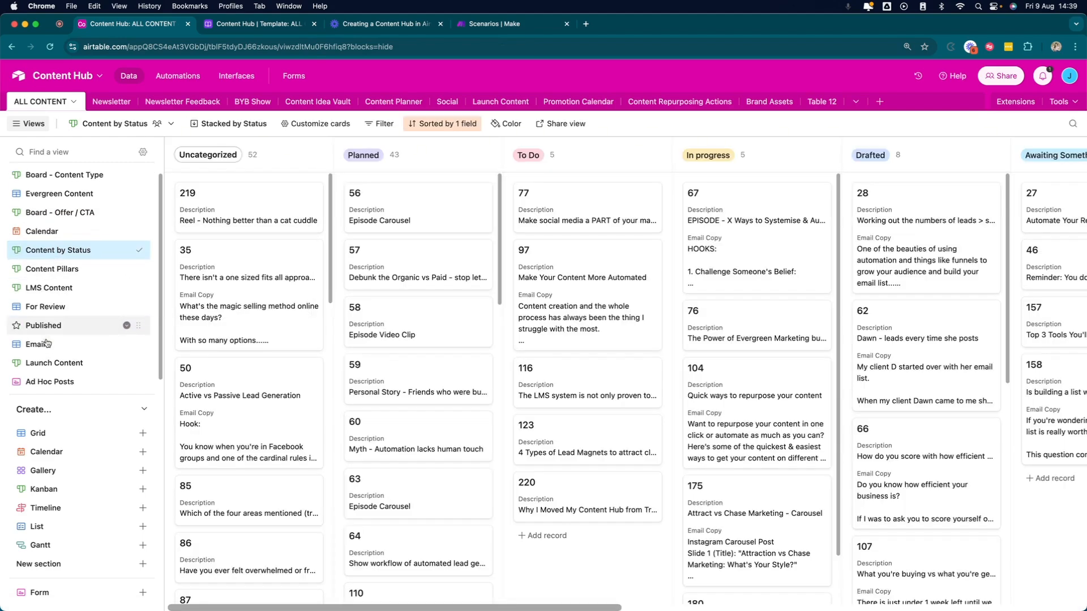
{"action": "left_click", "coordinate": [47, 343]}
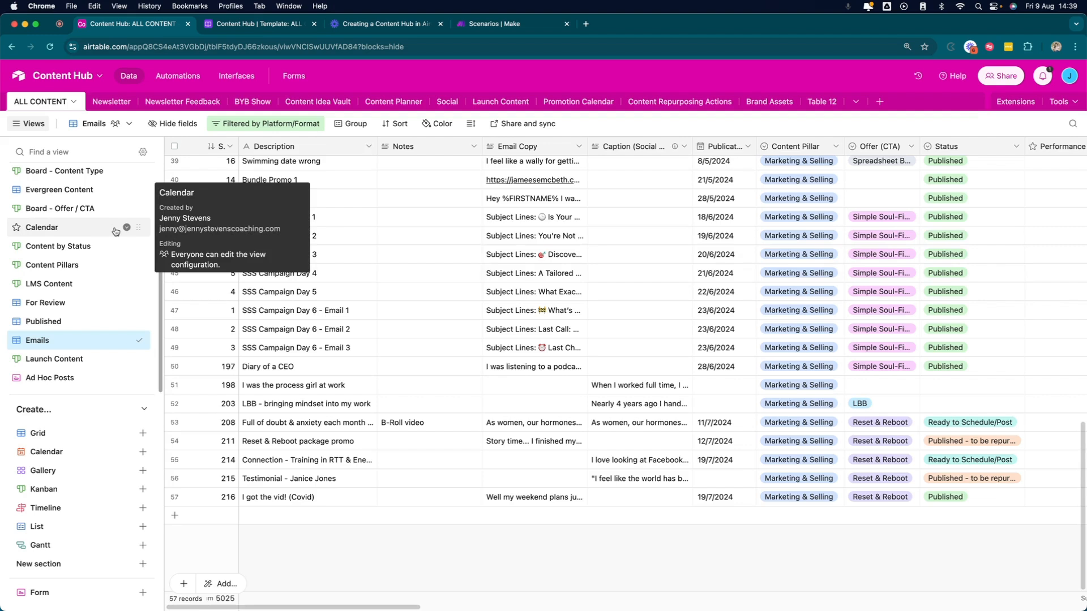
{"action": "scroll", "coordinate": [68, 249], "scroll_direction": "up", "scroll_amount": 1}
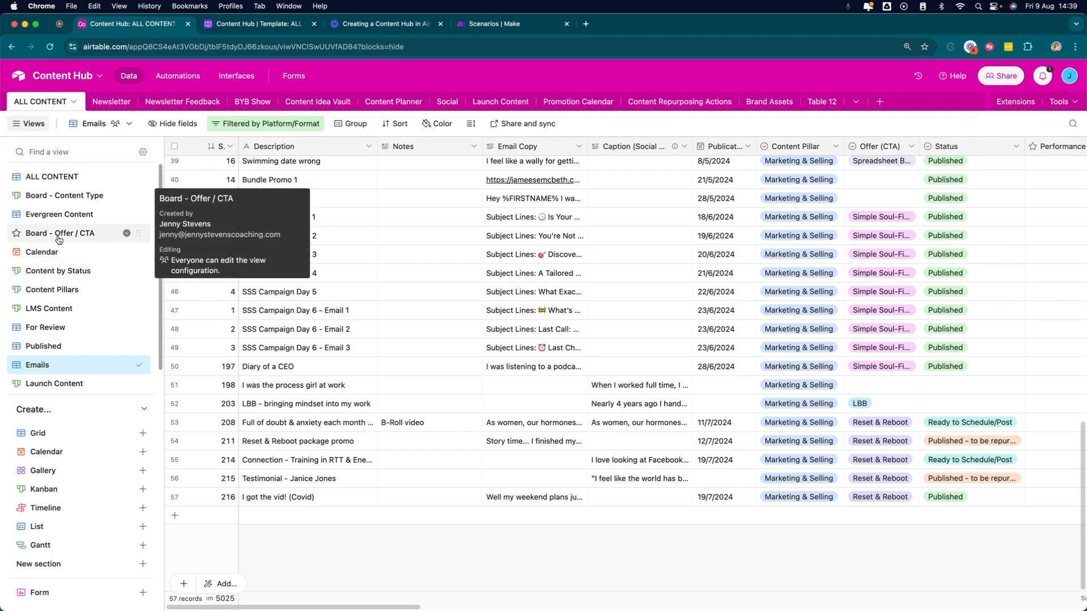
Step: Create a new base from scratch in the Templates workspace and dismiss its getting-started guide
{"action": "left_click", "coordinate": [252, 24]}
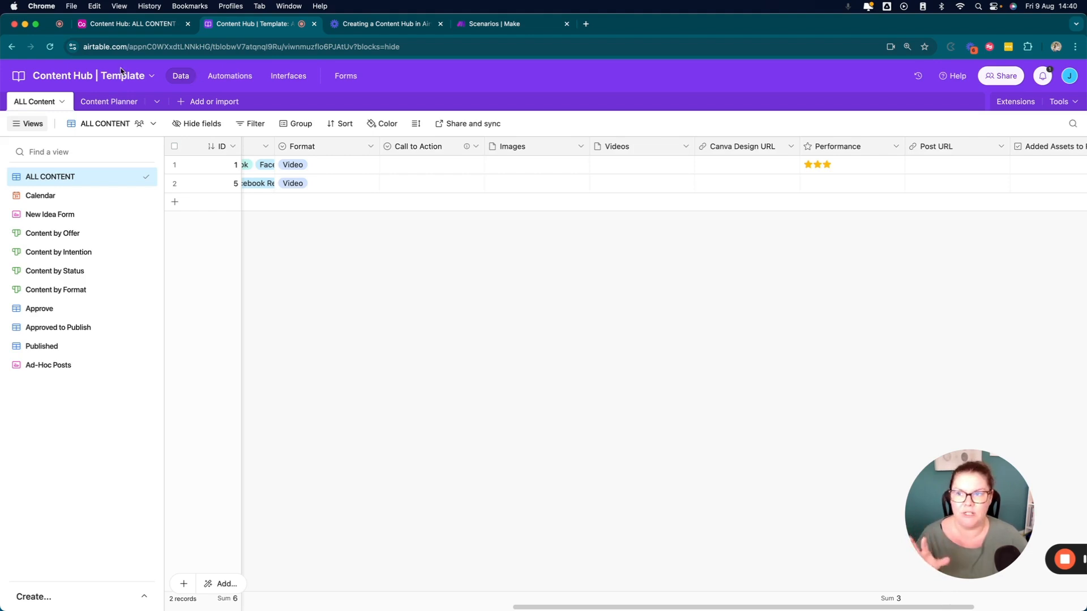
{"action": "left_click", "coordinate": [18, 73]}
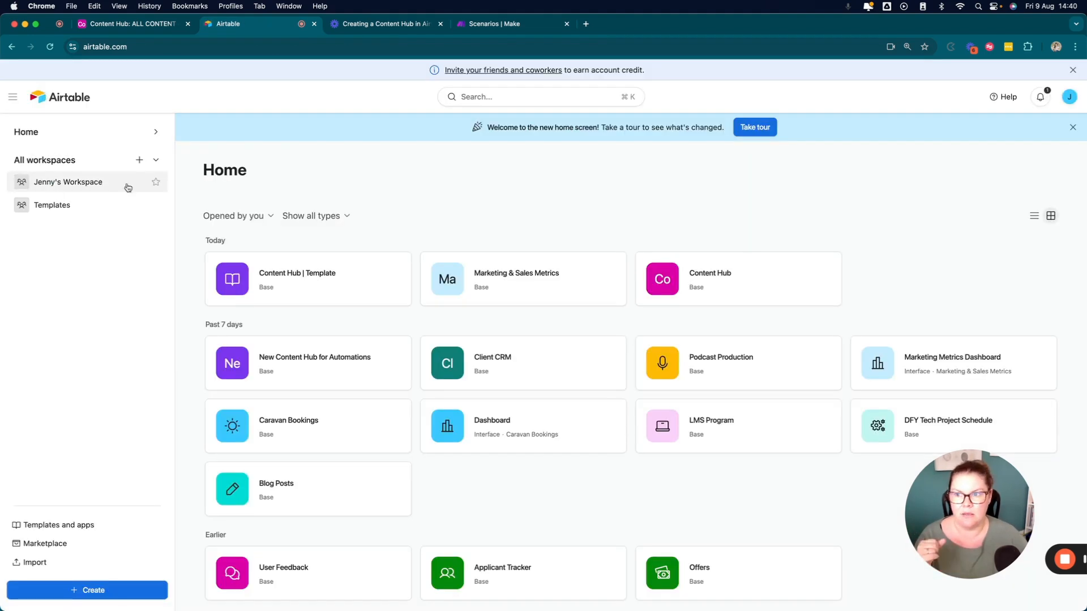
{"action": "left_click", "coordinate": [53, 185]}
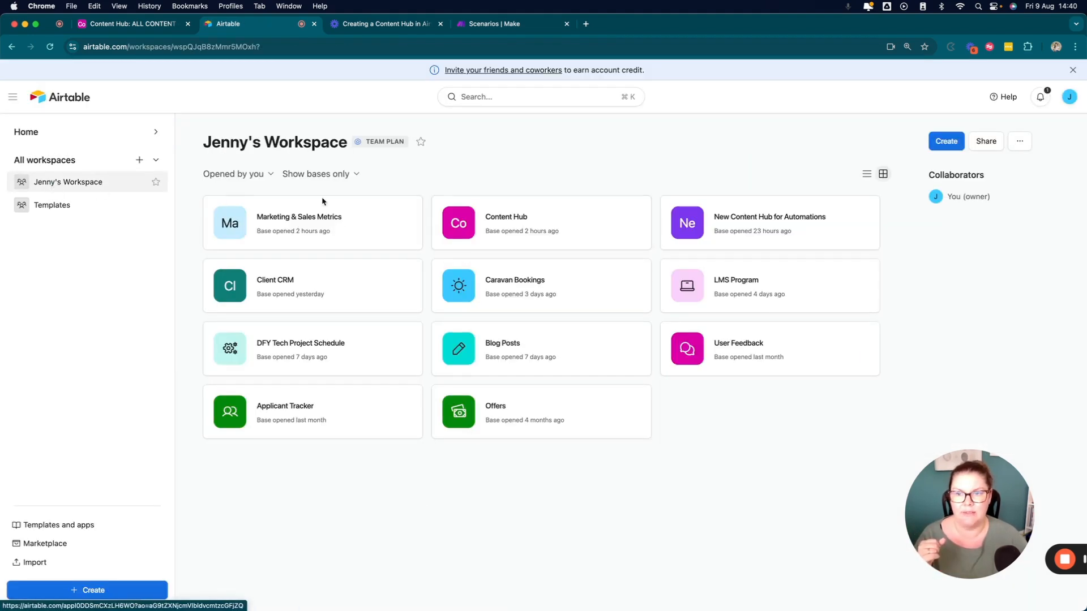
{"action": "left_click", "coordinate": [50, 209]}
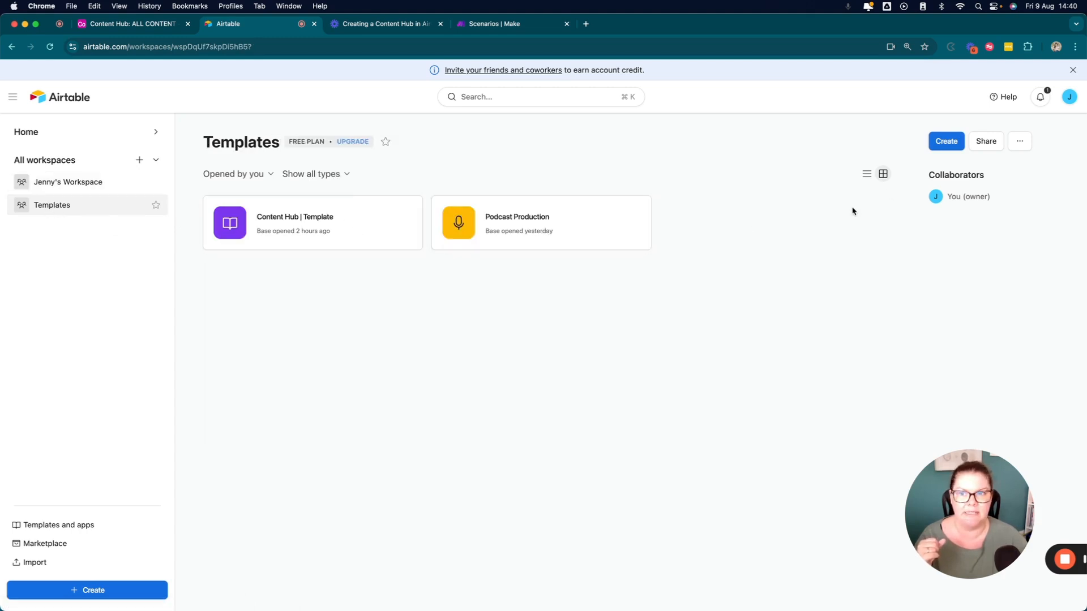
{"action": "left_click", "coordinate": [954, 146]}
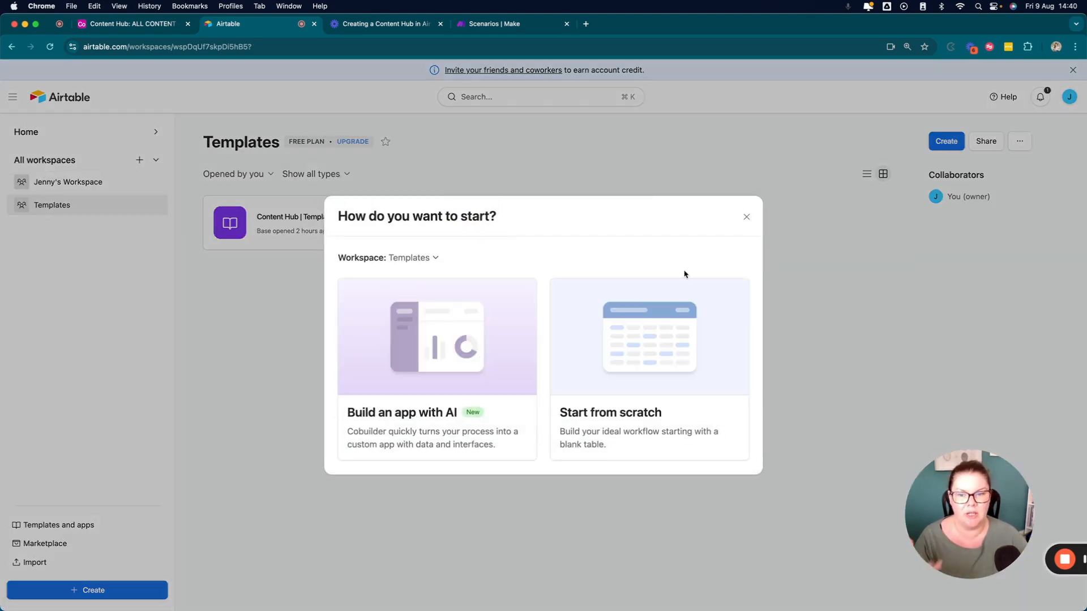
{"action": "left_click", "coordinate": [620, 357]}
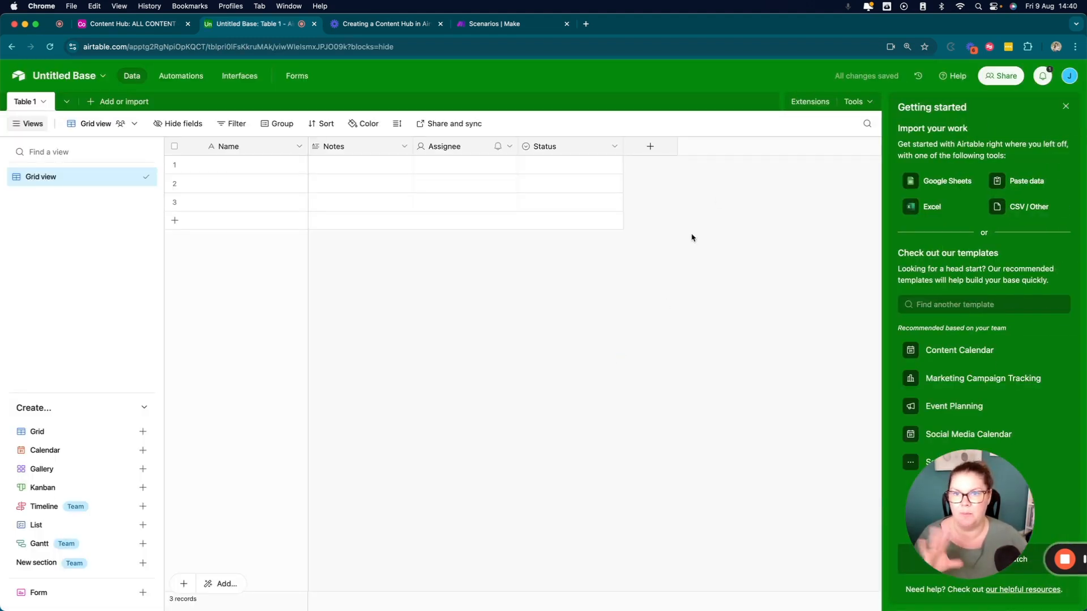
{"action": "left_click", "coordinate": [1066, 107]}
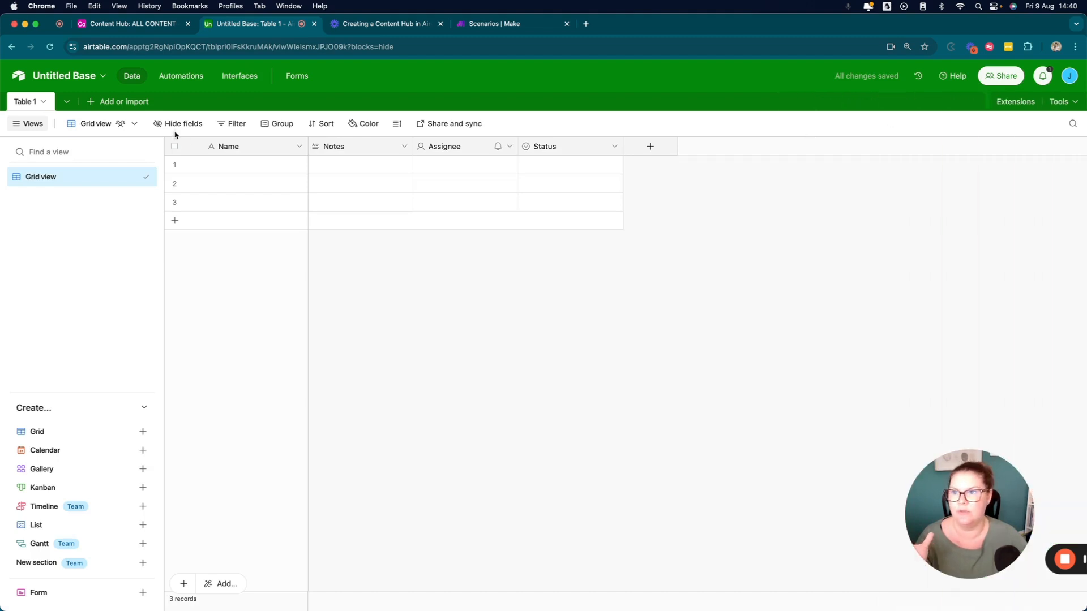
Step: Rename the new base Demo Content Hub and set its appearance to dark orange with an open-book icon
{"action": "left_click", "coordinate": [95, 77]}
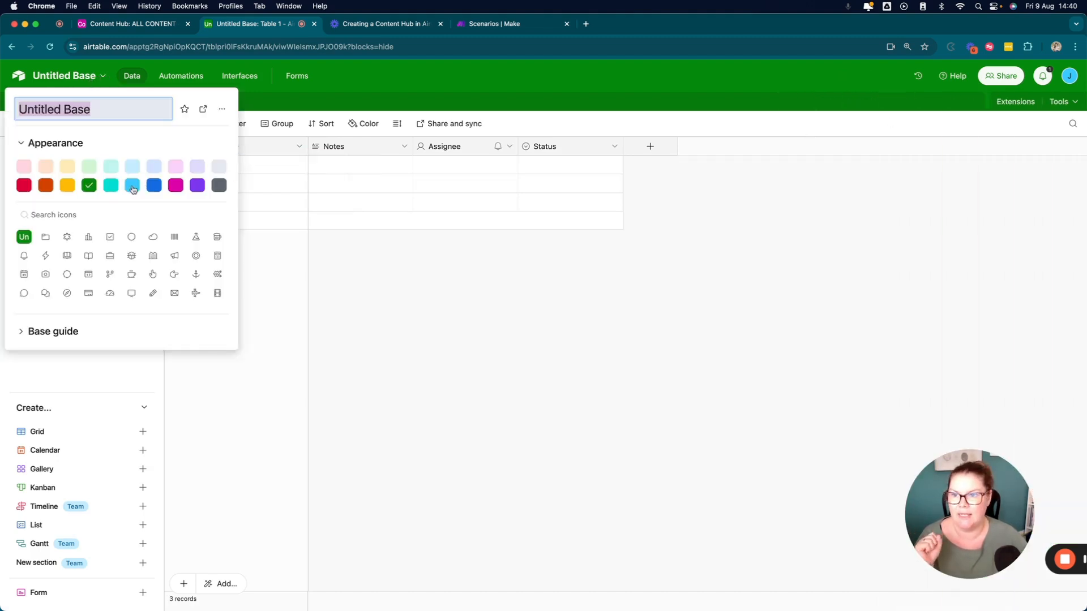
{"action": "left_click", "coordinate": [45, 186]}
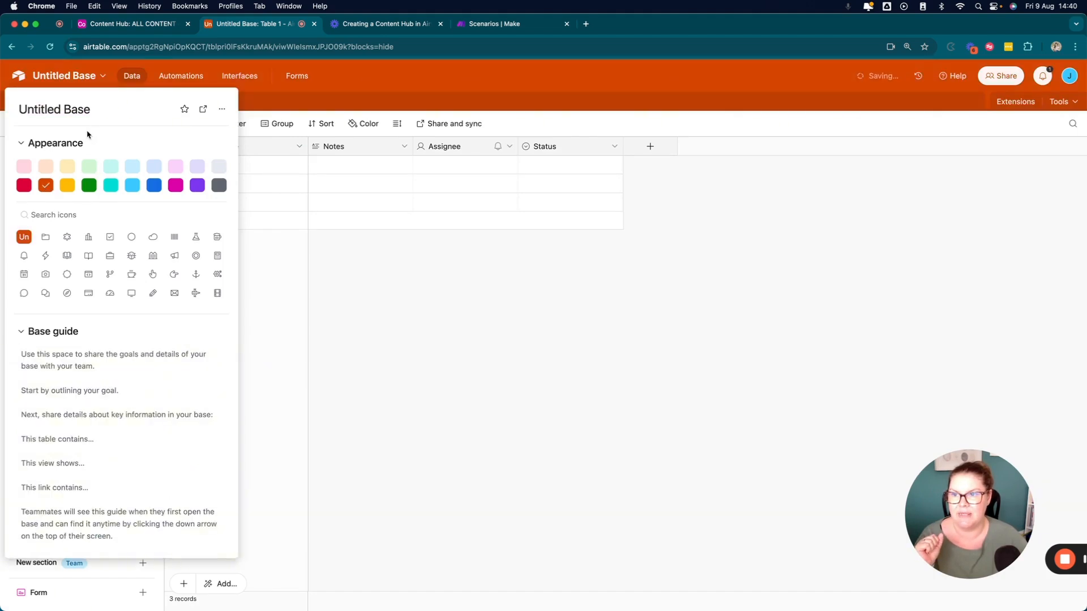
{"action": "left_click", "coordinate": [91, 109]}
{"action": "key", "text": "super+a"}
{"action": "type", "text": "Demo"}
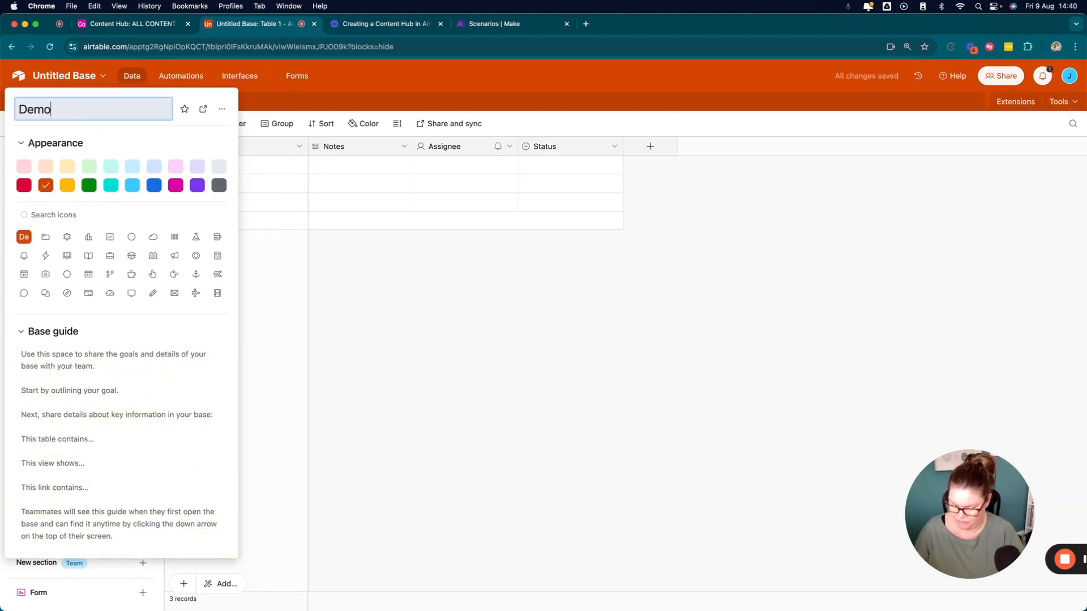
{"action": "type", "text": " Content Hub"}
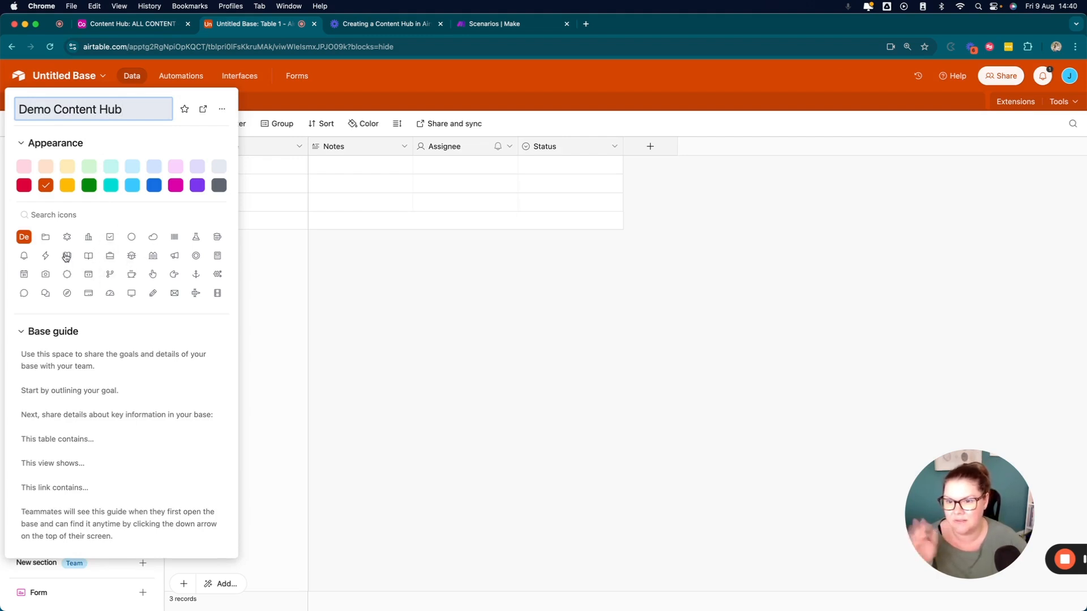
{"action": "key", "text": "Return"}
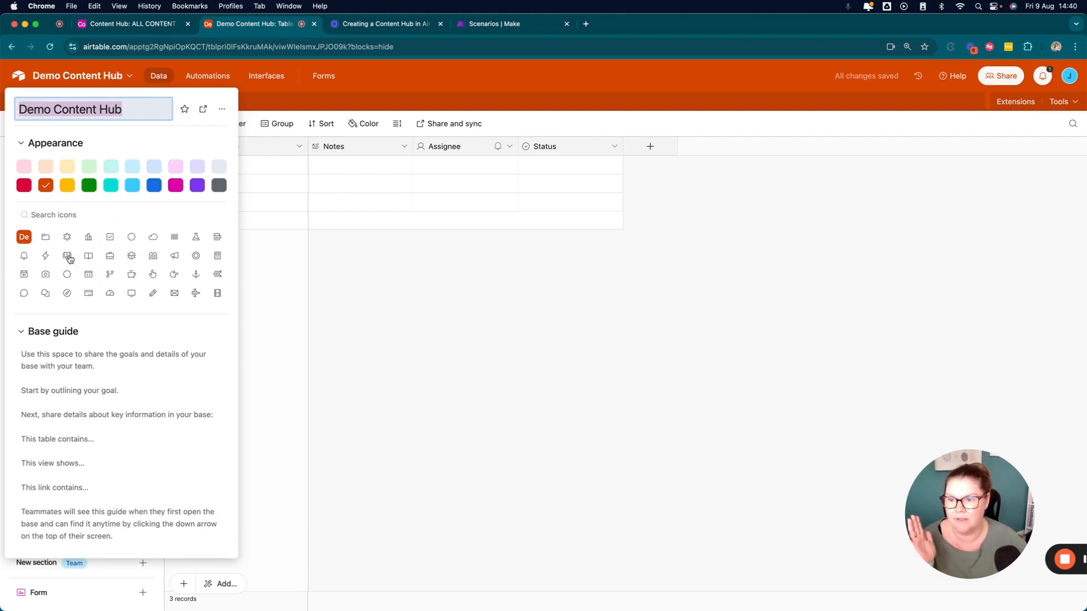
{"action": "left_click", "coordinate": [67, 257]}
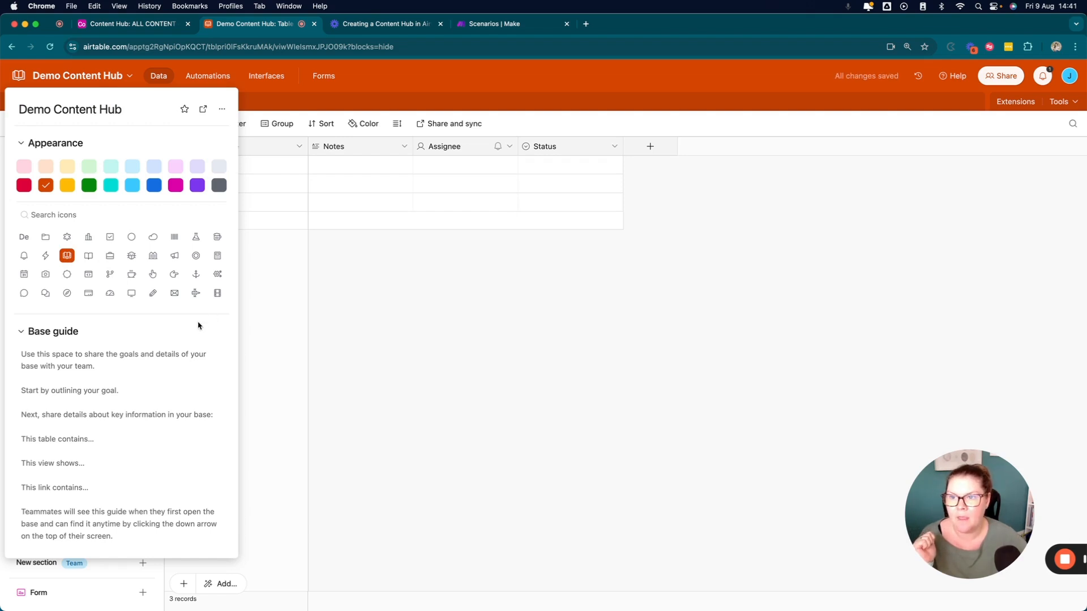
{"action": "left_click", "coordinate": [327, 324]}
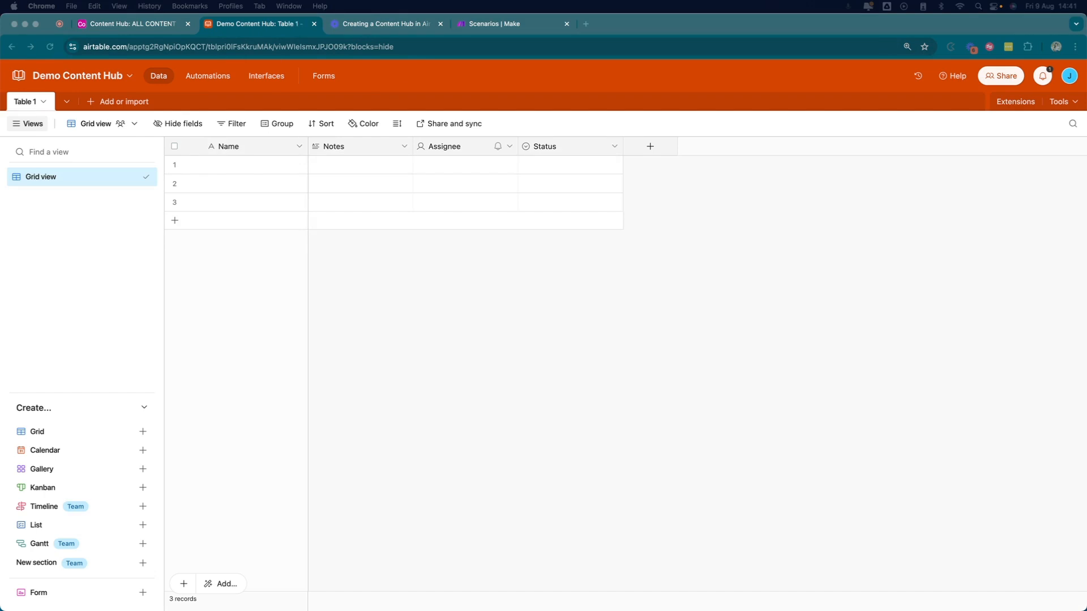
Step: Delete the default Notes, Assignee and Status fields from Table 1, keeping only the Name field
{"action": "left_click", "coordinate": [419, 267]}
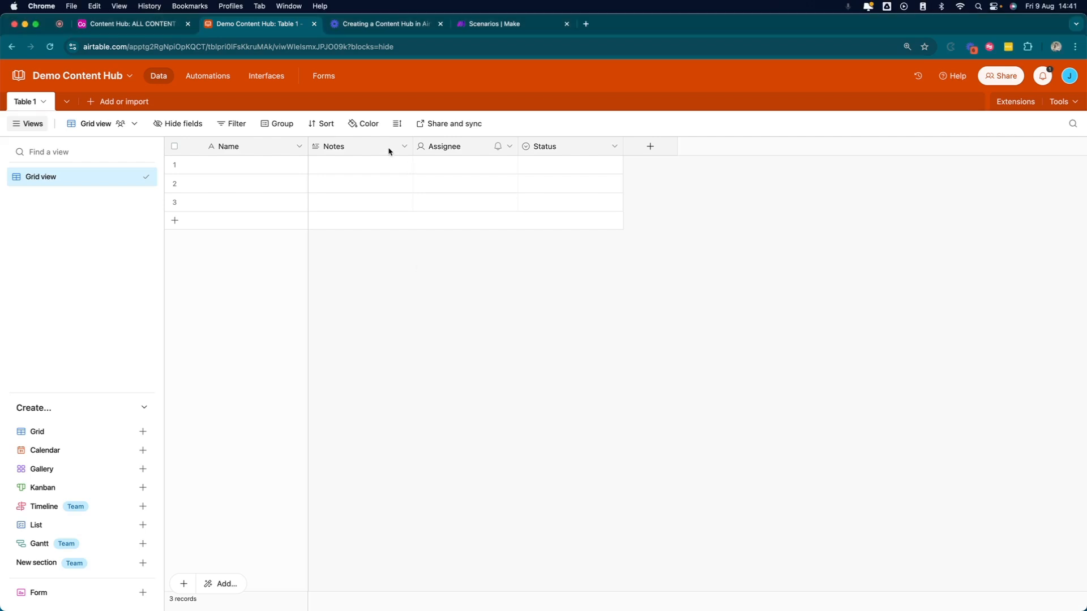
{"action": "left_click", "coordinate": [583, 146]}
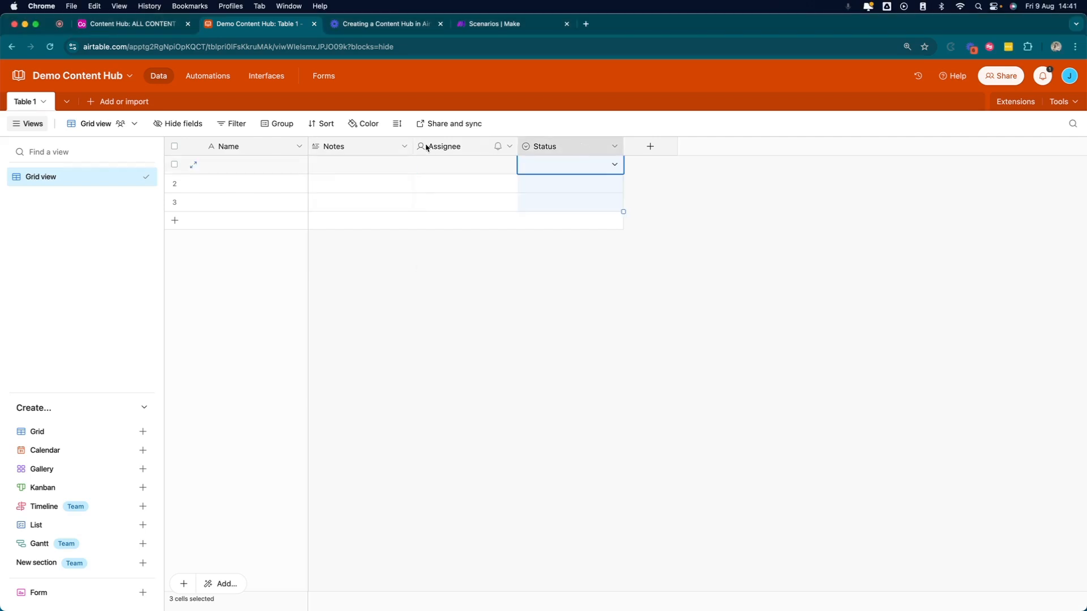
{"action": "left_click", "coordinate": [372, 150], "text": "shift"}
{"action": "right_click", "coordinate": [595, 150]}
{"action": "left_click", "coordinate": [589, 271]}
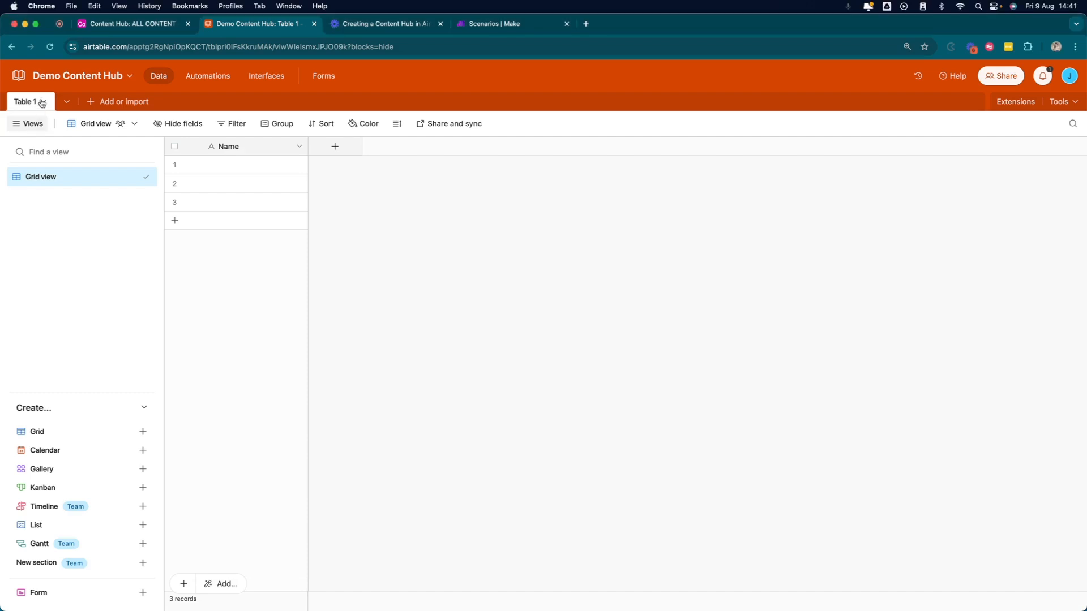
Step: Rename Table 1 as ALL CONTENT and set its record term to Creative
{"action": "left_click", "coordinate": [43, 103]}
{"action": "mouse_move", "coordinate": [40, 141]}
{"action": "left_click", "coordinate": [53, 165]}
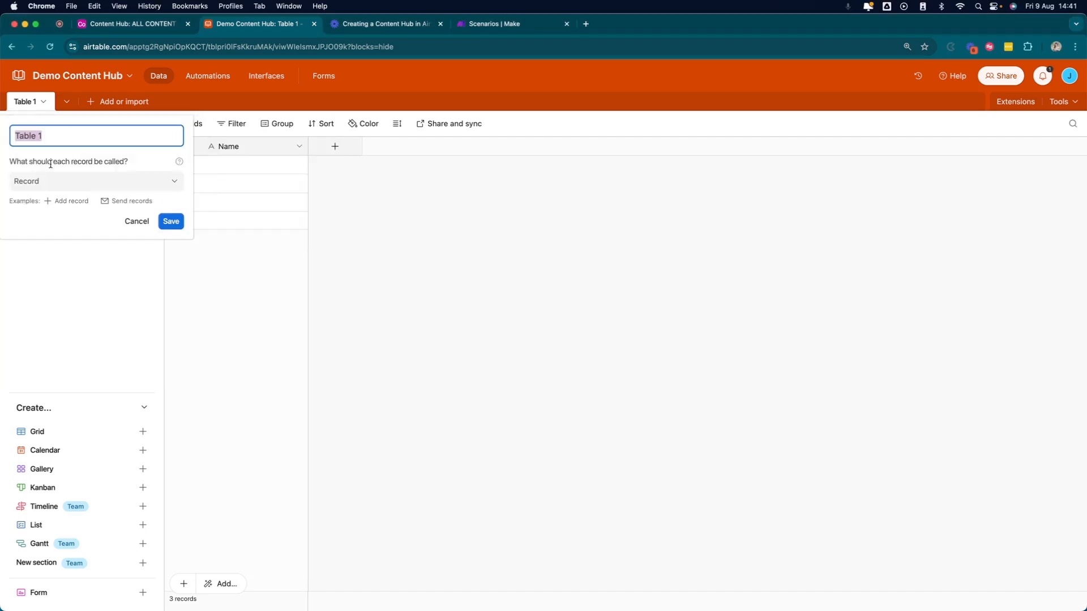
{"action": "type", "text": "ALL CONTENT"}
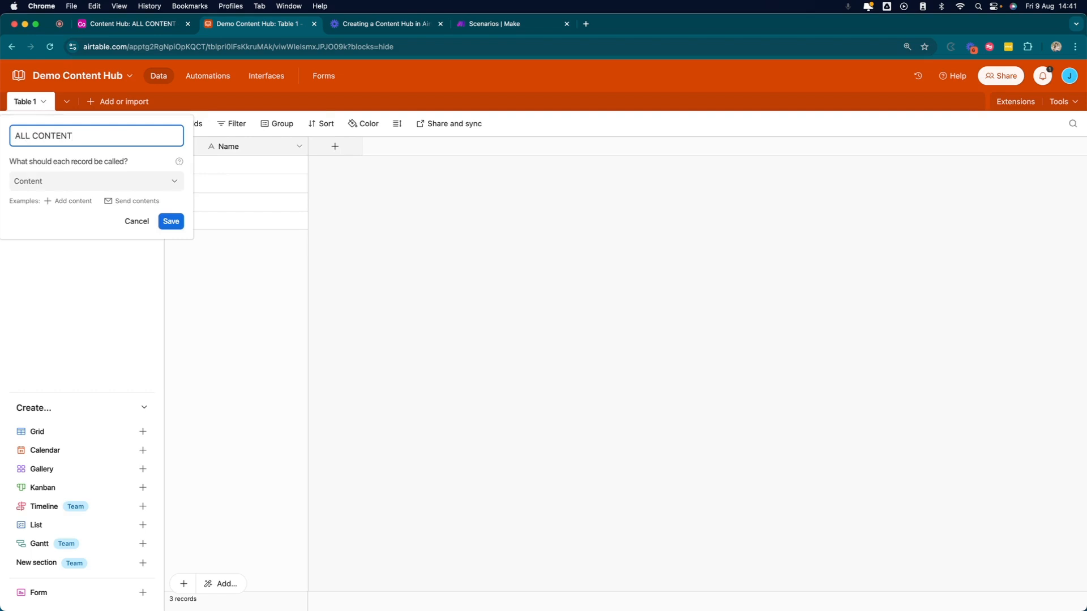
{"action": "left_click", "coordinate": [97, 185]}
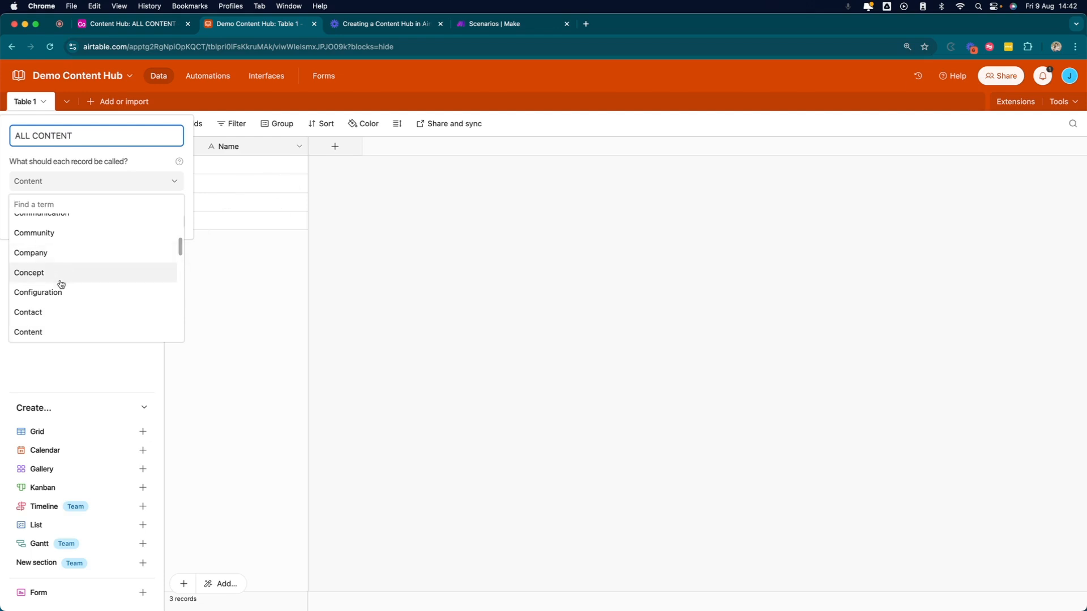
{"action": "scroll", "coordinate": [61, 284], "scroll_direction": "down", "scroll_amount": 5}
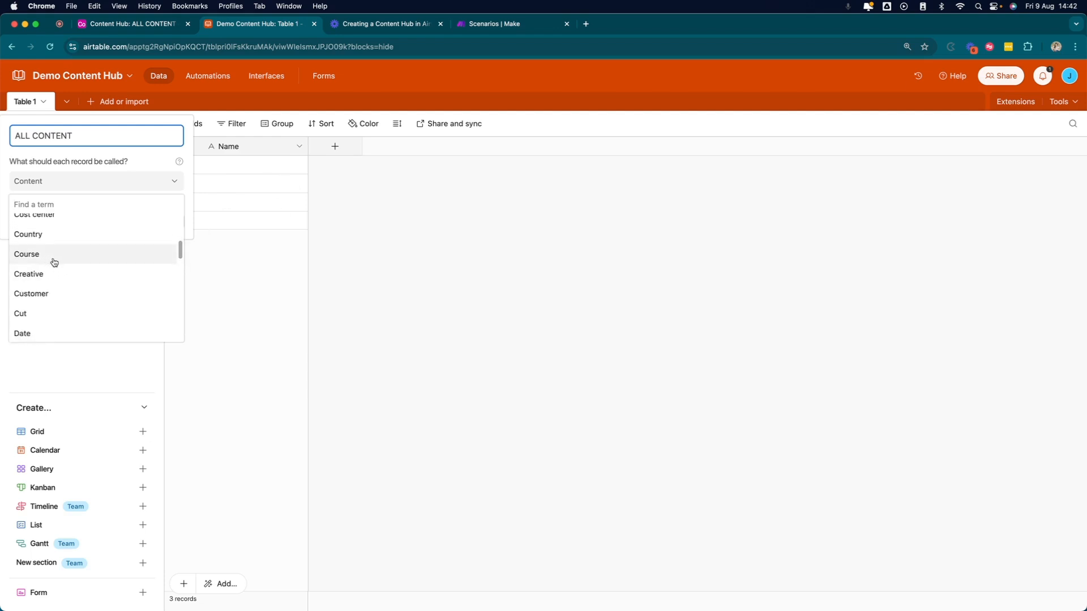
{"action": "scroll", "coordinate": [55, 262], "scroll_direction": "down", "scroll_amount": 2}
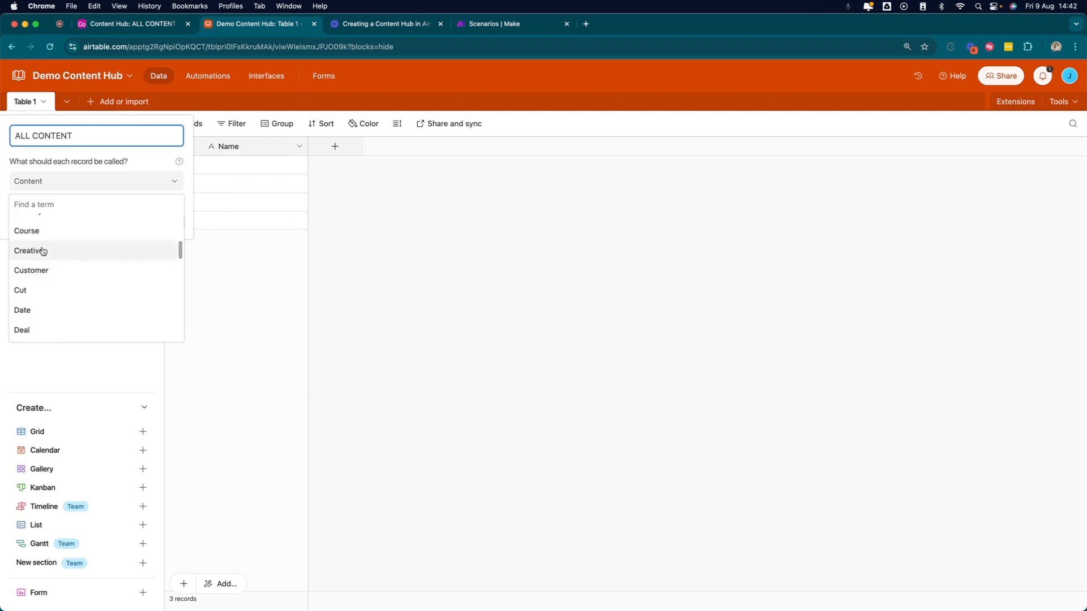
{"action": "left_click", "coordinate": [43, 251]}
{"action": "left_click", "coordinate": [171, 223]}
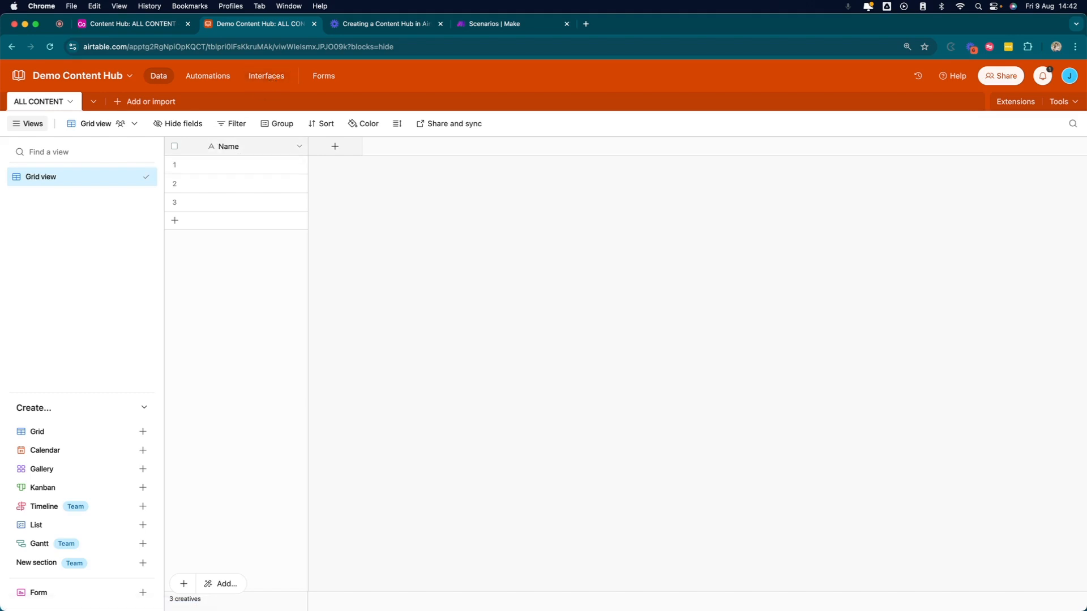
Step: Rename the primary Name field as Post Description, keeping the Single line text type
{"action": "left_click", "coordinate": [299, 147]}
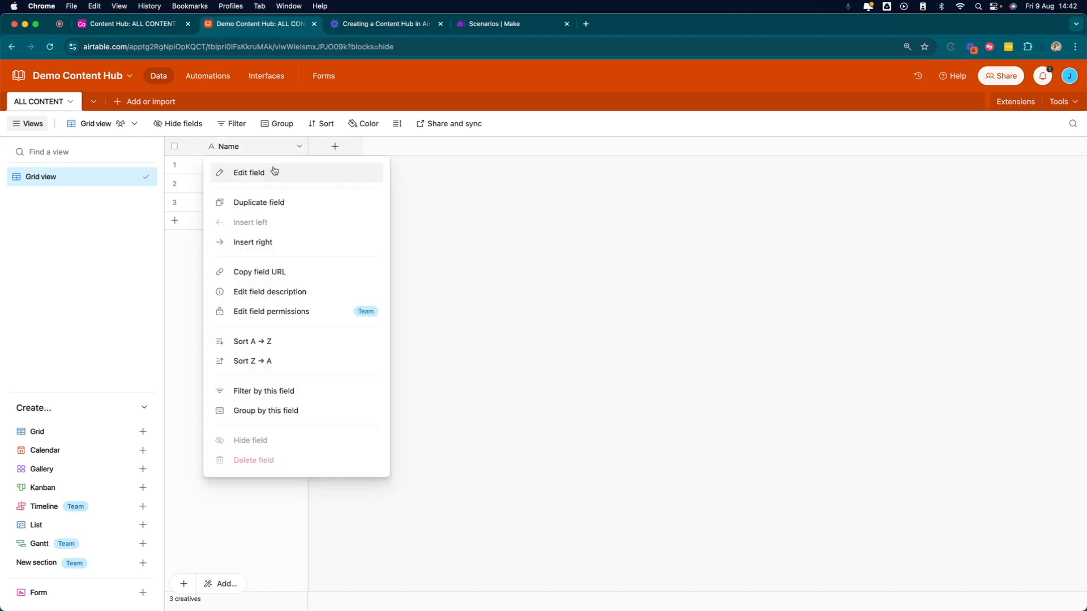
{"action": "left_click", "coordinate": [264, 173]}
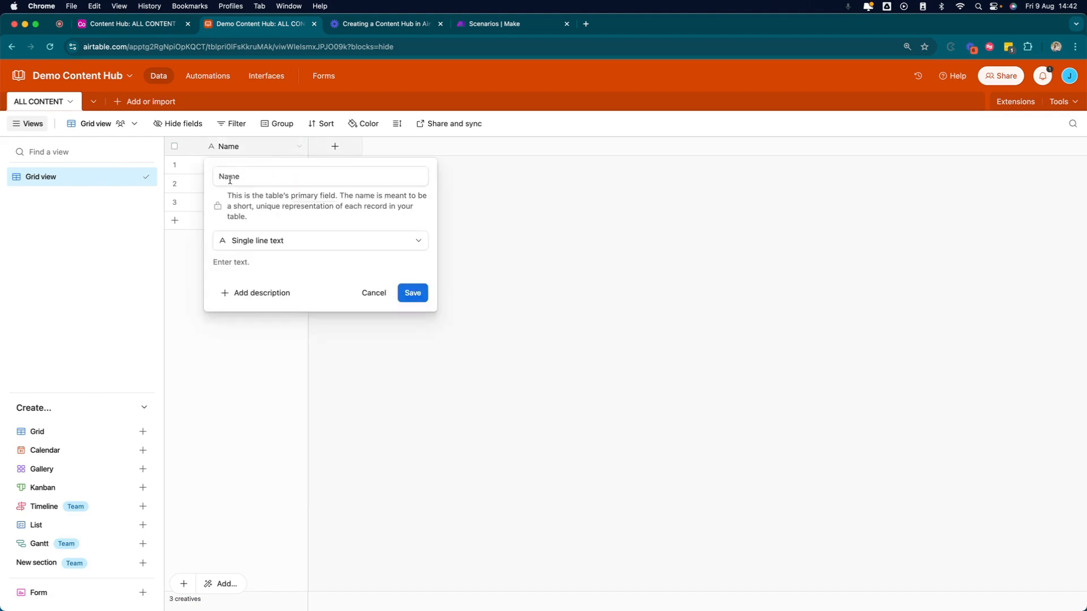
{"action": "left_click", "coordinate": [276, 240]}
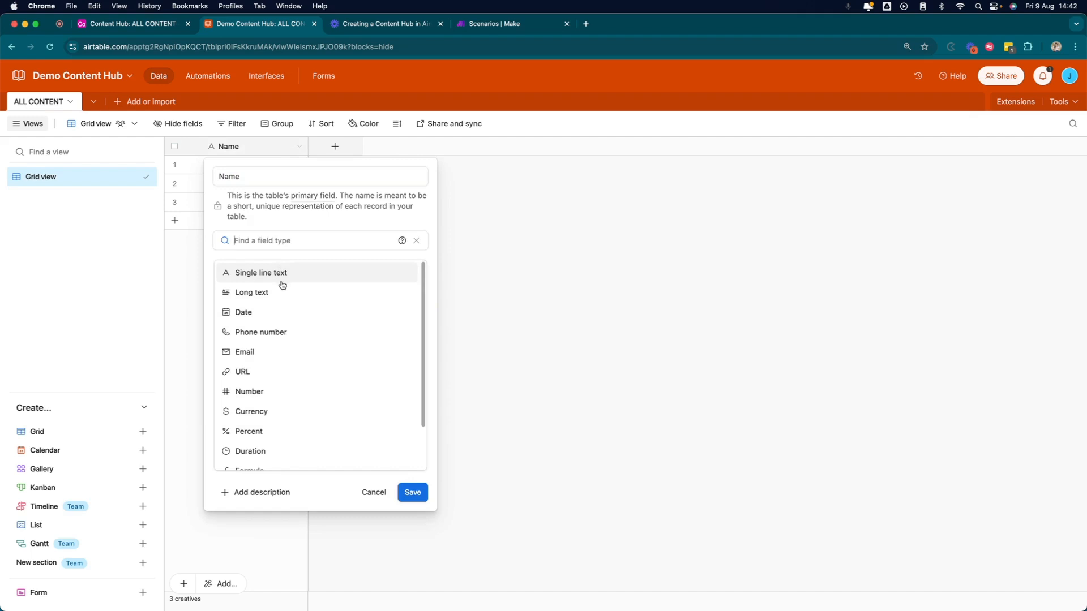
{"action": "scroll", "coordinate": [280, 286], "scroll_direction": "down", "scroll_amount": 2}
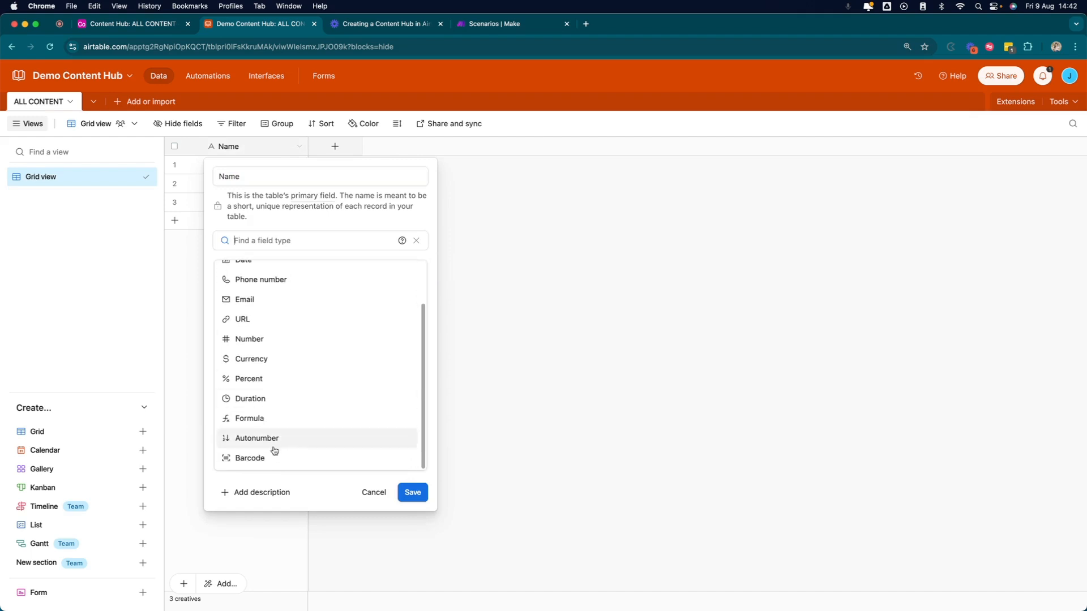
{"action": "scroll", "coordinate": [264, 387], "scroll_direction": "up", "scroll_amount": 2}
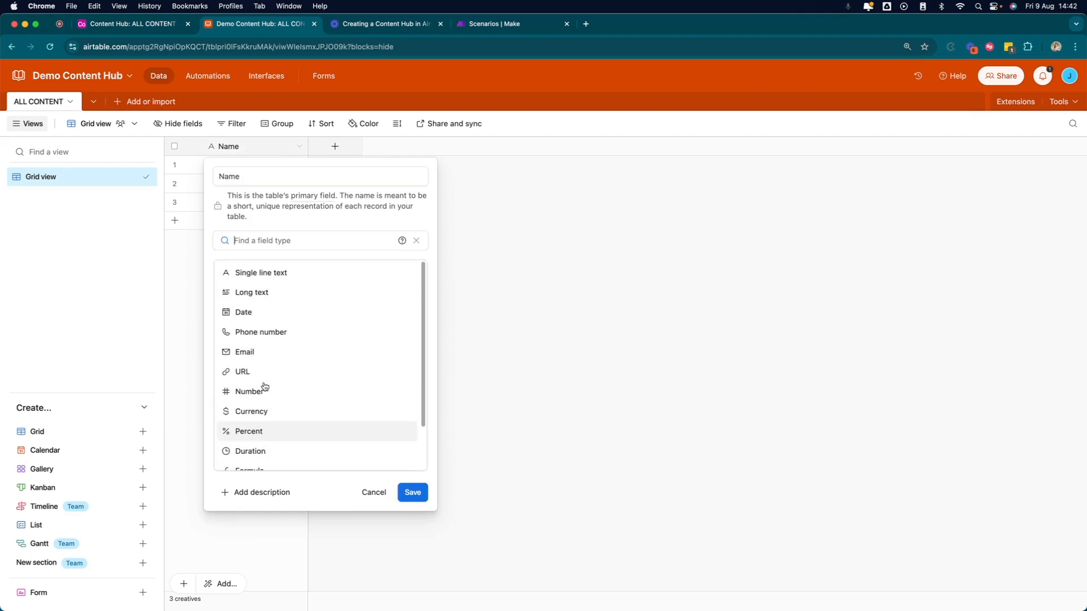
{"action": "scroll", "coordinate": [252, 274], "scroll_direction": "down", "scroll_amount": 1}
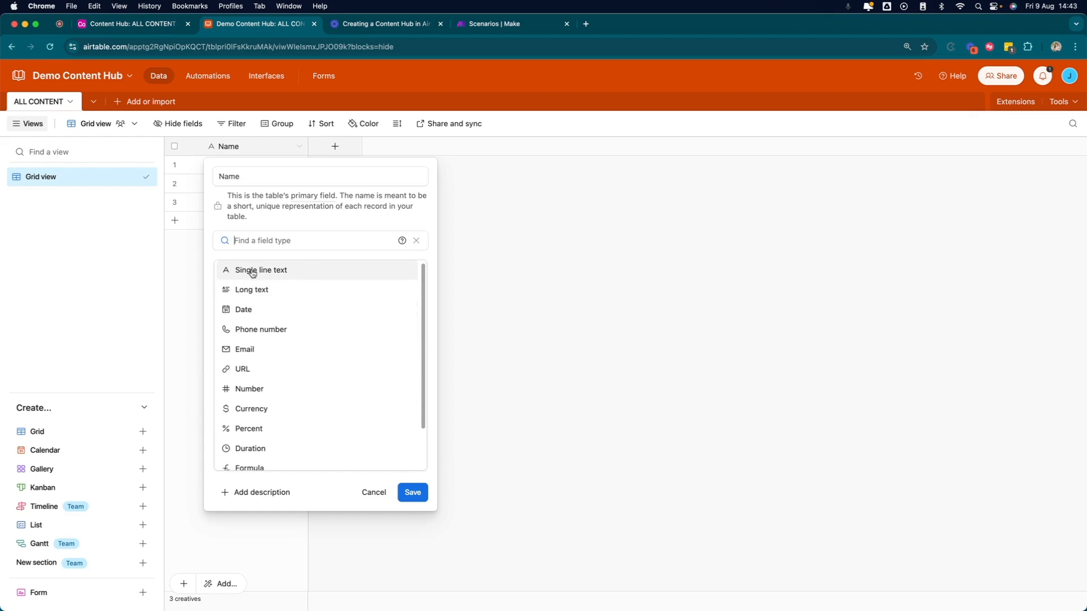
{"action": "left_click", "coordinate": [252, 273]}
{"action": "double_click", "coordinate": [232, 177]}
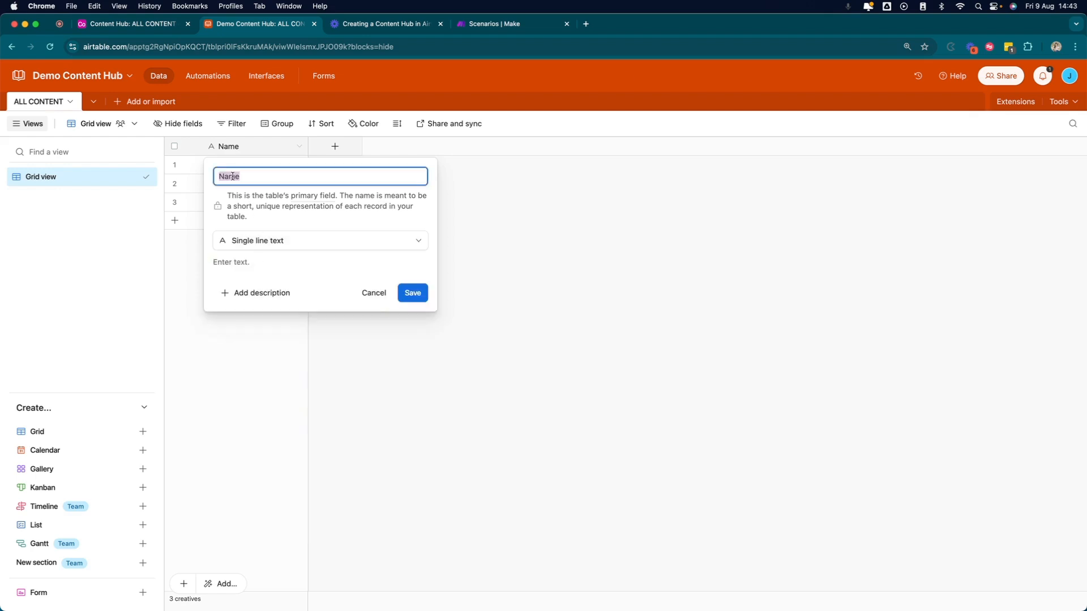
{"action": "type", "text": "Post Description"}
{"action": "key", "text": "Return"}
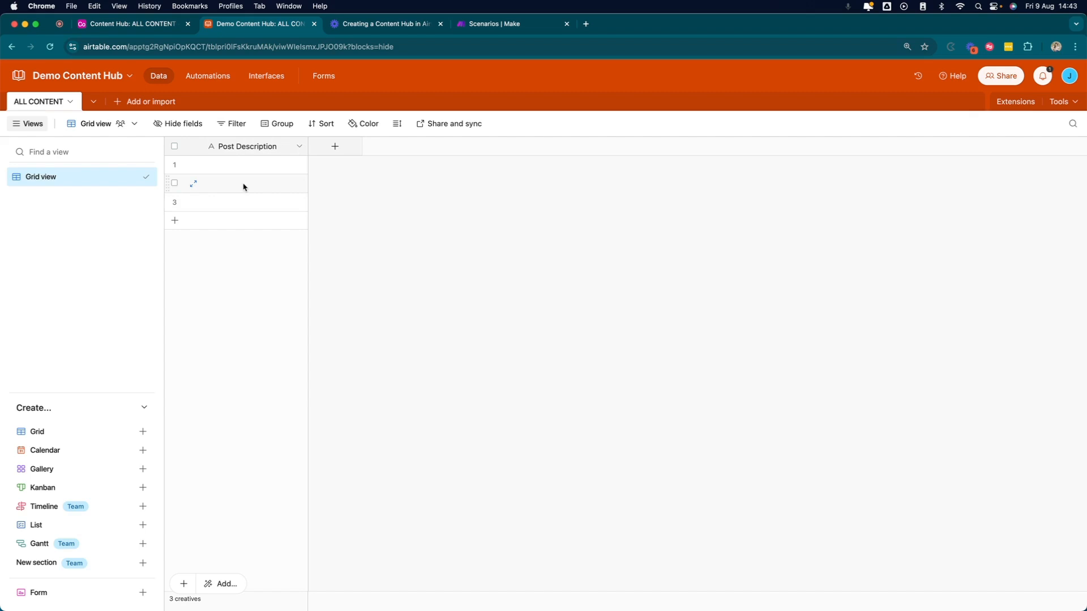
Step: Set up a new Single select field named Status in the ALL CONTENT table
{"action": "left_click", "coordinate": [338, 149]}
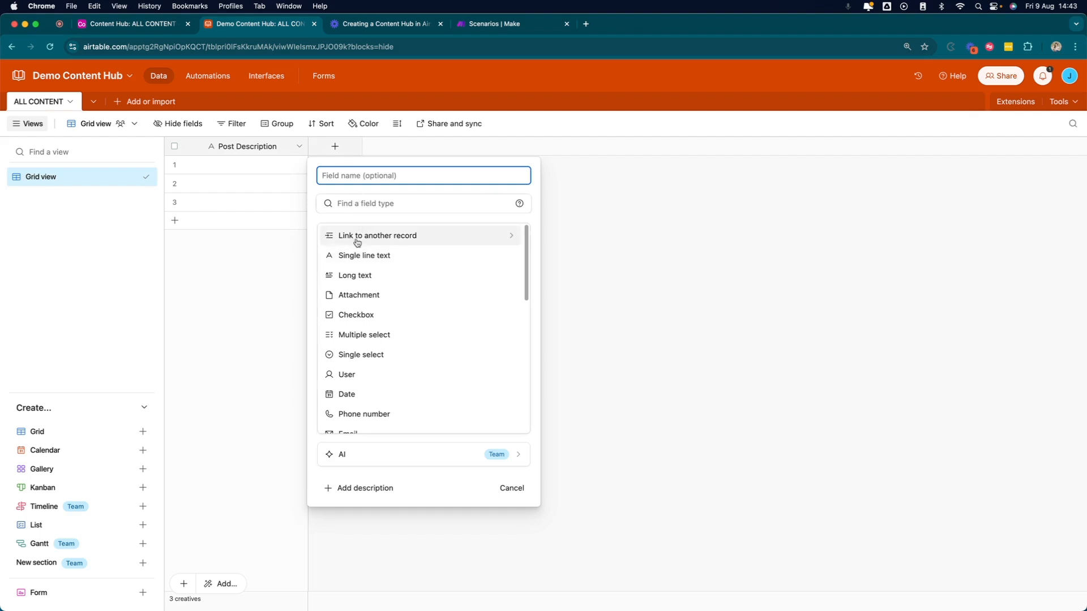
{"action": "left_click", "coordinate": [353, 355]}
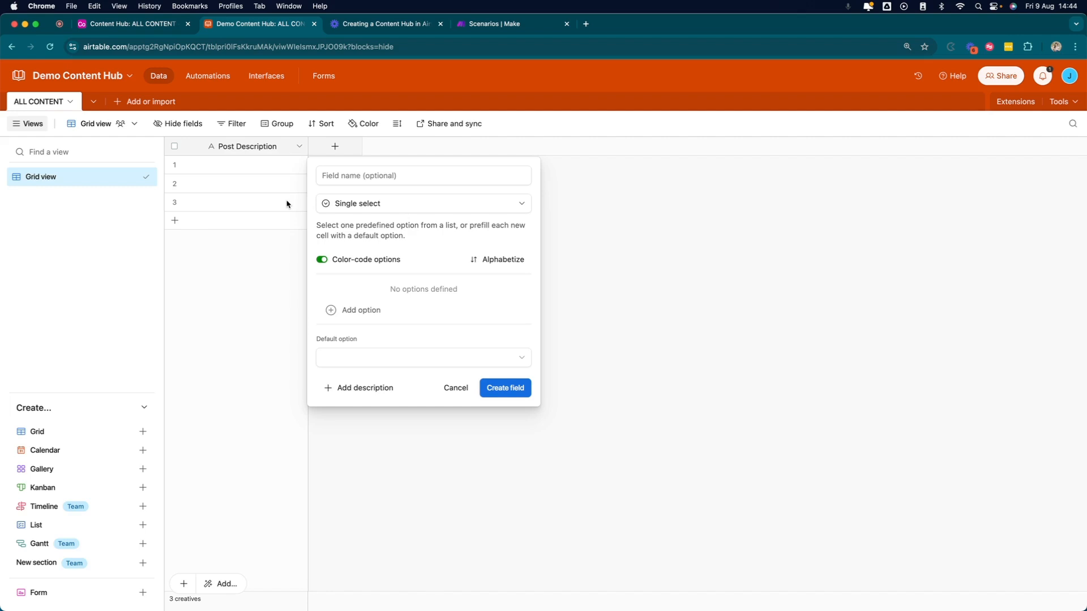
{"action": "left_click", "coordinate": [369, 205]}
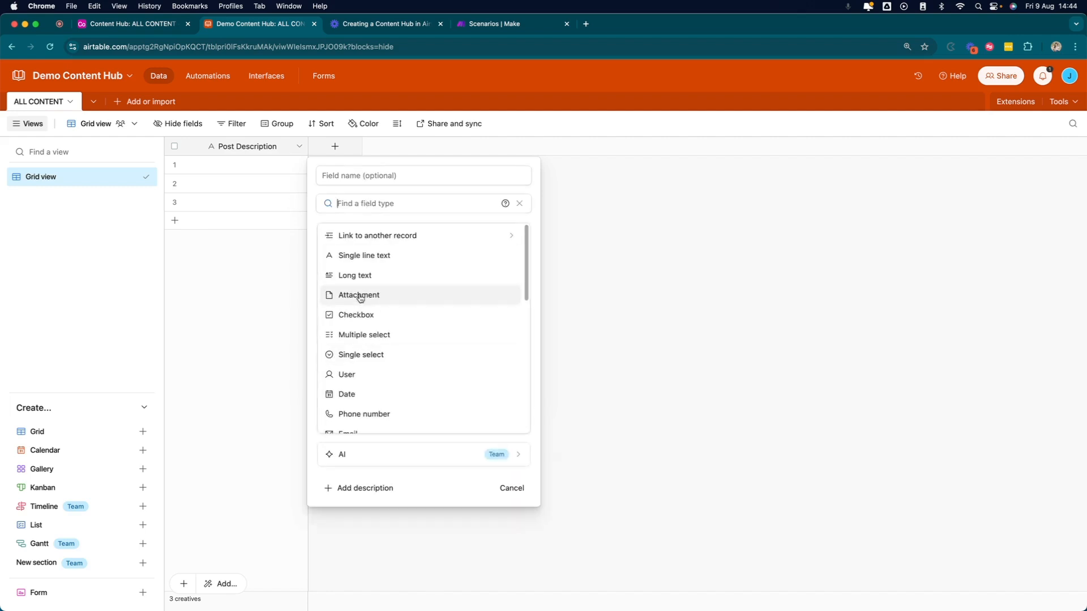
{"action": "left_click", "coordinate": [364, 354]}
{"action": "left_click", "coordinate": [344, 176]}
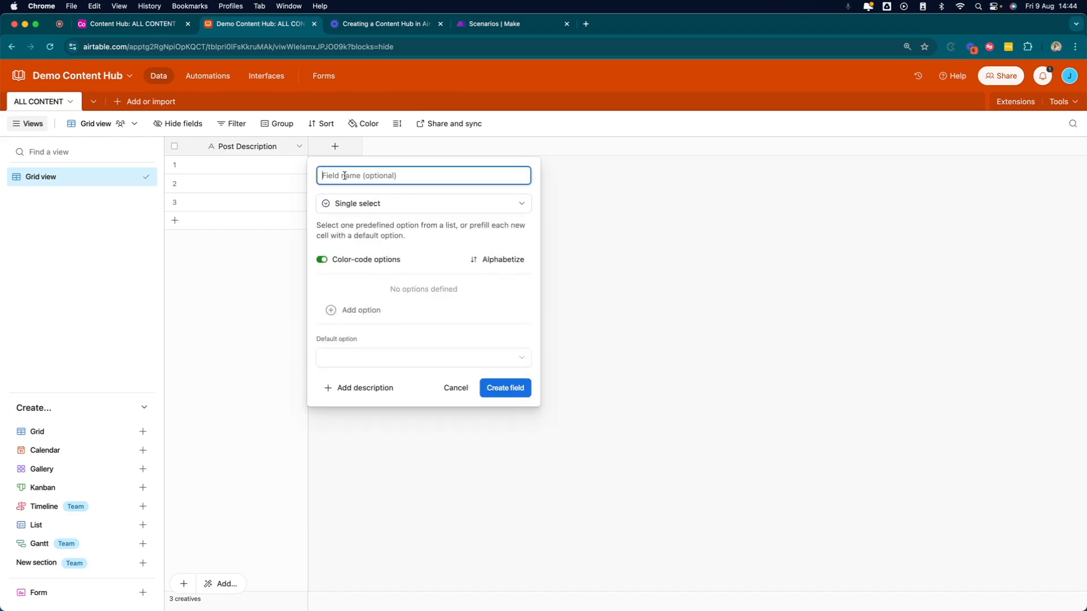
{"action": "type", "text": "Status"}
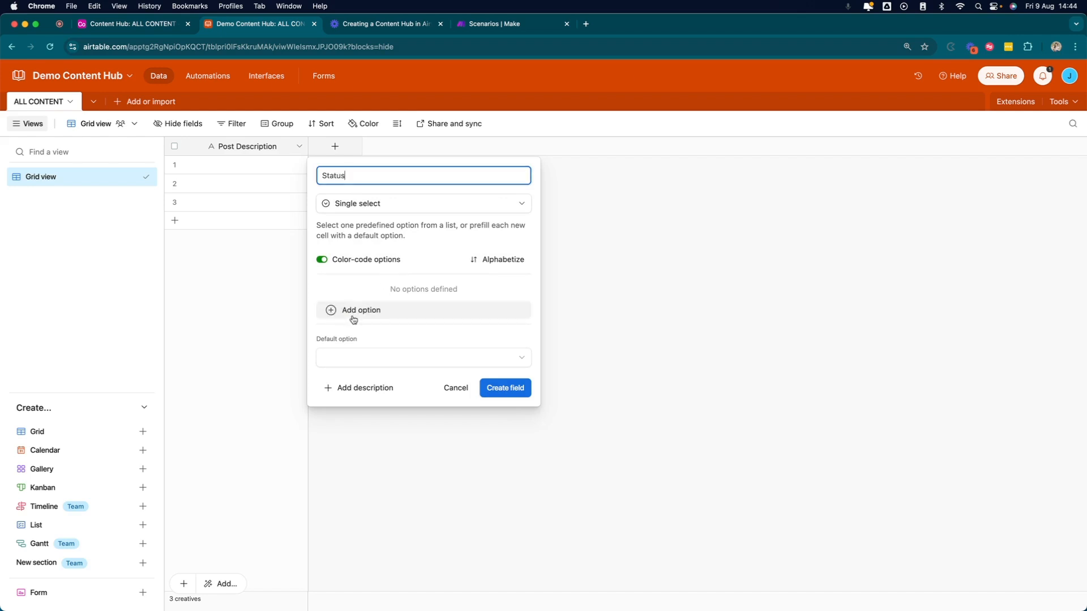
Step: Add the options Planning, Planned, To Do and In Progress to the Status field
{"action": "left_click", "coordinate": [354, 318]}
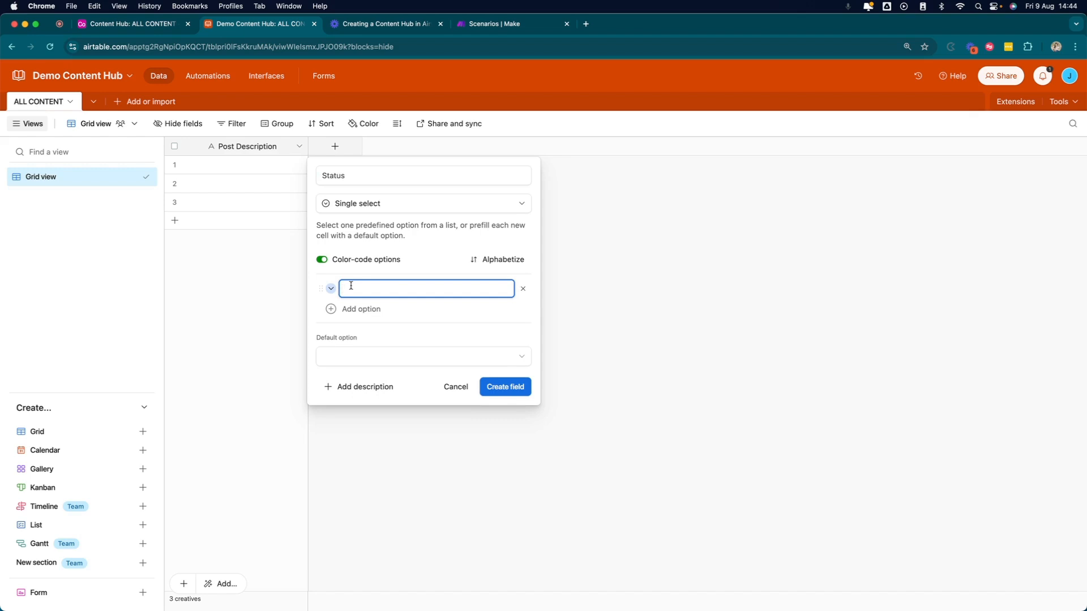
{"action": "type", "text": "Planneing"}
{"action": "key", "text": "Return"}
{"action": "type", "text": "Planned"}
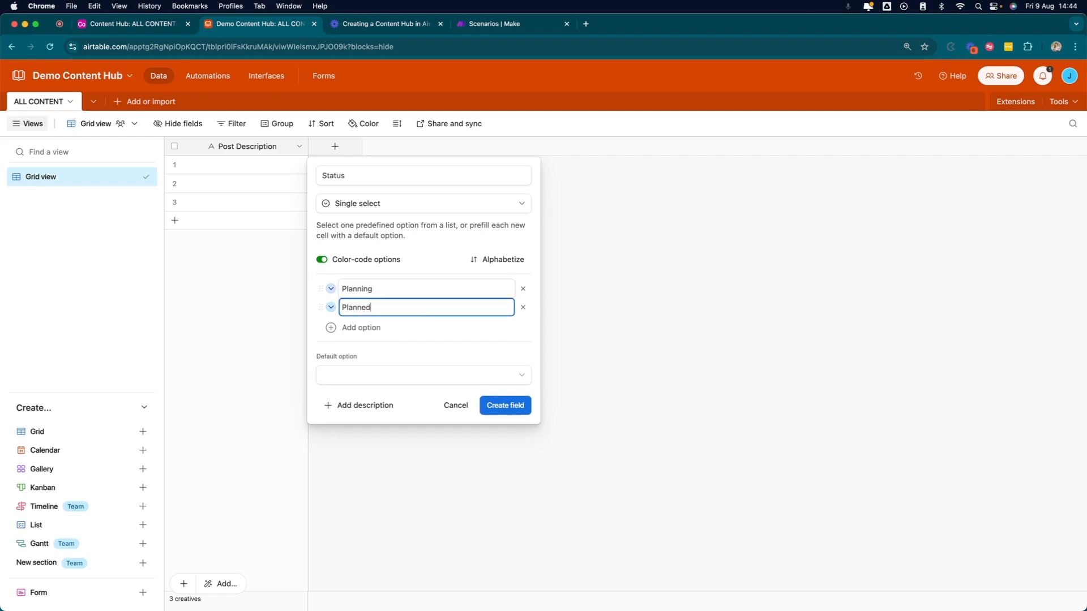
{"action": "key", "text": "Return"}
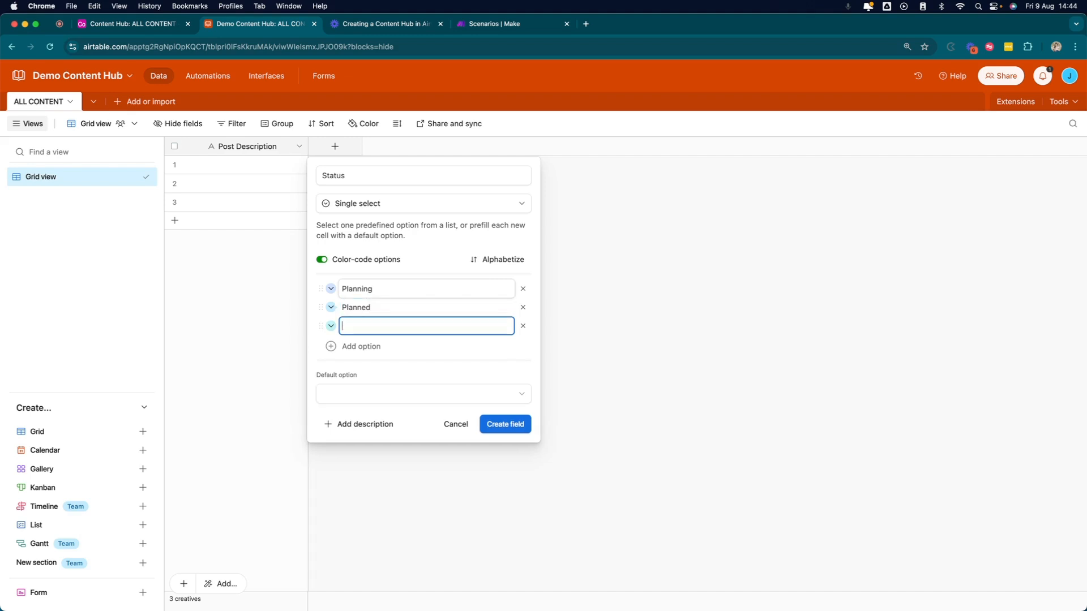
{"action": "type", "text": "To Do"}
{"action": "key", "text": "Return"}
{"action": "type", "text": "In Progress"}
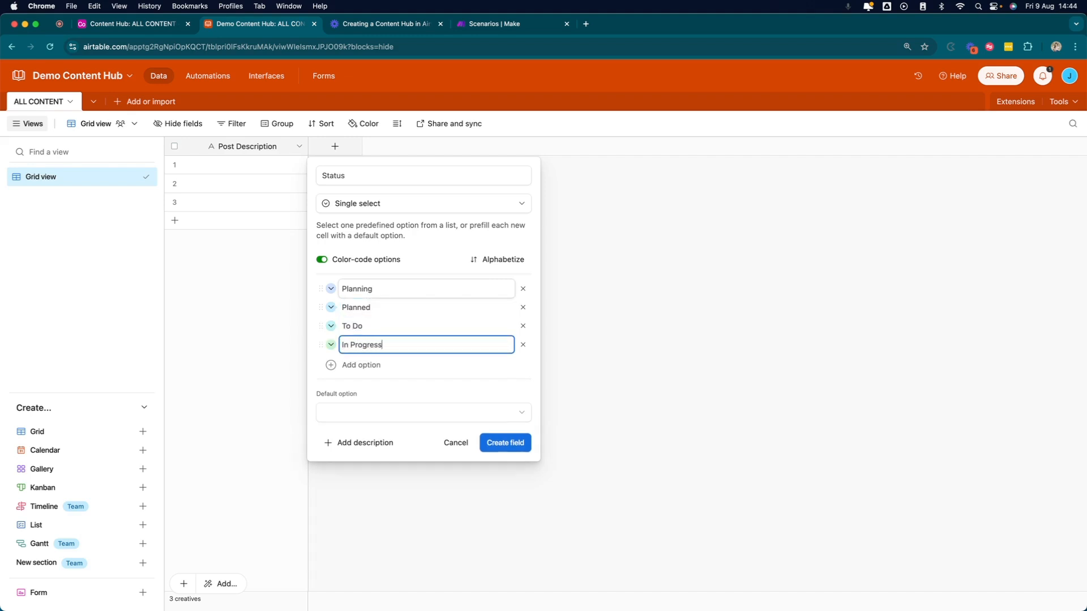
{"action": "key", "text": "Return"}
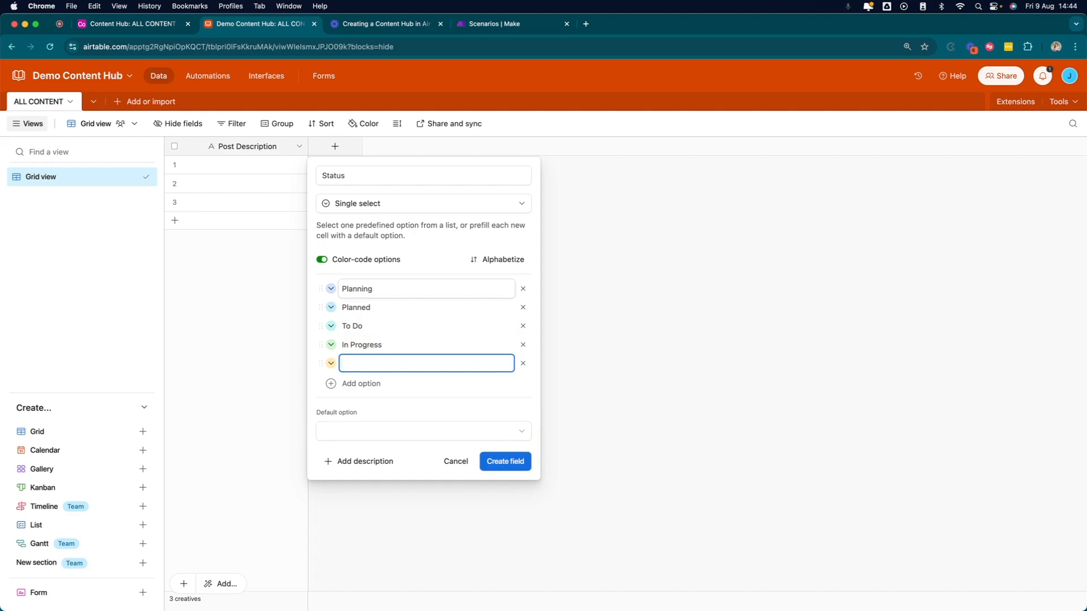
Step: Add the options Awaiting Graphics, To be Approved, Ready to Publish and Published to the Status field
{"action": "type", "text": "Awaiting Graphgics"}
{"action": "key", "text": "BackSpace"}
{"action": "type", "text": "ics"}
{"action": "key", "text": "Return"}
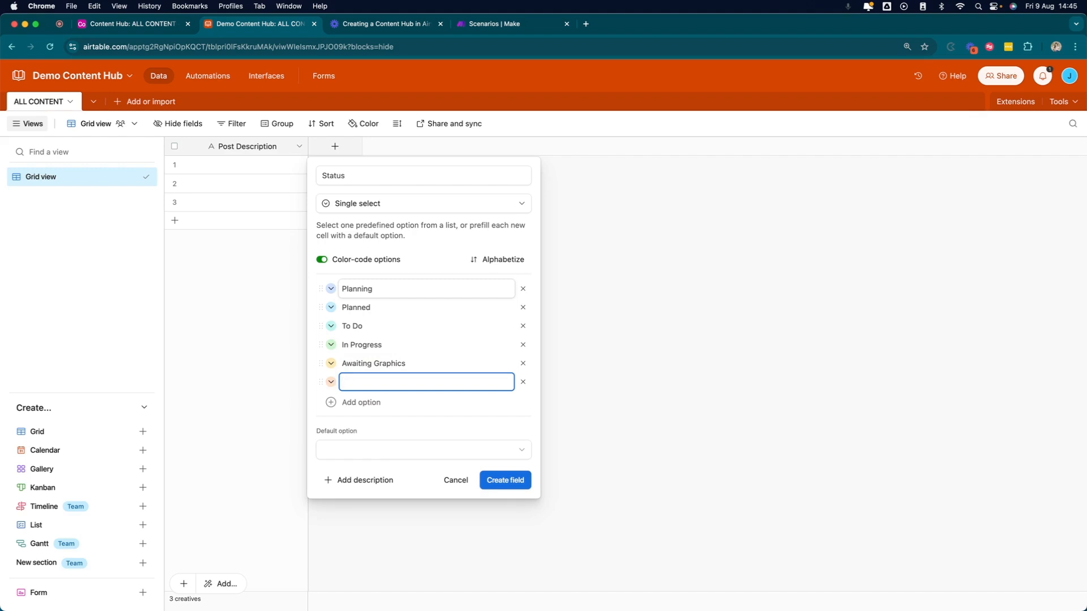
{"action": "type", "text": "To be Approved"}
{"action": "key", "text": "Return"}
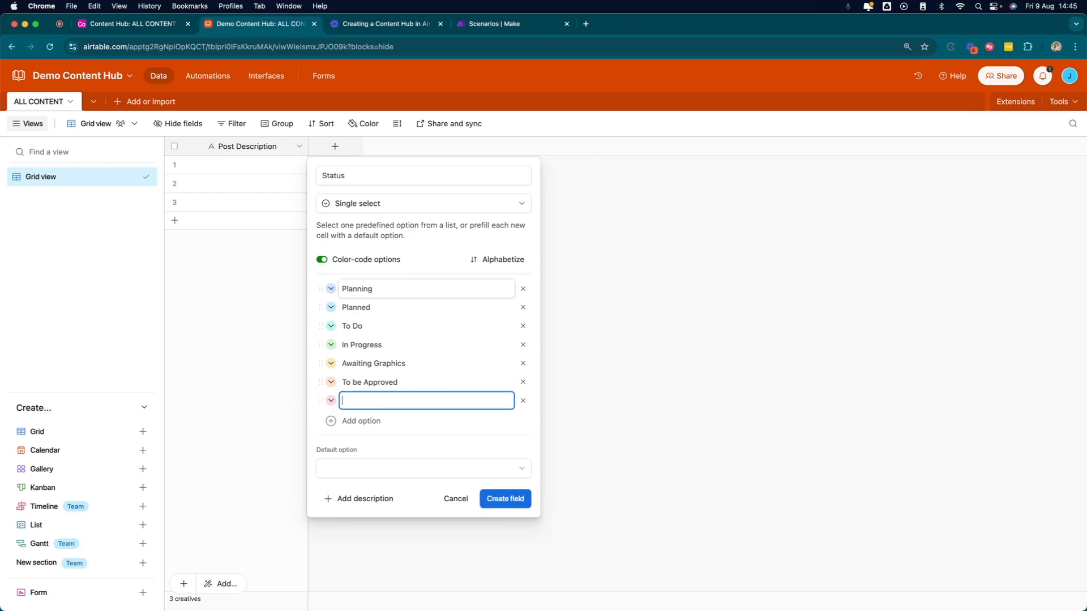
{"action": "type", "text": "Ready to Publish"}
{"action": "key", "text": "Return"}
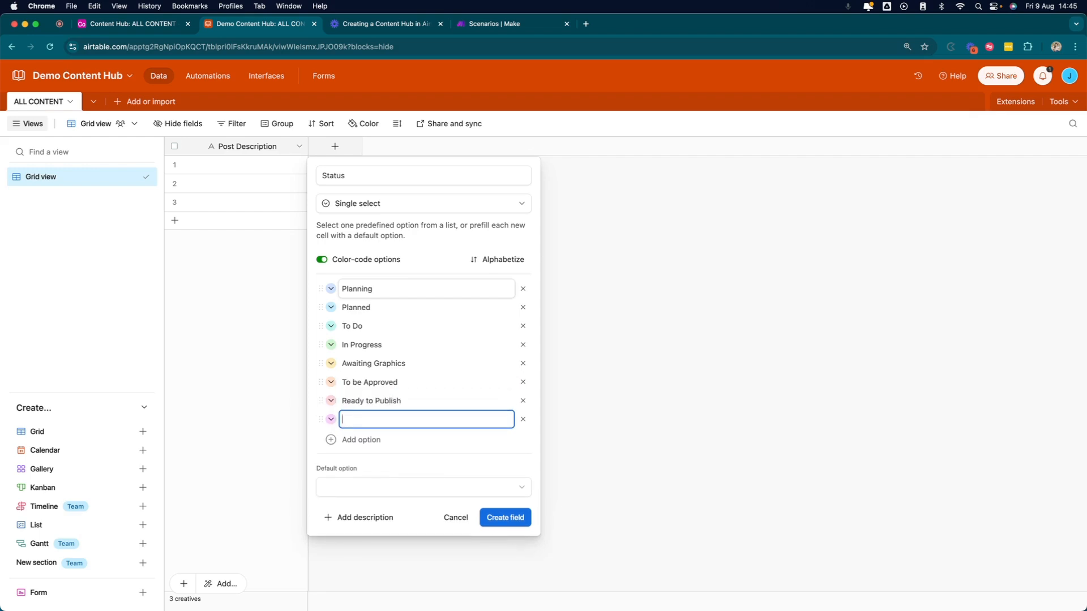
{"action": "type", "text": "Published"}
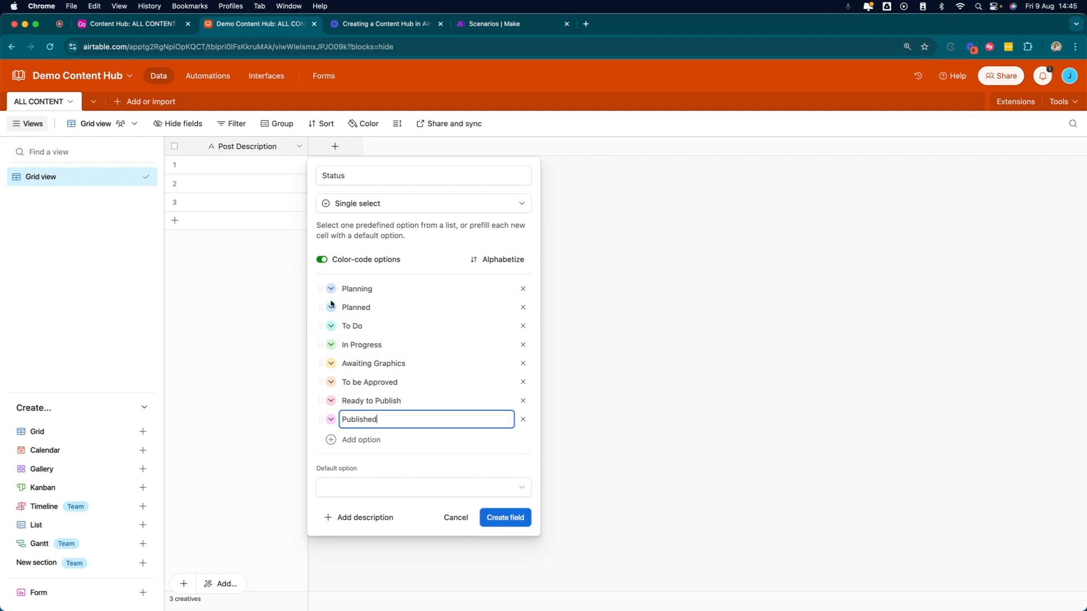
Step: Try option color-coding off and on again, and look at the color choices for the Planning option
{"action": "left_click", "coordinate": [321, 260]}
{"action": "left_click", "coordinate": [321, 261]}
{"action": "left_click", "coordinate": [331, 289]}
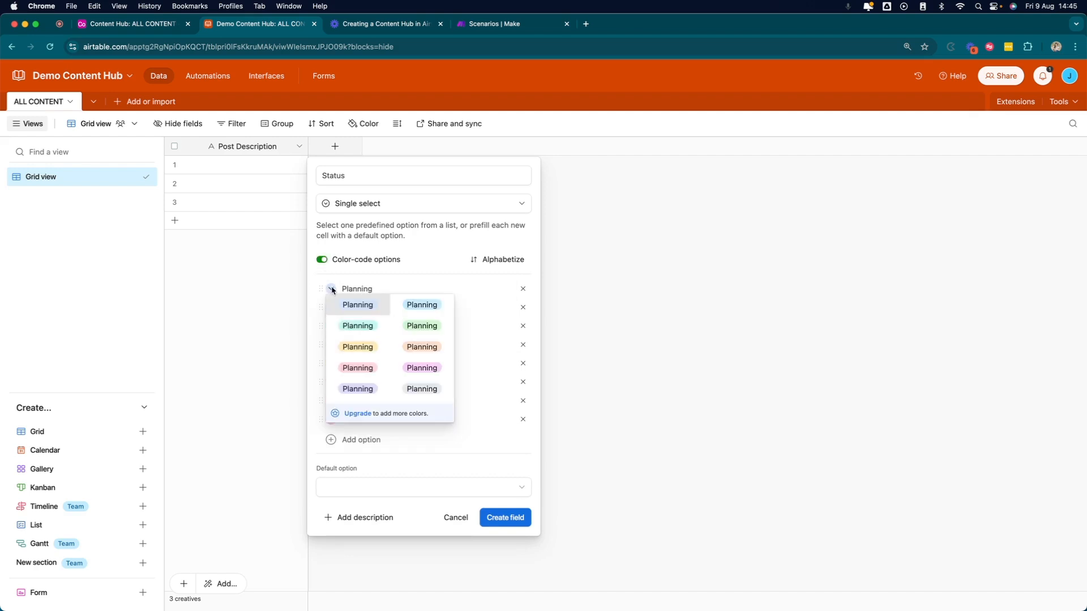
{"action": "left_click", "coordinate": [437, 269]}
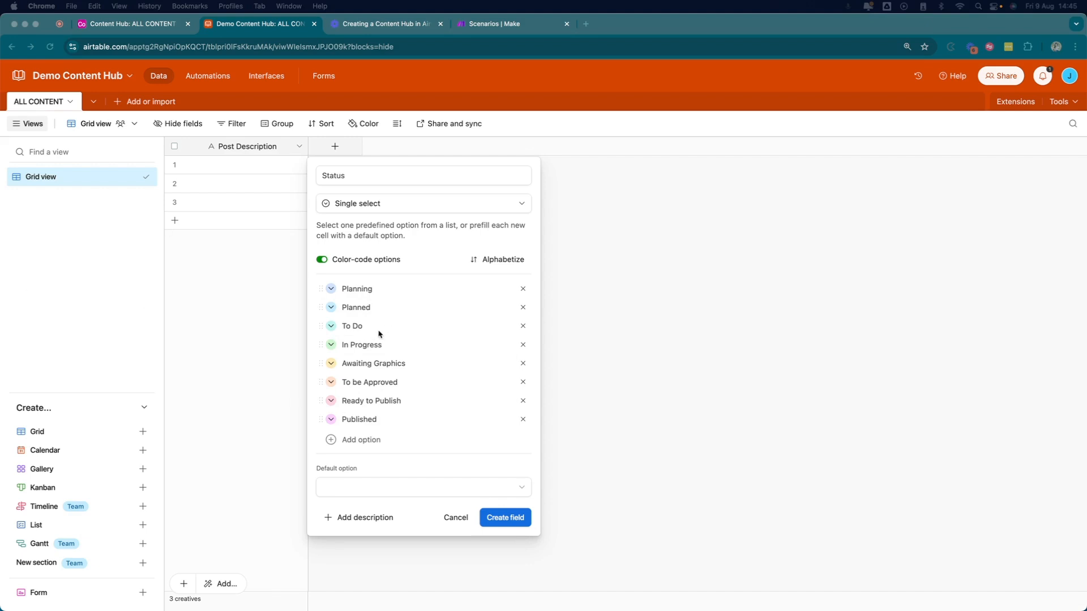
Step: Rename the Awaiting Graphics option of the Status field to Awaiting Something
{"action": "left_click", "coordinate": [381, 364]}
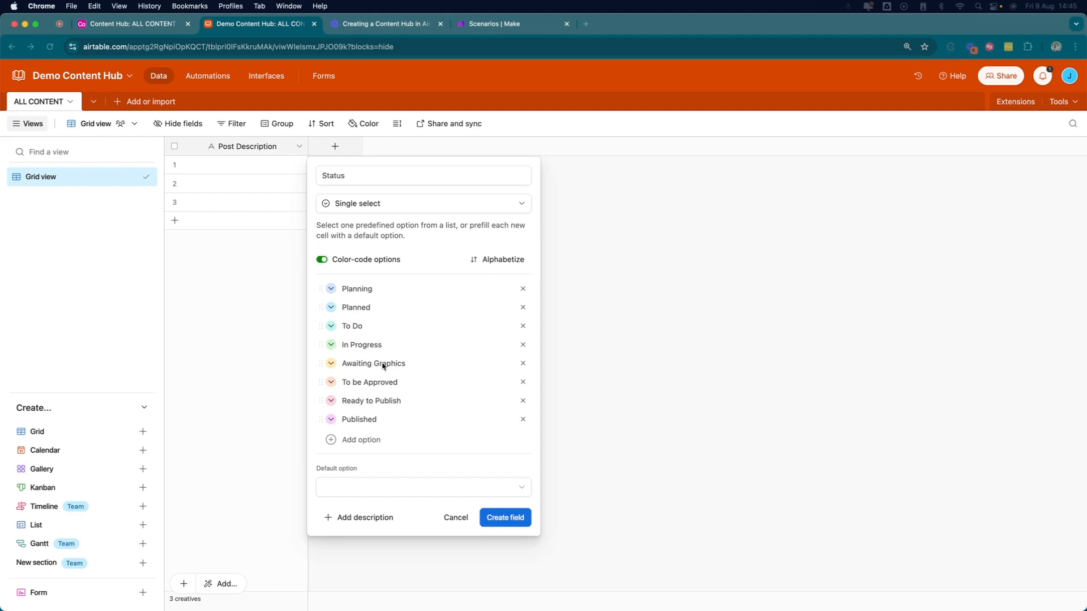
{"action": "double_click", "coordinate": [390, 364]}
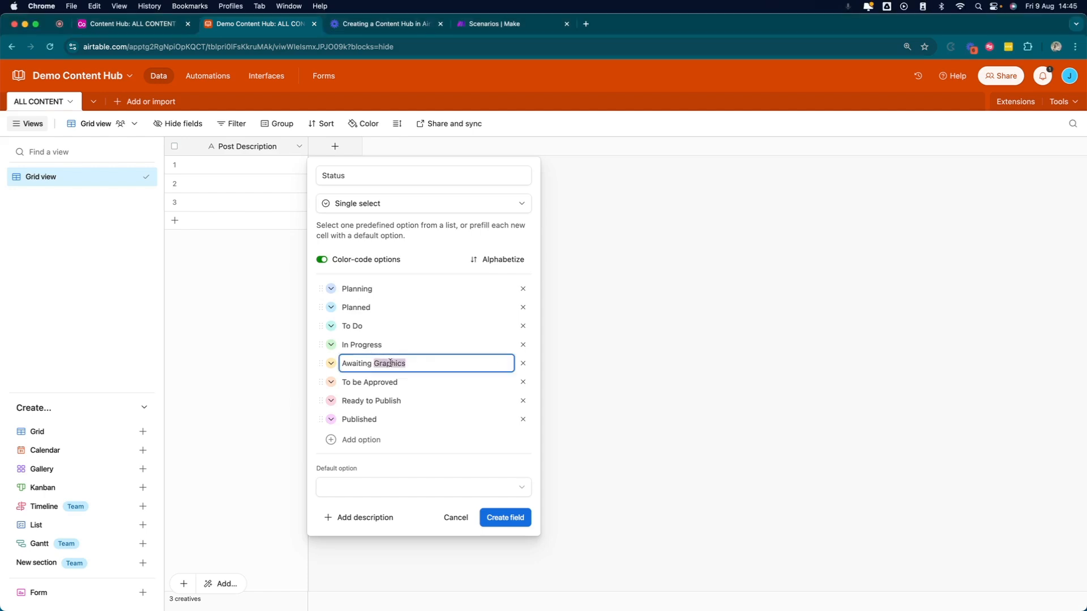
{"action": "type", "text": "Something"}
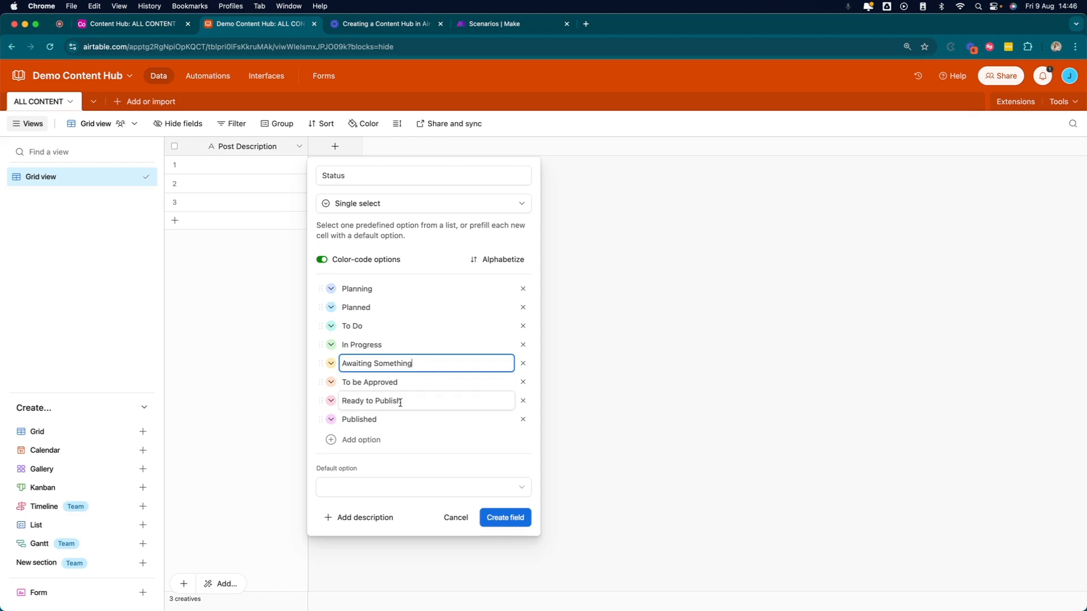
Step: Add an Approved option to the Status field and place it directly after To be Approved
{"action": "left_click", "coordinate": [342, 439]}
{"action": "type", "text": "Approved"}
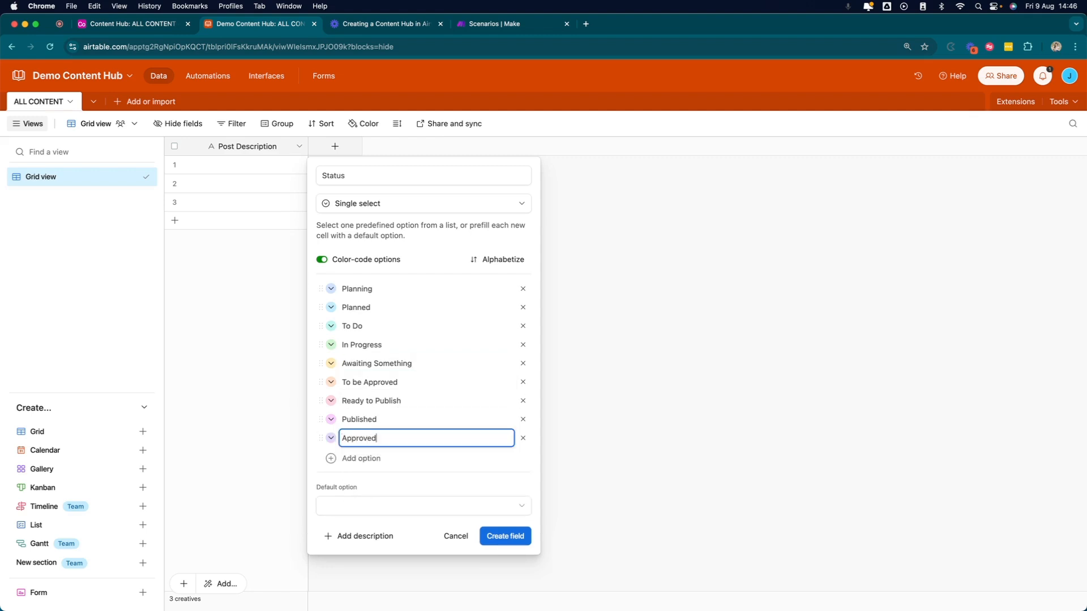
{"action": "key", "text": "Return"}
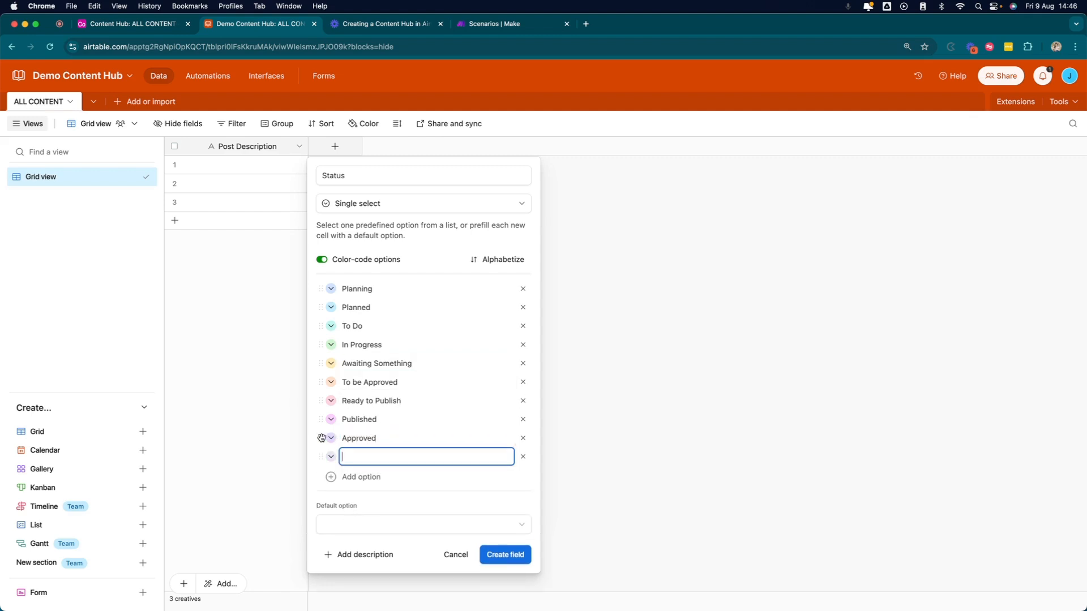
{"action": "left_click_drag", "start_coordinate": [321, 438], "coordinate": [320, 398]}
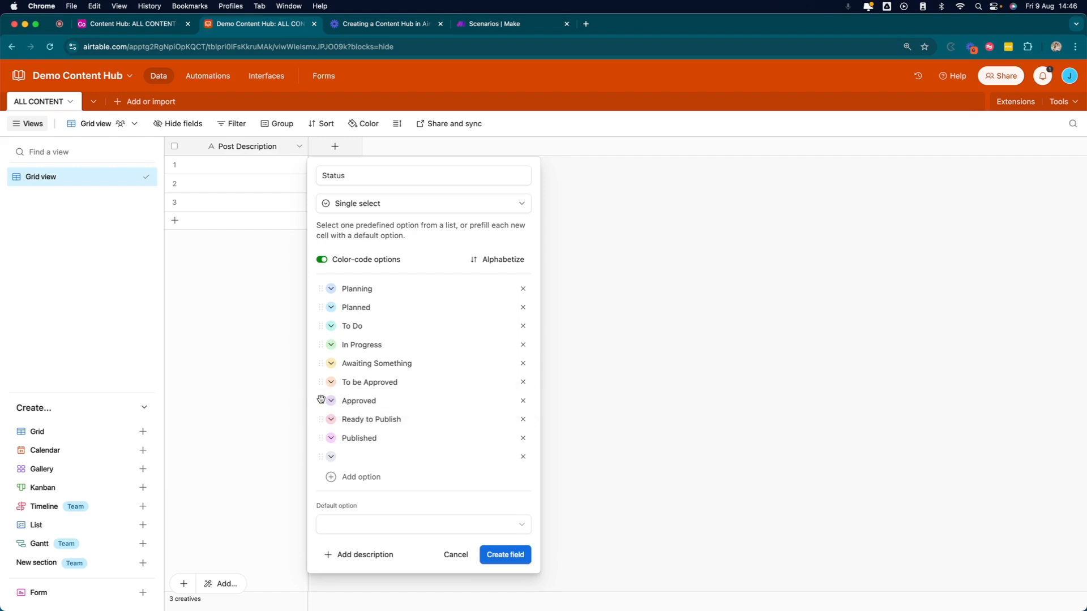
Step: Rename the Ready to Publish option to Ready to Schedule/Publish, remove the empty option and create the Status field
{"action": "left_click", "coordinate": [377, 419]}
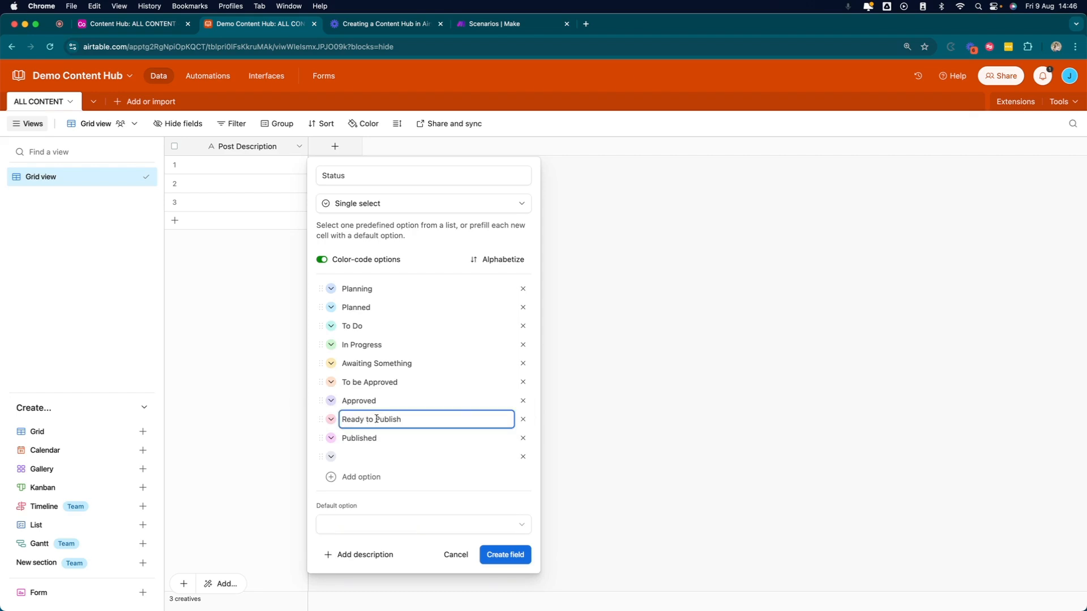
{"action": "type", "text": "Schedule/"}
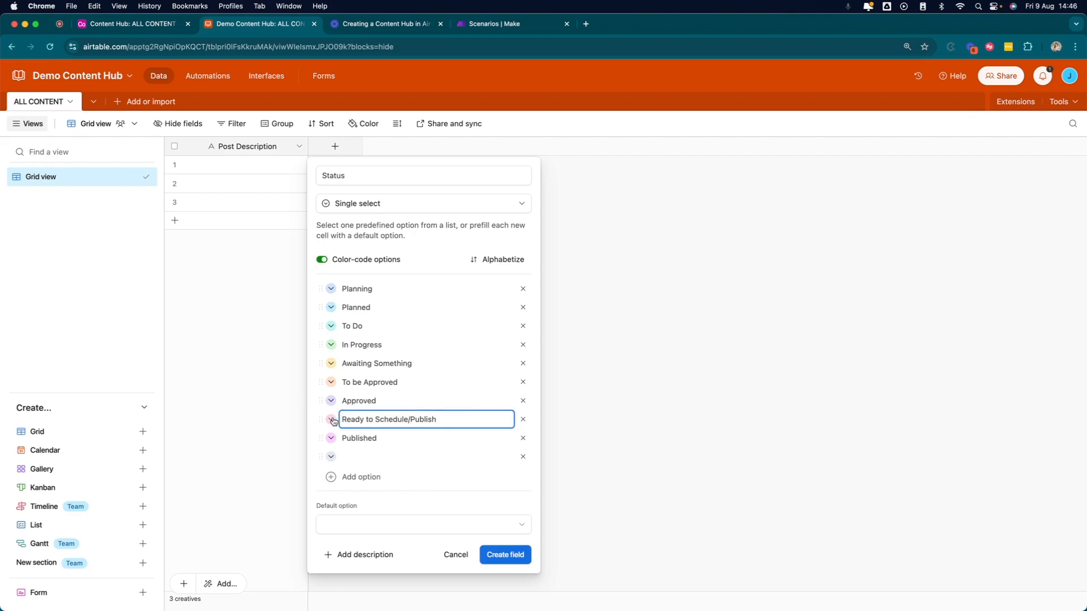
{"action": "left_click", "coordinate": [523, 457]}
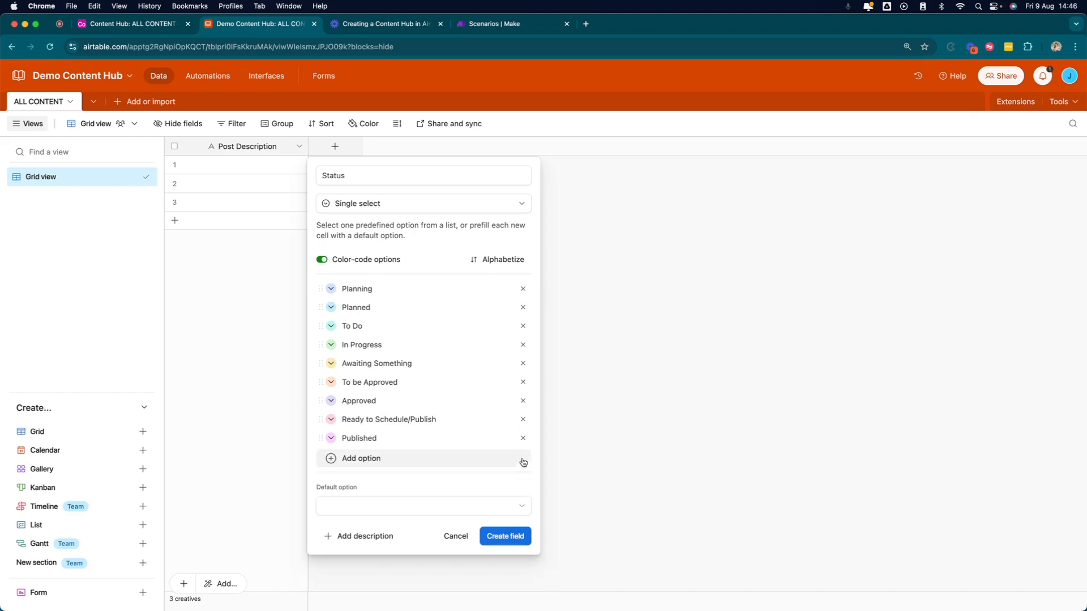
{"action": "left_click", "coordinate": [505, 540]}
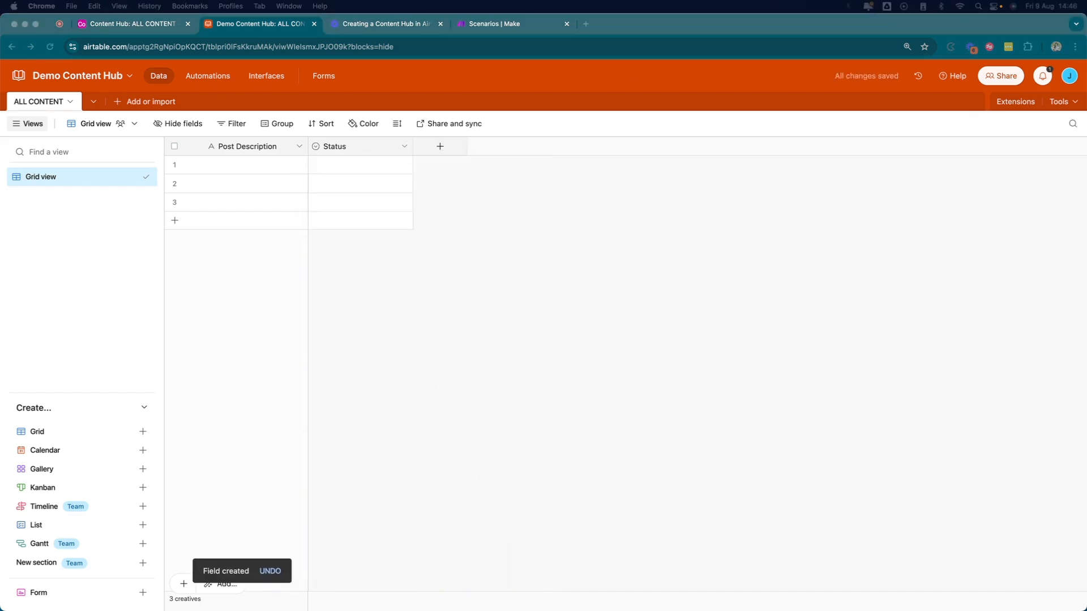
Step: Create a Date field named Publish Date after Status, using the Local date format
{"action": "left_click", "coordinate": [441, 146]}
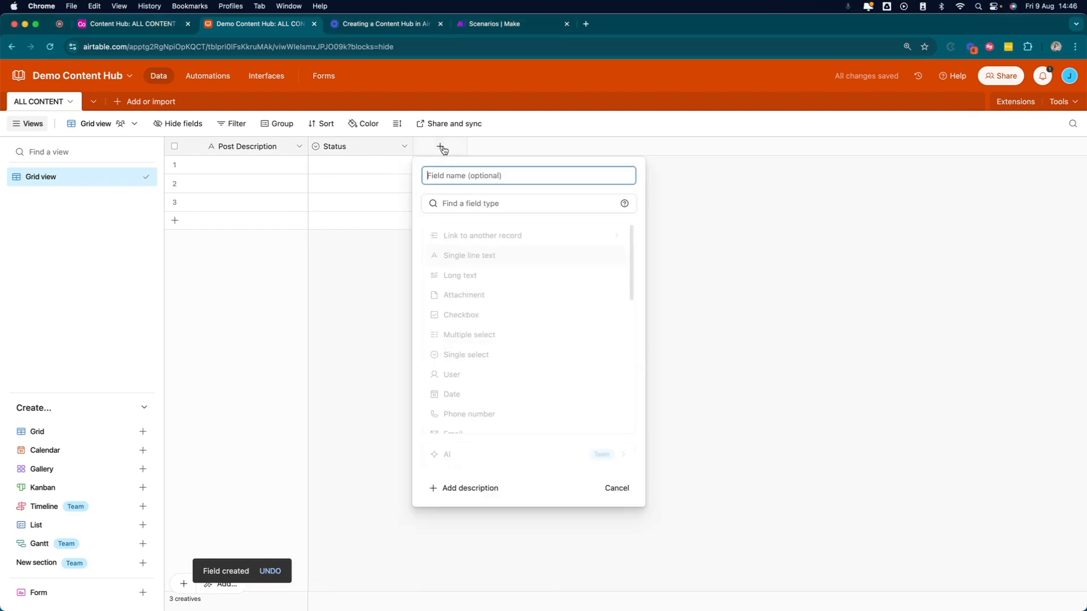
{"action": "scroll", "coordinate": [451, 320], "scroll_direction": "down", "scroll_amount": 2}
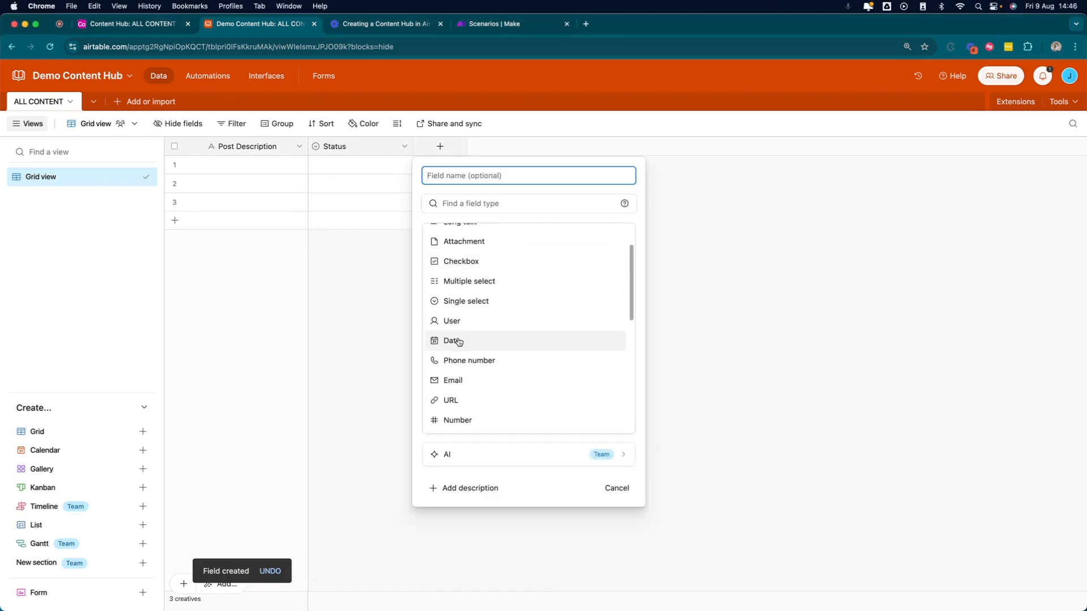
{"action": "left_click", "coordinate": [452, 340]}
{"action": "left_click", "coordinate": [443, 177]}
{"action": "type", "text": "Pu"}
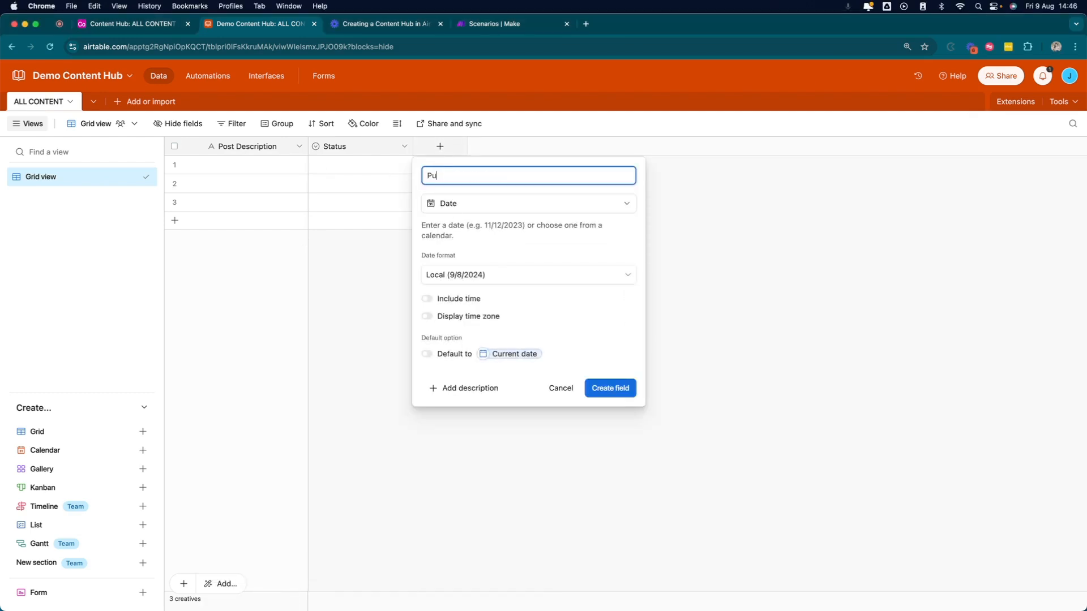
{"action": "type", "text": "bish Date"}
{"action": "left_click", "coordinate": [443, 176]}
{"action": "type", "text": "l"}
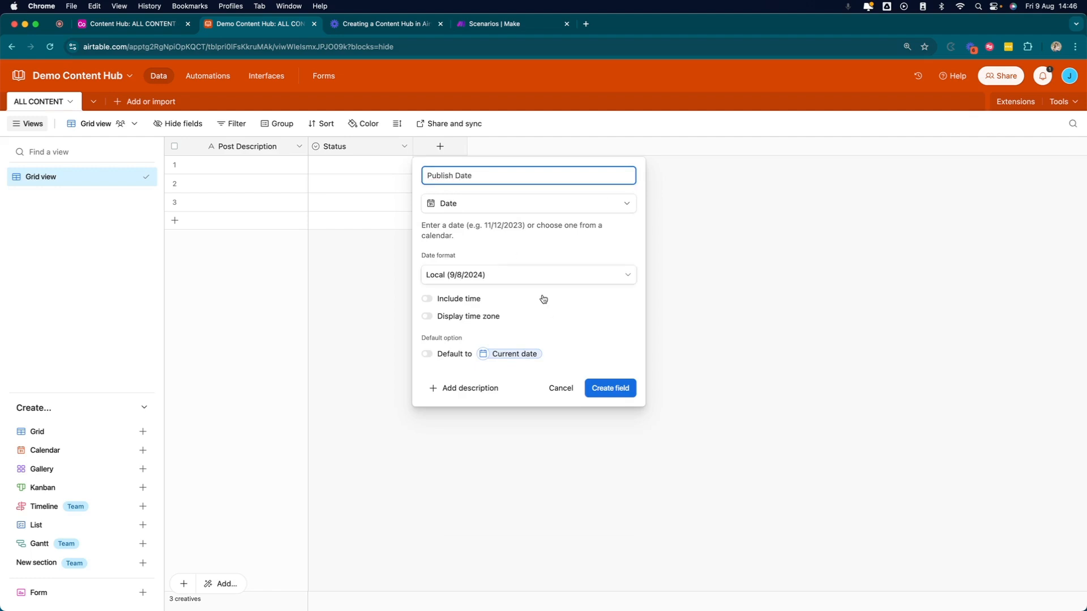
{"action": "left_click", "coordinate": [473, 276]}
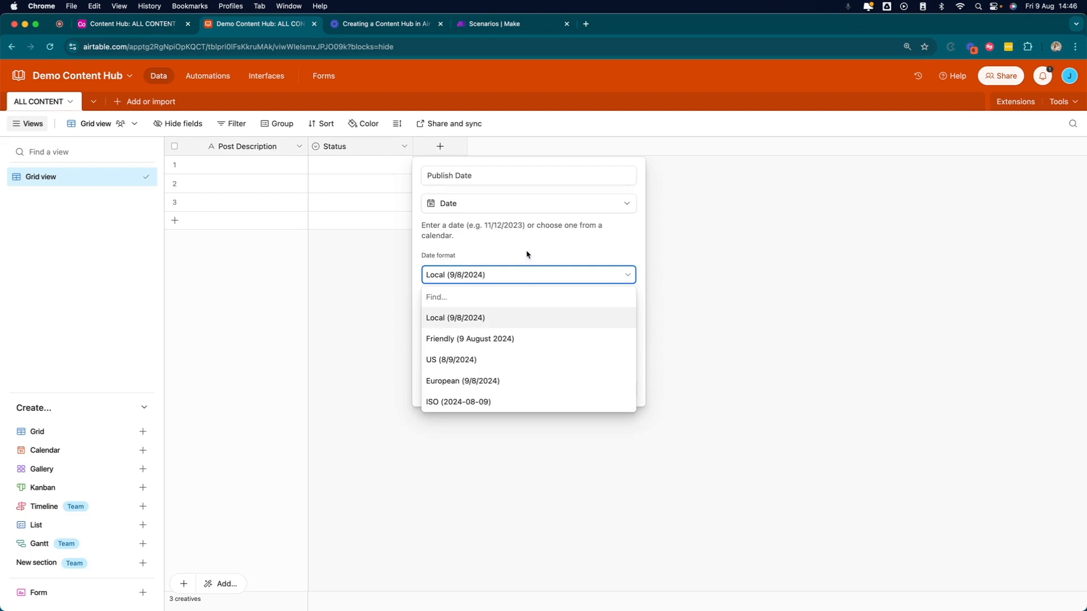
{"action": "left_click", "coordinate": [516, 274]}
{"action": "left_click", "coordinate": [616, 396]}
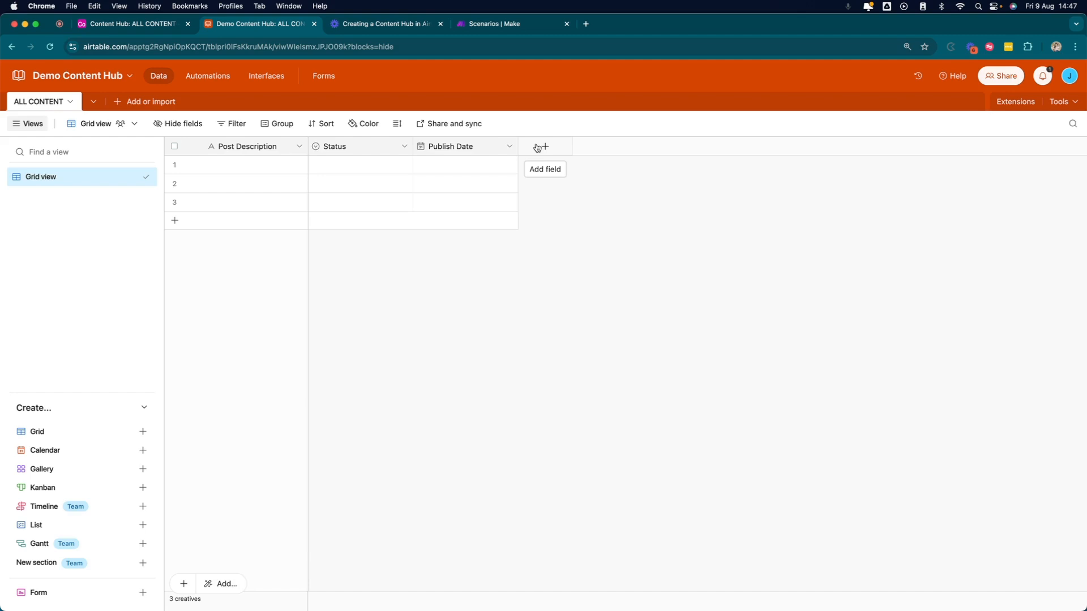
Step: Set up a new Single select field named Content Intention after Publish Date
{"action": "left_click", "coordinate": [538, 147]}
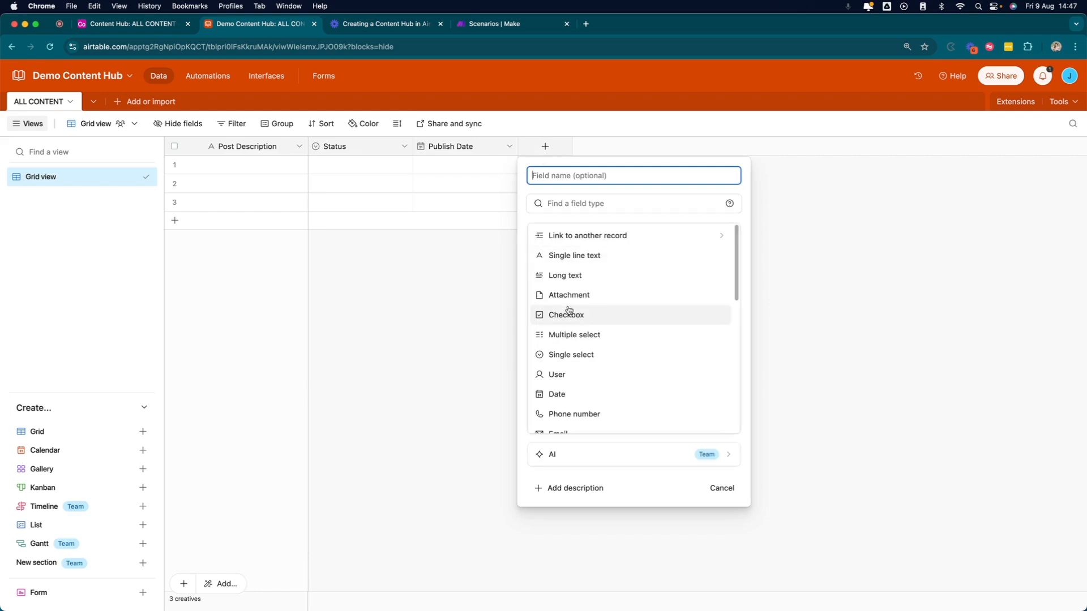
{"action": "left_click", "coordinate": [560, 354]}
{"action": "left_click", "coordinate": [550, 175]}
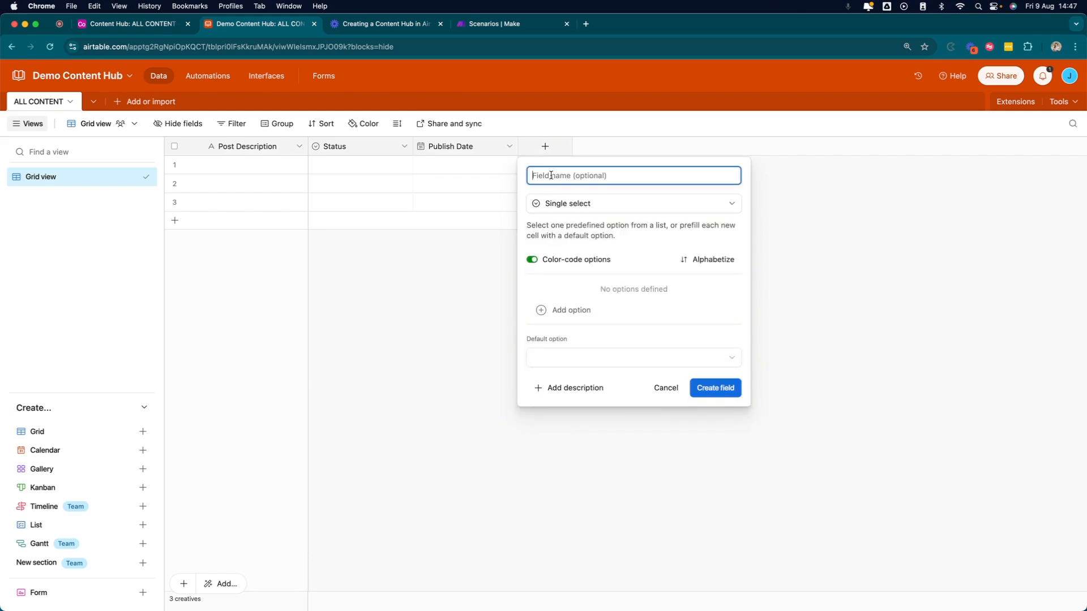
{"action": "type", "text": "Content Intention"}
Step: Add the options Visibility / Awareness, Influence / Connection and Promote / Transact, and create the Content Intention field
{"action": "left_click", "coordinate": [573, 313]}
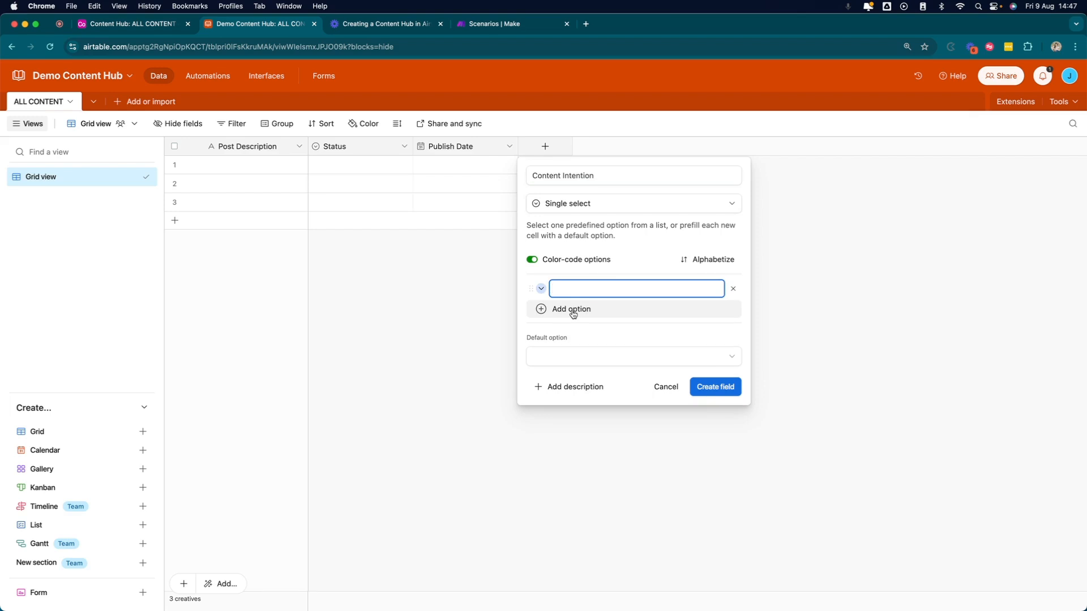
{"action": "type", "text": "Visibility / Awareness"}
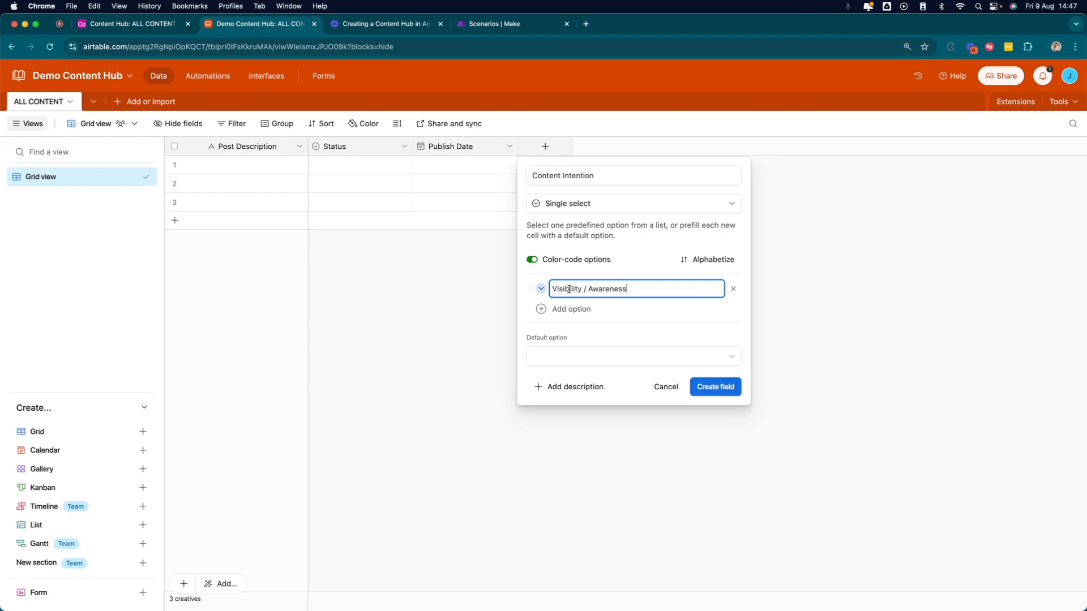
{"action": "left_click", "coordinate": [566, 309]}
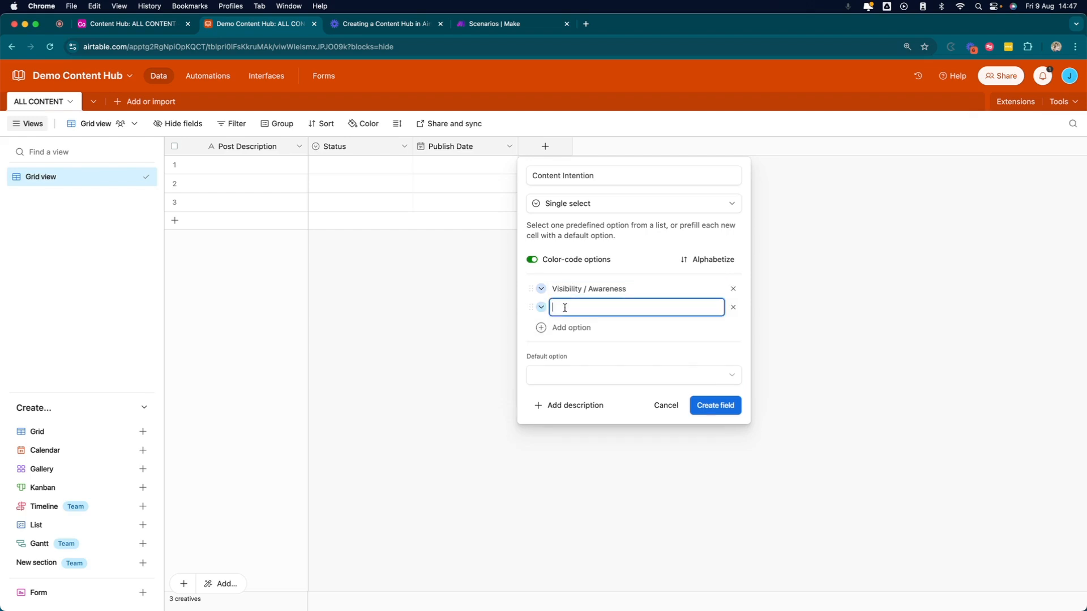
{"action": "type", "text": "Influence / Connection"}
{"action": "left_click", "coordinate": [580, 329]}
{"action": "type", "text": "Promot"}
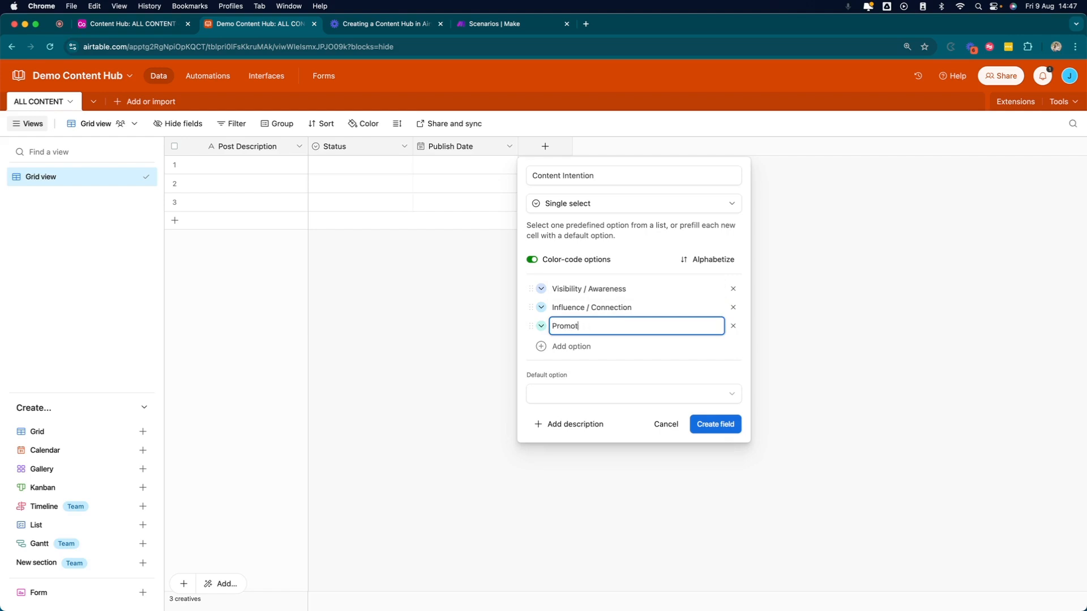
{"action": "type", "text": "ie / Transact"}
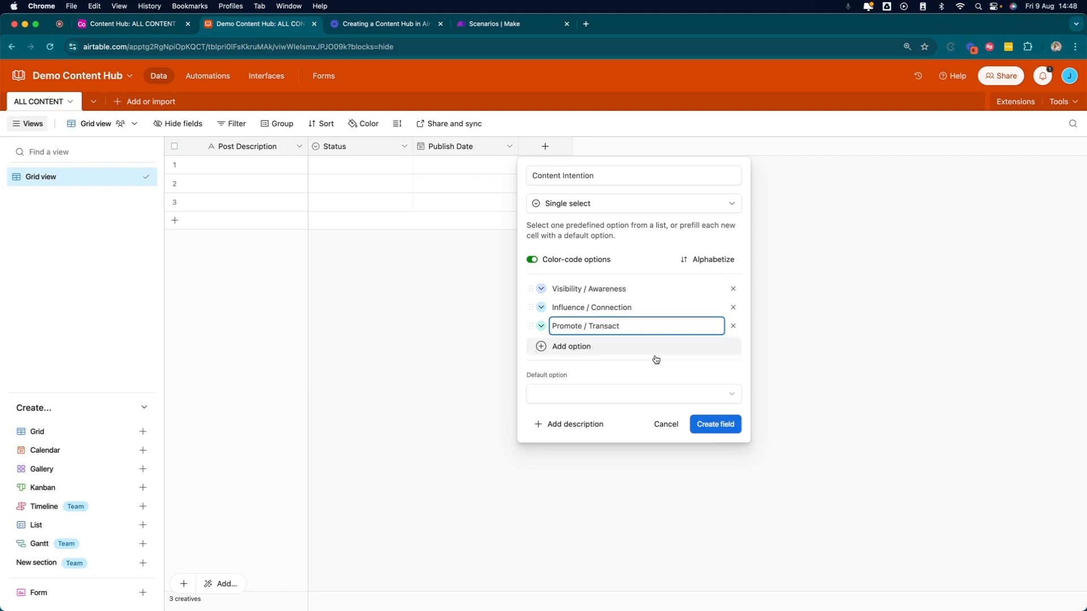
{"action": "left_click", "coordinate": [717, 428]}
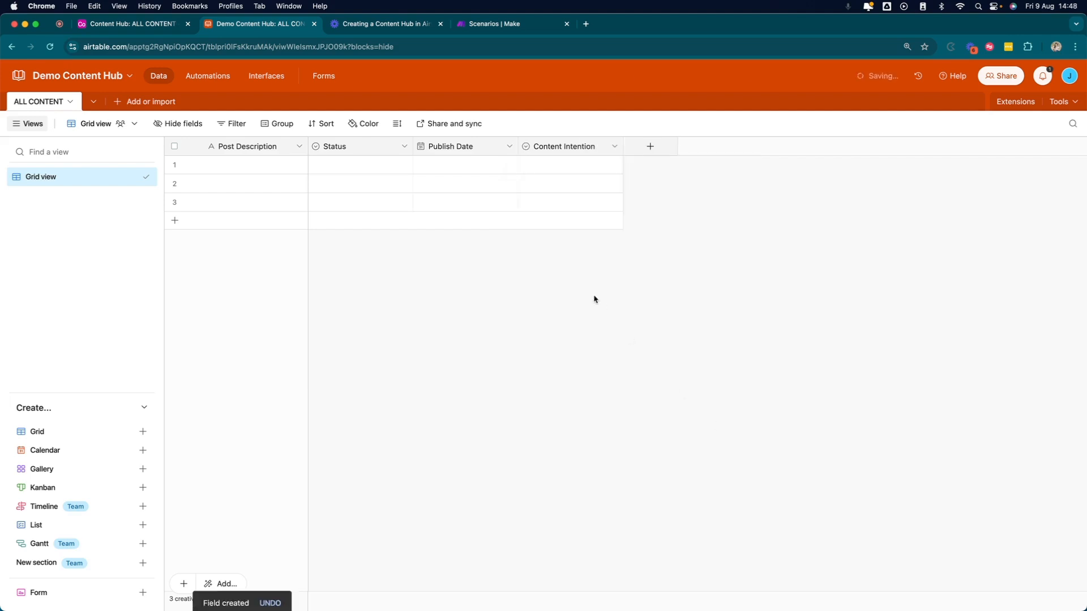
Step: Review the options in the Content Intention field's settings and close them without changes
{"action": "left_click", "coordinate": [614, 146]}
{"action": "left_click", "coordinate": [582, 174]}
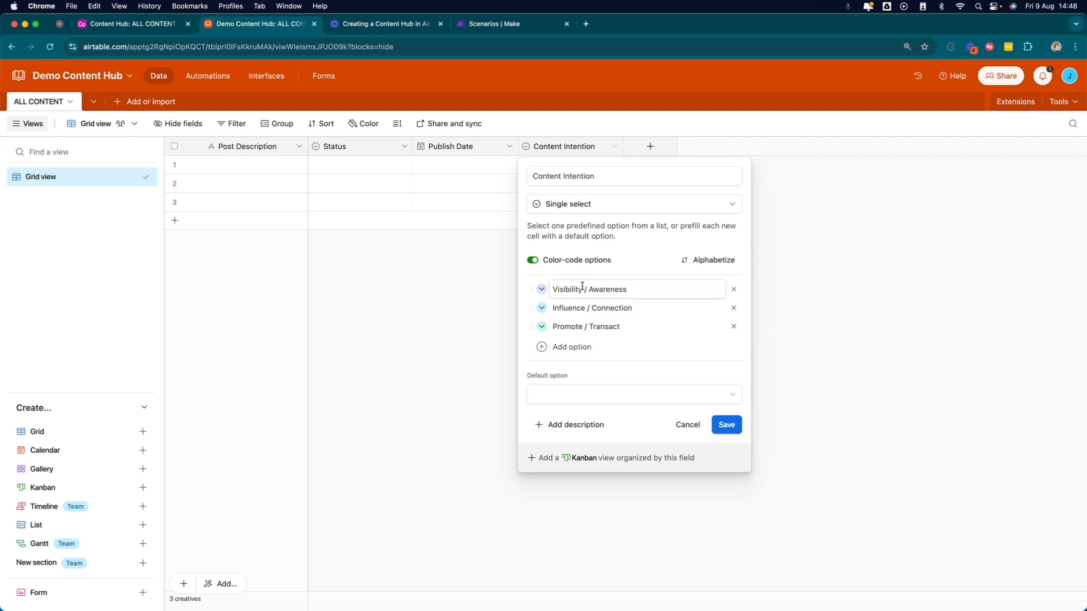
{"action": "left_click", "coordinate": [726, 425]}
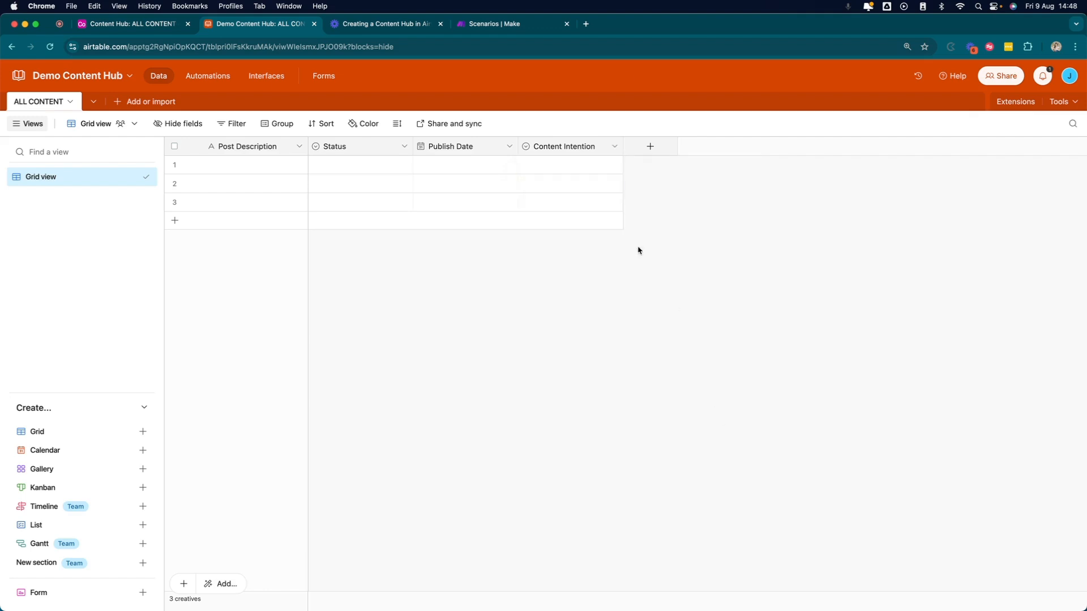
Step: Set up a new Multiple select field named Platforms after Content Intention
{"action": "left_click", "coordinate": [651, 148]}
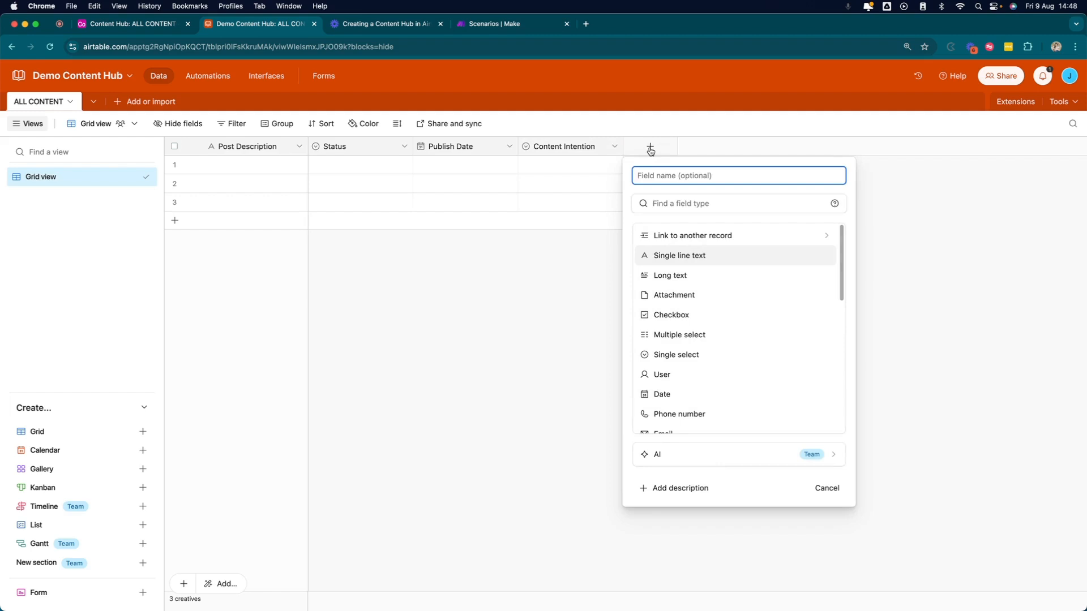
{"action": "left_click", "coordinate": [675, 335]}
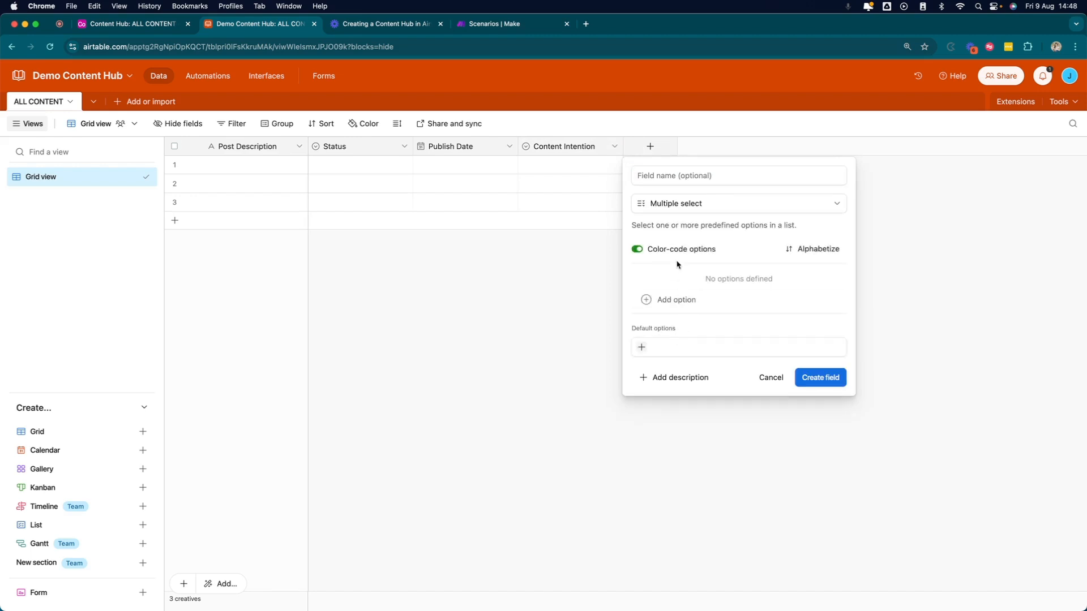
{"action": "type", "text": "Platforms"}
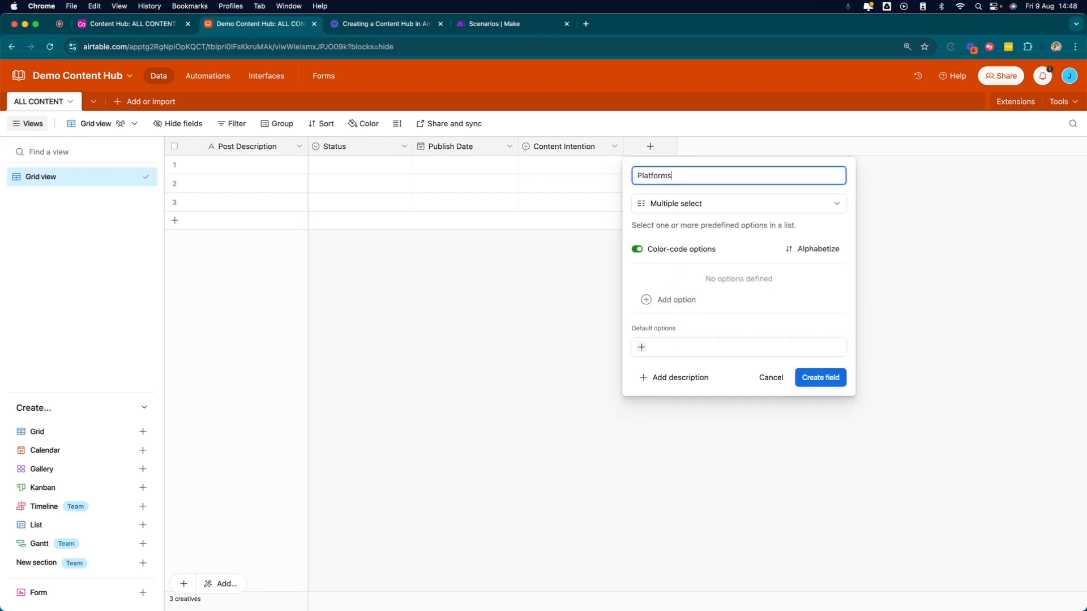
Step: Add the options Instagram (Grid/Carousel), Instagram Reels, Facebook and Facebook Reels to the Platforms field
{"action": "left_click", "coordinate": [667, 302]}
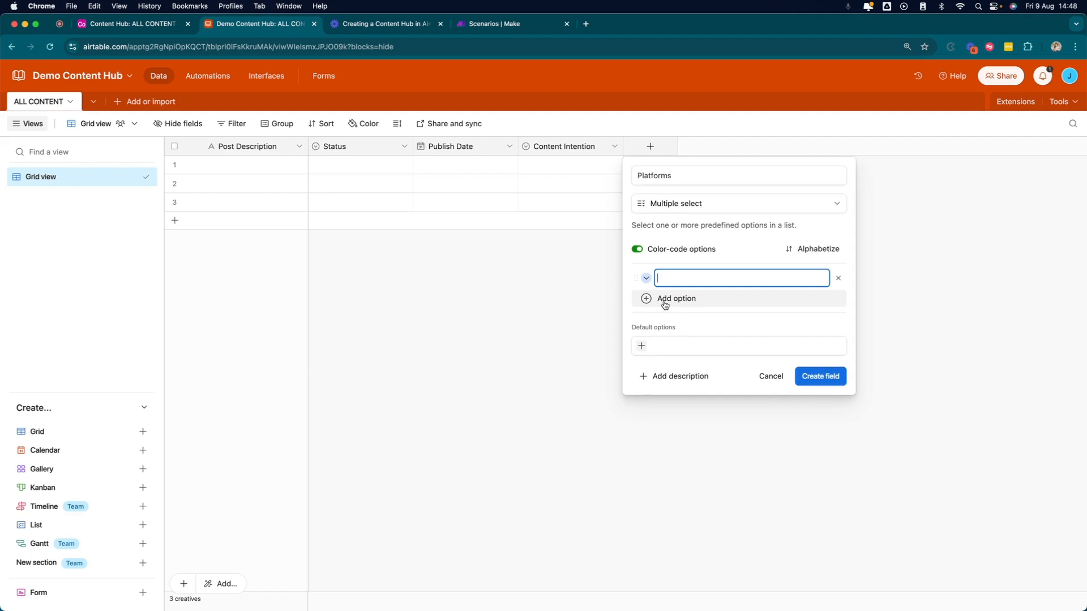
{"action": "type", "text": "Instagram (Grid/Carousel)"}
{"action": "key", "text": "Return"}
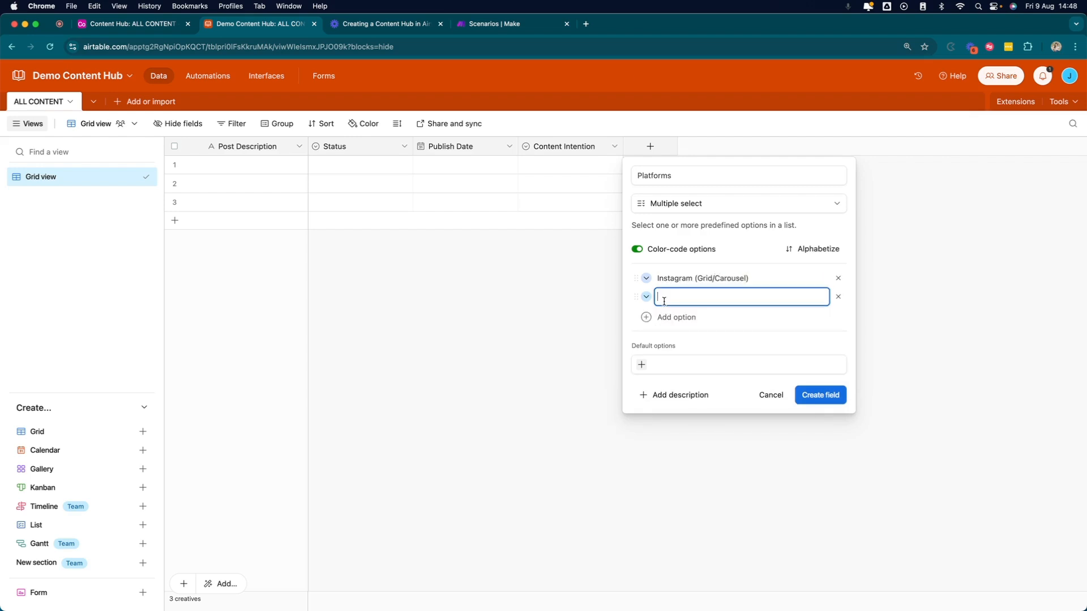
{"action": "type", "text": "Instagram Reels"}
{"action": "key", "text": "Return"}
{"action": "type", "text": "Facebook"}
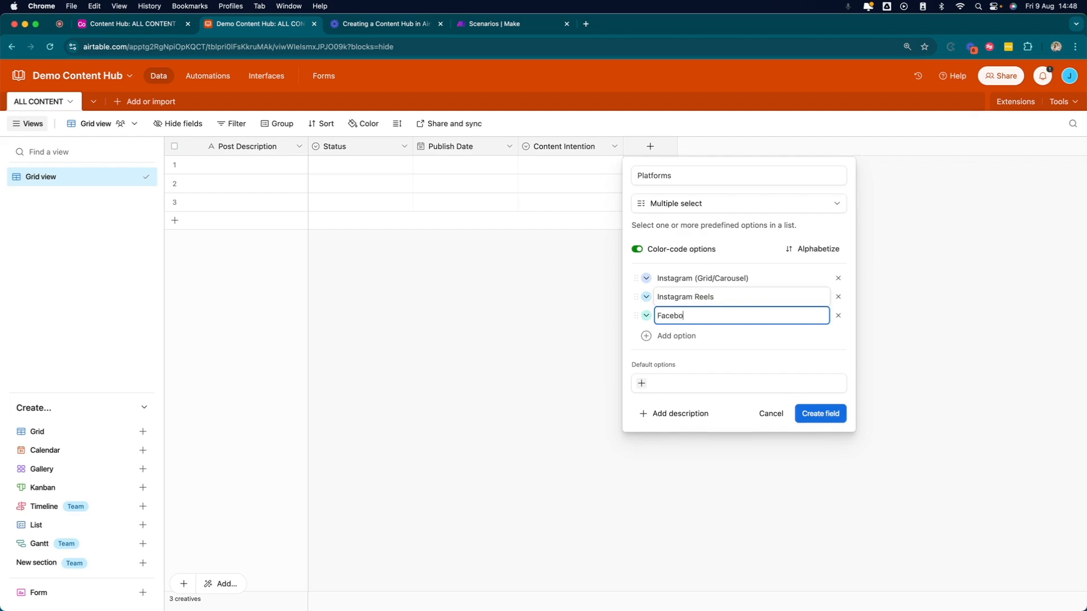
{"action": "key", "text": "Return"}
{"action": "type", "text": "Facebook Reels"}
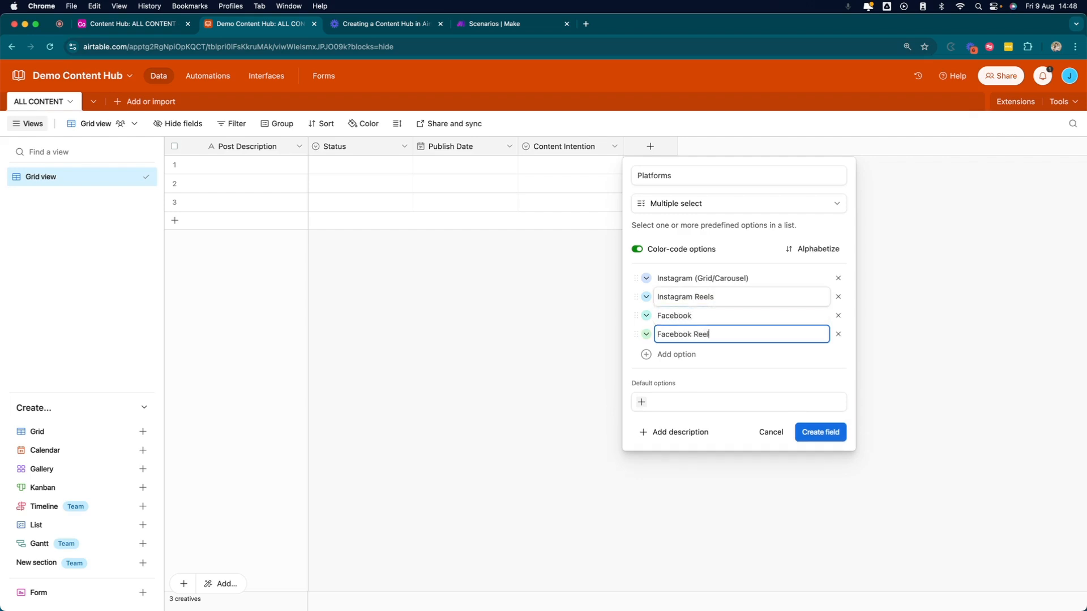
Step: Add the options TikTok, Youtube and Podcast to the Platforms field
{"action": "key", "text": "Return"}
{"action": "type", "text": "TikTok"}
{"action": "key", "text": "Return"}
{"action": "type", "text": "Y"}
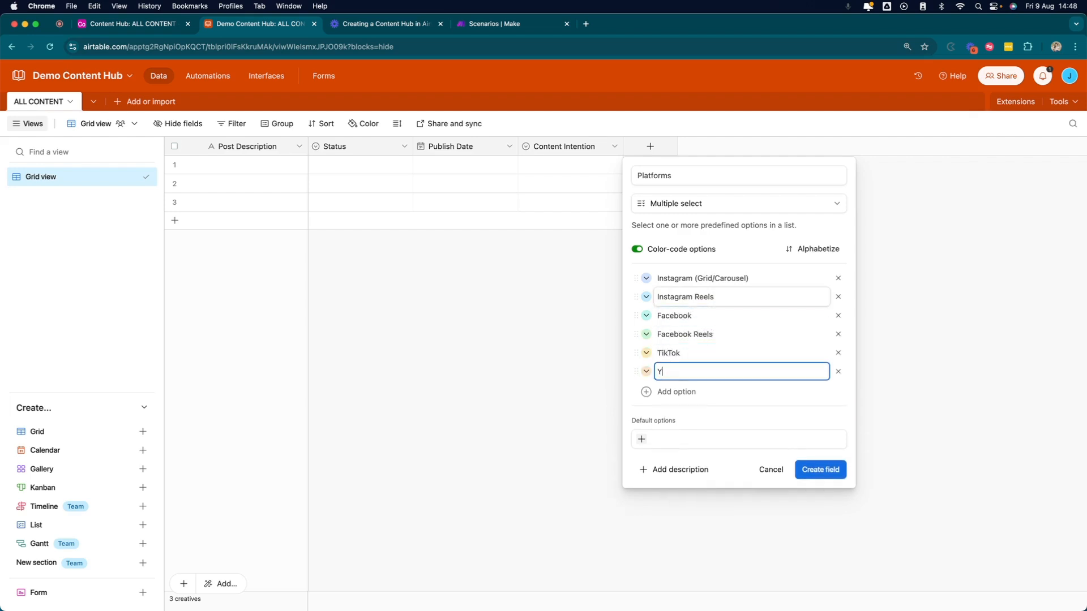
{"action": "type", "text": "outube"}
{"action": "key", "text": "Return"}
{"action": "type", "text": "Podcast"}
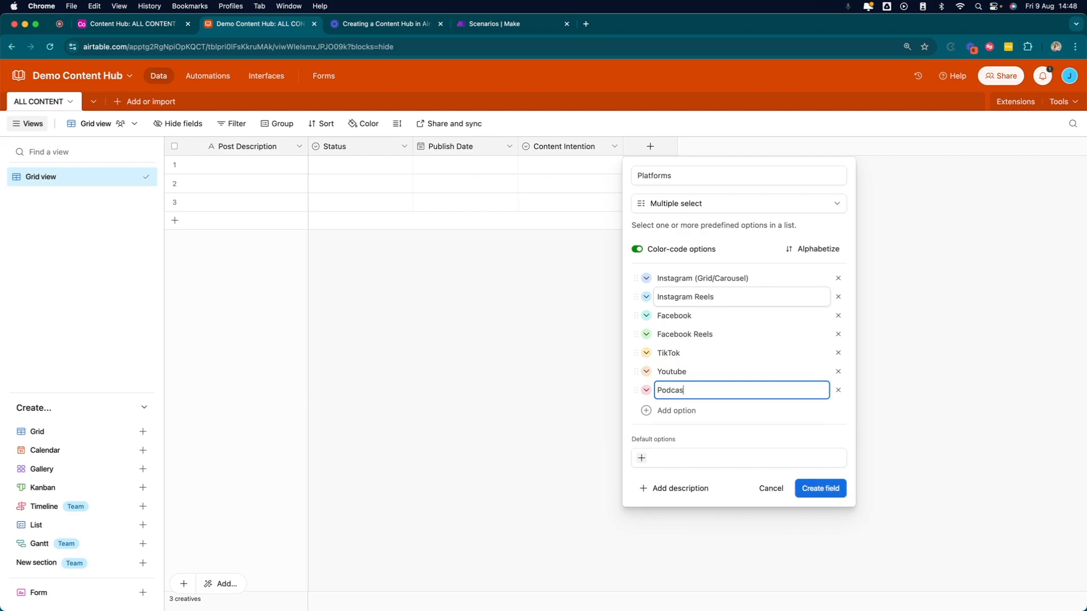
Step: Add the options Blog, Email, Stories and Threads, and create the Platforms field
{"action": "key", "text": "Return"}
{"action": "type", "text": "Blog"}
{"action": "key", "text": "Return"}
{"action": "type", "text": "Email"}
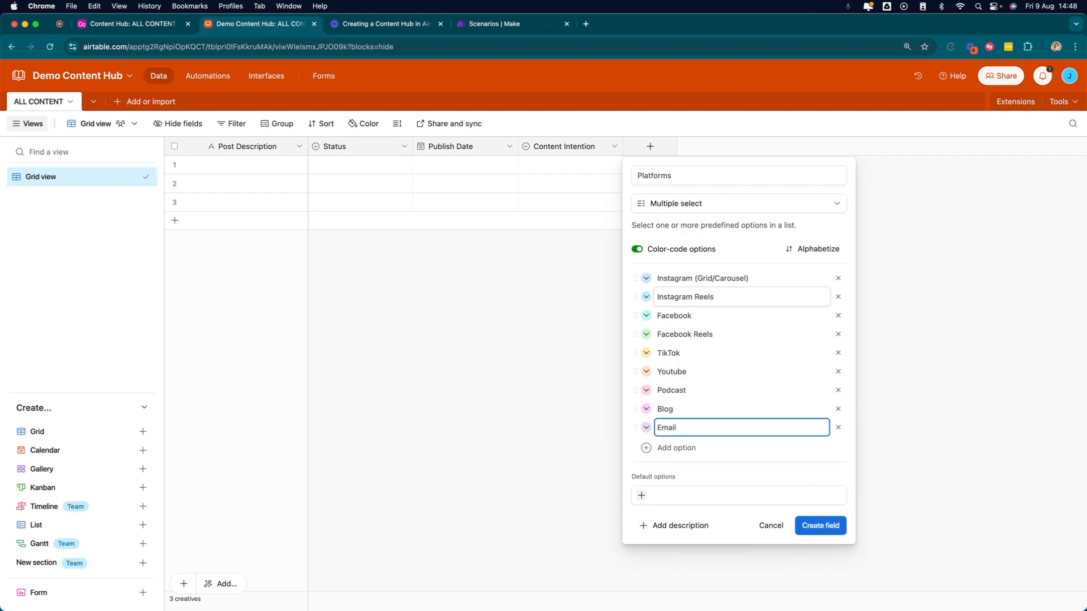
{"action": "key", "text": "Return"}
{"action": "type", "text": "Storie"}
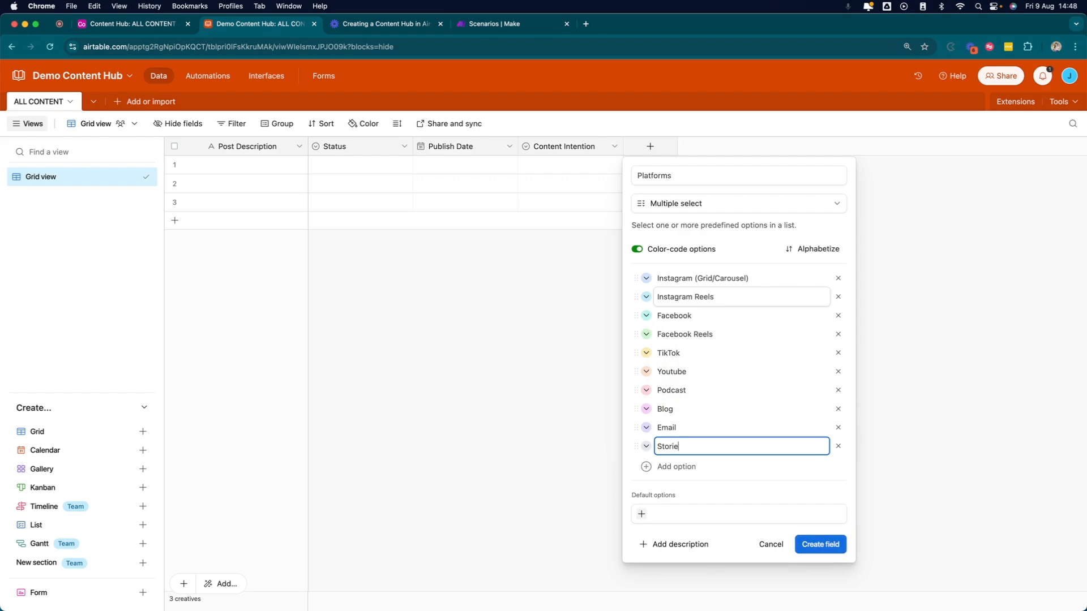
{"action": "type", "text": "s"}
{"action": "key", "text": "Return"}
{"action": "type", "text": "Threads"}
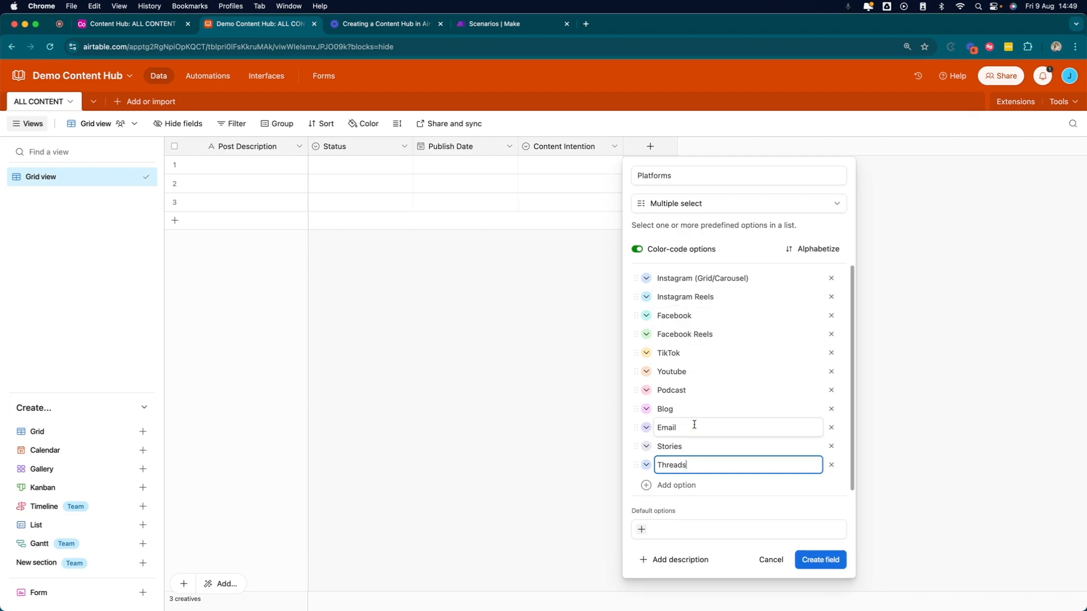
{"action": "left_click", "coordinate": [822, 560]}
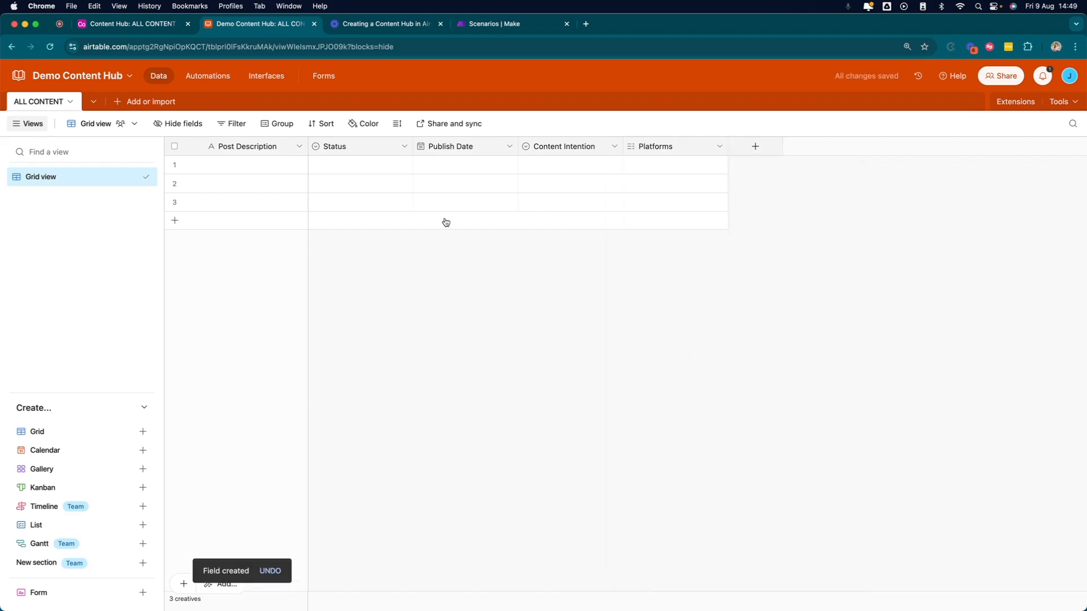
Step: Set up a new Single select field after Platforms with Video as its first option
{"action": "left_click", "coordinate": [756, 148]}
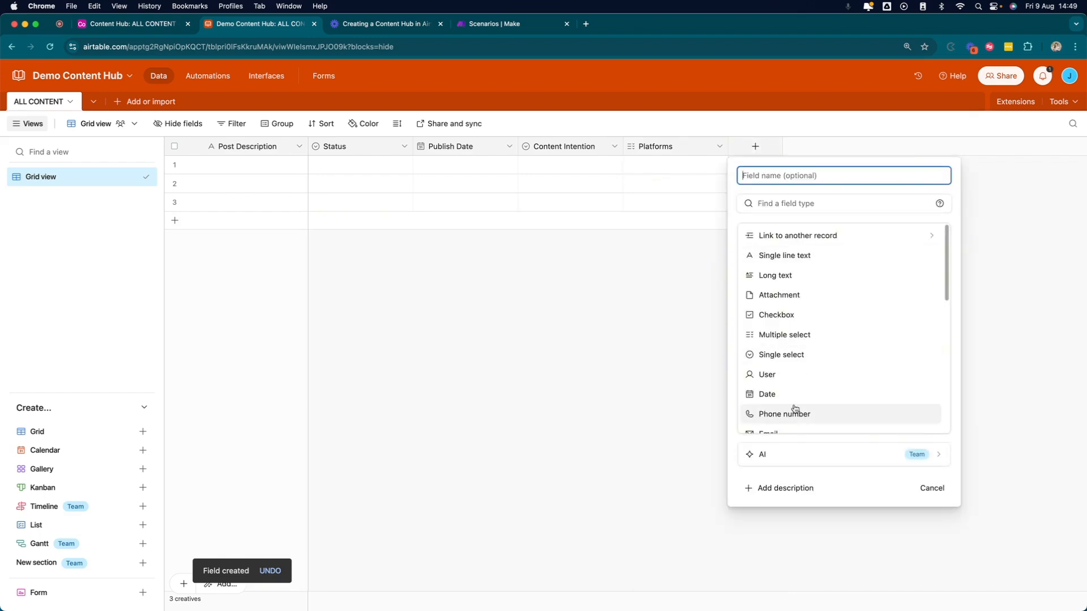
{"action": "left_click", "coordinate": [777, 355]}
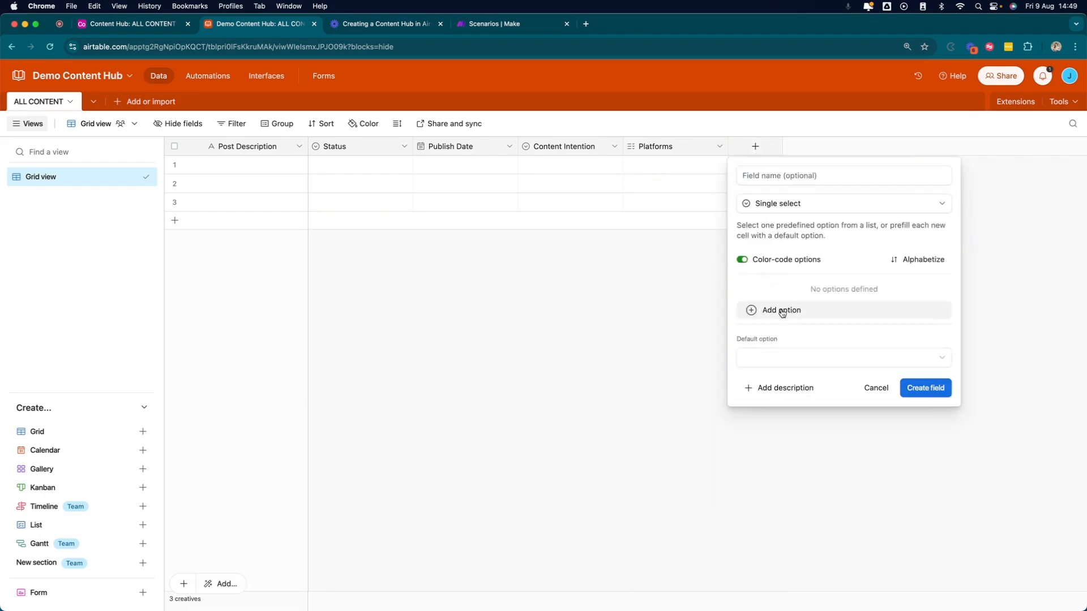
{"action": "left_click", "coordinate": [781, 312]}
{"action": "type", "text": "Video"}
{"action": "key", "text": "Return"}
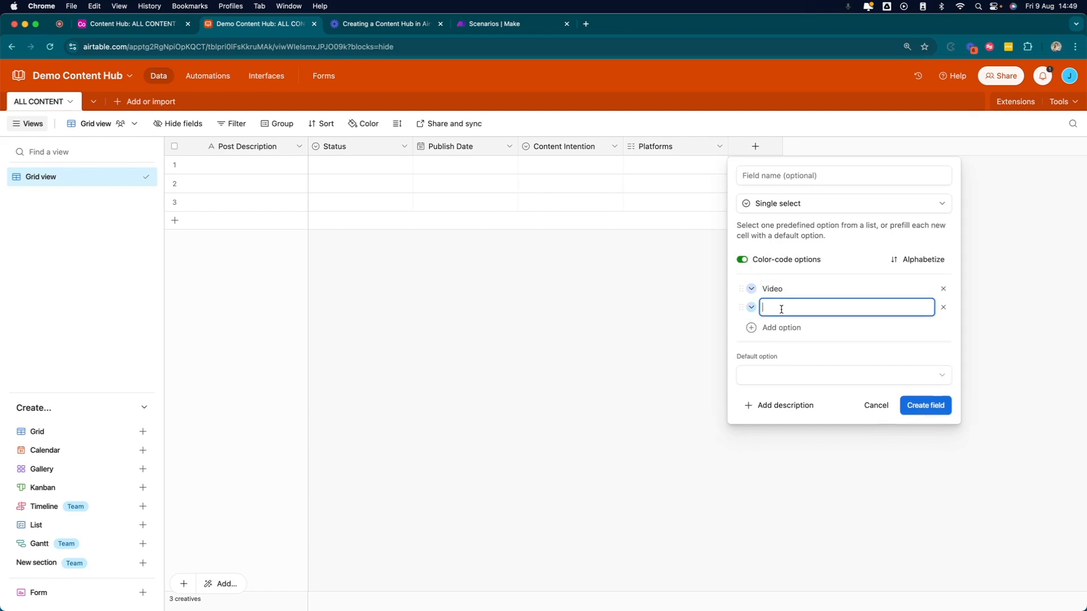
Step: Add the options Written, Audio and Imagery to the new single select field, leaving no blank option
{"action": "type", "text": "Weitten"}
{"action": "key", "text": "BackSpace"}
{"action": "key", "text": "BackSpace"}
{"action": "key", "text": "BackSpace"}
{"action": "key", "text": "BackSpace"}
{"action": "type", "text": "ritten"}
{"action": "key", "text": "Return"}
{"action": "type", "text": "Audio"}
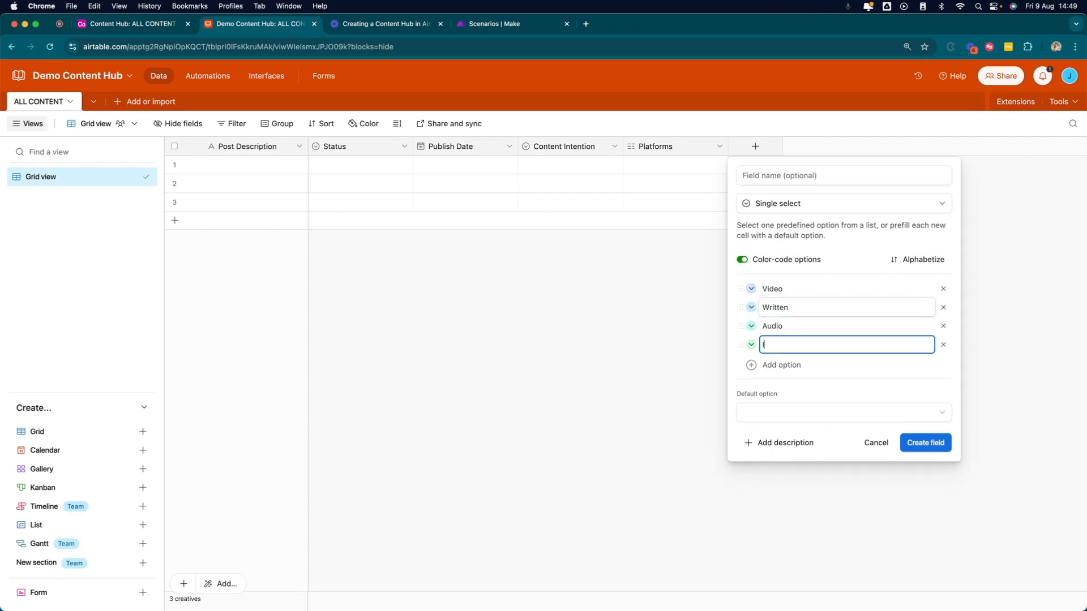
{"action": "type", "text": "Imagery"}
{"action": "key", "text": "Return"}
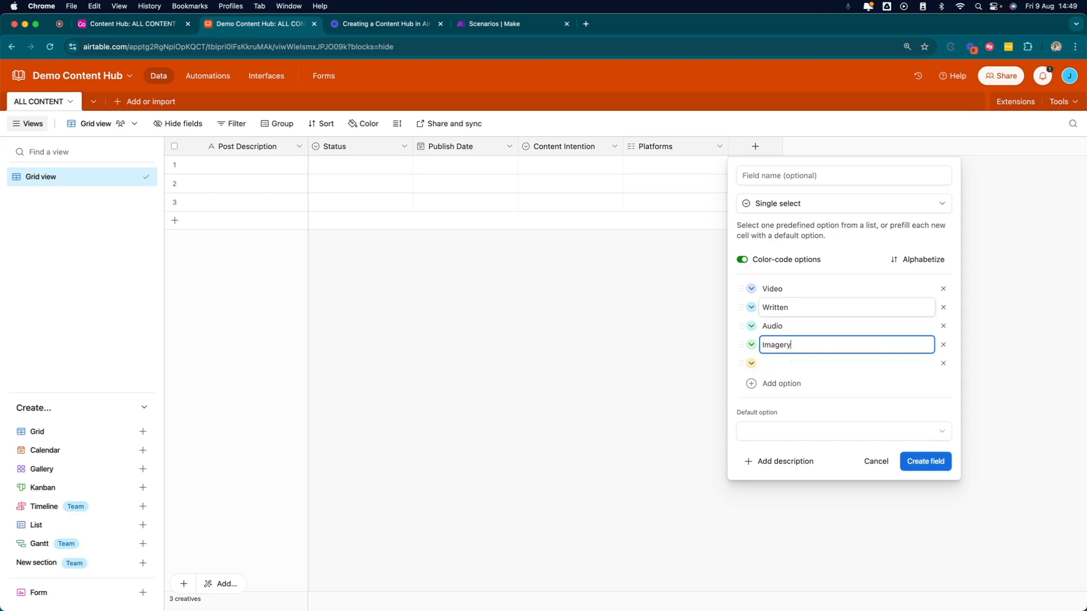
{"action": "left_click", "coordinate": [943, 363]}
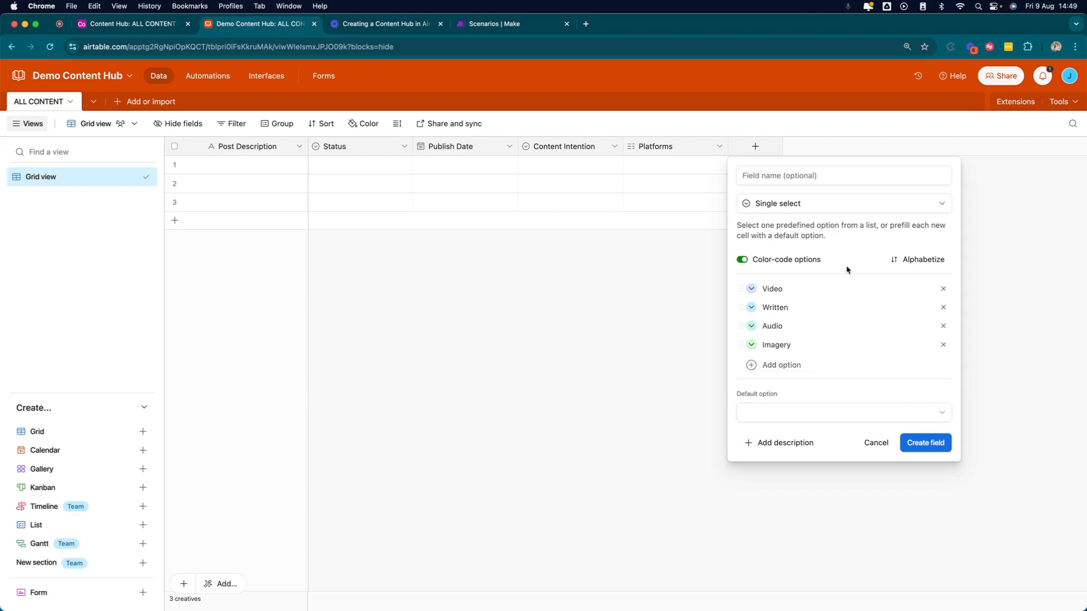
Step: Name the new single select field Format and create it
{"action": "left_click", "coordinate": [789, 176]}
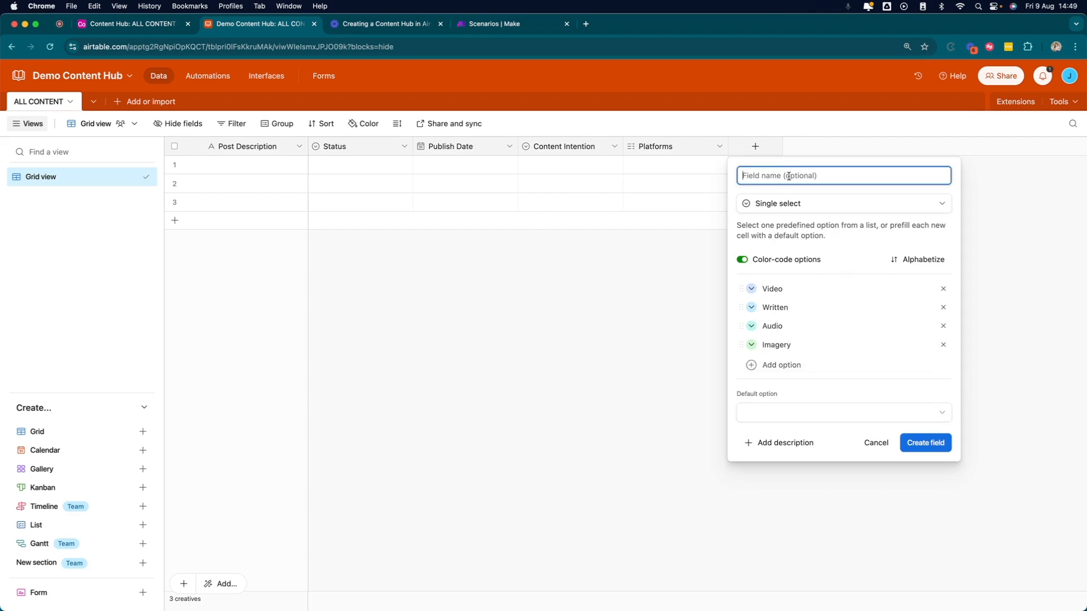
{"action": "type", "text": "Format"}
{"action": "left_click", "coordinate": [931, 453]}
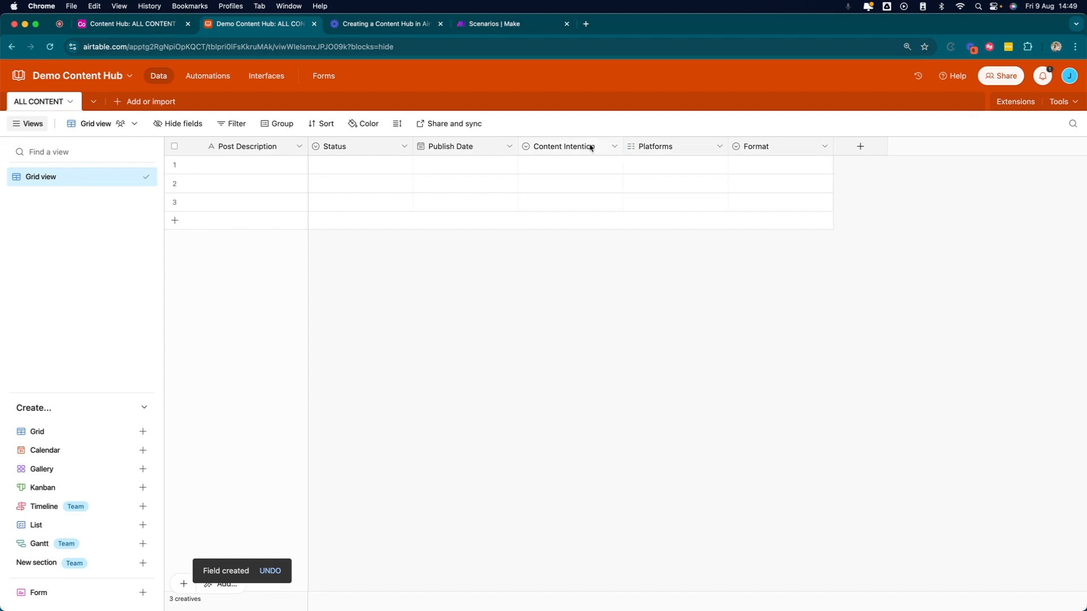
{"action": "mouse_move", "coordinate": [590, 148]}
{"action": "left_mouse_down"}
{"action": "mouse_move", "coordinate": [437, 148]}
{"action": "mouse_move", "coordinate": [580, 147]}
{"action": "left_mouse_up"}
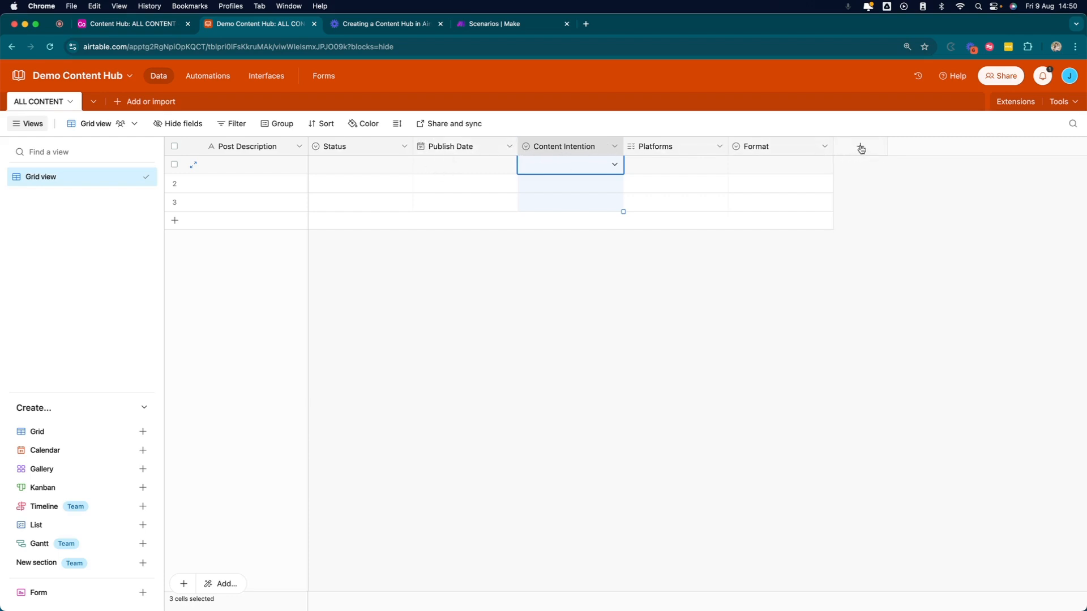
{"action": "mouse_move", "coordinate": [780, 150]}
{"action": "left_mouse_down"}
{"action": "mouse_move", "coordinate": [575, 146]}
{"action": "mouse_move", "coordinate": [781, 151]}
{"action": "left_mouse_up"}
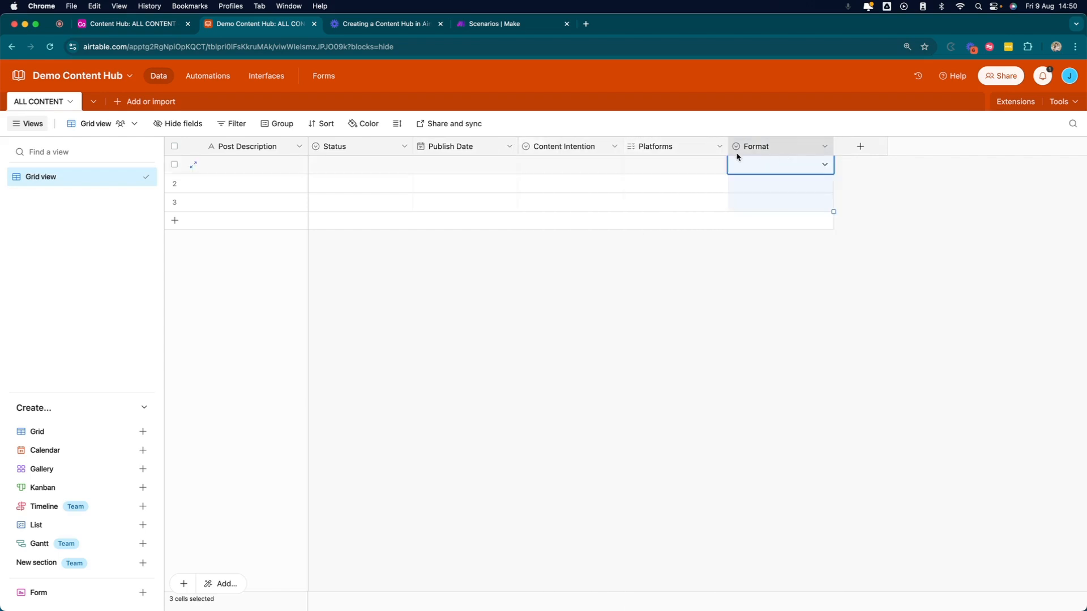
{"action": "right_click", "coordinate": [542, 148]}
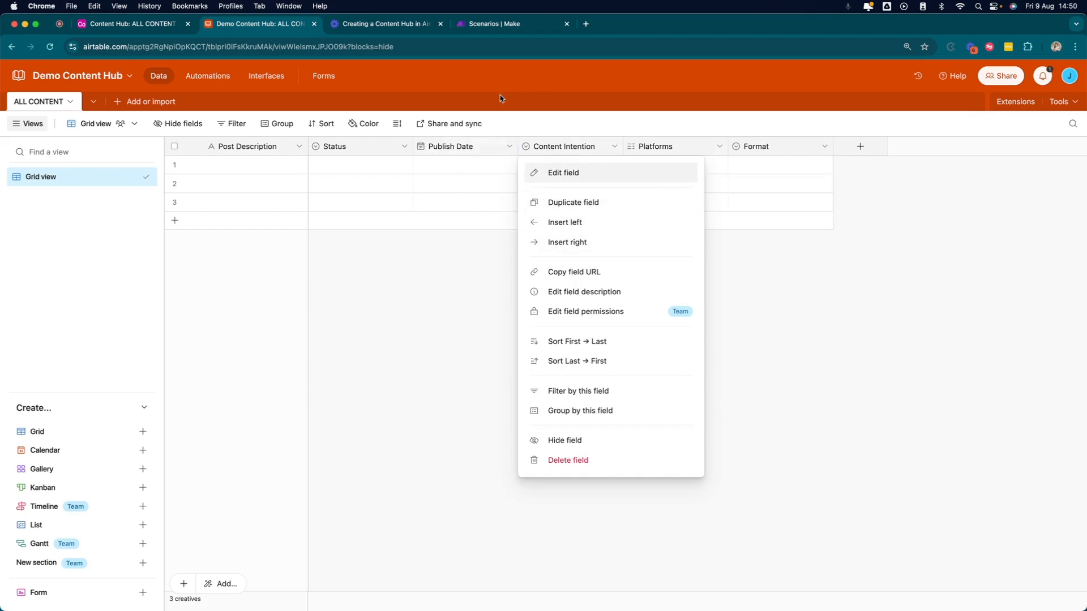
{"action": "left_click", "coordinate": [826, 259]}
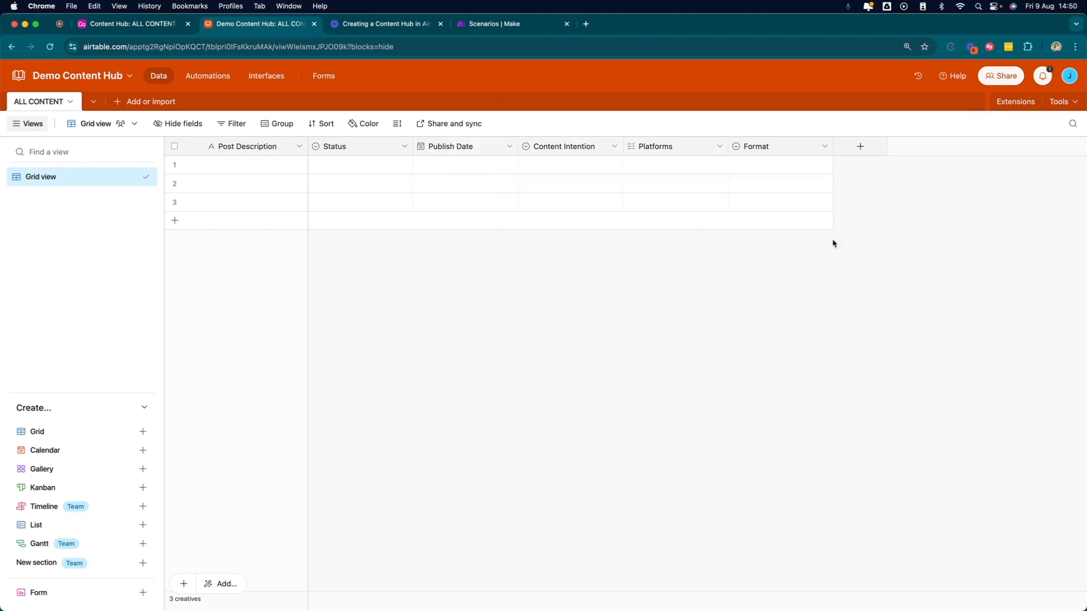
Step: Create a Single line text field named Title after Format
{"action": "left_click", "coordinate": [860, 147]}
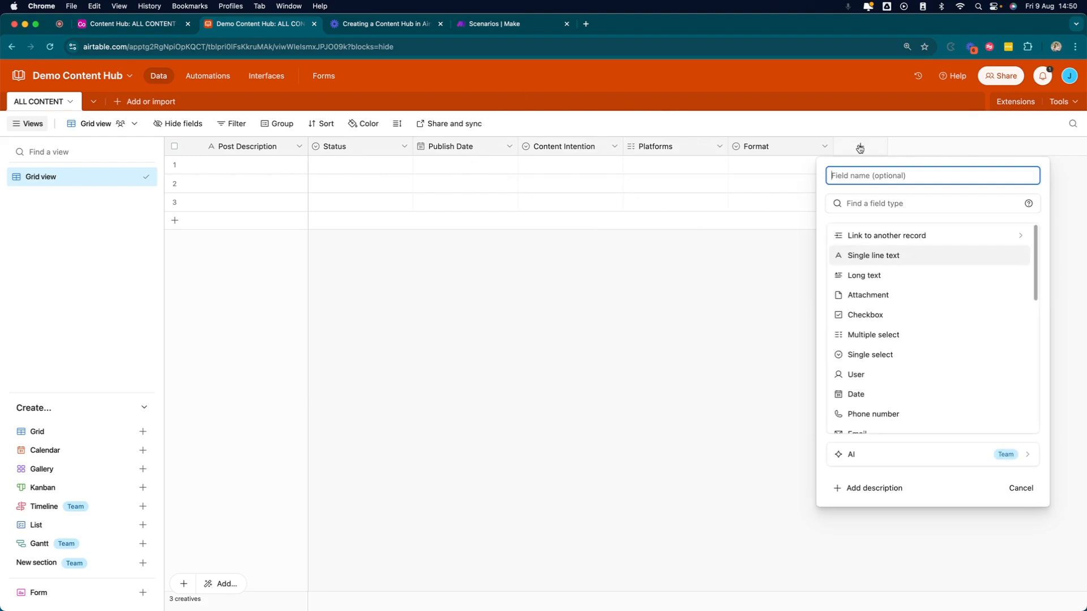
{"action": "type", "text": "Title"}
{"action": "key", "text": "Return"}
{"action": "left_click", "coordinate": [929, 146]}
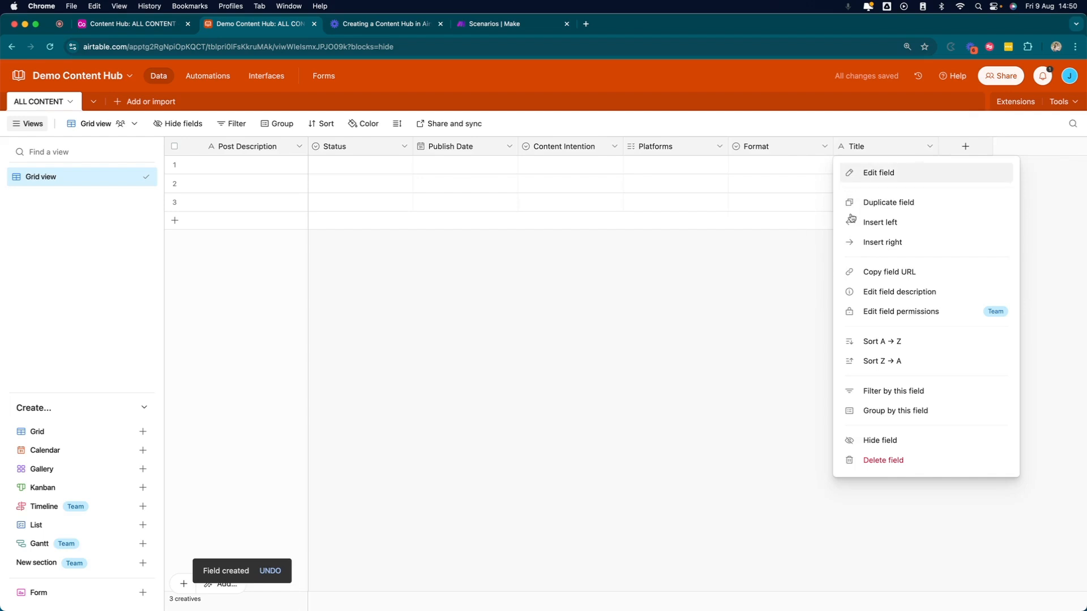
{"action": "left_click", "coordinate": [872, 172]}
{"action": "left_click", "coordinate": [736, 293]}
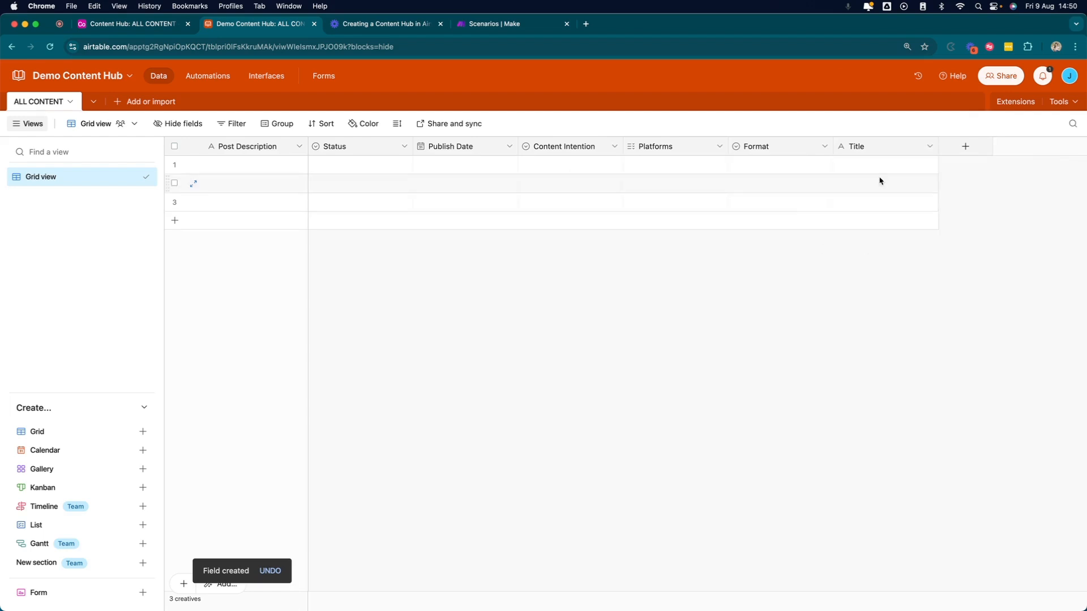
Step: Create a Long text field named Caption after Title
{"action": "left_click", "coordinate": [957, 149]}
{"action": "type", "text": "Caption"}
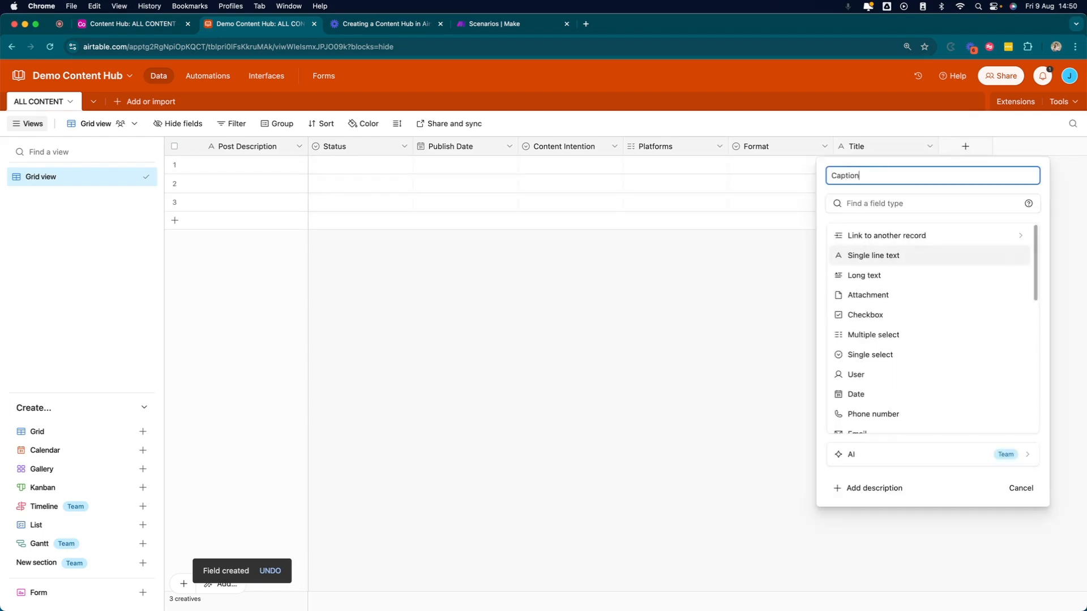
{"action": "left_click", "coordinate": [863, 277]}
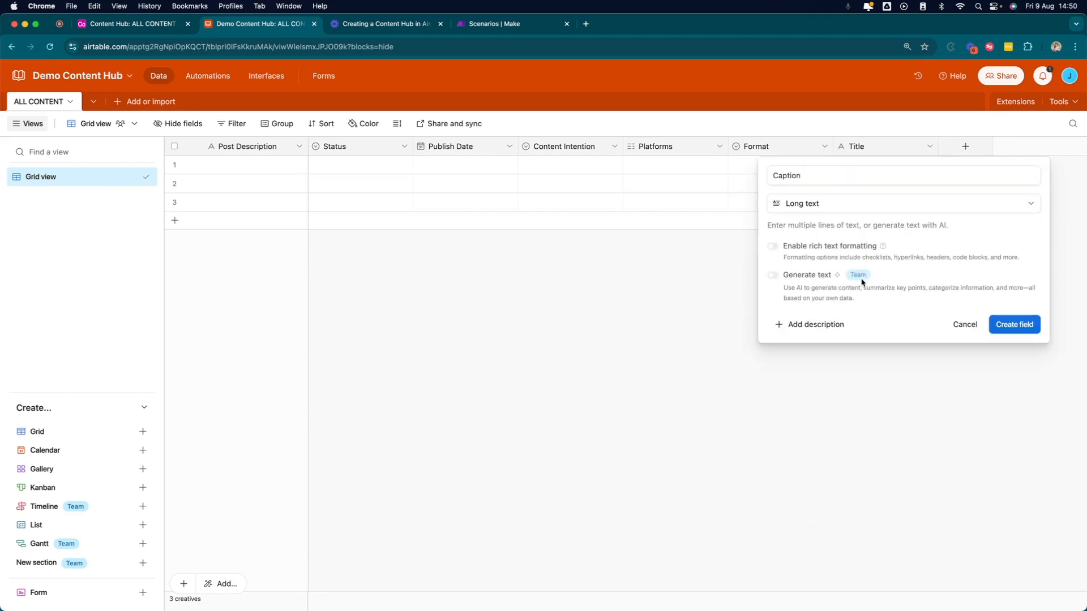
{"action": "left_click", "coordinate": [1022, 326]}
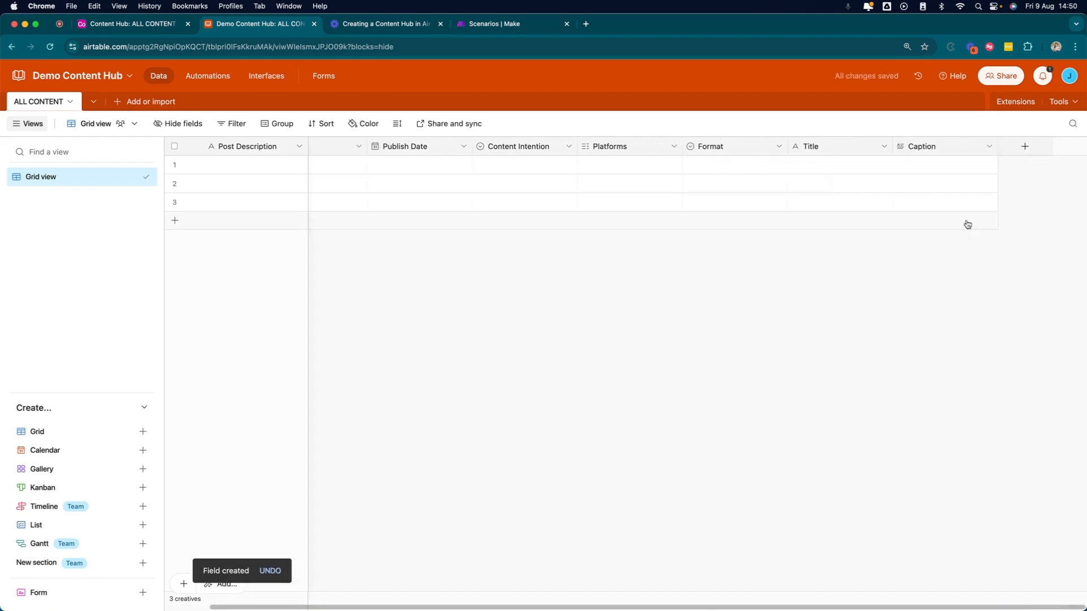
Step: Create a Single line text field named Hook after Caption
{"action": "left_click", "coordinate": [1025, 148]}
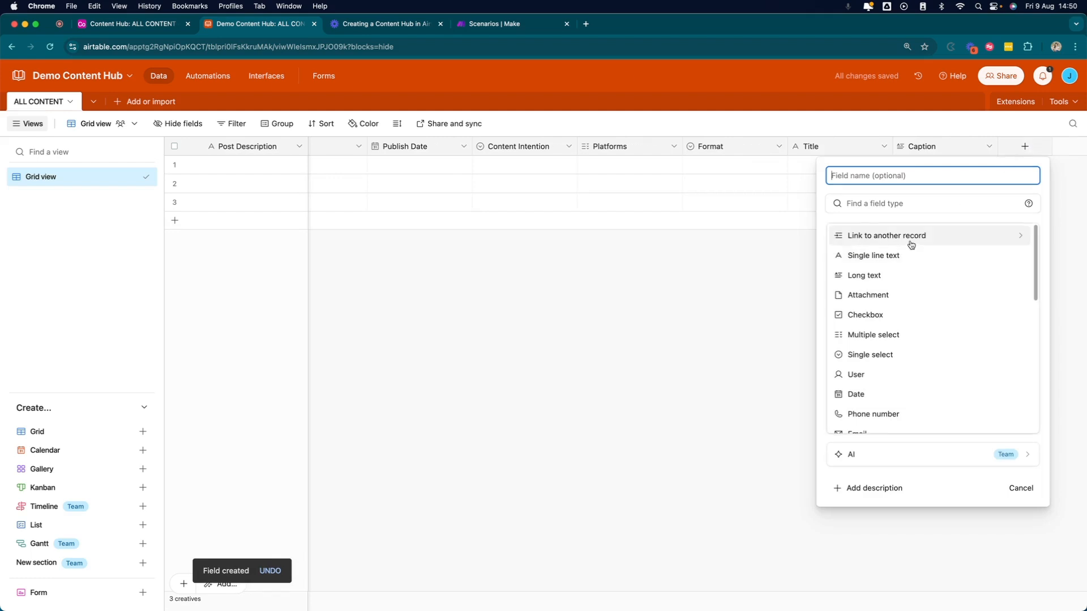
{"action": "type", "text": "Hook"}
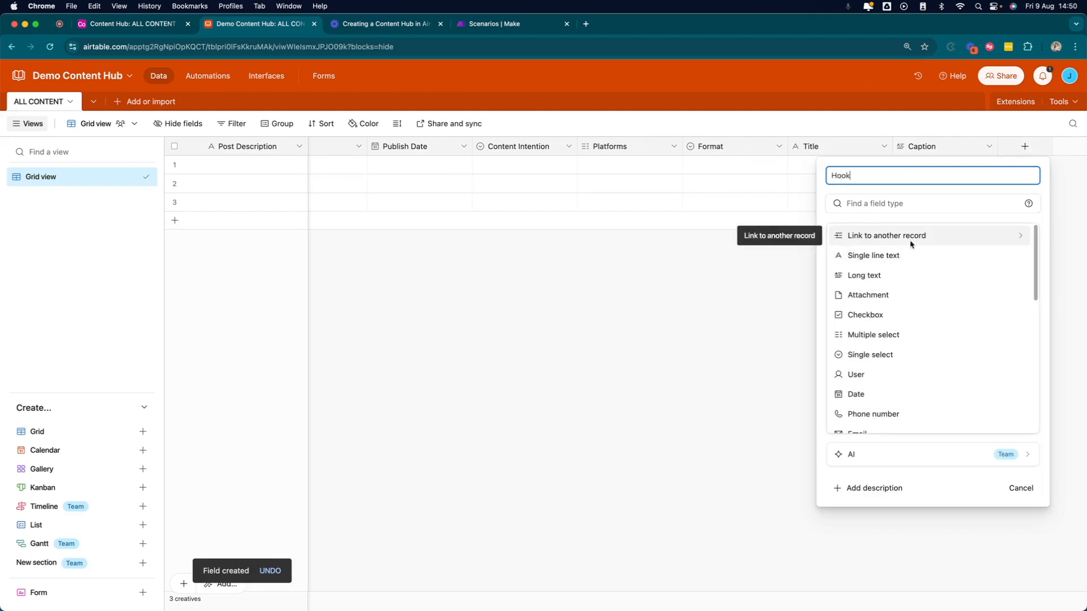
{"action": "key", "text": "Return"}
{"action": "scroll", "coordinate": [918, 228], "scroll_direction": "right", "scroll_amount": 2}
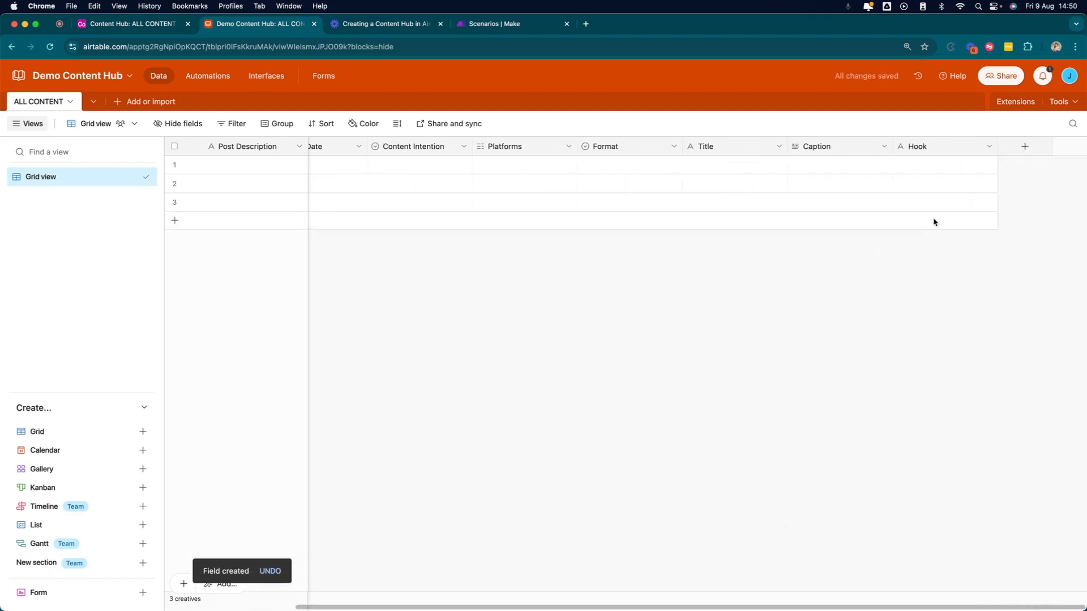
Step: Create an Attachment field named Images after Hook
{"action": "left_click", "coordinate": [1024, 146]}
{"action": "type", "text": "Image"}
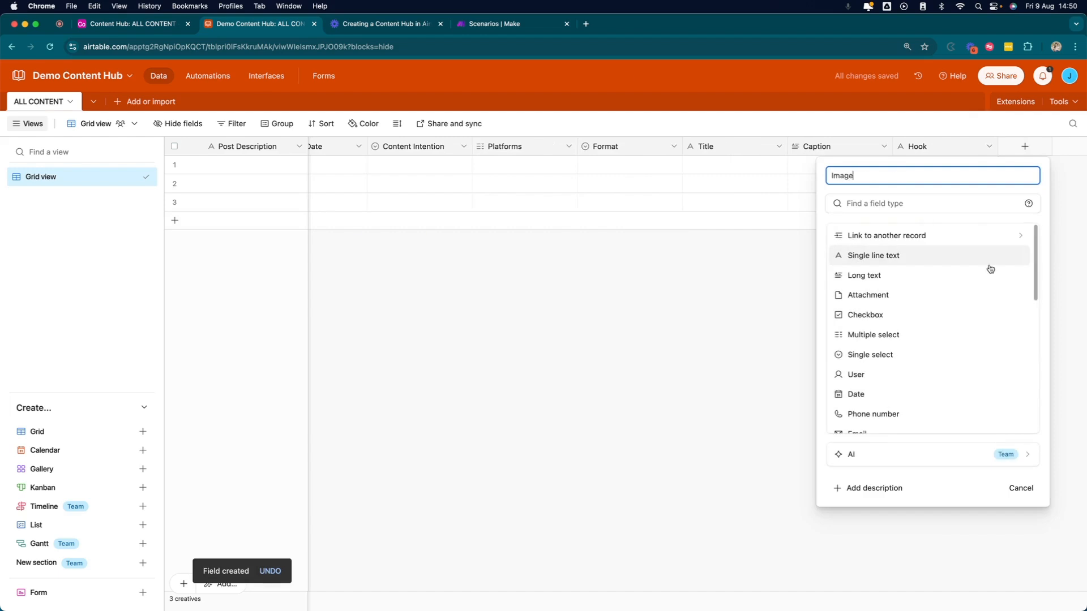
{"action": "type", "text": "s"}
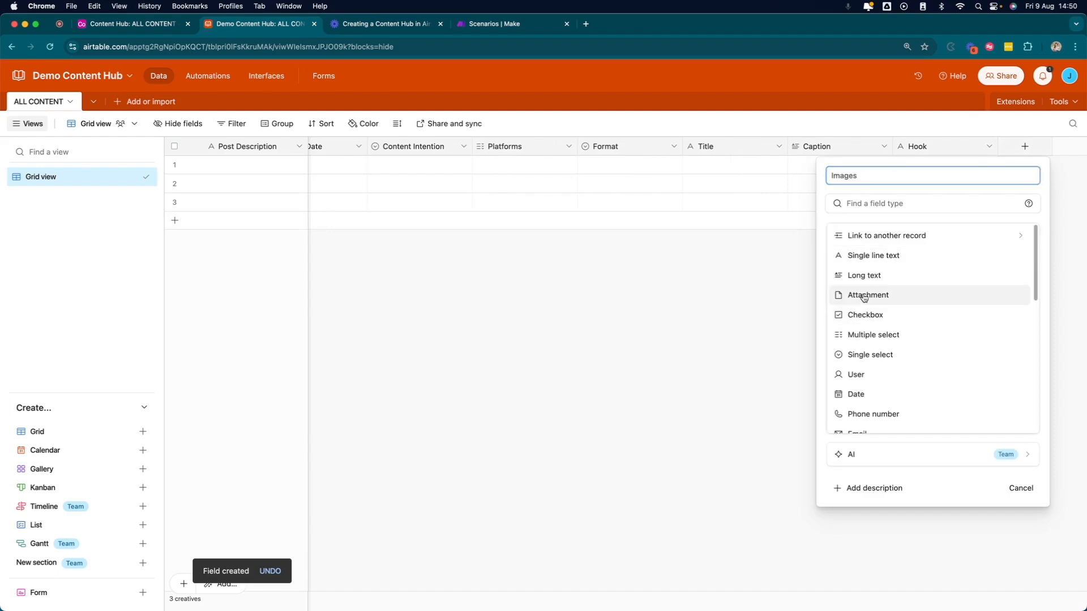
{"action": "left_click", "coordinate": [861, 294]}
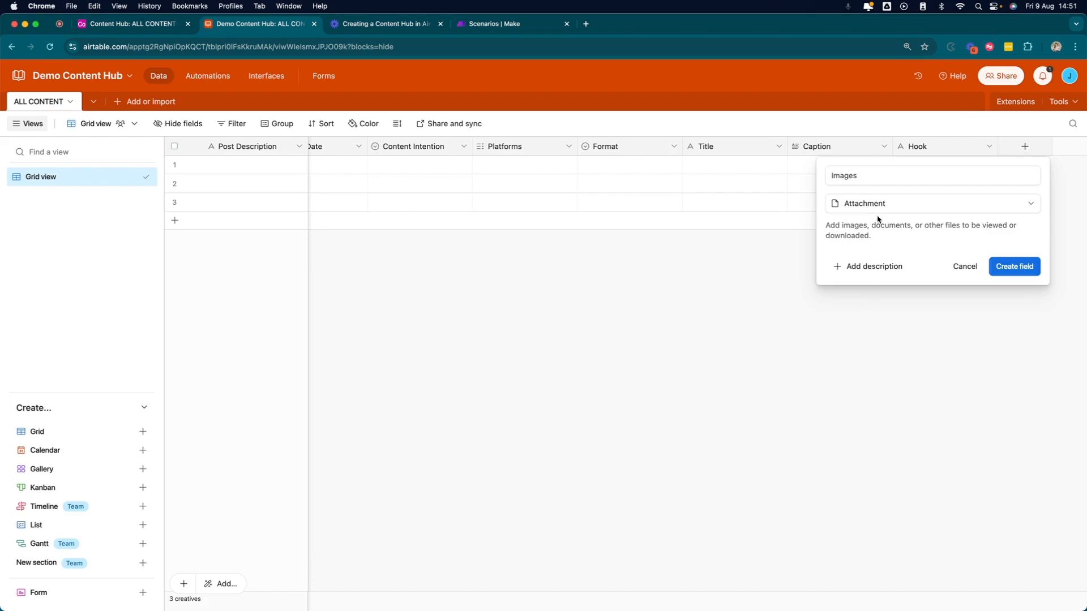
{"action": "left_click", "coordinate": [1010, 270]}
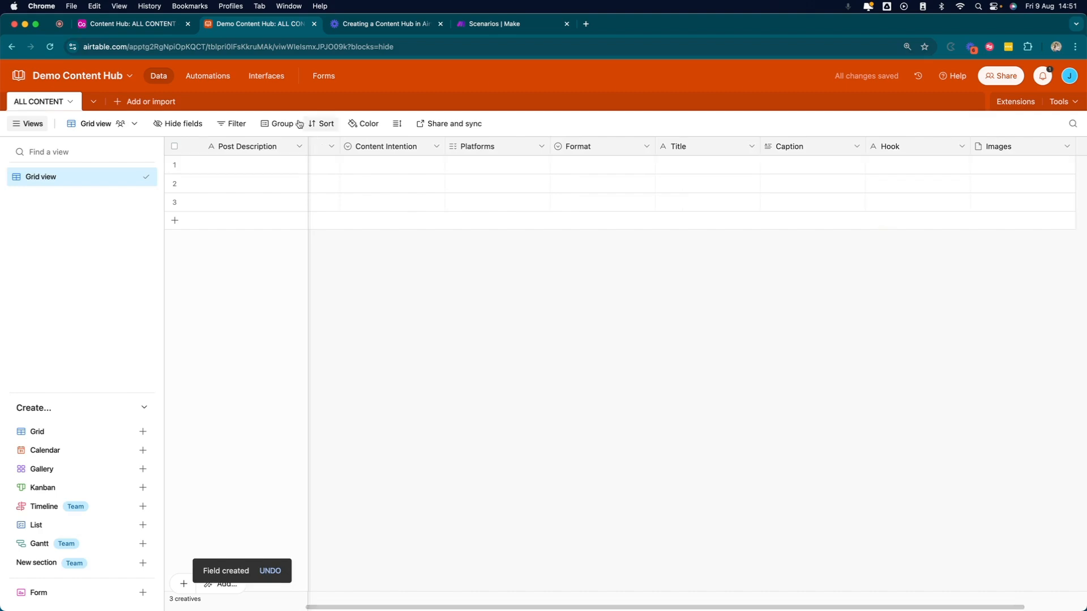
Step: Switch to the existing Content Hub base and look through its Content Pillars and Board - Offer / CTA views
{"action": "left_click", "coordinate": [142, 25]}
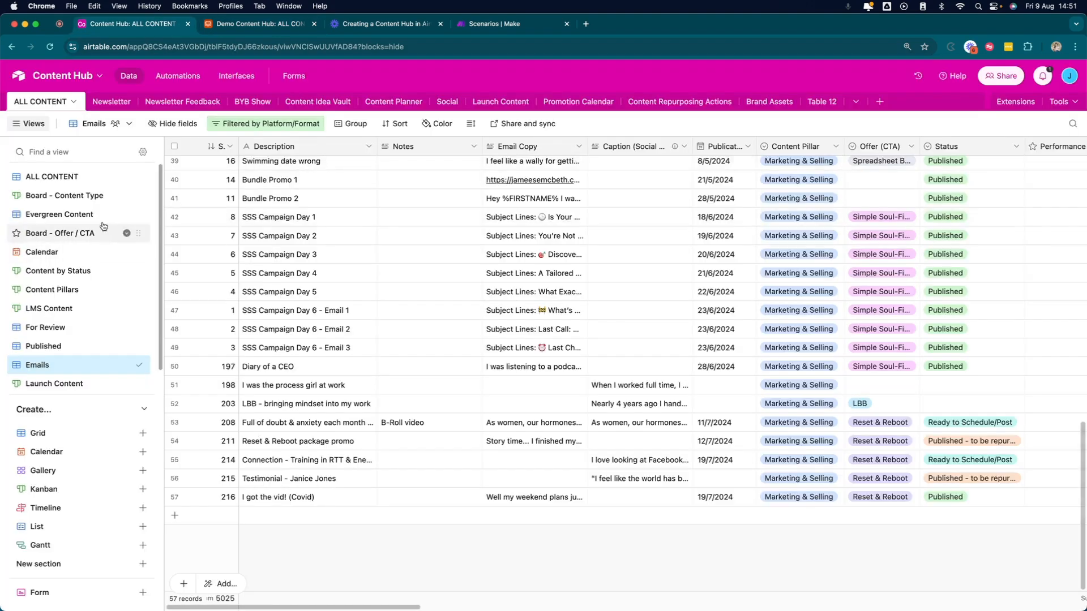
{"action": "left_click", "coordinate": [52, 289]}
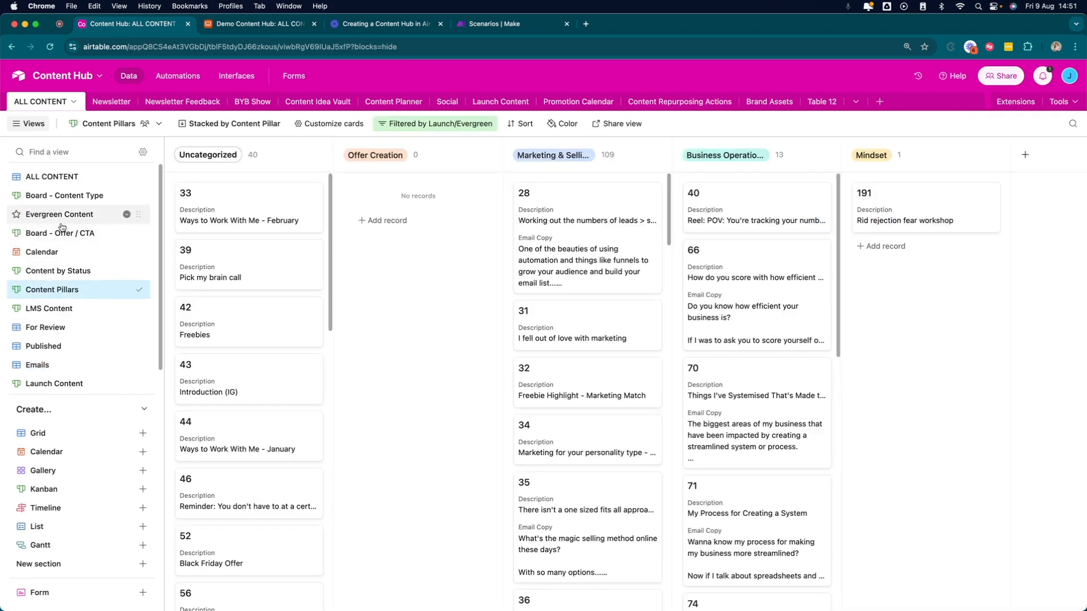
{"action": "left_click", "coordinate": [123, 233]}
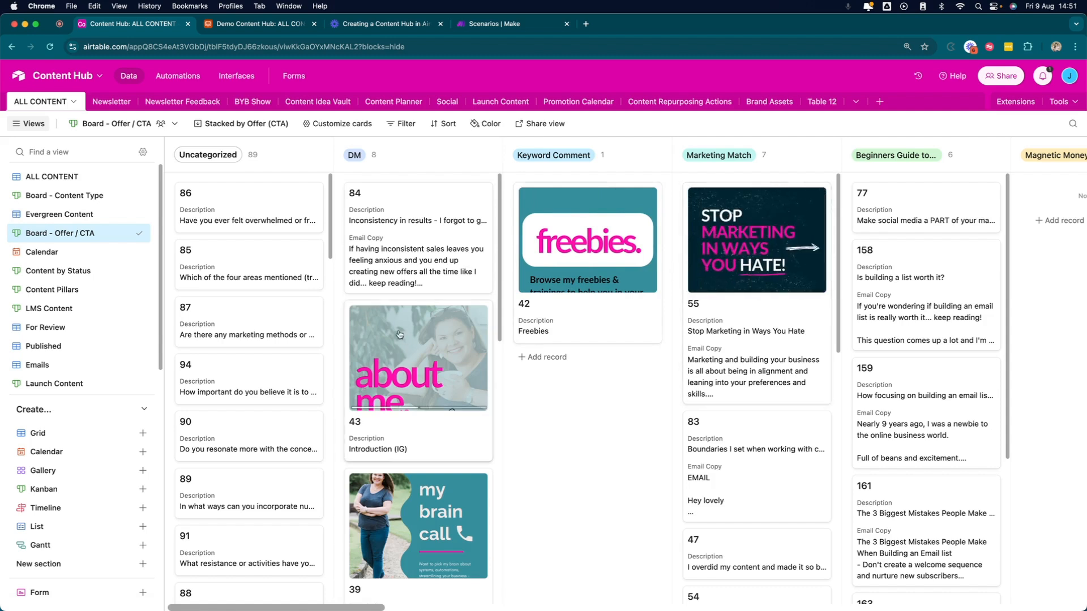
{"action": "scroll", "coordinate": [407, 351], "scroll_direction": "right", "scroll_amount": 3}
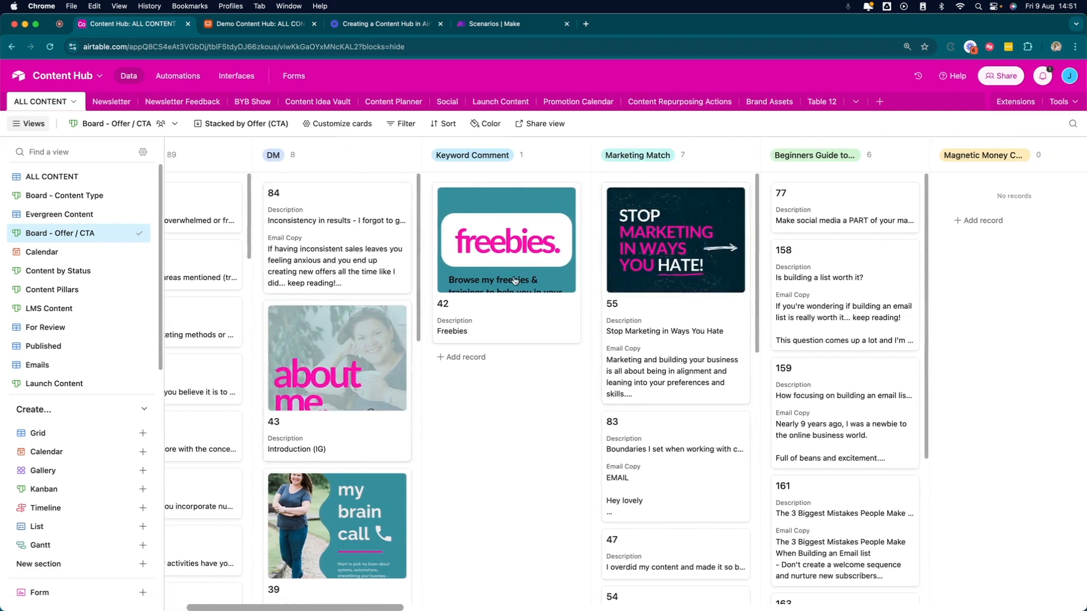
Step: Switch back to the Demo Content Hub base and create an Attachment field named Video after Images
{"action": "left_click", "coordinate": [254, 24]}
{"action": "left_click", "coordinate": [1026, 147]}
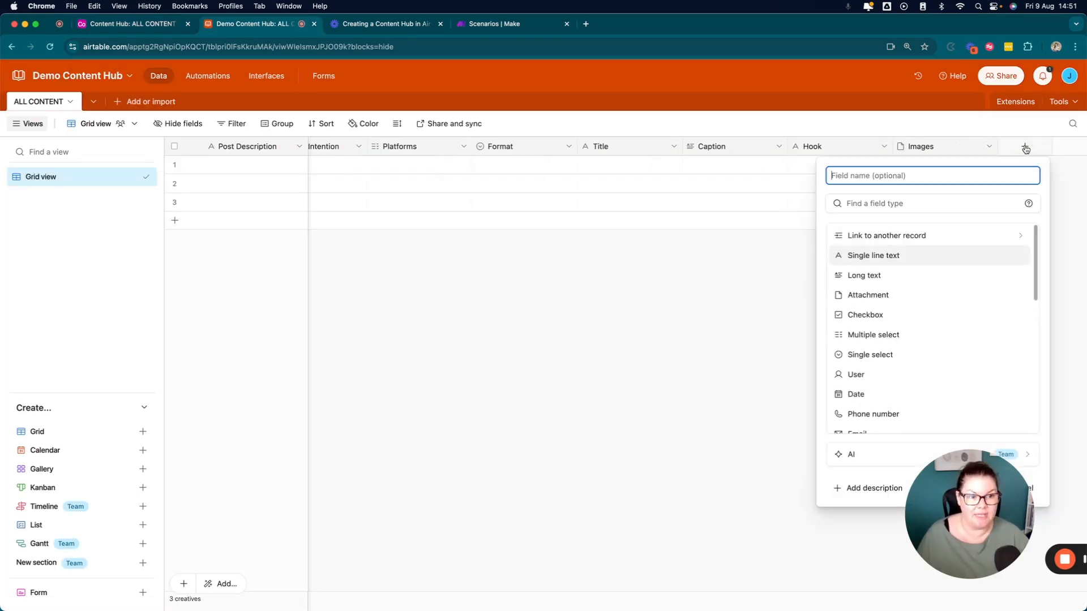
{"action": "type", "text": "Vid"}
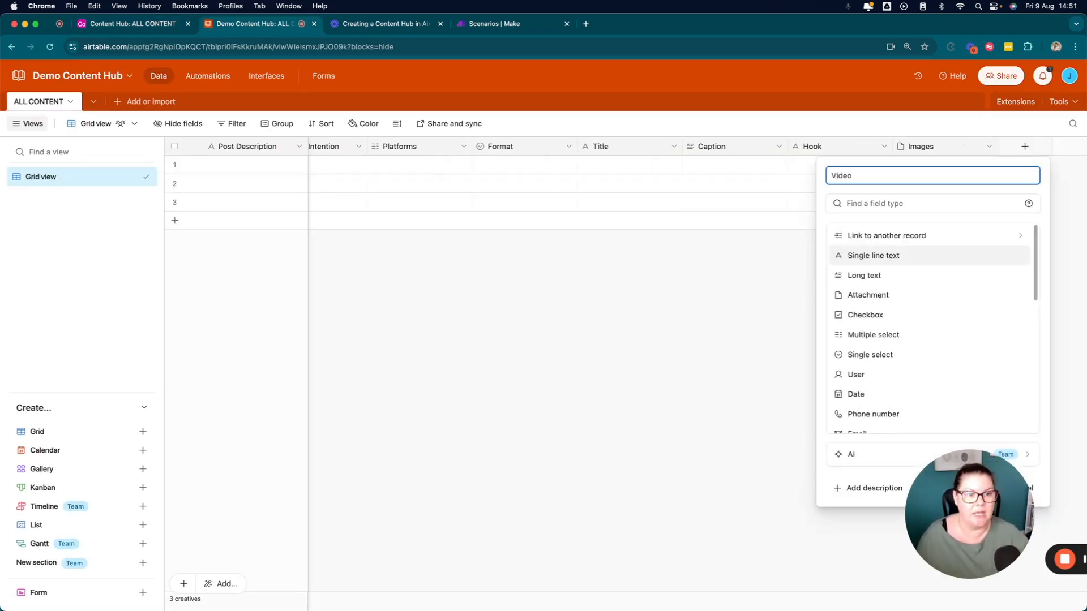
{"action": "type", "text": "eo"}
{"action": "scroll", "coordinate": [942, 297], "scroll_direction": "down", "scroll_amount": 5}
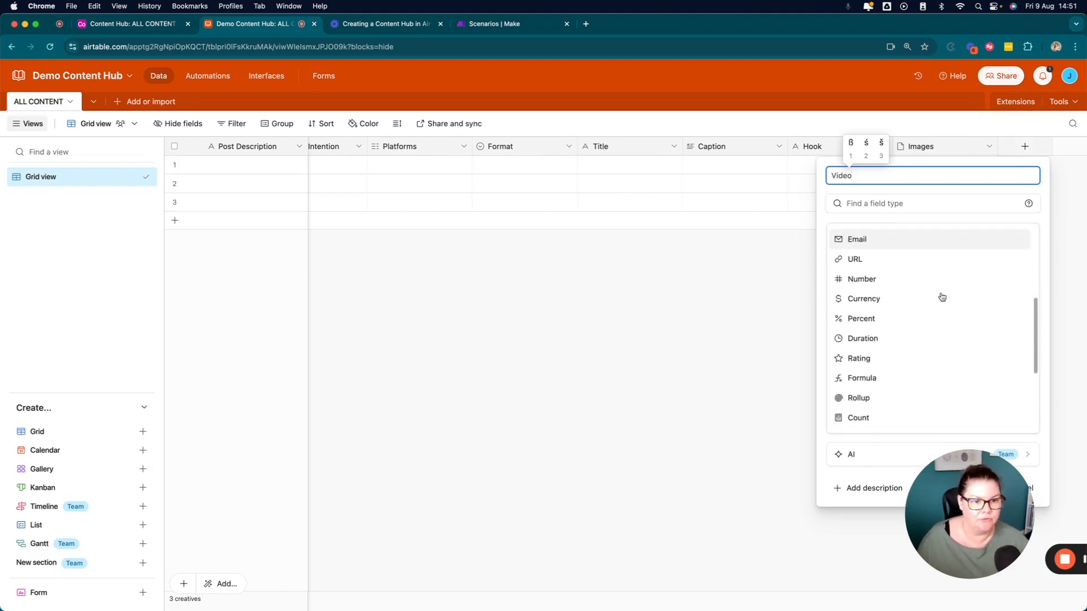
{"action": "scroll", "coordinate": [941, 297], "scroll_direction": "down", "scroll_amount": 4}
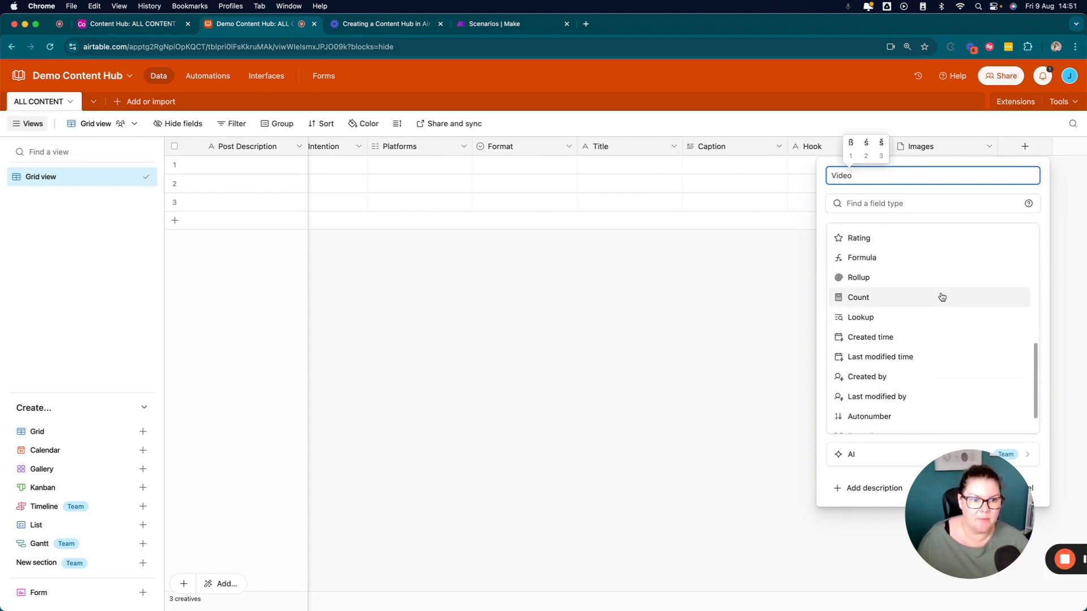
{"action": "scroll", "coordinate": [941, 297], "scroll_direction": "up", "scroll_amount": 8}
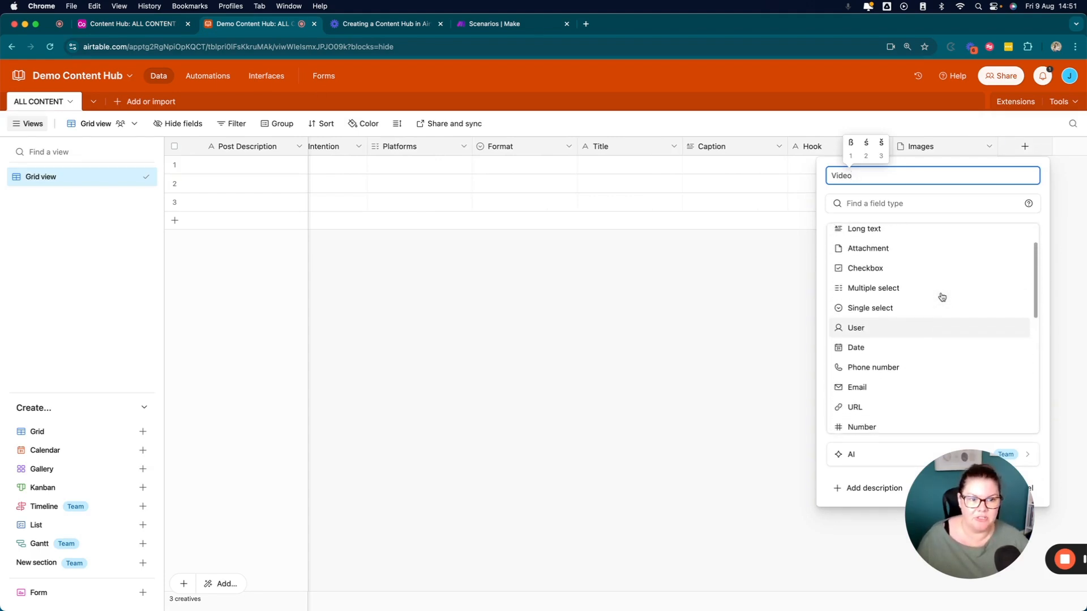
{"action": "scroll", "coordinate": [942, 297], "scroll_direction": "up", "scroll_amount": 3}
{"action": "left_click", "coordinate": [910, 296]}
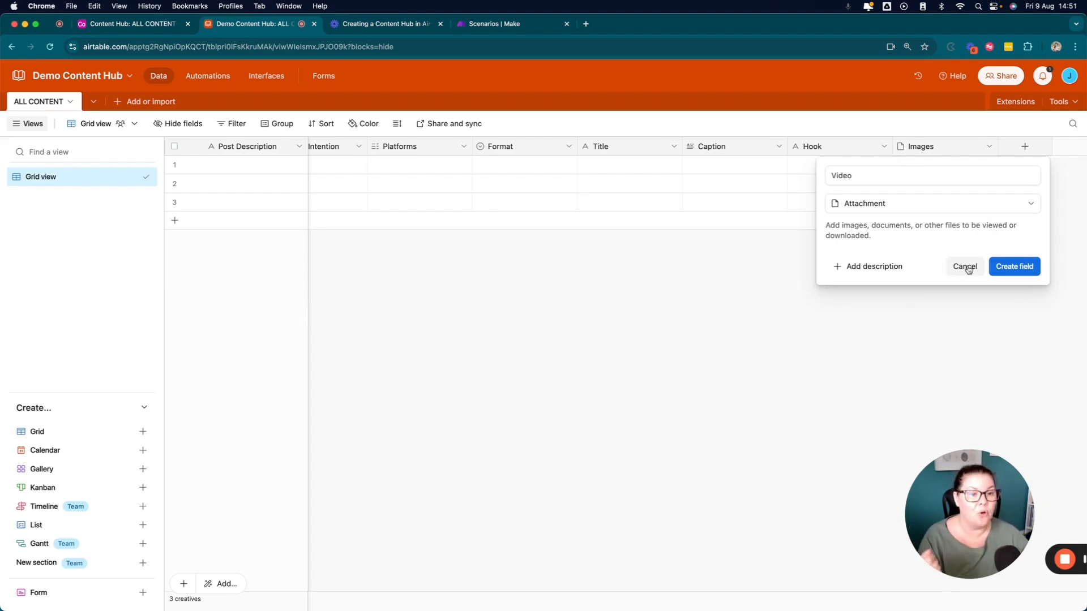
{"action": "left_click", "coordinate": [1031, 205]}
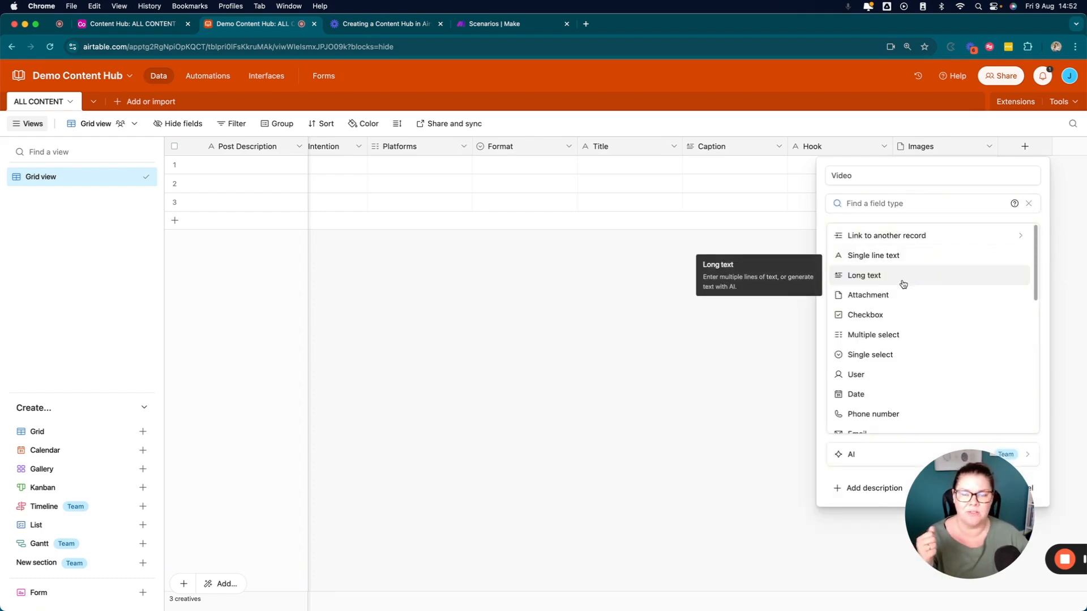
{"action": "scroll", "coordinate": [903, 284], "scroll_direction": "down", "scroll_amount": 5}
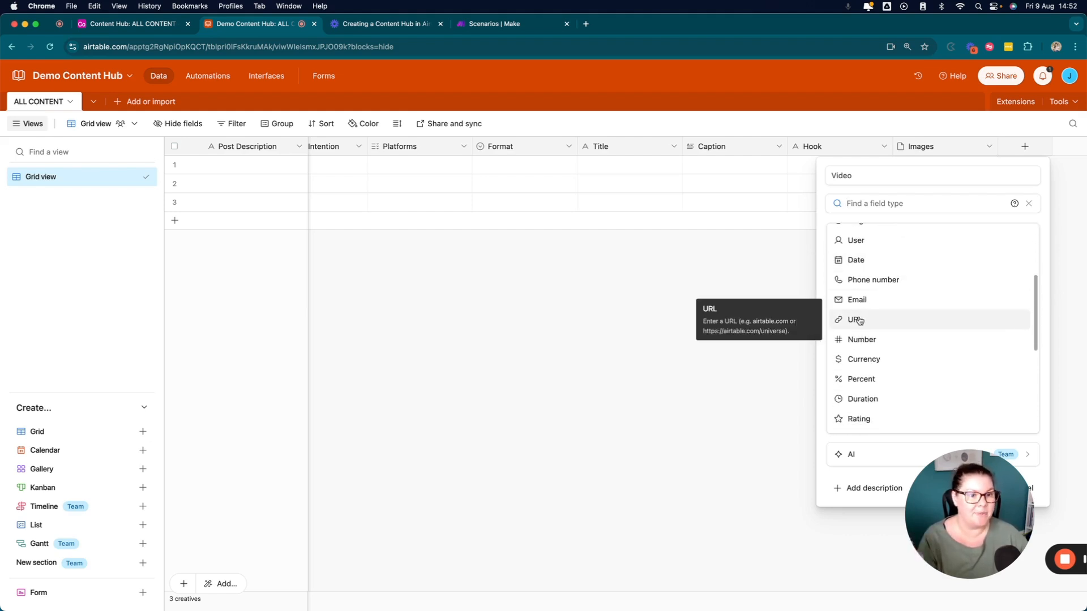
{"action": "scroll", "coordinate": [861, 310], "scroll_direction": "up", "scroll_amount": 3}
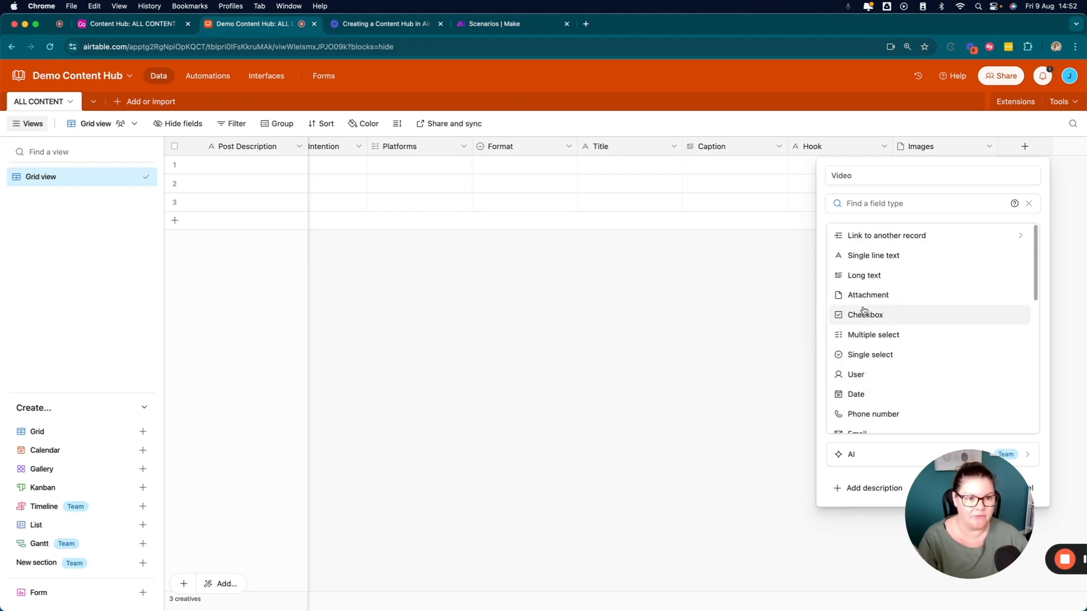
{"action": "left_click", "coordinate": [863, 298]}
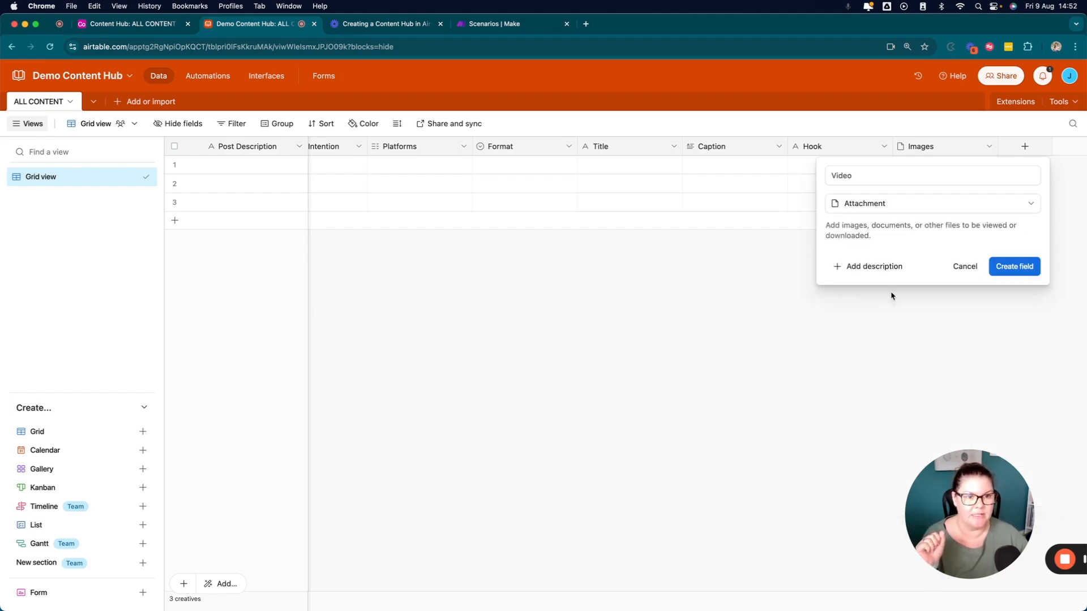
{"action": "left_click", "coordinate": [1014, 266]}
Step: Create a URL field named Canva Link after Video
{"action": "scroll", "coordinate": [970, 199], "scroll_direction": "right", "scroll_amount": 2}
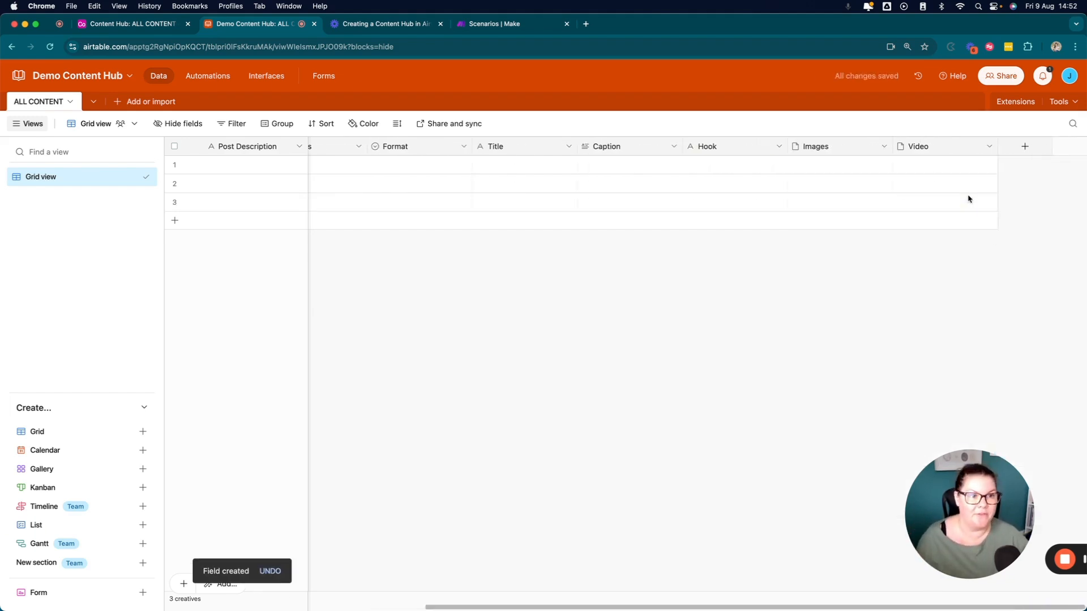
{"action": "left_click", "coordinate": [1025, 147]}
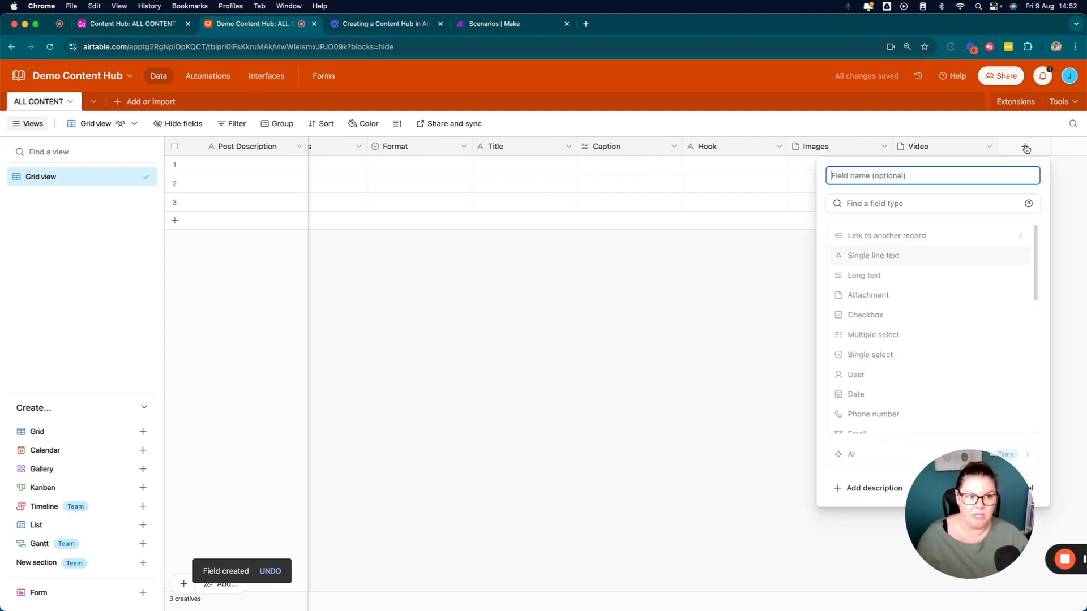
{"action": "type", "text": "Canva Link"}
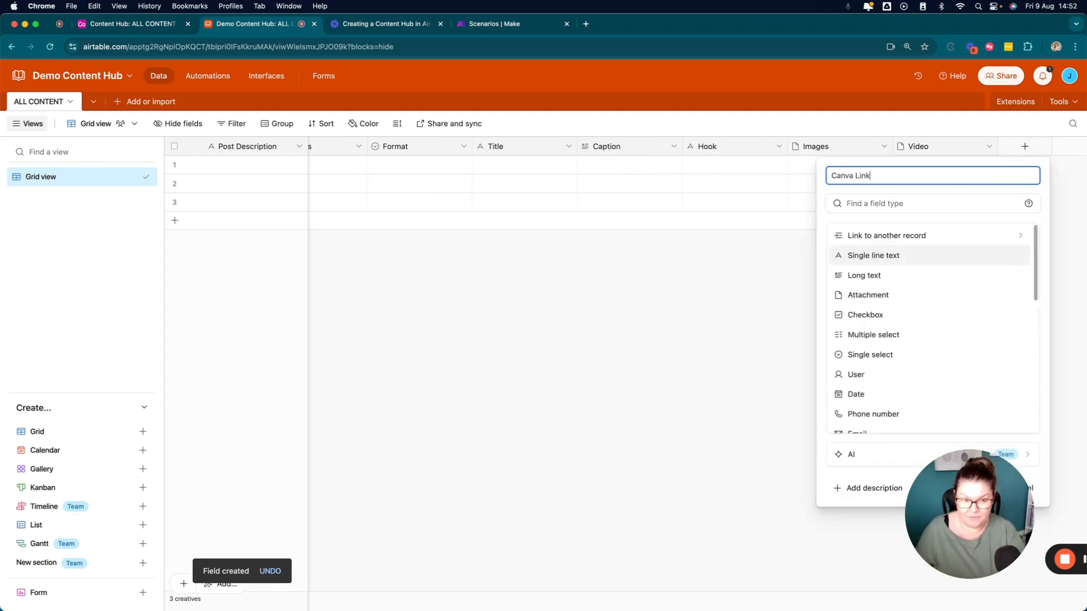
{"action": "scroll", "coordinate": [942, 306], "scroll_direction": "down", "scroll_amount": 3}
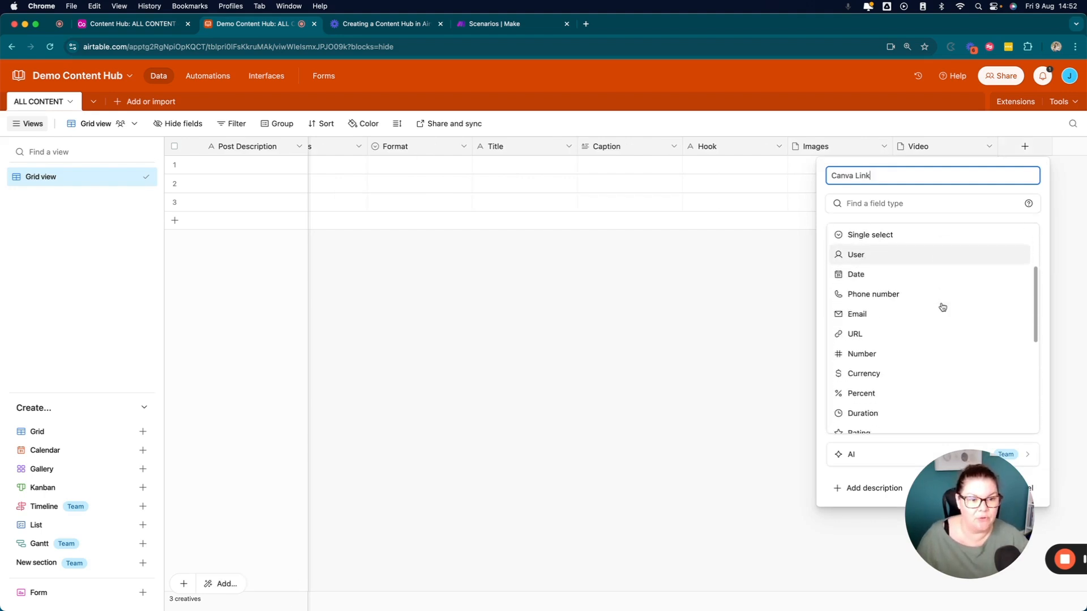
{"action": "scroll", "coordinate": [941, 305], "scroll_direction": "down", "scroll_amount": 1}
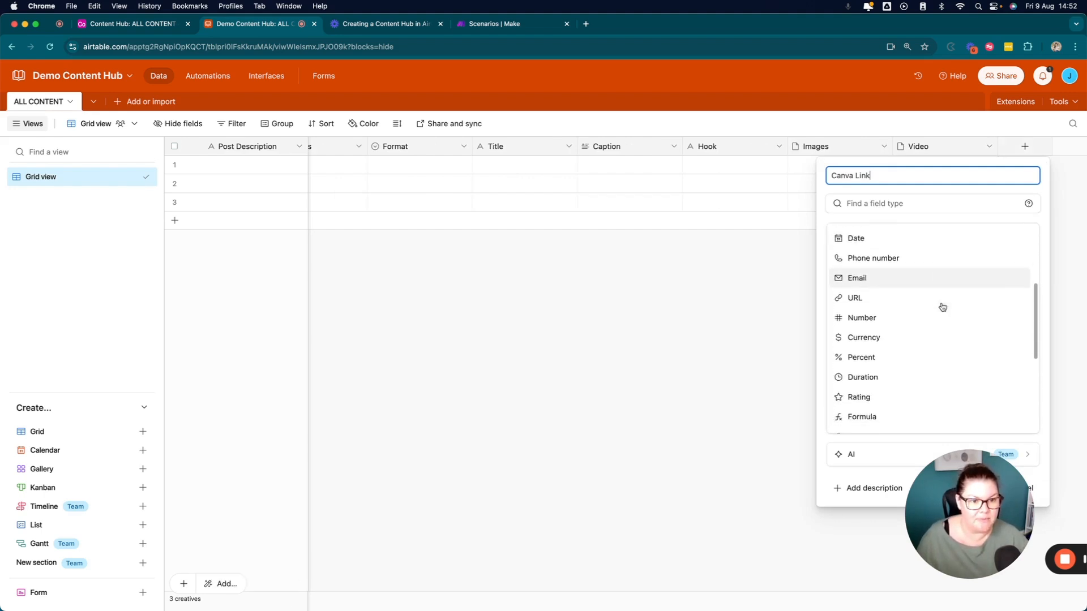
{"action": "left_click", "coordinate": [854, 291]}
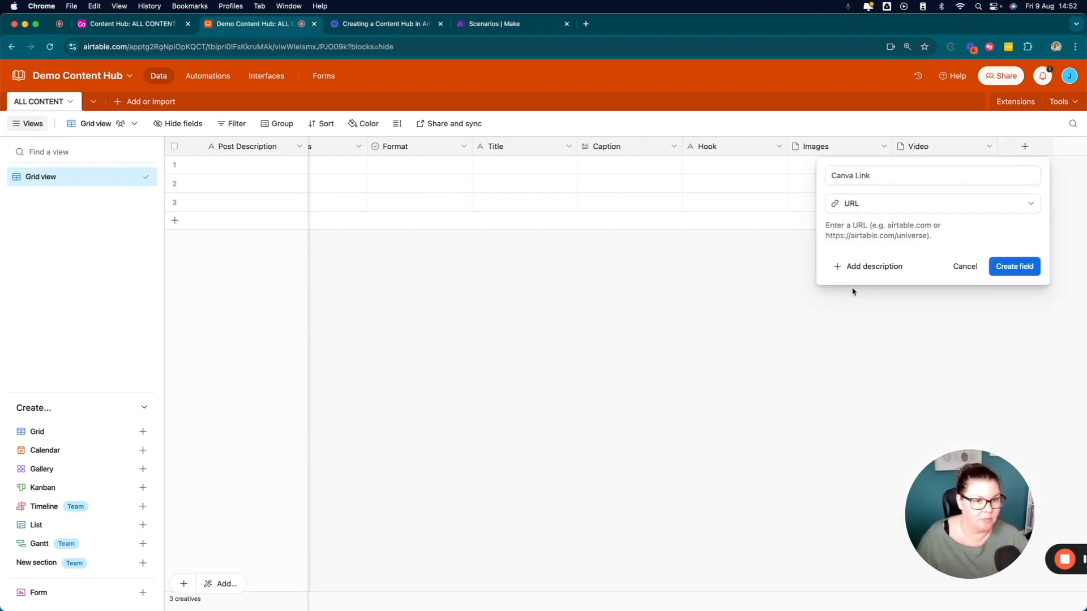
{"action": "left_click", "coordinate": [1027, 271]}
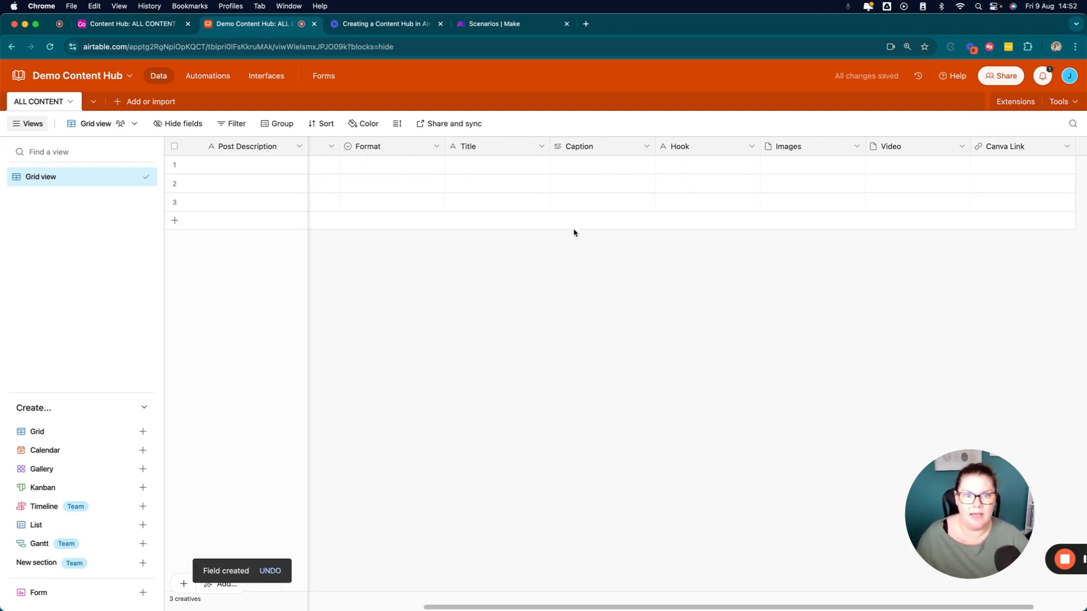
Step: Set up a new Single select field named CTA after Canva Link
{"action": "scroll", "coordinate": [1017, 157], "scroll_direction": "right", "scroll_amount": 2}
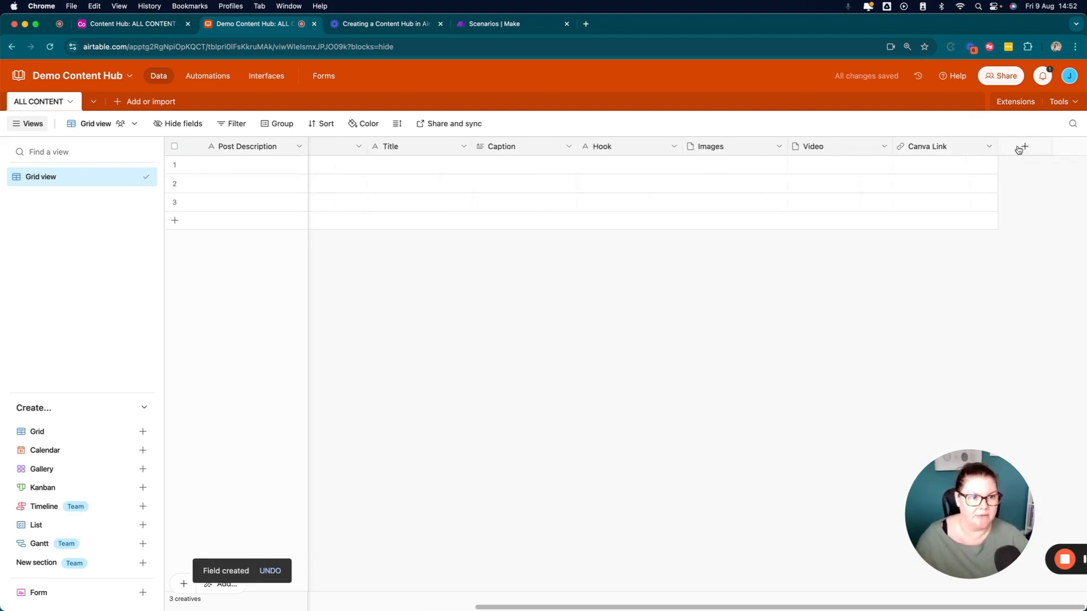
{"action": "left_click", "coordinate": [1022, 147]}
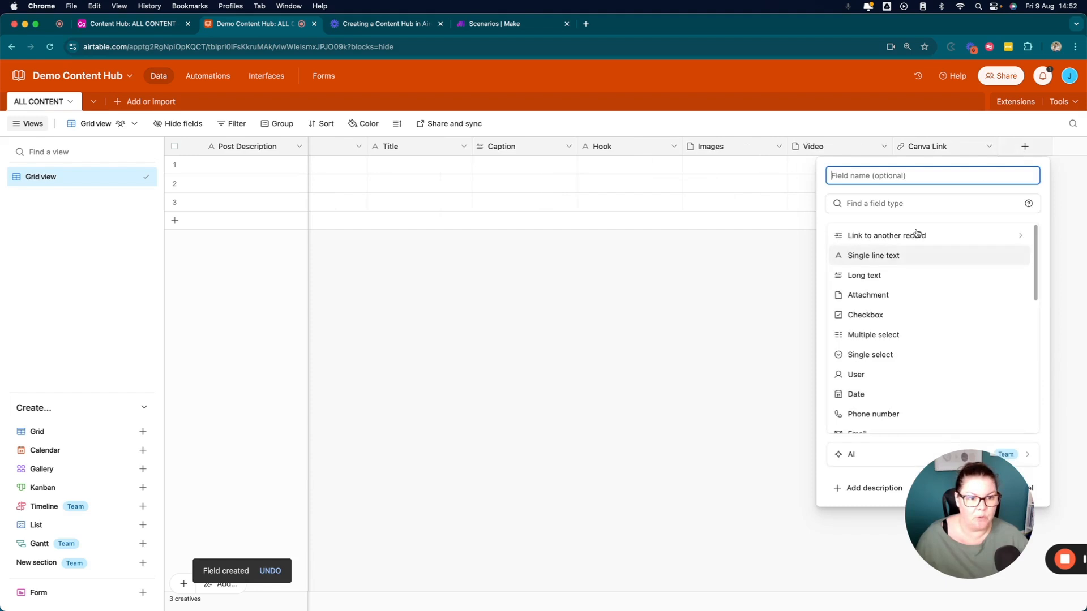
{"action": "left_click", "coordinate": [868, 354]}
{"action": "left_click", "coordinate": [857, 172]}
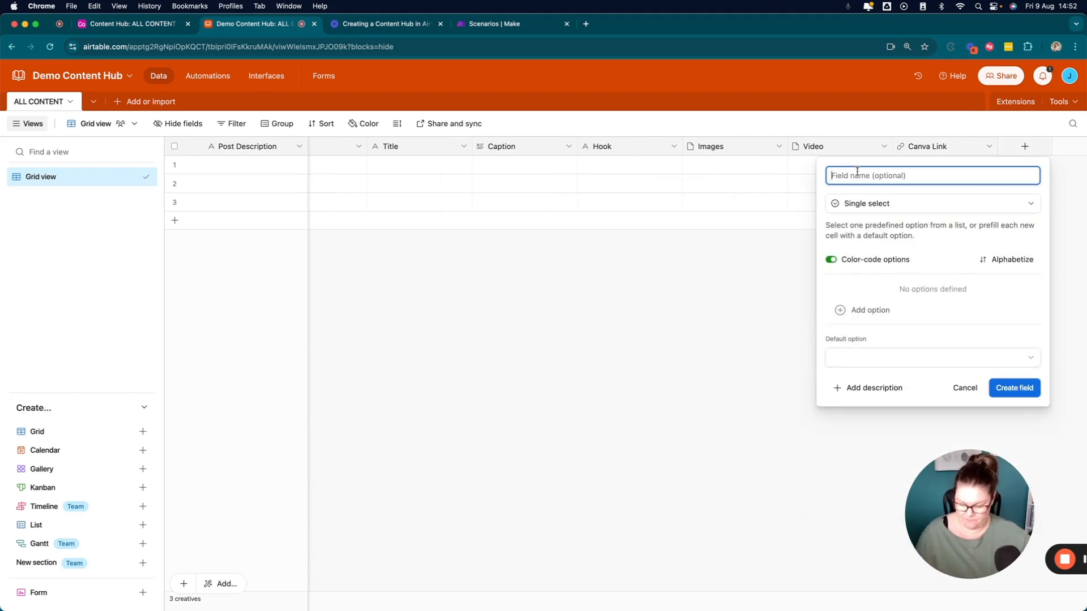
{"action": "type", "text": "CTA"}
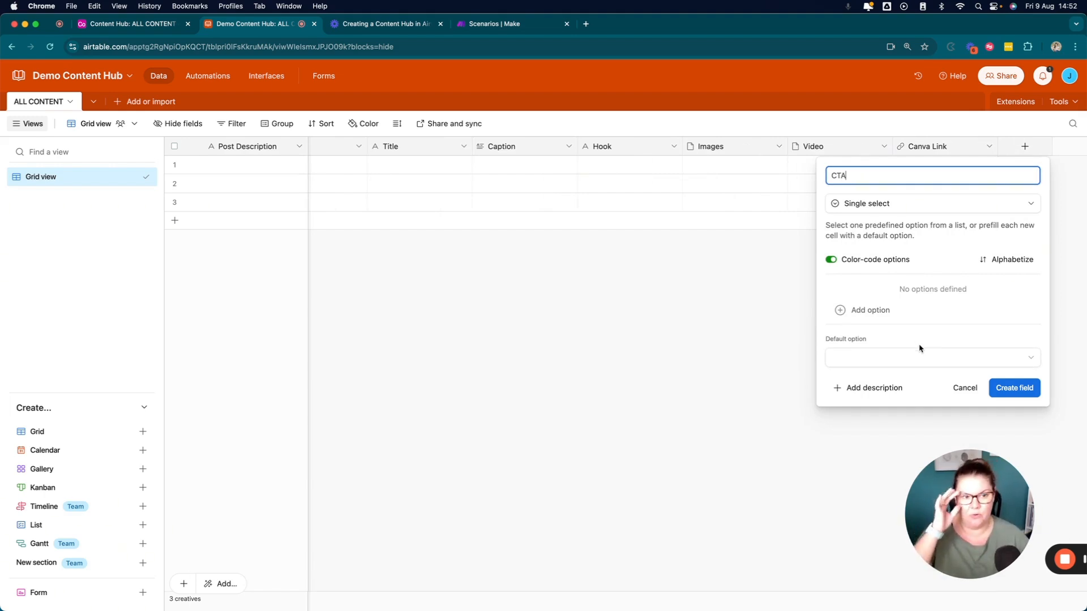
Step: Add the CTA options DM, Comment Keyword, Name of Lead magnet, Name of Product 1 and Service 2
{"action": "left_click", "coordinate": [868, 314]}
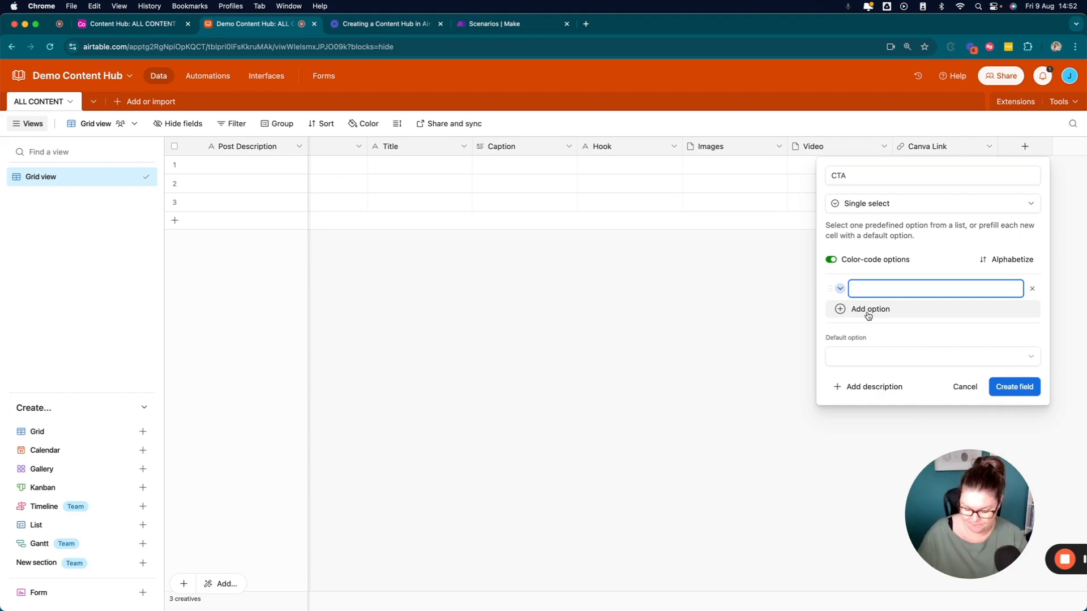
{"action": "type", "text": "DM"}
{"action": "left_click", "coordinate": [867, 310]}
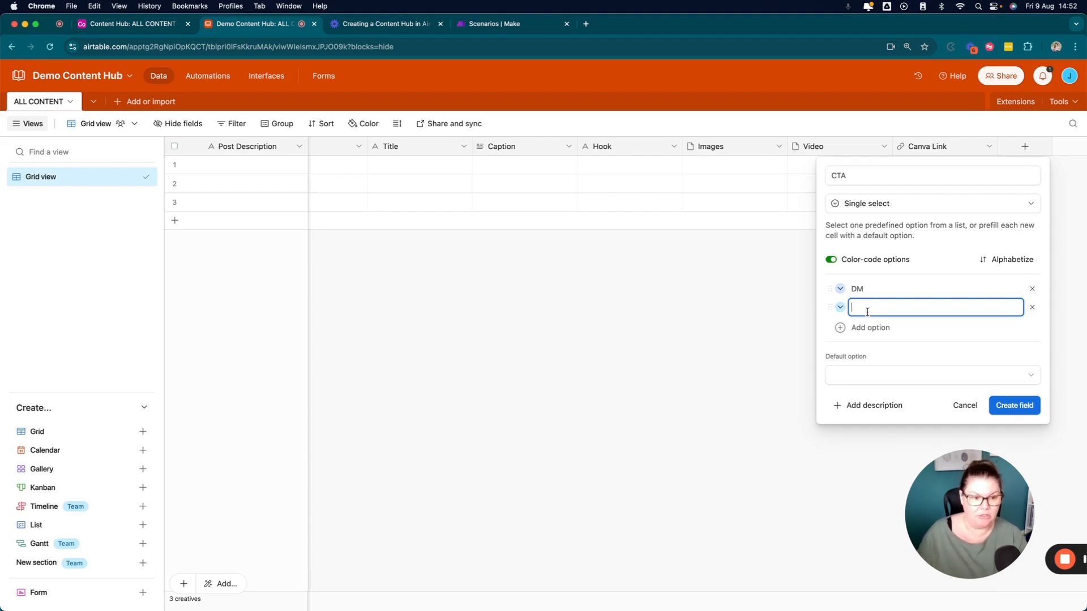
{"action": "type", "text": "Comment keyword"}
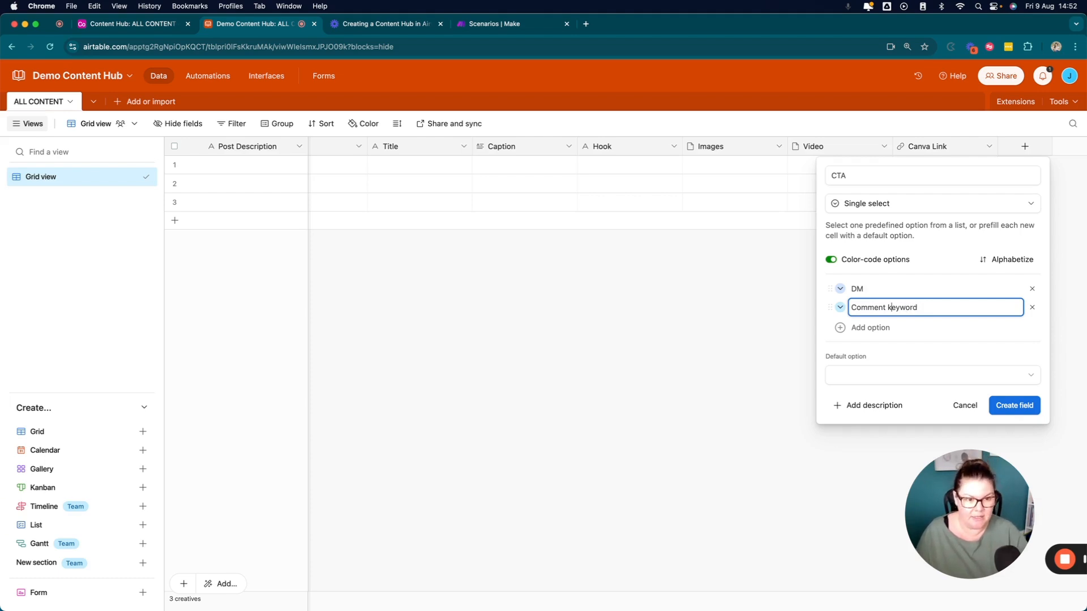
{"action": "key", "text": "BackSpace"}
{"action": "type", "text": "K"}
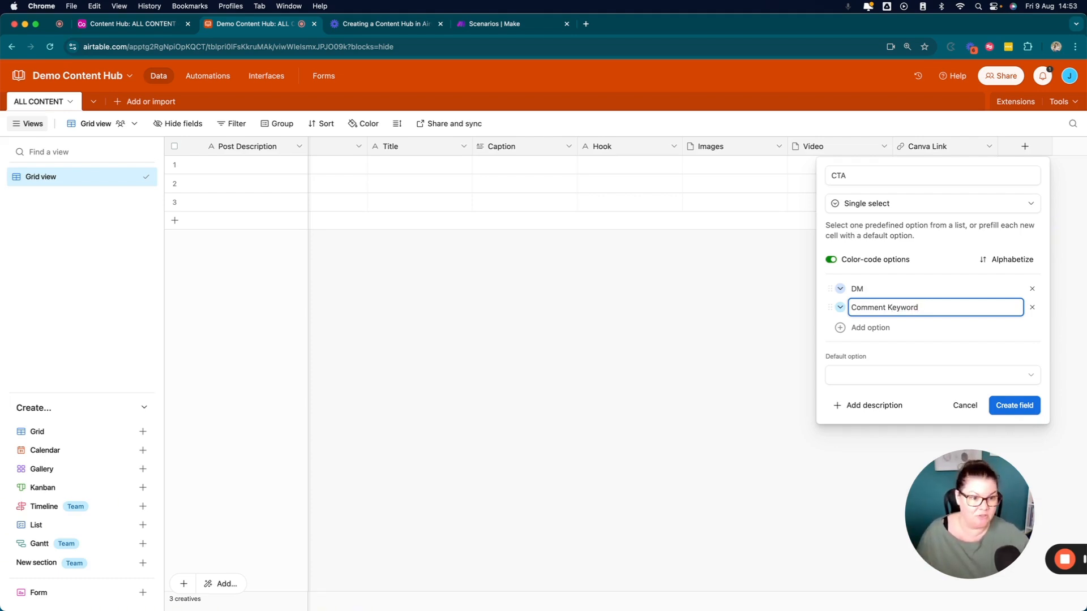
{"action": "key", "text": "Return"}
{"action": "type", "text": "Nam"}
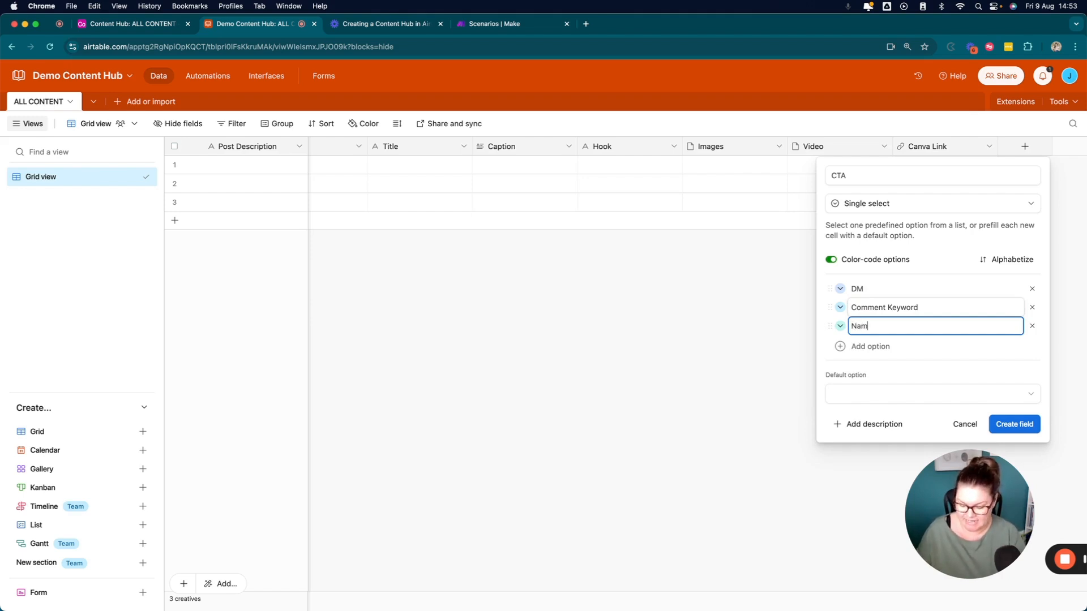
{"action": "type", "text": "e of Lead magnet"}
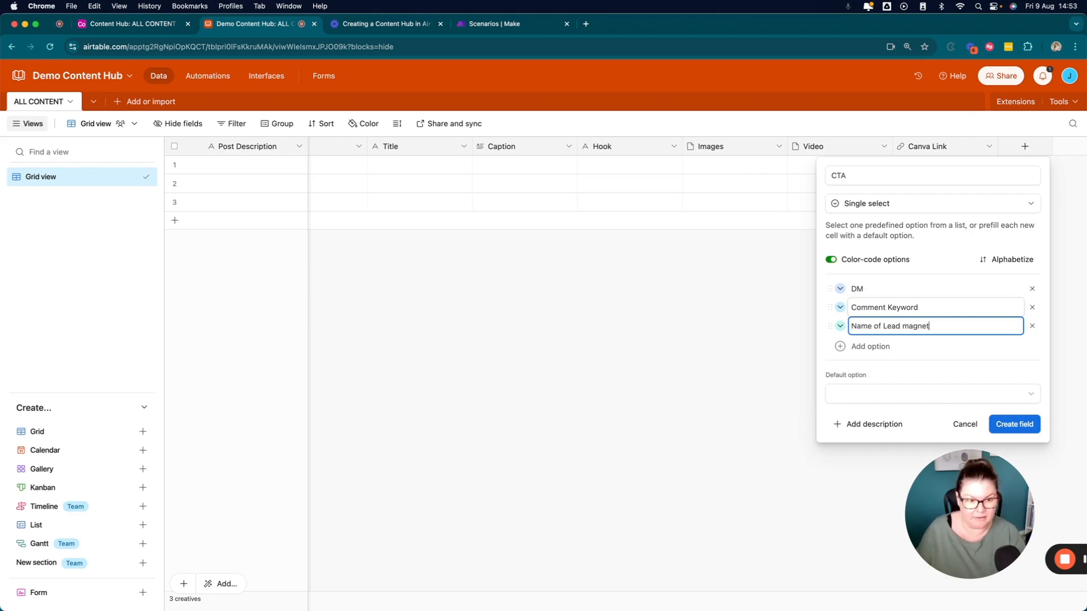
{"action": "key", "text": "Return"}
{"action": "type", "text": "Name of Product 1"}
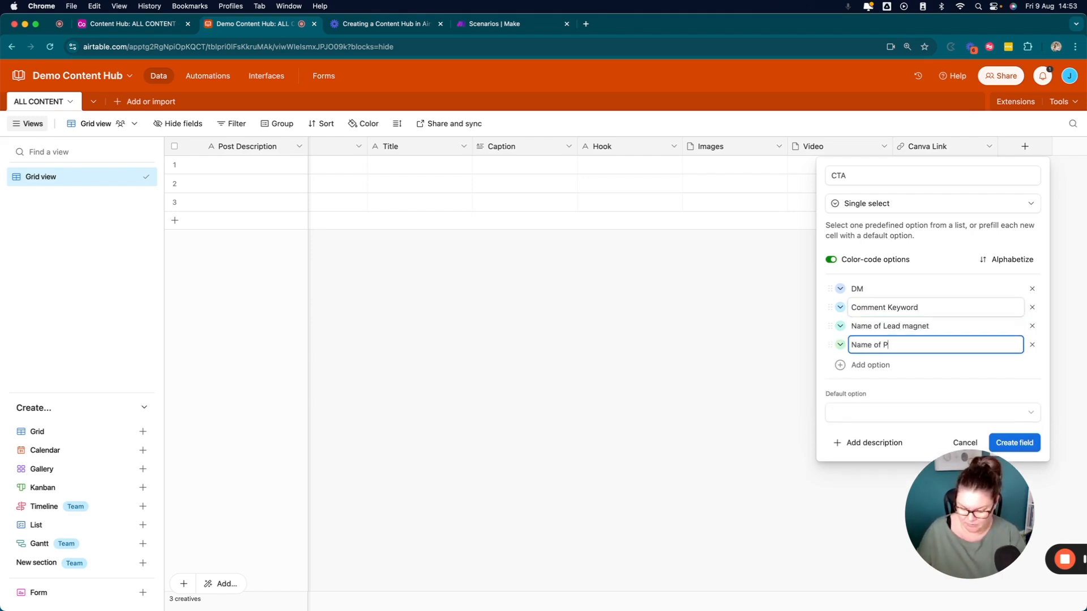
{"action": "key", "text": "Return"}
{"action": "type", "text": "Service 2"}
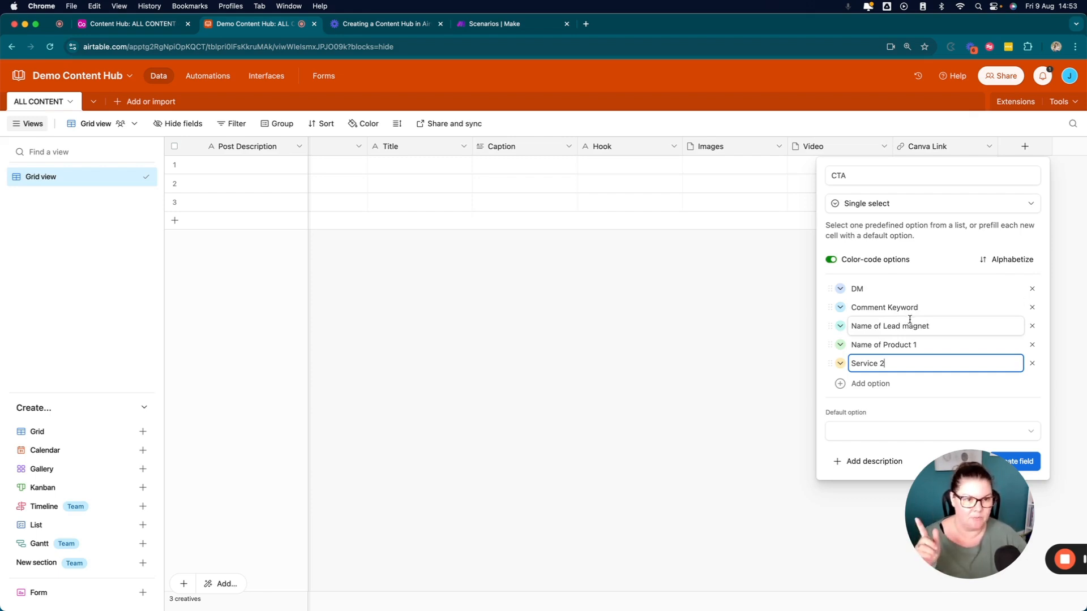
Step: Create the CTA field and move its column between Hook and Images
{"action": "left_click", "coordinate": [1029, 462]}
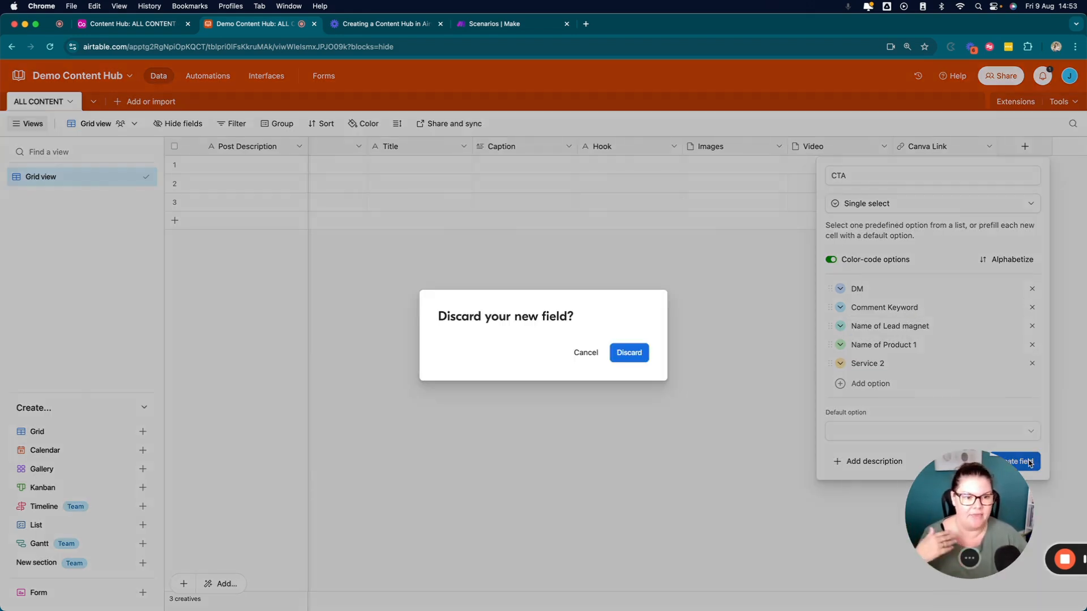
{"action": "left_click", "coordinate": [586, 352]}
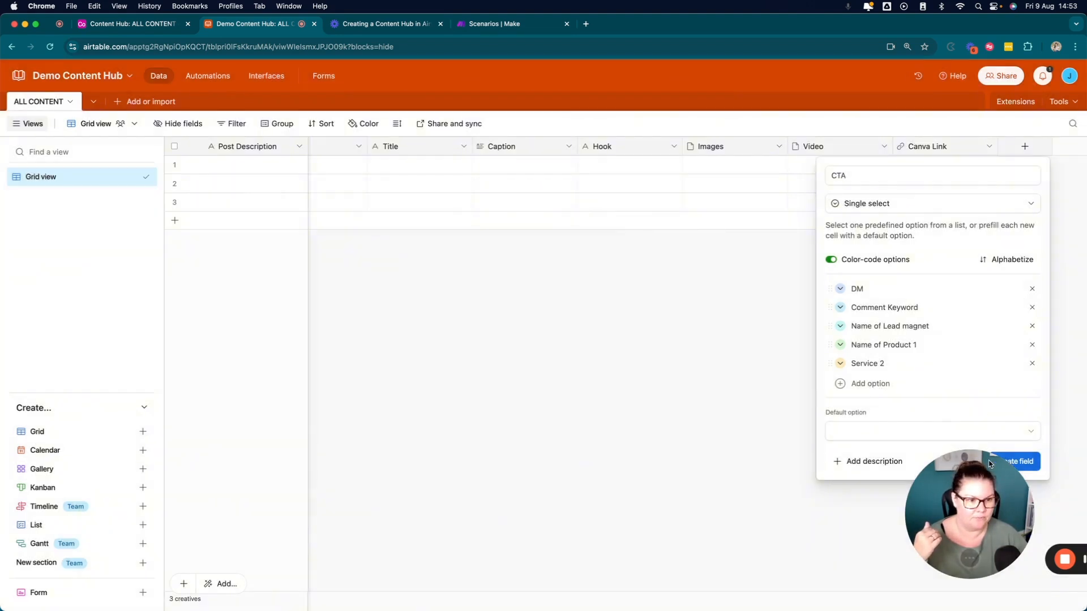
{"action": "left_click", "coordinate": [706, 374]}
{"action": "left_click", "coordinate": [589, 353]}
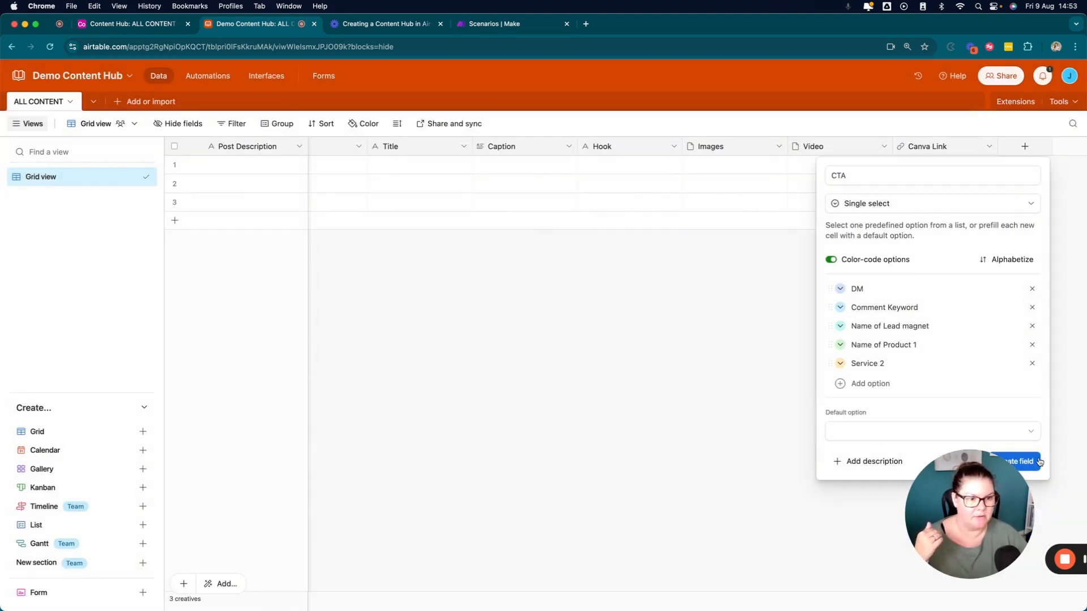
{"action": "left_click", "coordinate": [1019, 461]}
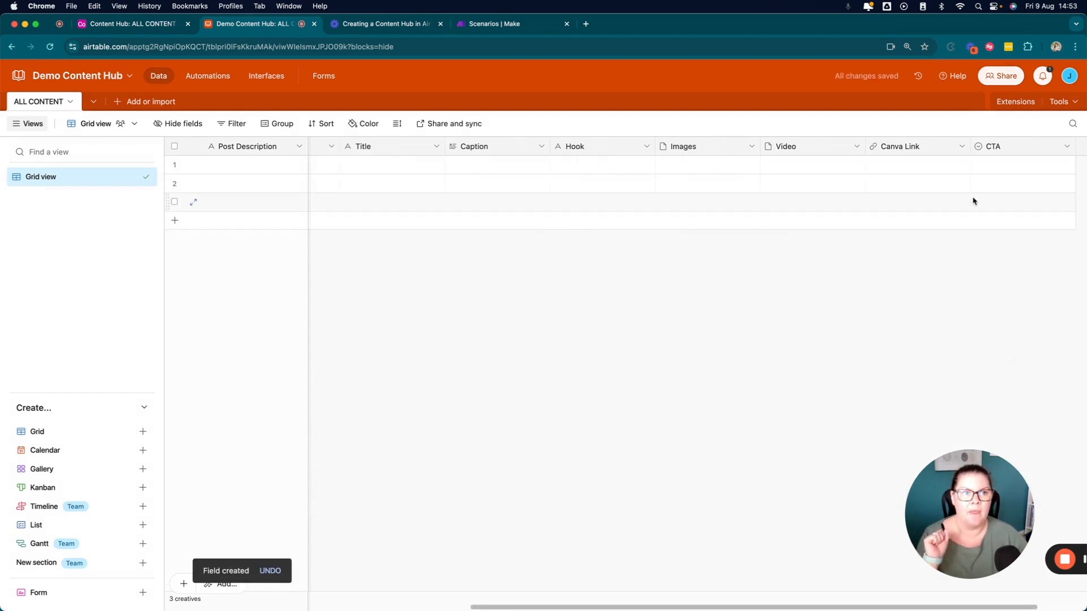
{"action": "mouse_move", "coordinate": [1012, 148]}
{"action": "left_mouse_down"}
{"action": "mouse_move", "coordinate": [666, 147]}
{"action": "mouse_move", "coordinate": [676, 146]}
{"action": "left_mouse_up"}
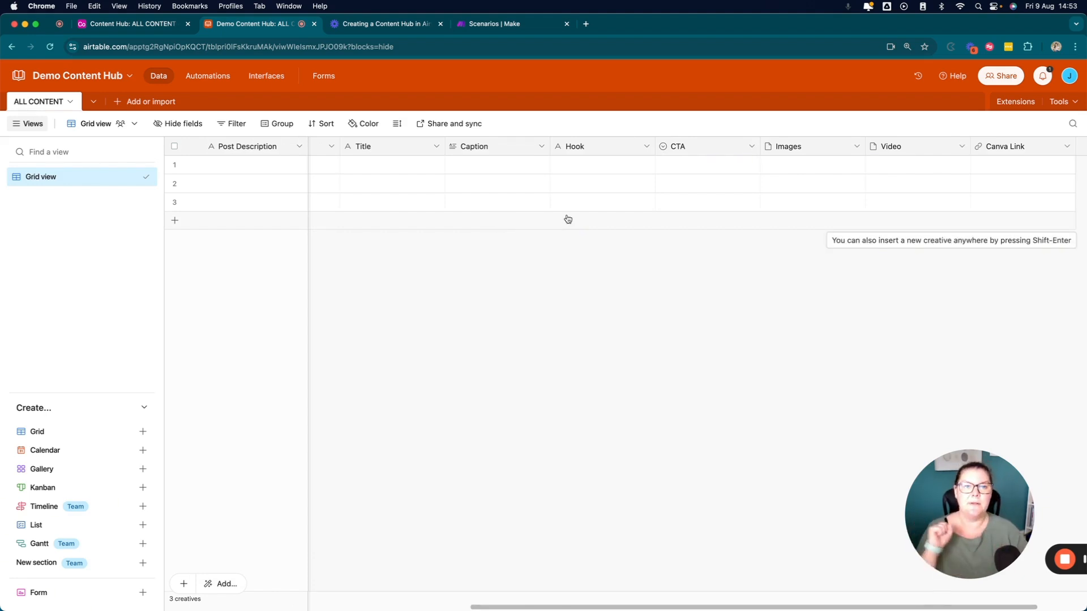
{"action": "scroll", "coordinate": [567, 219], "scroll_direction": "right", "scroll_amount": 3}
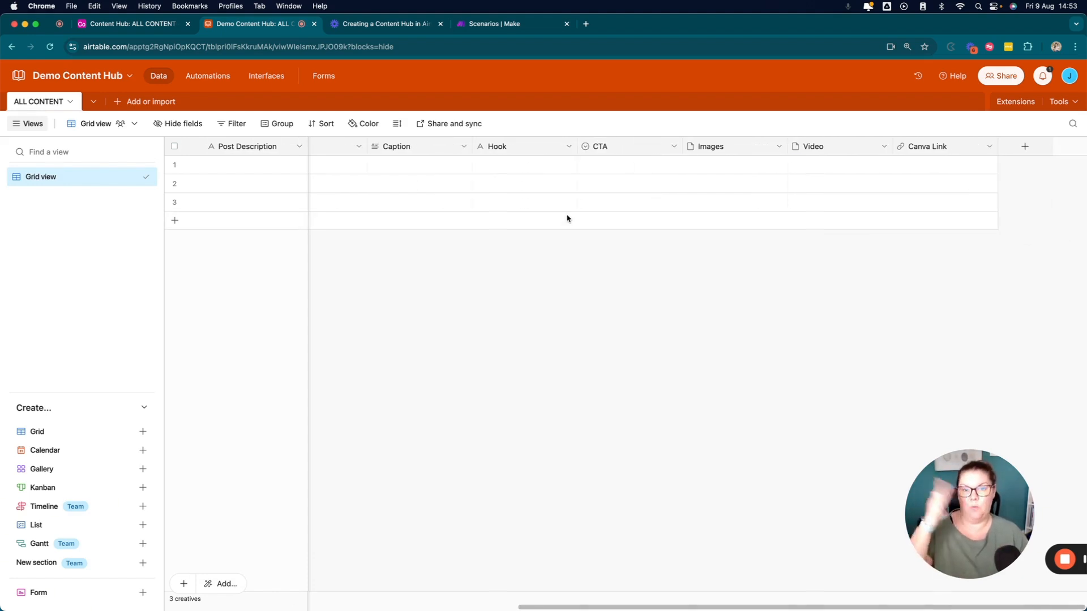
Step: Create a URL field named Post Link after Canva Link
{"action": "left_click", "coordinate": [1025, 146]}
{"action": "scroll", "coordinate": [890, 310], "scroll_direction": "down", "scroll_amount": 5}
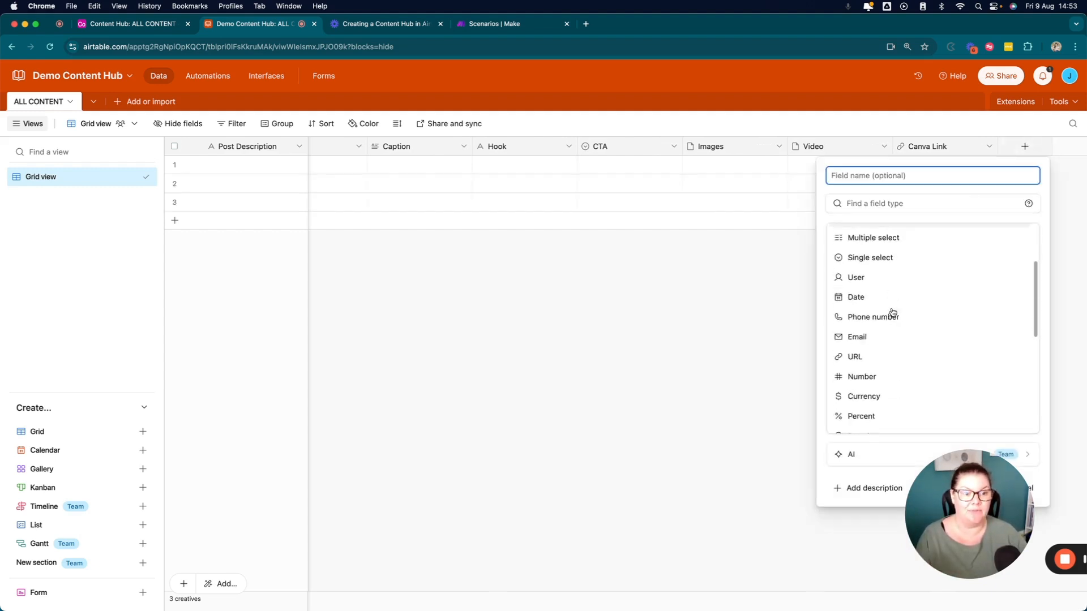
{"action": "left_click", "coordinate": [855, 316]}
{"action": "left_click", "coordinate": [859, 178]}
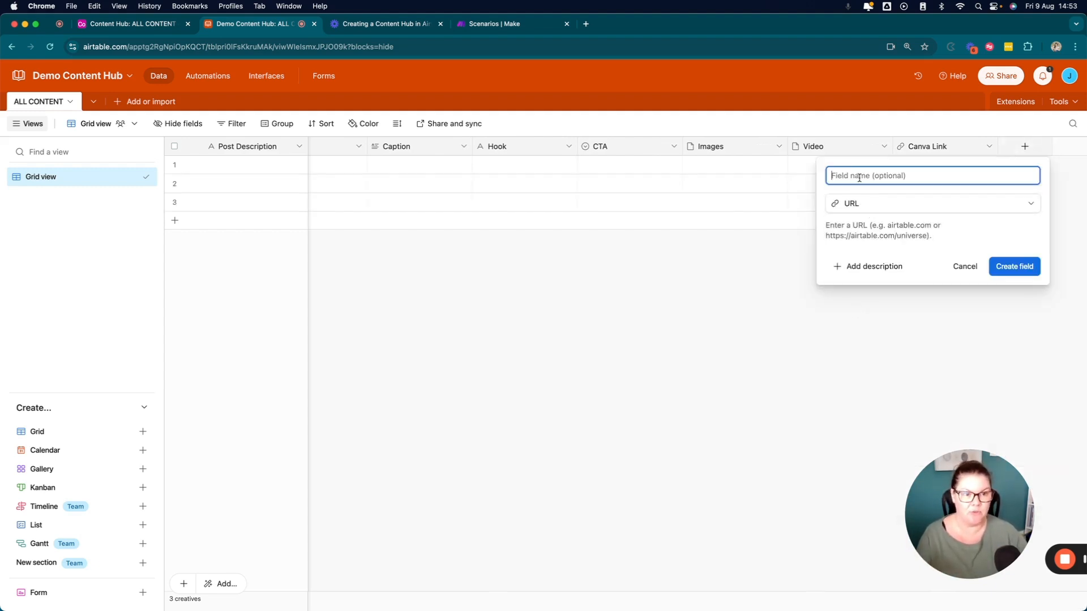
{"action": "type", "text": "Post"}
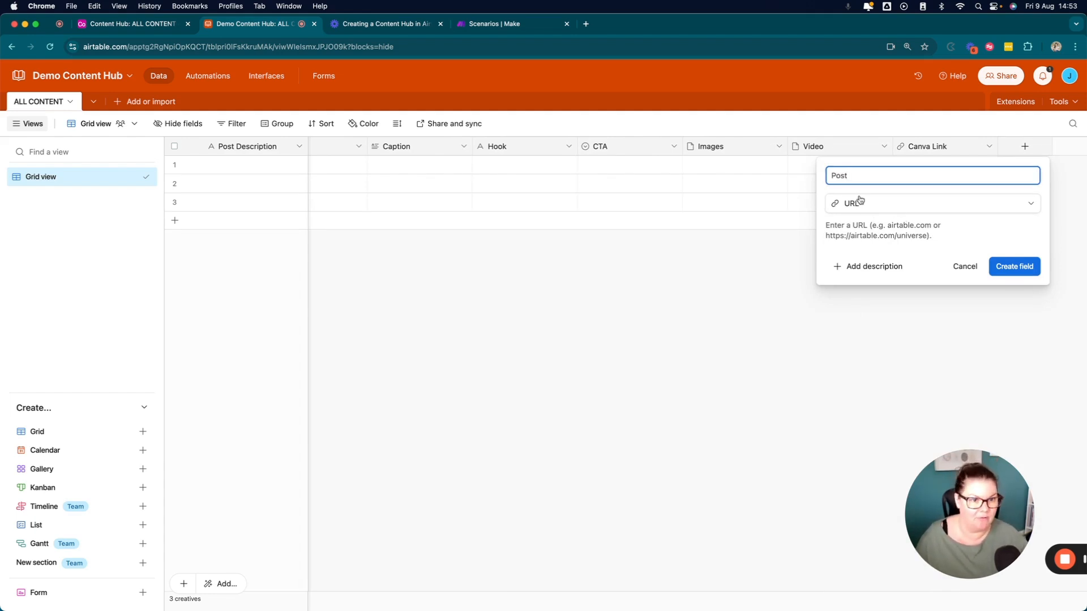
{"action": "type", "text": " Link"}
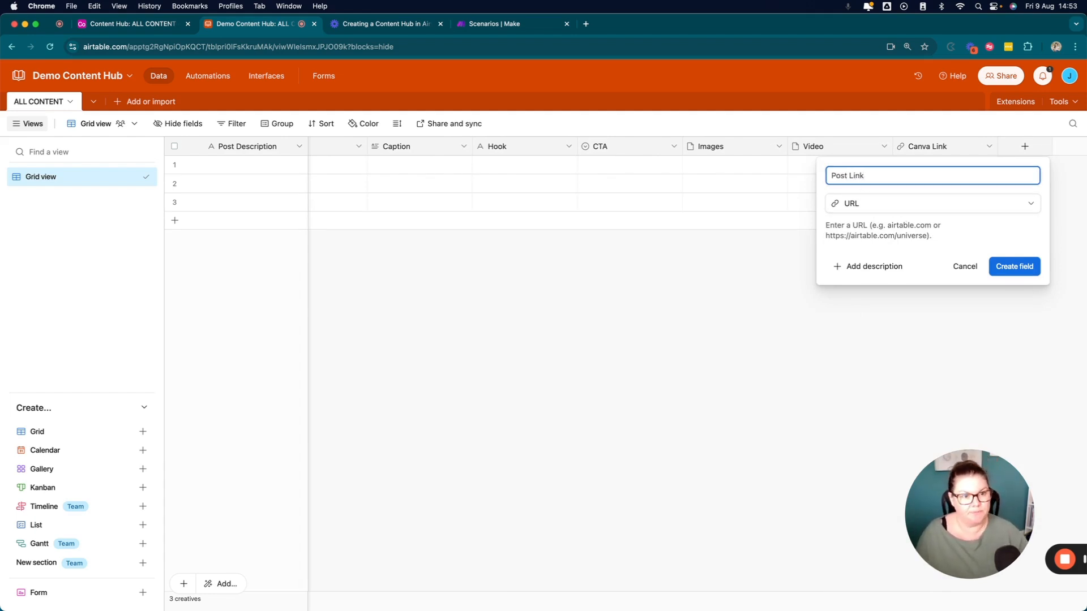
{"action": "left_click", "coordinate": [1026, 268]}
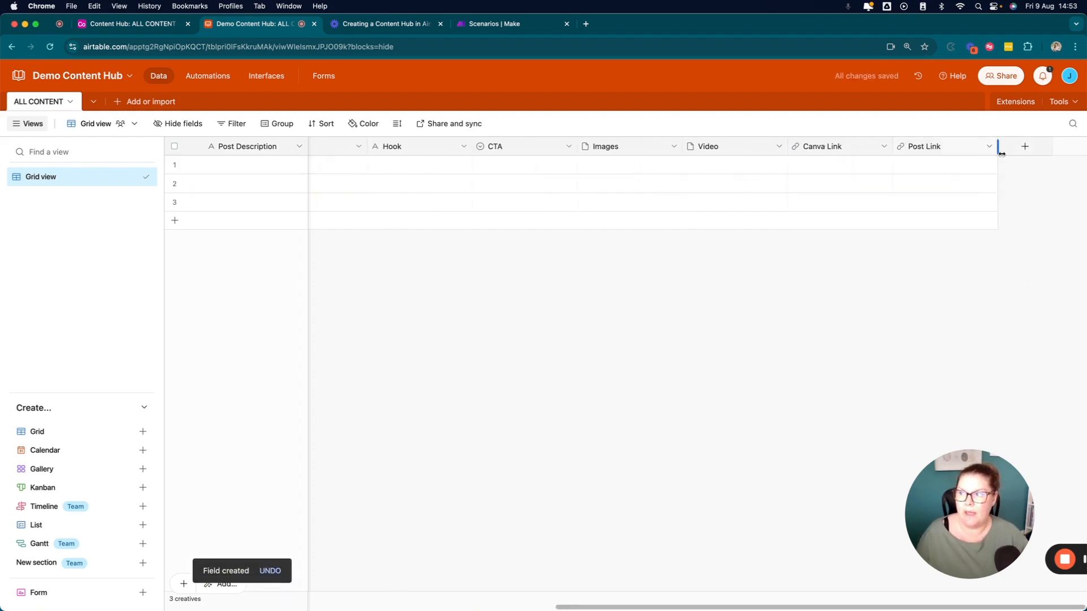
{"action": "left_click", "coordinate": [1024, 146]}
{"action": "scroll", "coordinate": [899, 273], "scroll_direction": "down", "scroll_amount": 1}
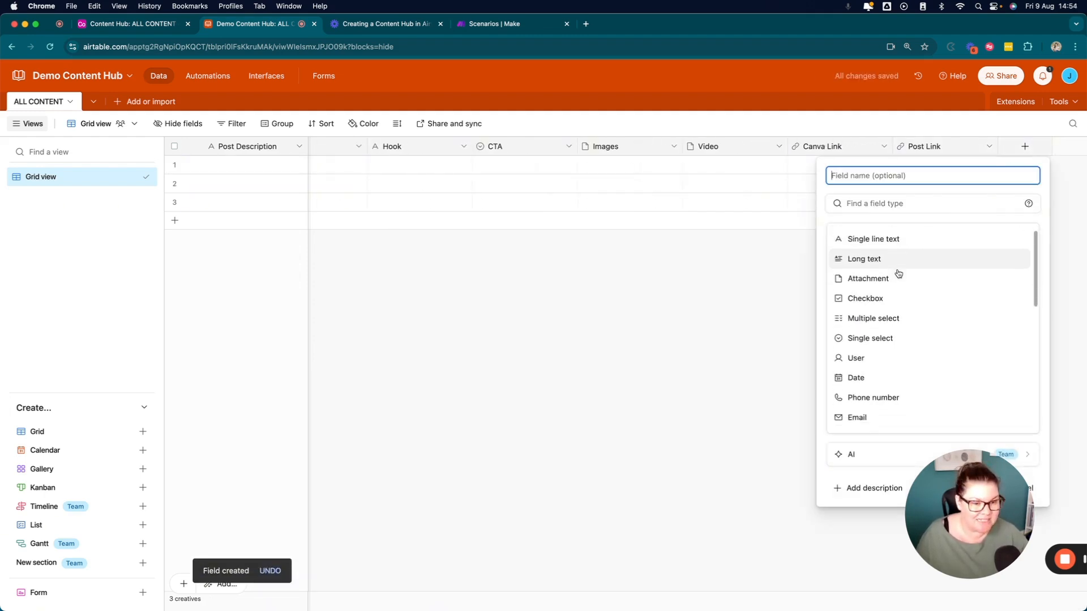
{"action": "left_click", "coordinate": [865, 297]}
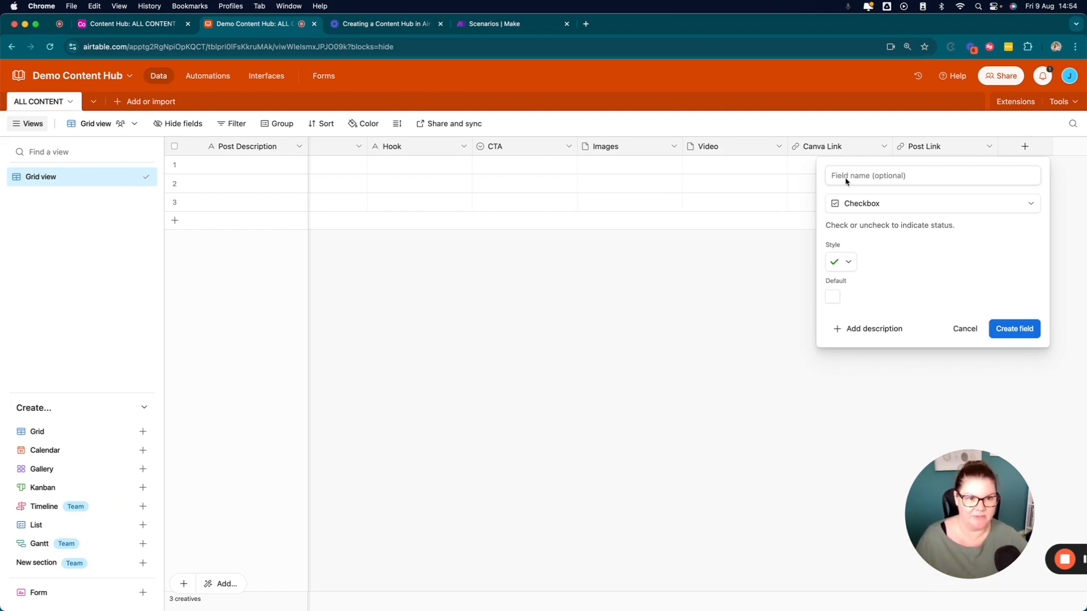
{"action": "left_click", "coordinate": [877, 208]}
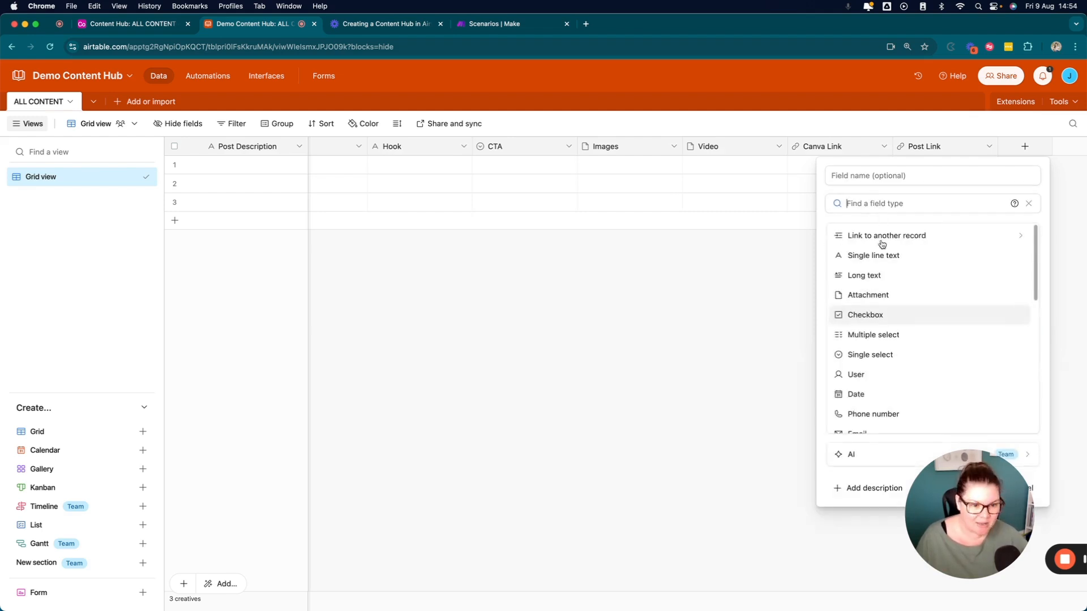
{"action": "scroll", "coordinate": [879, 279], "scroll_direction": "down", "scroll_amount": 2}
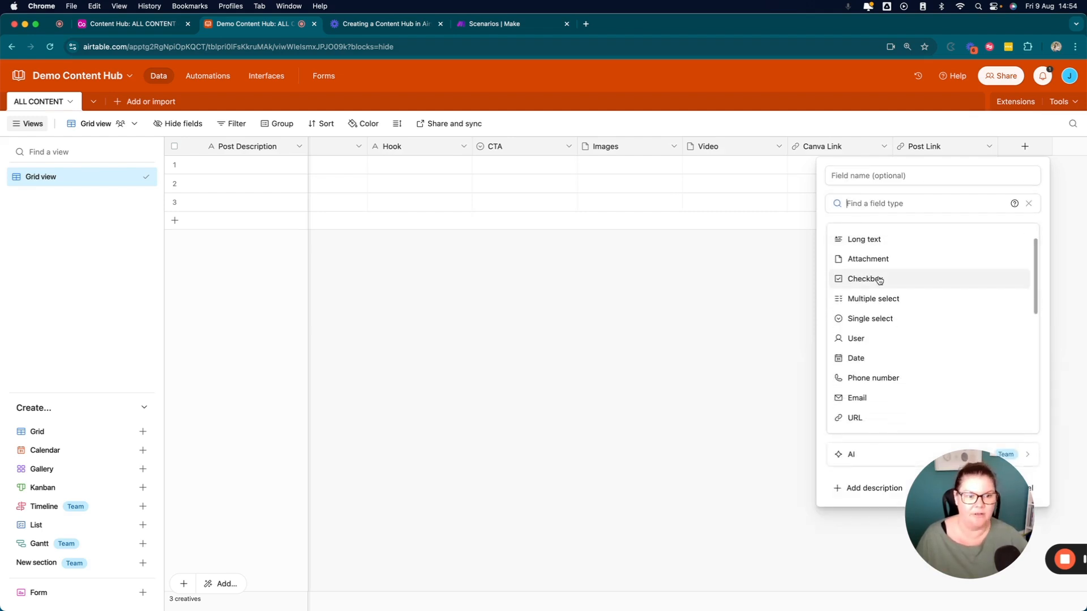
{"action": "left_click", "coordinate": [860, 338]}
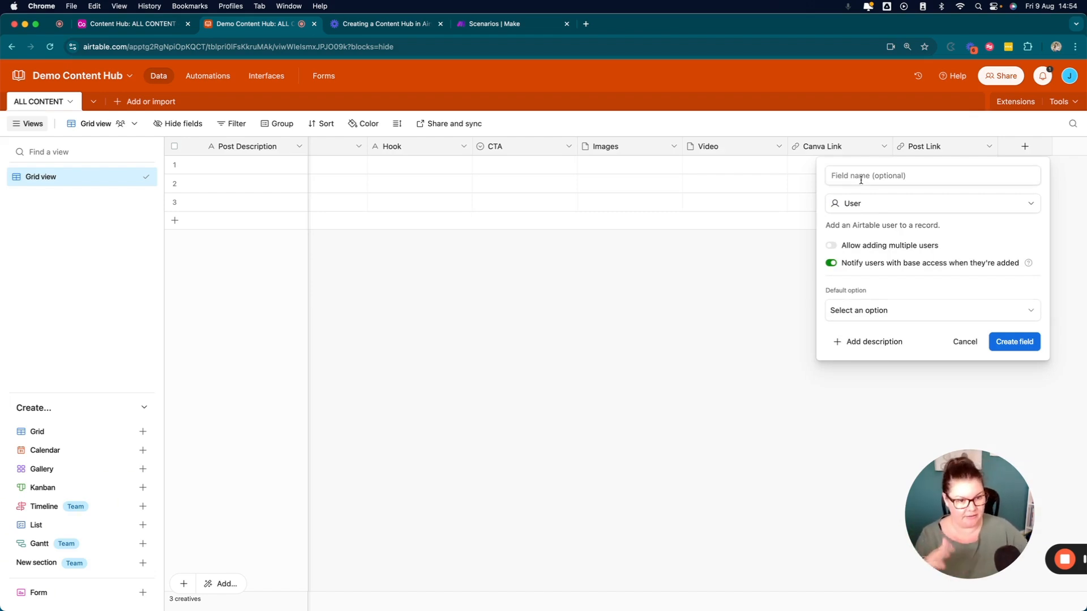
{"action": "left_click", "coordinate": [965, 342]}
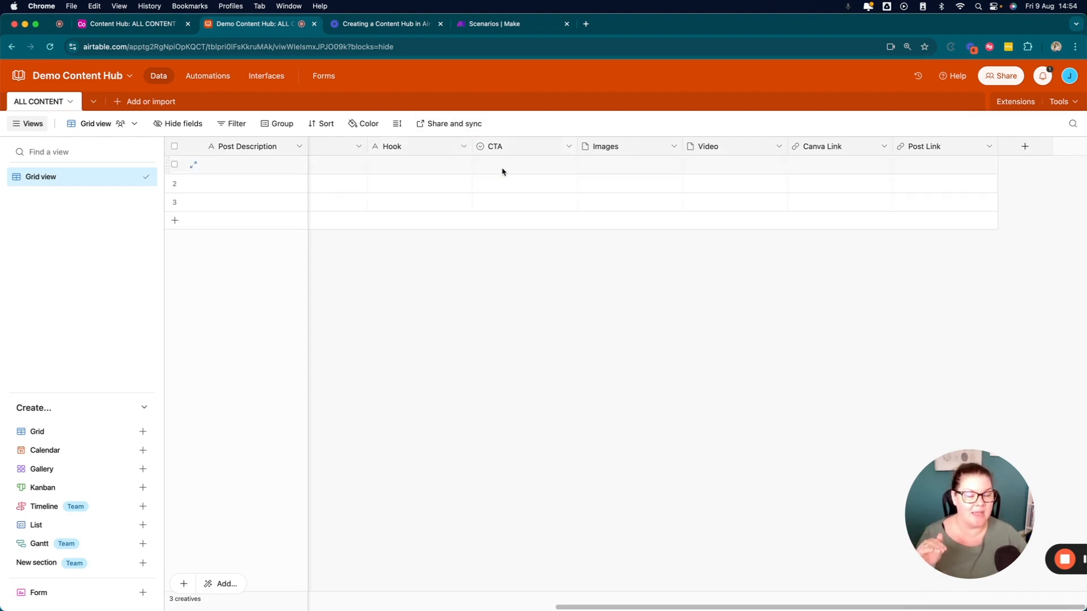
Step: Set the first record's Status to the Ready to Schedule option
{"action": "scroll", "coordinate": [503, 172], "scroll_direction": "left", "scroll_amount": 10}
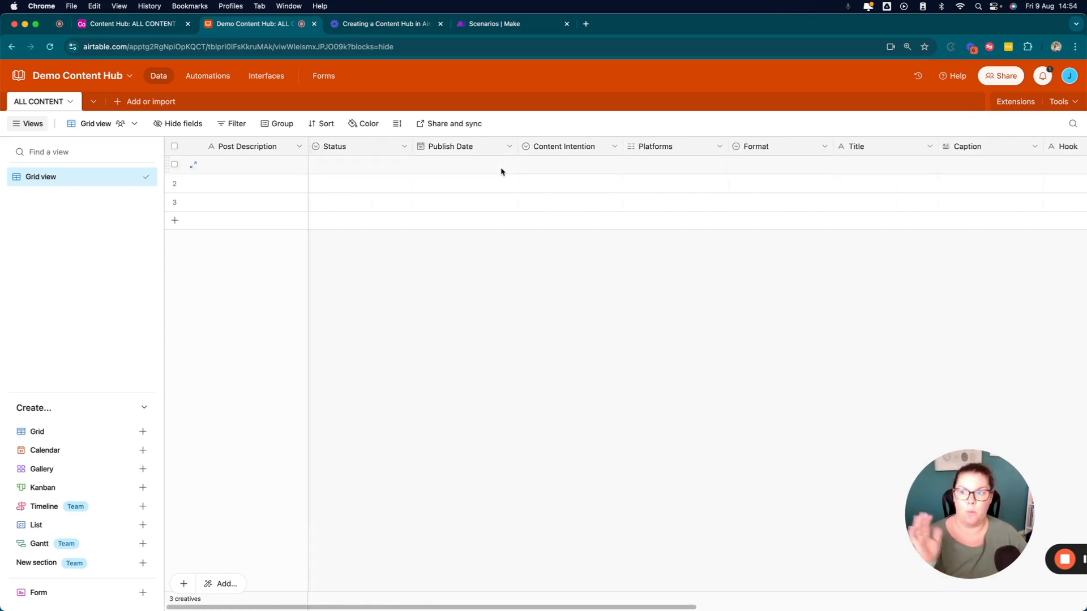
{"action": "left_click", "coordinate": [399, 167]}
{"action": "left_click", "coordinate": [404, 165]}
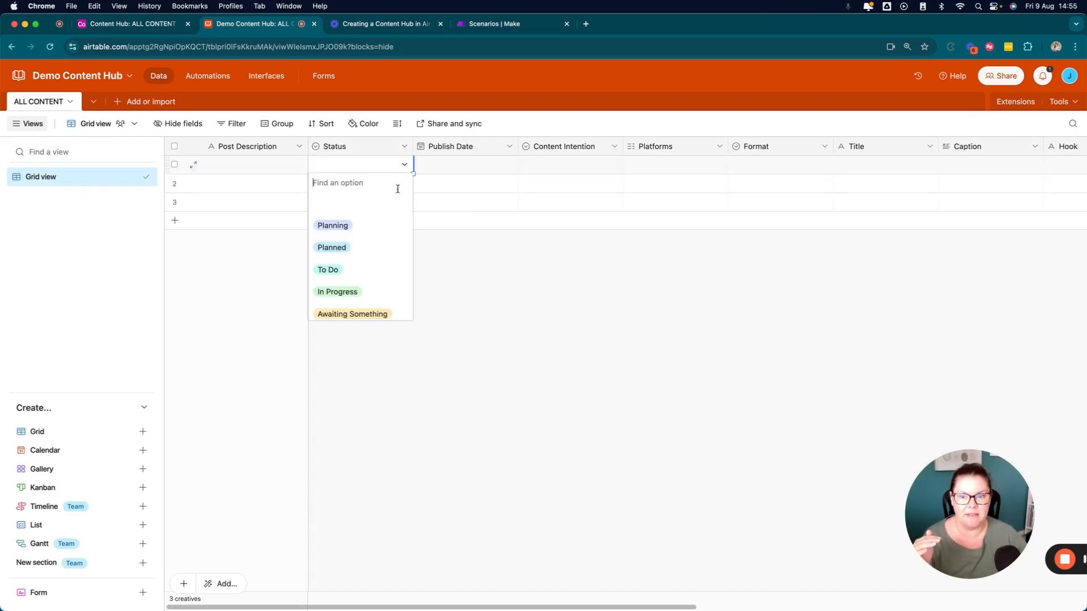
{"action": "scroll", "coordinate": [362, 311], "scroll_direction": "down", "scroll_amount": 3}
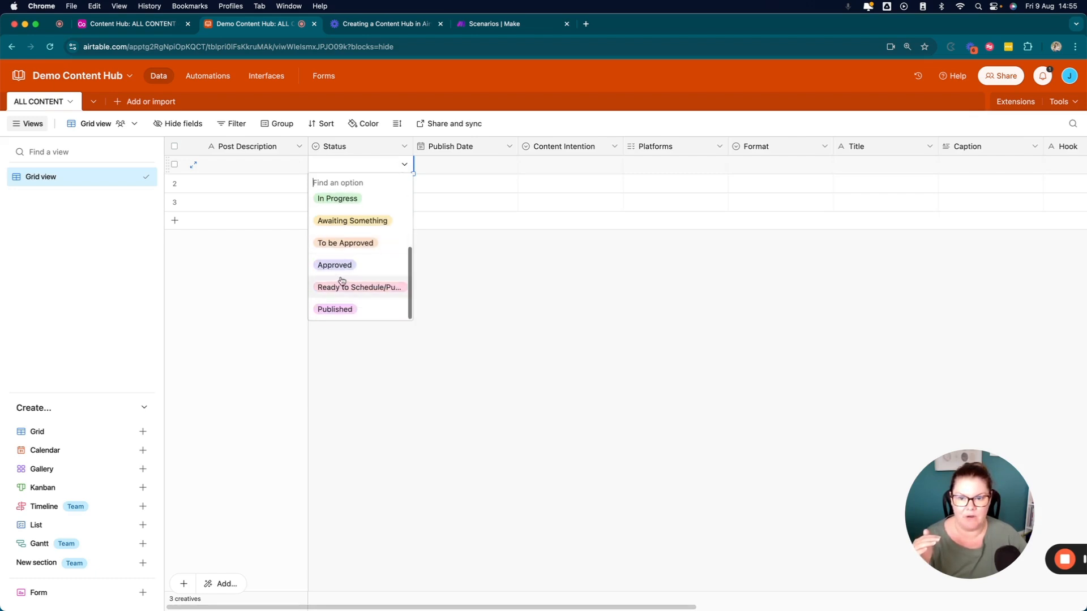
{"action": "left_click", "coordinate": [348, 290]}
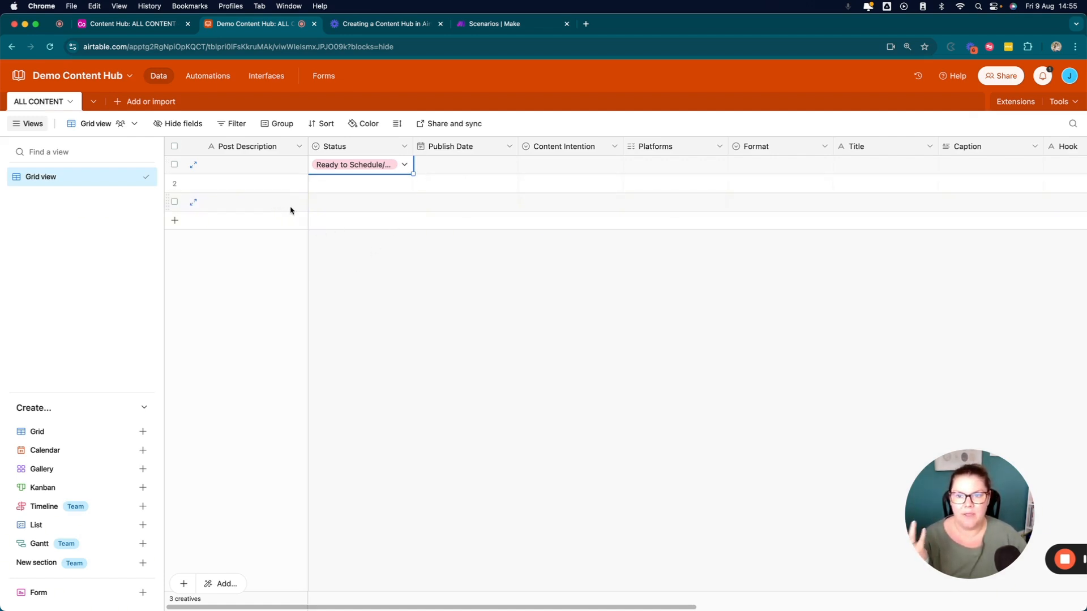
Step: Create a Rating field named Performance after Post Link, keeping the star style and a maximum of 5
{"action": "scroll", "coordinate": [447, 187], "scroll_direction": "right", "scroll_amount": 10}
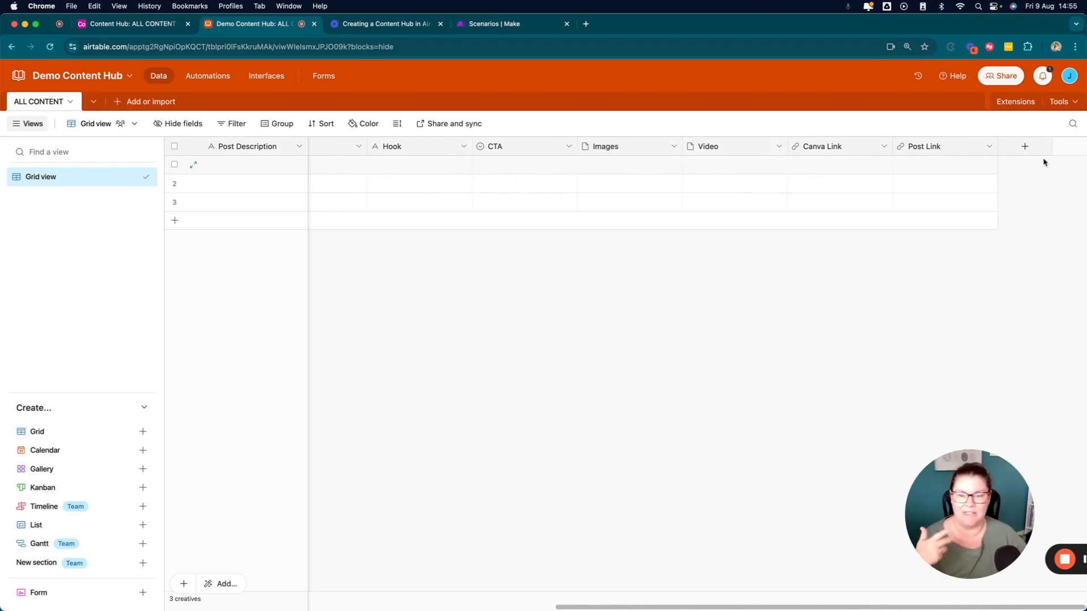
{"action": "left_click", "coordinate": [1027, 148]}
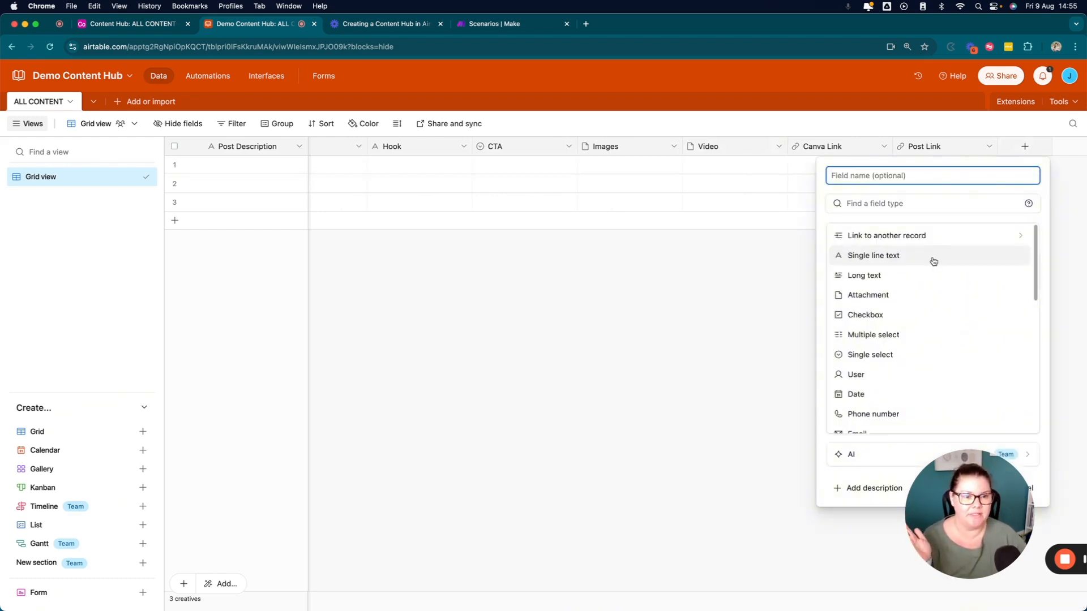
{"action": "scroll", "coordinate": [933, 262], "scroll_direction": "down", "scroll_amount": 2}
{"action": "scroll", "coordinate": [933, 261], "scroll_direction": "down", "scroll_amount": 3}
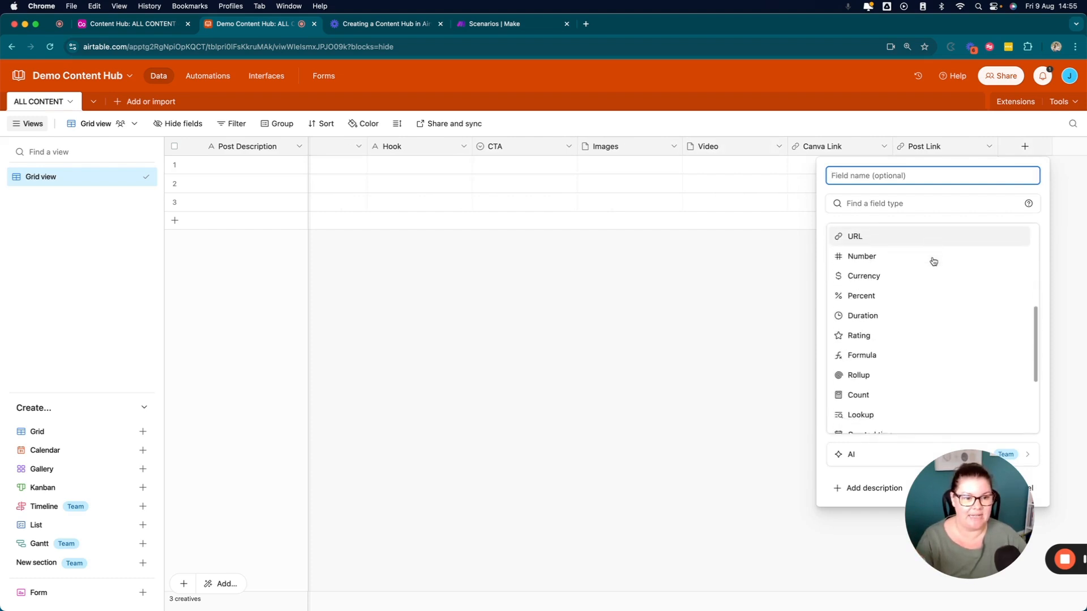
{"action": "scroll", "coordinate": [920, 271], "scroll_direction": "down", "scroll_amount": 1}
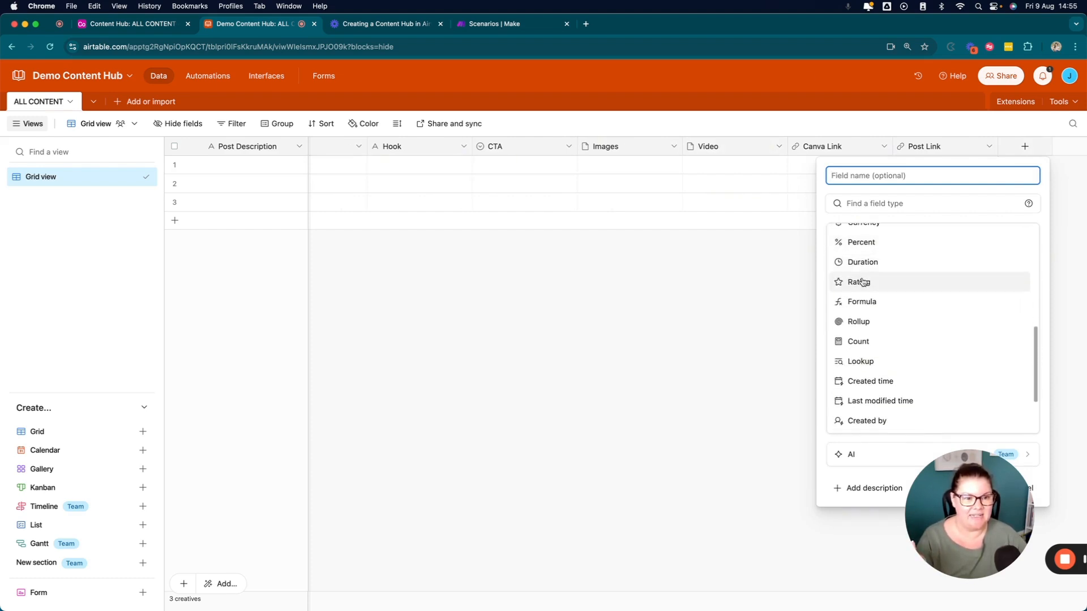
{"action": "left_click", "coordinate": [861, 282]}
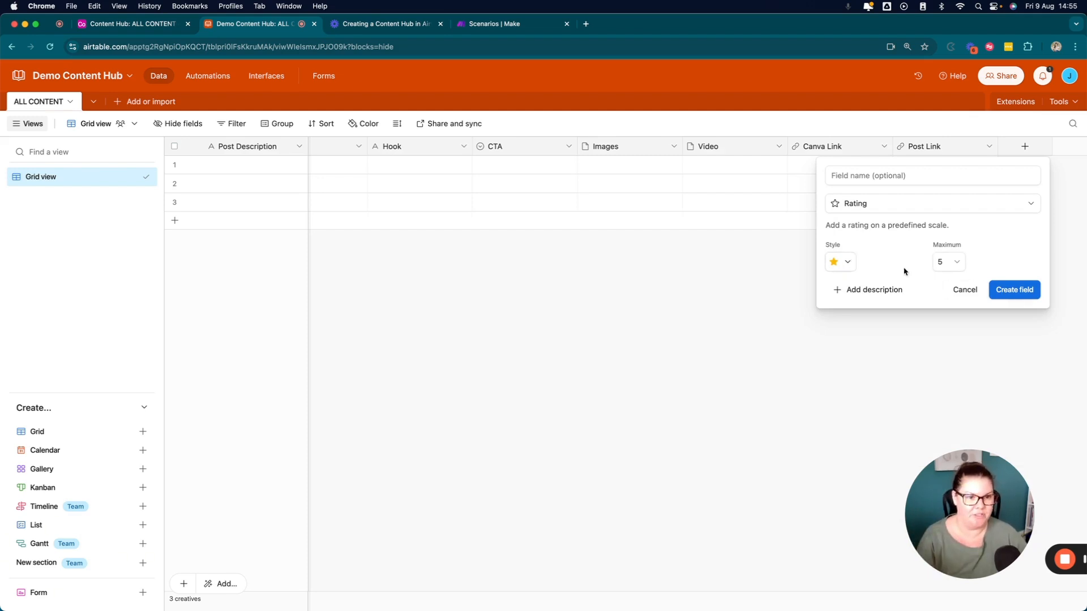
{"action": "left_click", "coordinate": [844, 175]}
{"action": "type", "text": "Performance"}
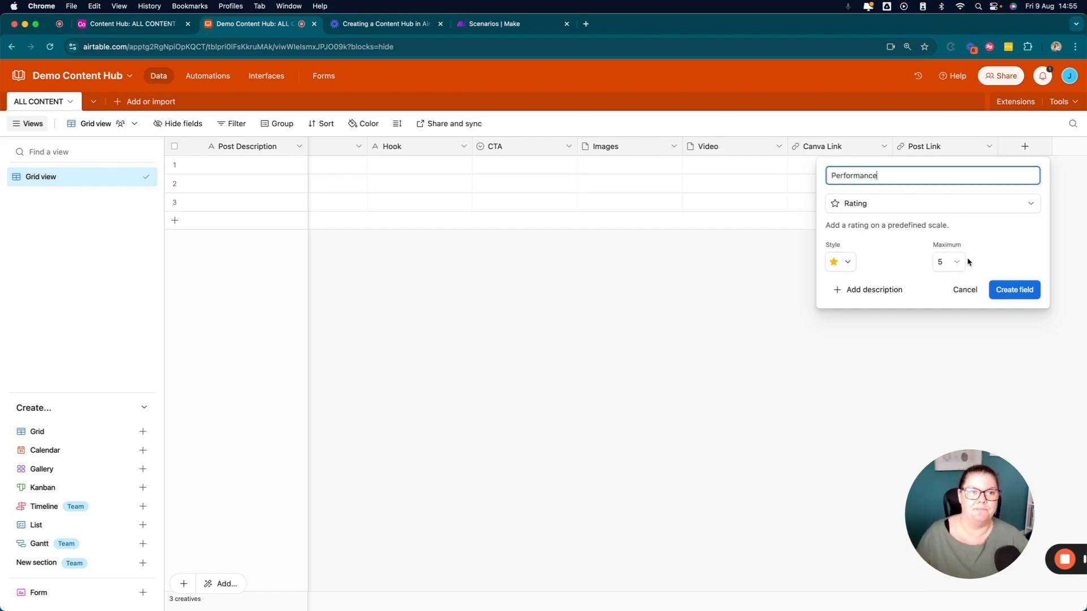
{"action": "left_click", "coordinate": [1022, 295]}
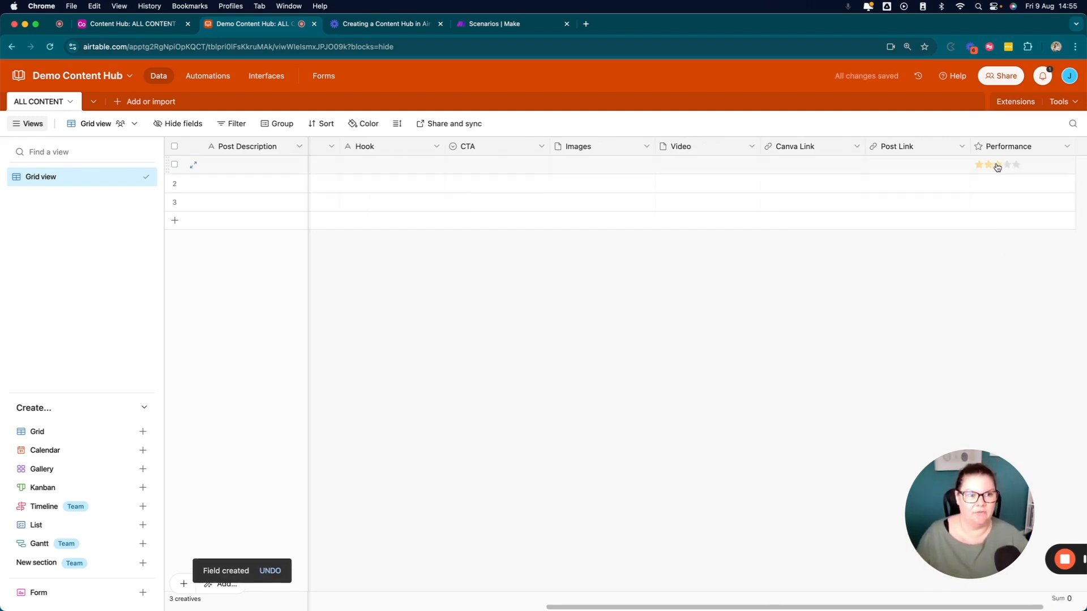
Step: Move the Publish Date column from beside Status to a place beyond the CTA column
{"action": "scroll", "coordinate": [1020, 169], "scroll_direction": "left", "scroll_amount": 1}
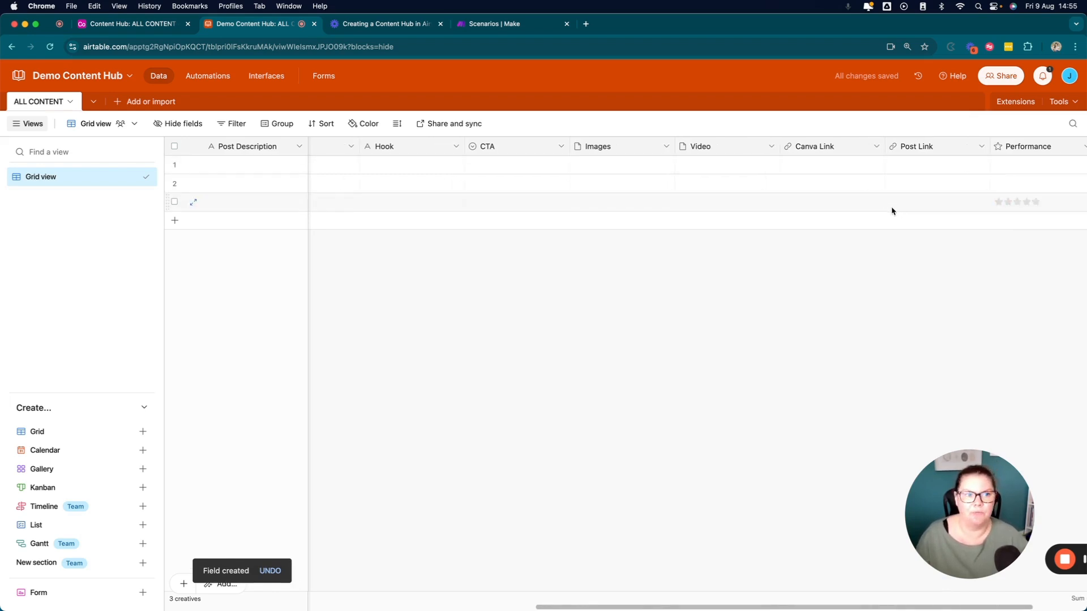
{"action": "scroll", "coordinate": [783, 195], "scroll_direction": "left", "scroll_amount": 10}
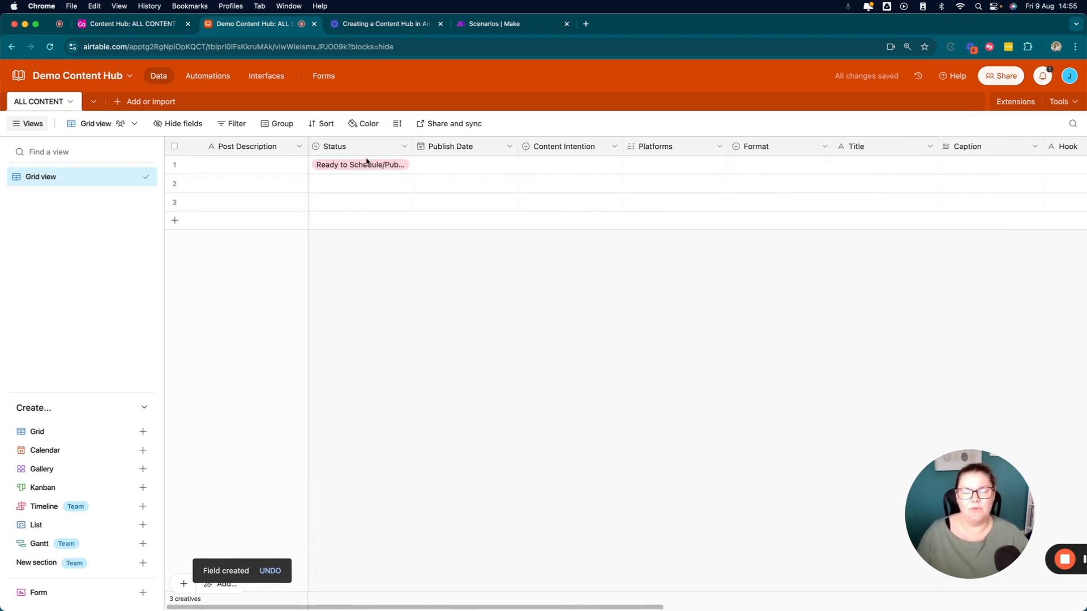
{"action": "left_click", "coordinate": [220, 169]}
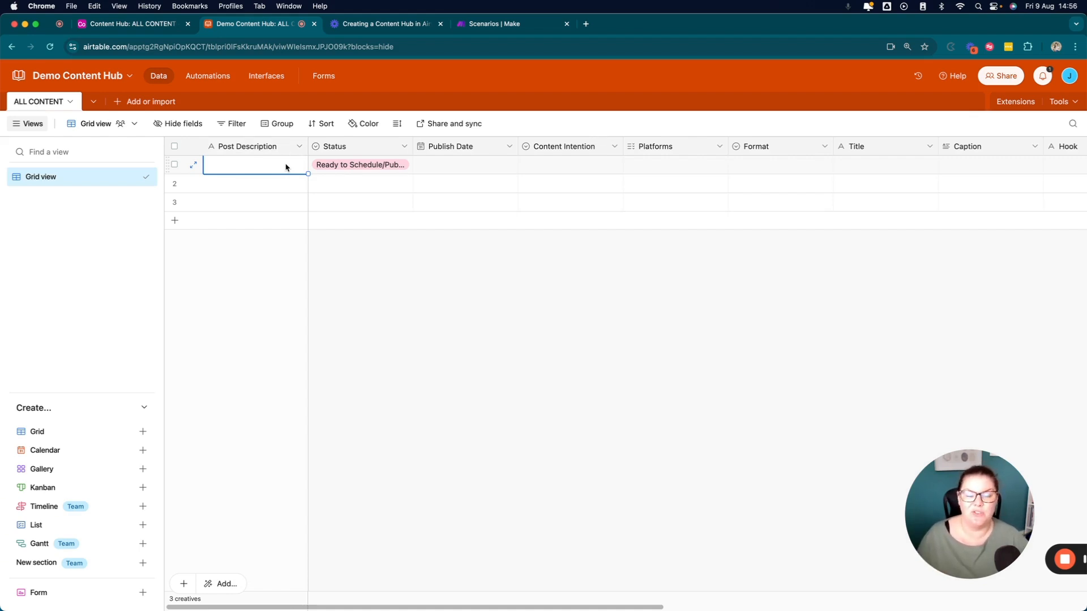
{"action": "scroll", "coordinate": [677, 166], "scroll_direction": "right", "scroll_amount": 2}
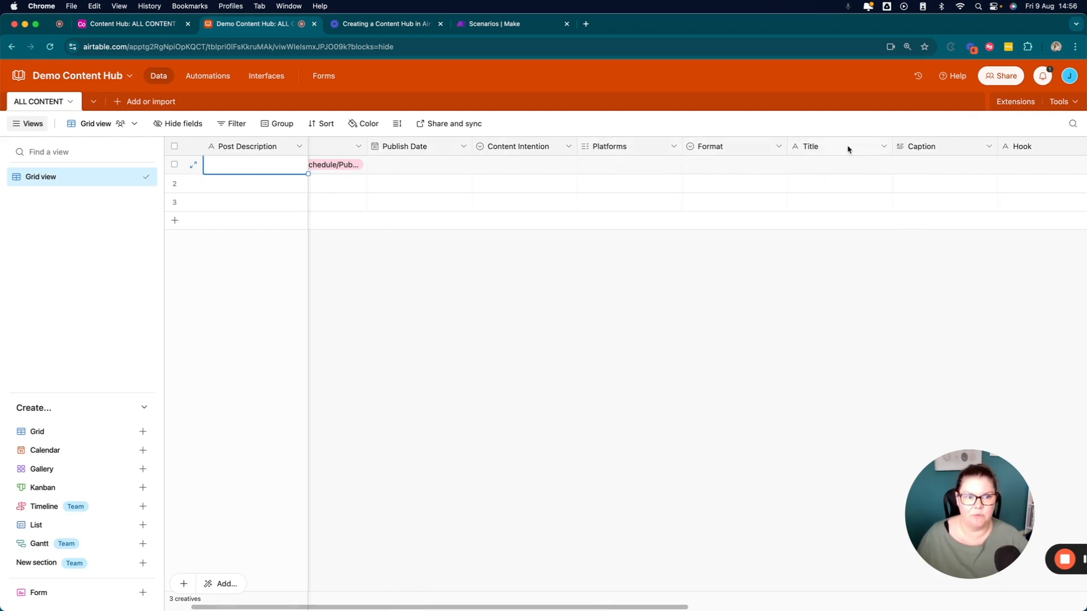
{"action": "scroll", "coordinate": [461, 146], "scroll_direction": "left", "scroll_amount": 2}
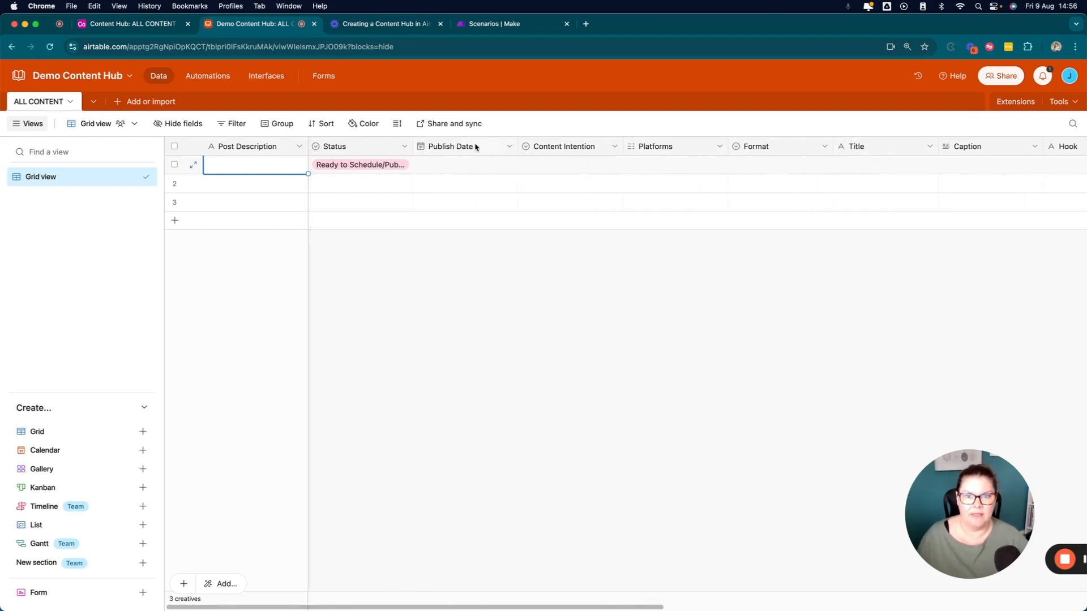
{"action": "left_click_drag", "start_coordinate": [477, 148], "coordinate": [845, 163]}
{"action": "scroll", "coordinate": [717, 153], "scroll_direction": "left", "scroll_amount": 7}
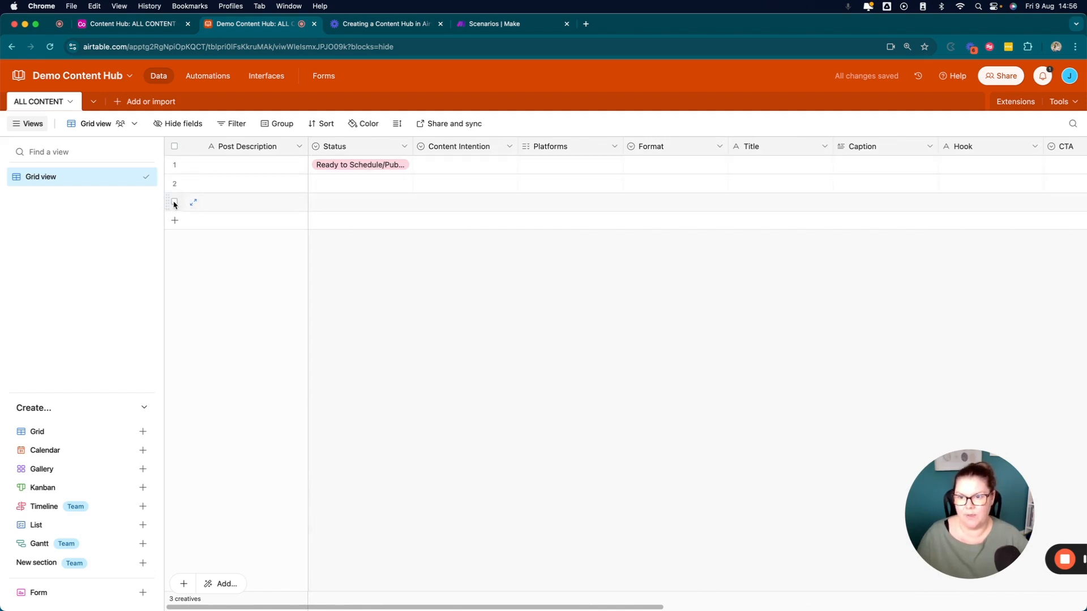
Step: Enter Demo Post 1 as the first record's Post Description and set its Content Intention to Visibility / Awareness
{"action": "left_click", "coordinate": [250, 167]}
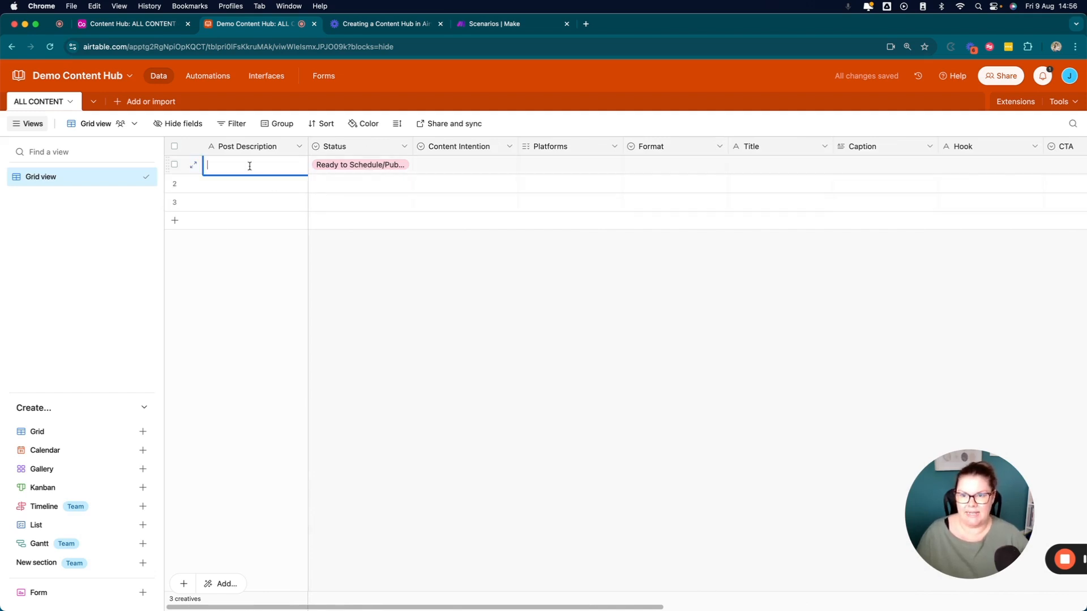
{"action": "type", "text": "Demo Post 1"}
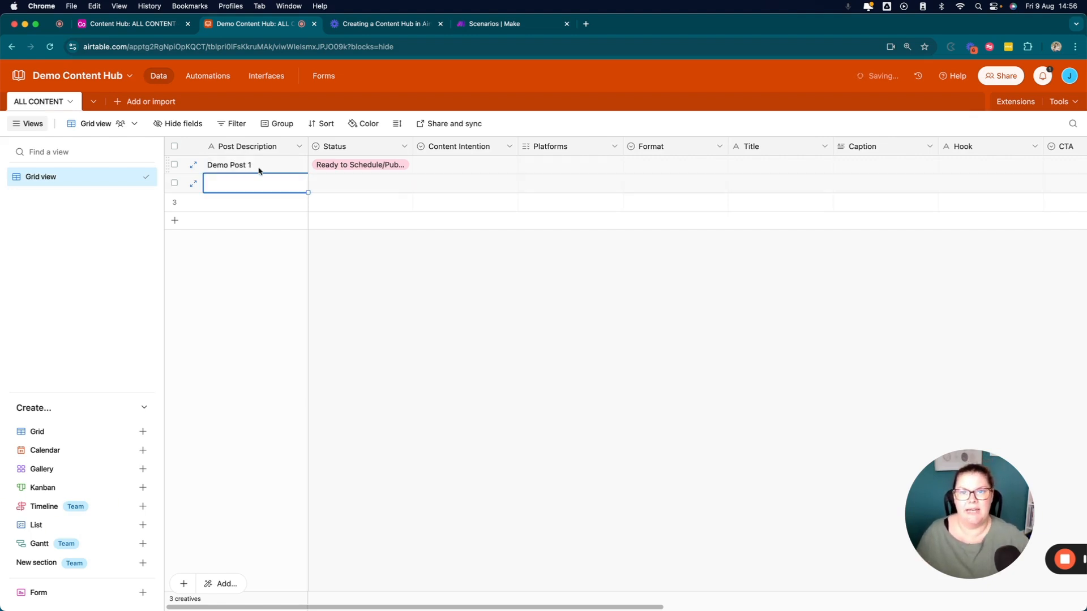
{"action": "left_click", "coordinate": [473, 167]}
{"action": "left_click", "coordinate": [511, 166]}
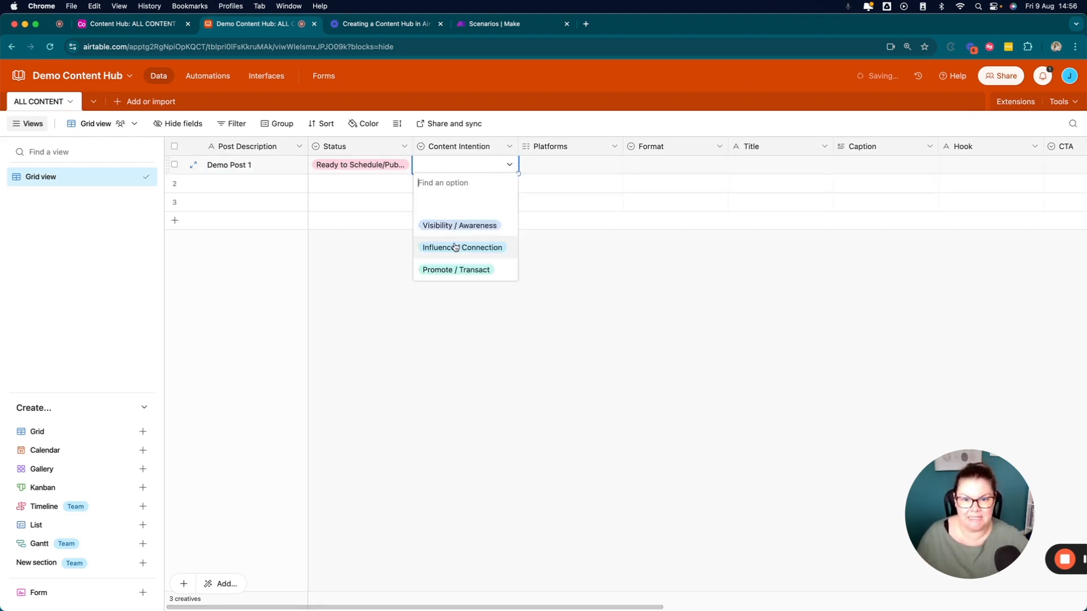
{"action": "left_click", "coordinate": [459, 225]}
Step: Add Instagram Reels, Facebook Reels and Stories as the Platforms of the Demo Post 1 record
{"action": "left_click", "coordinate": [573, 169]}
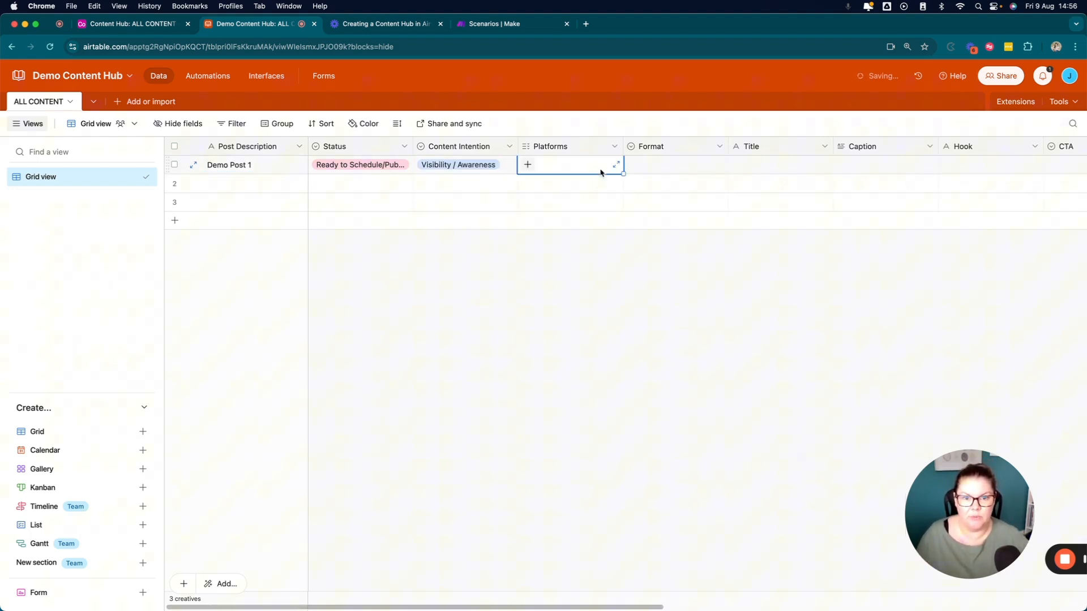
{"action": "left_click", "coordinate": [527, 165]}
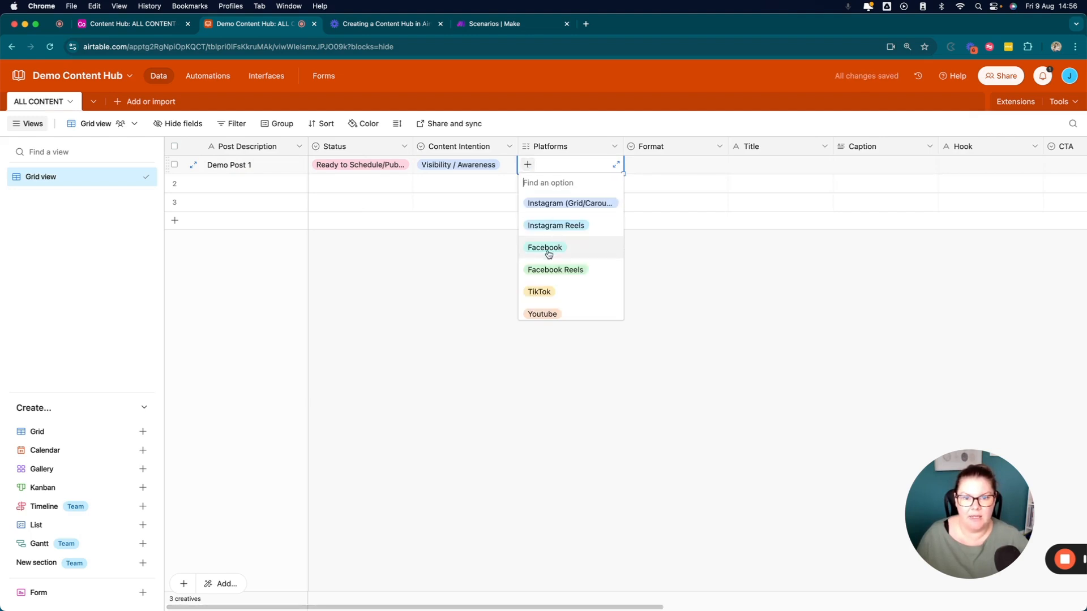
{"action": "left_click", "coordinate": [549, 227]}
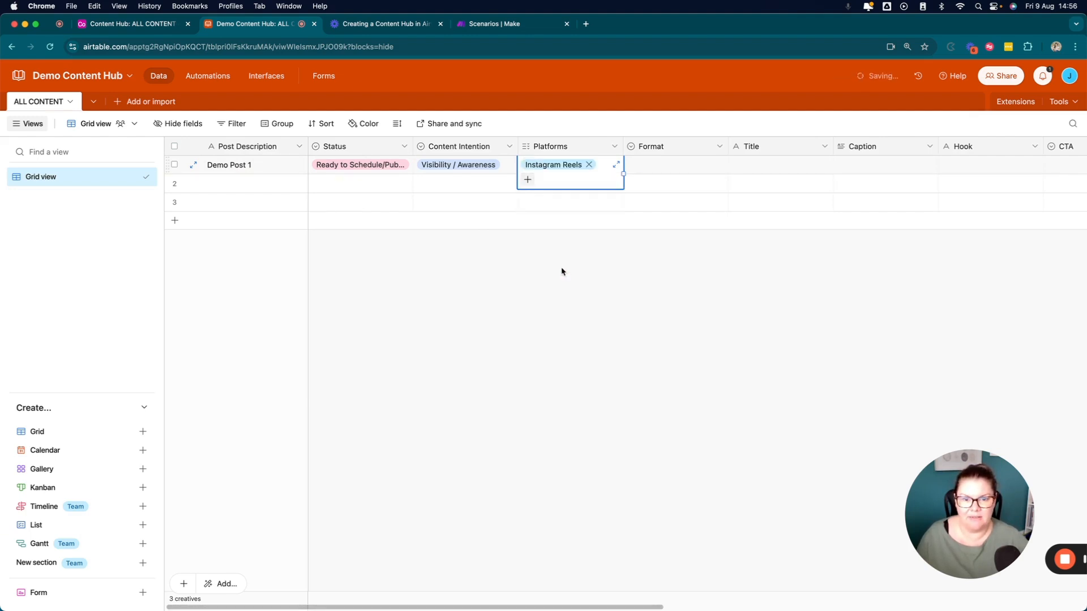
{"action": "left_click_drag", "start_coordinate": [528, 185], "coordinate": [533, 192]}
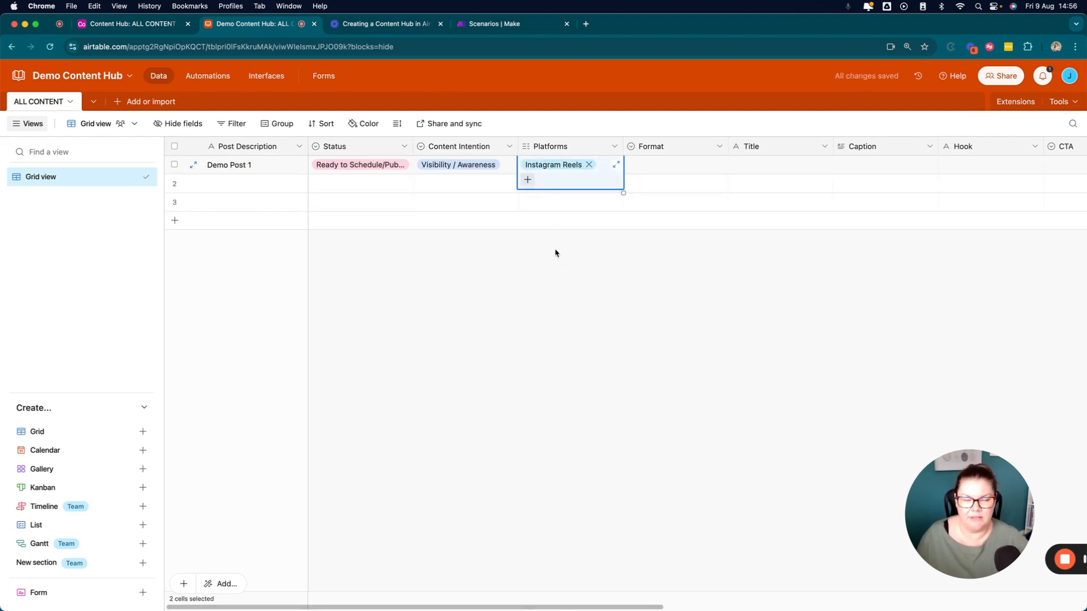
{"action": "left_click", "coordinate": [525, 179]}
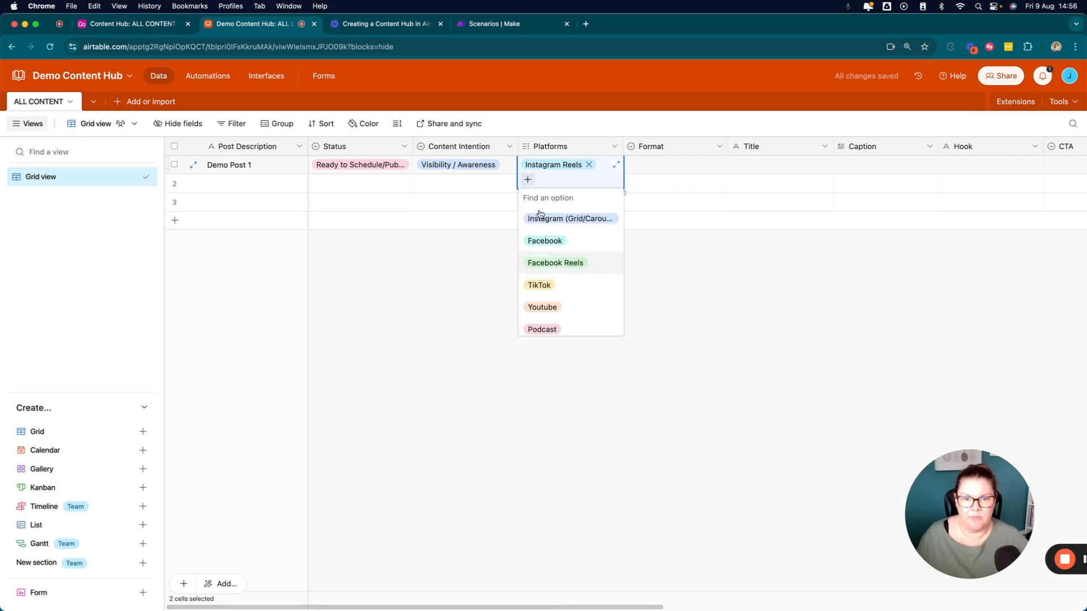
{"action": "left_click", "coordinate": [557, 262]}
{"action": "left_click", "coordinate": [604, 180]}
{"action": "scroll", "coordinate": [595, 273], "scroll_direction": "down", "scroll_amount": 3}
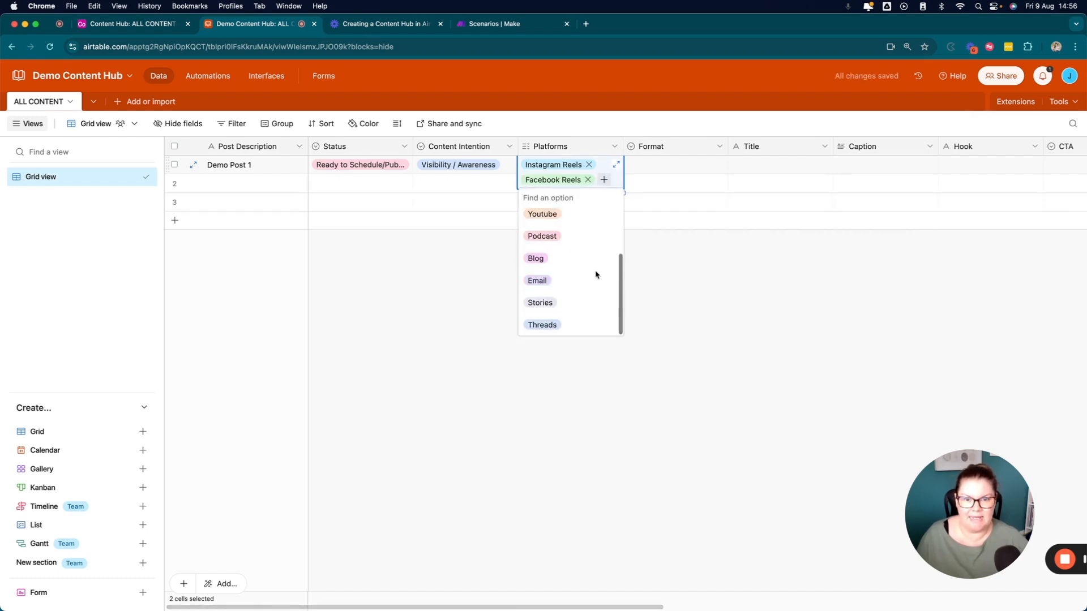
{"action": "left_click", "coordinate": [549, 305]}
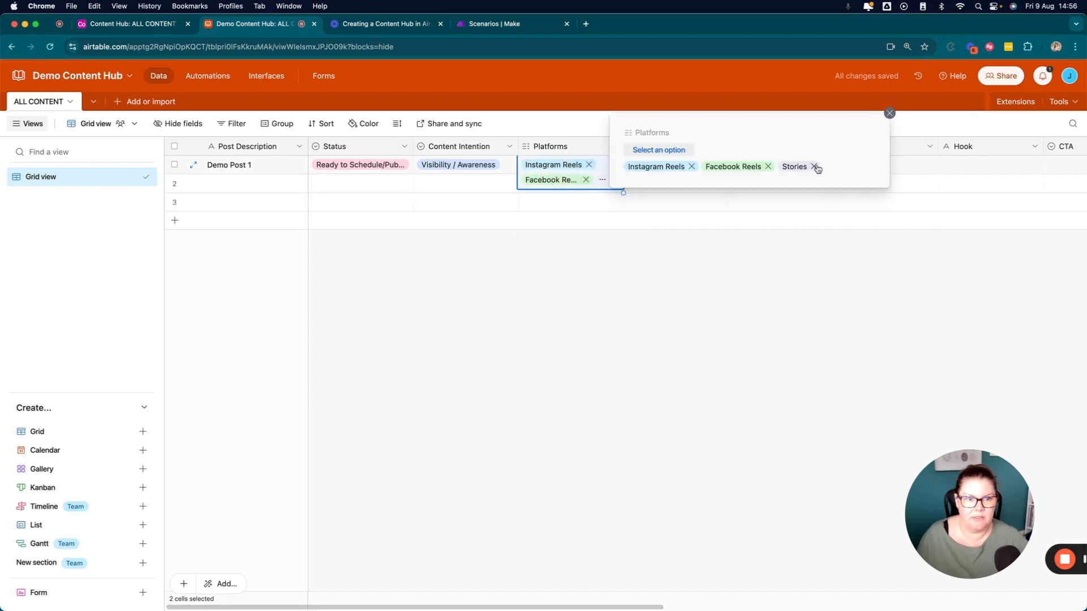
Step: Replace Stories with TikTok among Demo Post 1's selected Platforms
{"action": "left_click", "coordinate": [817, 166]}
{"action": "left_click", "coordinate": [645, 152]}
{"action": "left_click", "coordinate": [654, 216]}
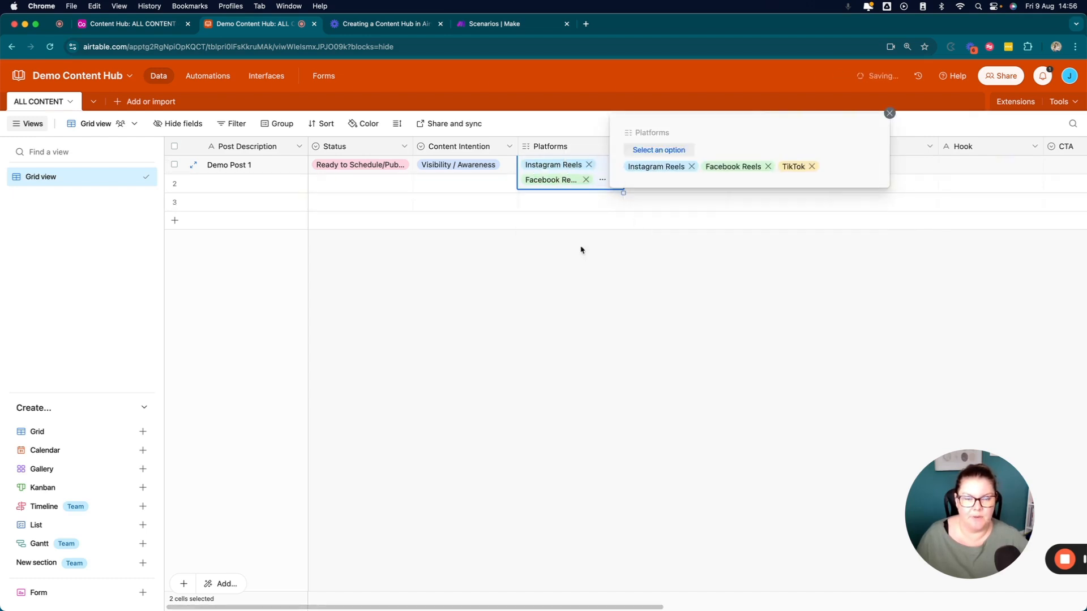
{"action": "left_click", "coordinate": [550, 274]}
Step: Set Demo Post 1's Format to Video and enter "3 Ways to Organise Your Content" as its Title
{"action": "left_click", "coordinate": [668, 168]}
{"action": "left_click", "coordinate": [720, 165]}
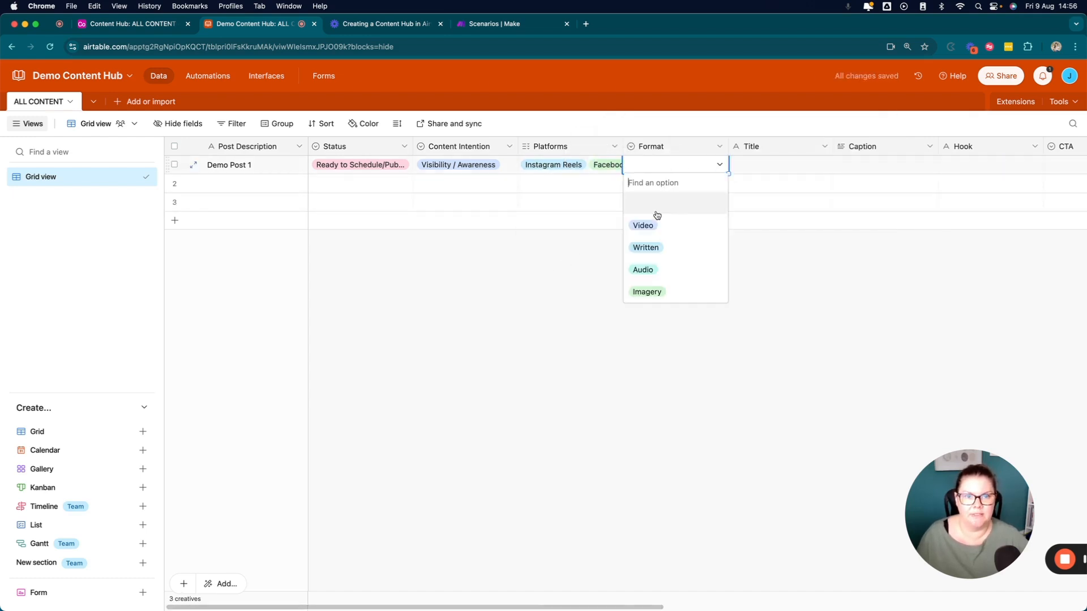
{"action": "left_click", "coordinate": [656, 219]}
{"action": "left_click", "coordinate": [759, 165]}
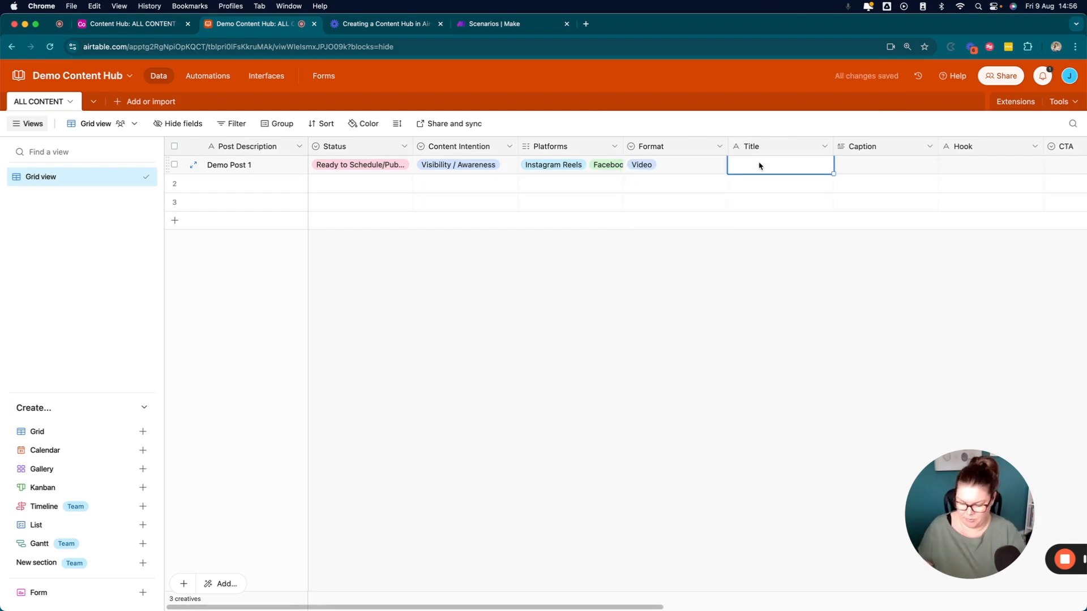
{"action": "type", "text": "3 W"}
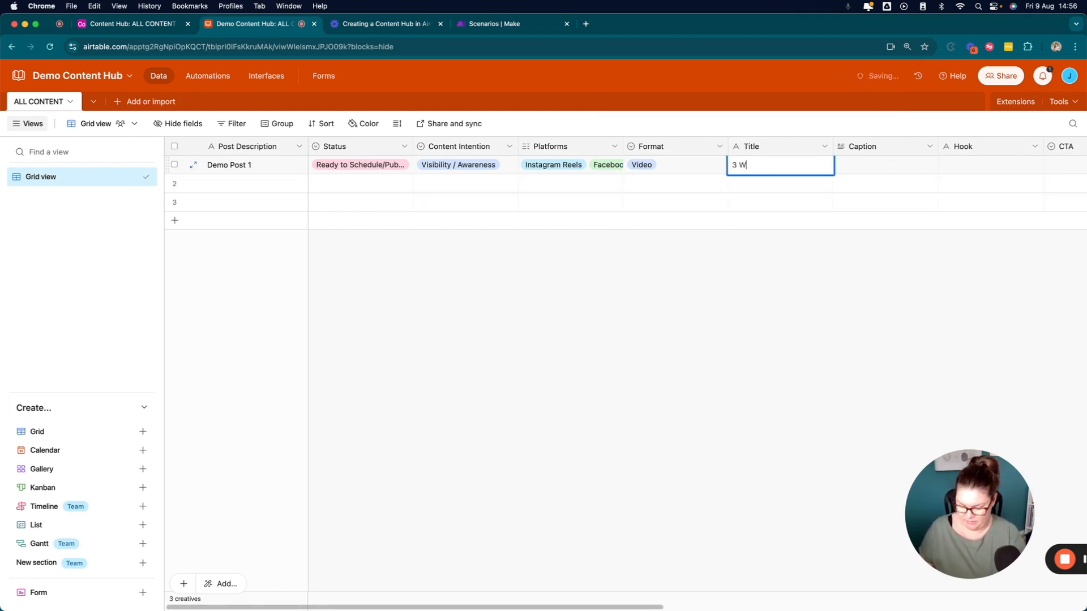
{"action": "type", "text": "ays to Organise Your Co"}
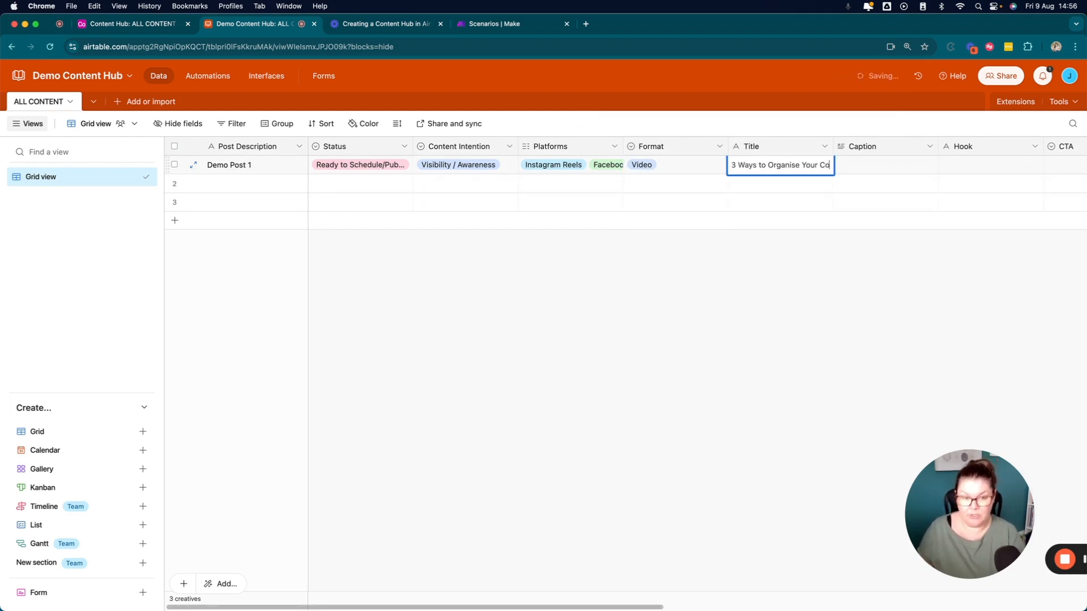
{"action": "type", "text": "ntent"}
{"action": "key", "text": "Tab"}
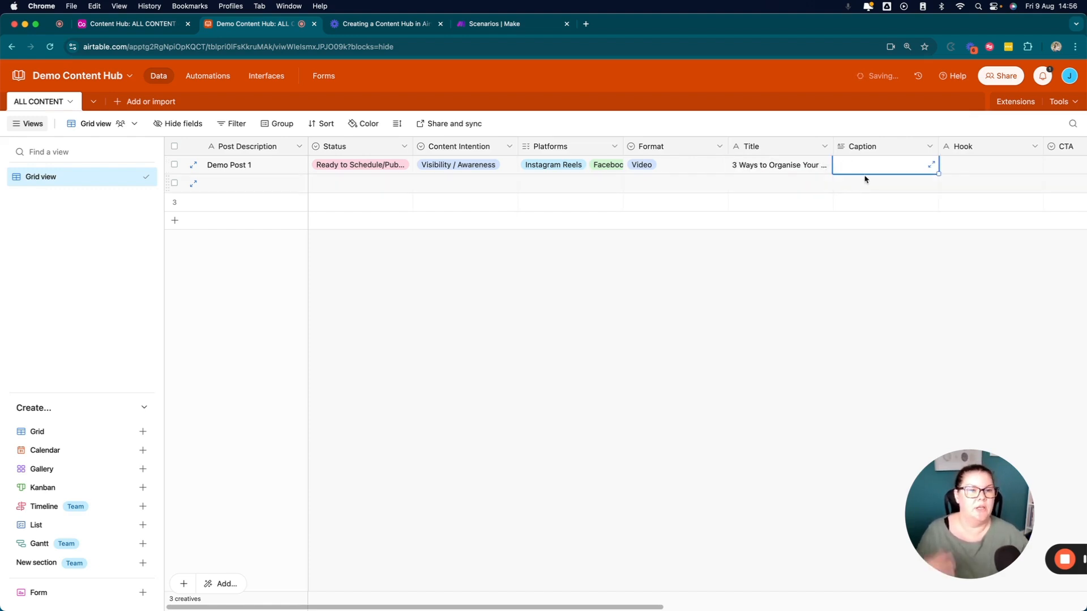
Step: Set Demo Post 1's CTA to Name of Lead magnet and its Publish Date to 10/8/2024
{"action": "scroll", "coordinate": [866, 174], "scroll_direction": "right", "scroll_amount": 10}
{"action": "left_click", "coordinate": [447, 165]}
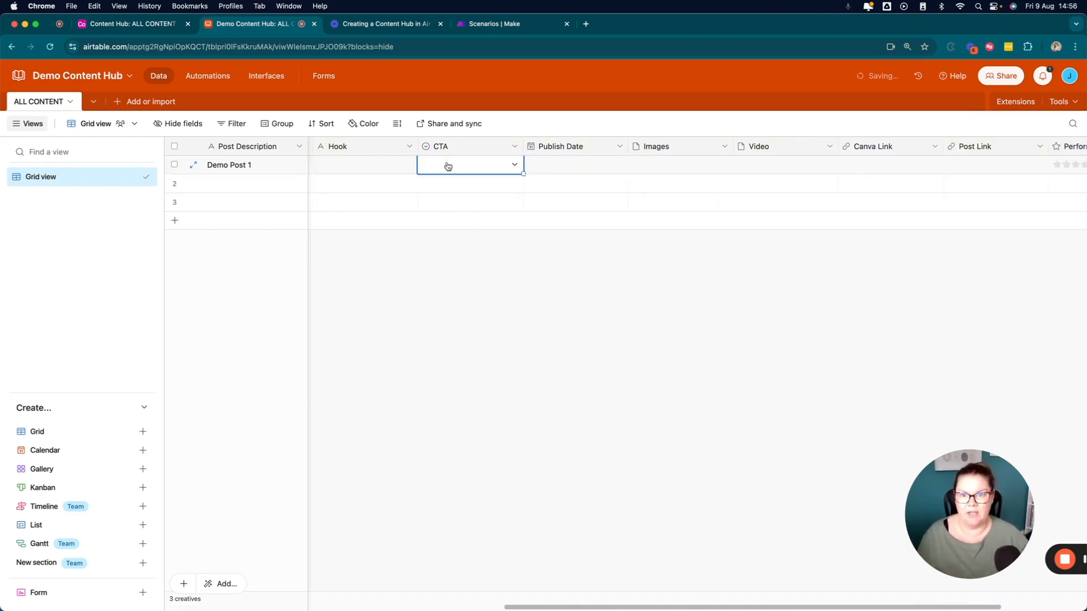
{"action": "left_click", "coordinate": [514, 165]}
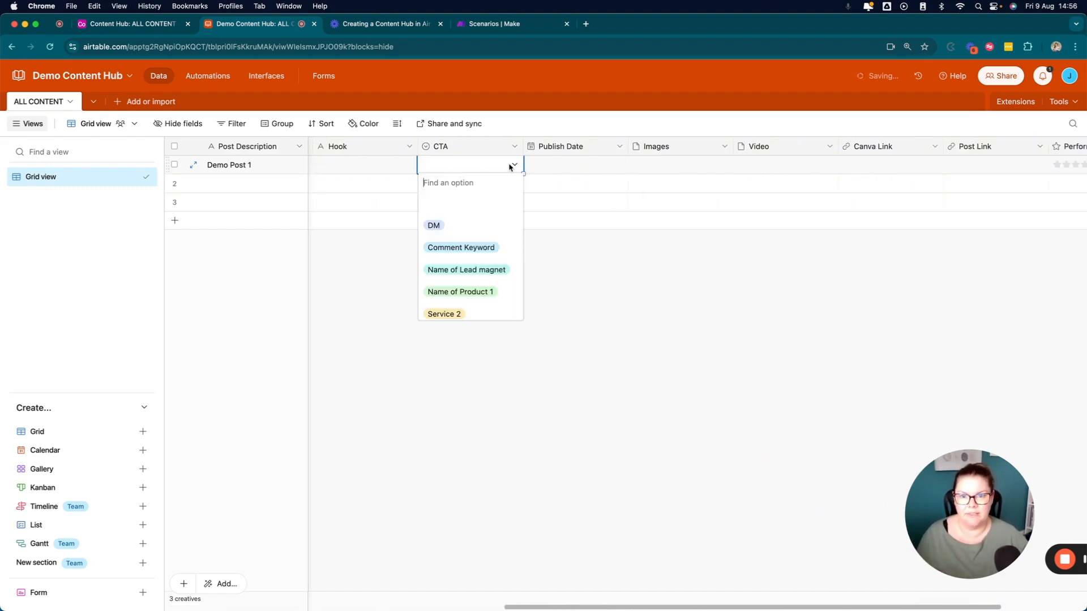
{"action": "left_click", "coordinate": [474, 270]}
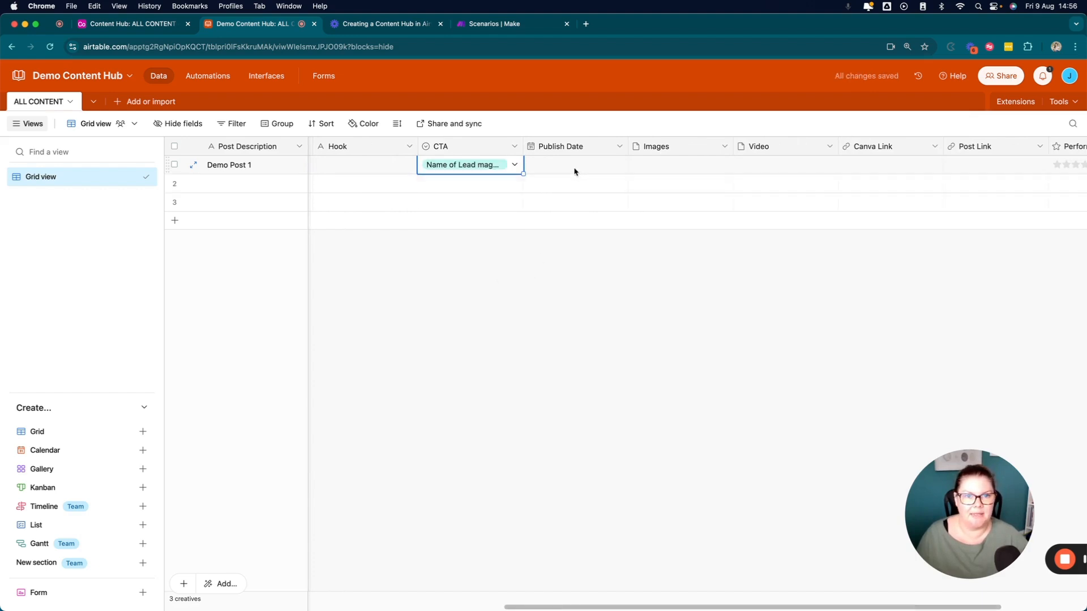
{"action": "left_click", "coordinate": [557, 167]}
{"action": "left_click", "coordinate": [557, 167]}
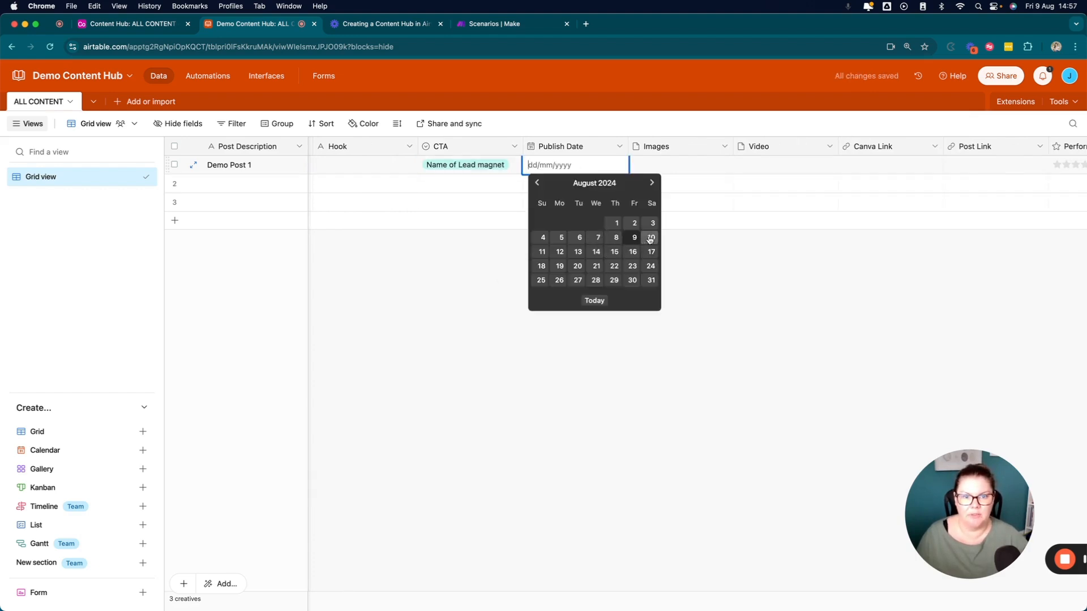
{"action": "left_click", "coordinate": [651, 238]}
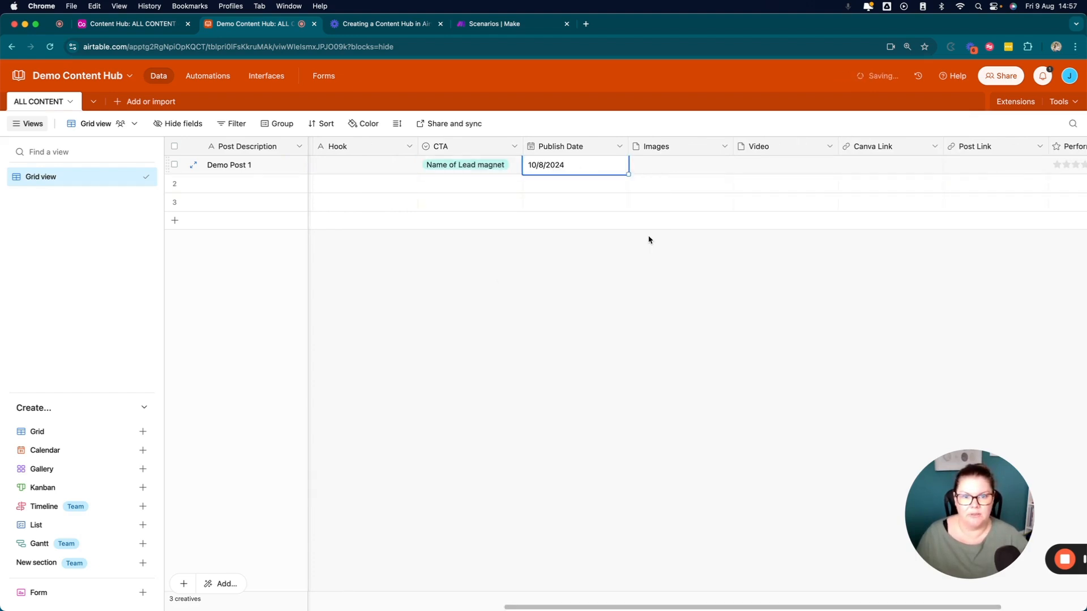
Step: Create a collaborative Kanban view of the ALL CONTENT table named "Content by Status"
{"action": "scroll", "coordinate": [625, 172], "scroll_direction": "right", "scroll_amount": 5}
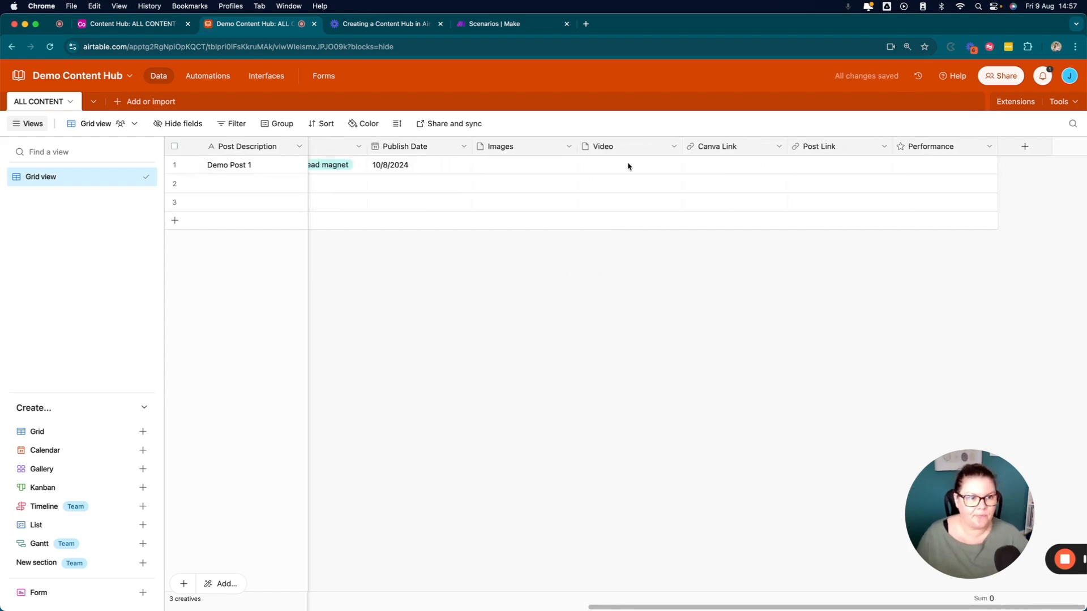
{"action": "scroll", "coordinate": [628, 166], "scroll_direction": "left", "scroll_amount": 15}
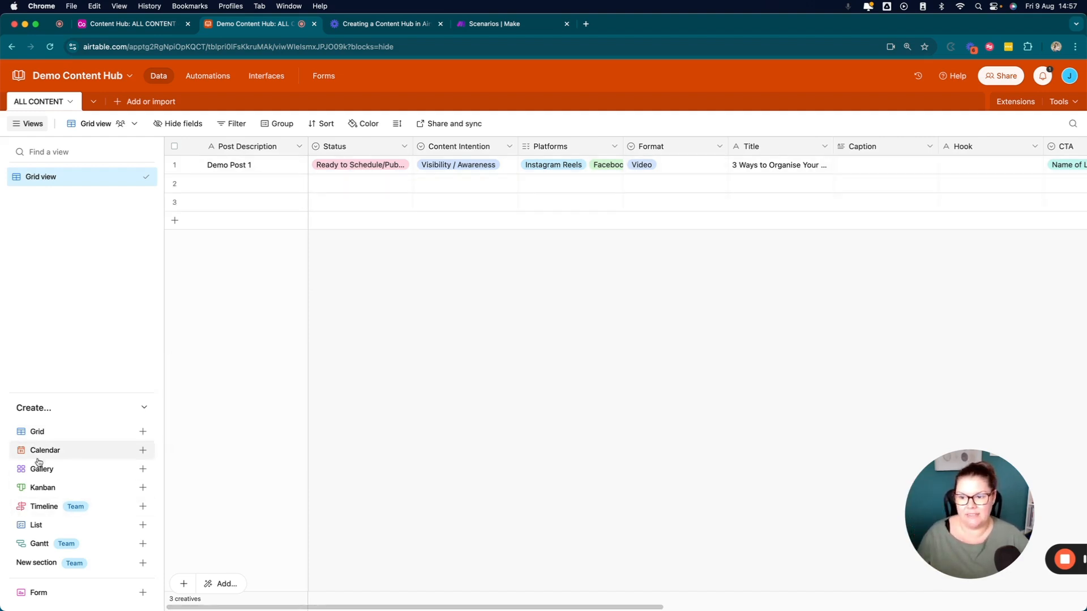
{"action": "mouse_move", "coordinate": [43, 488]}
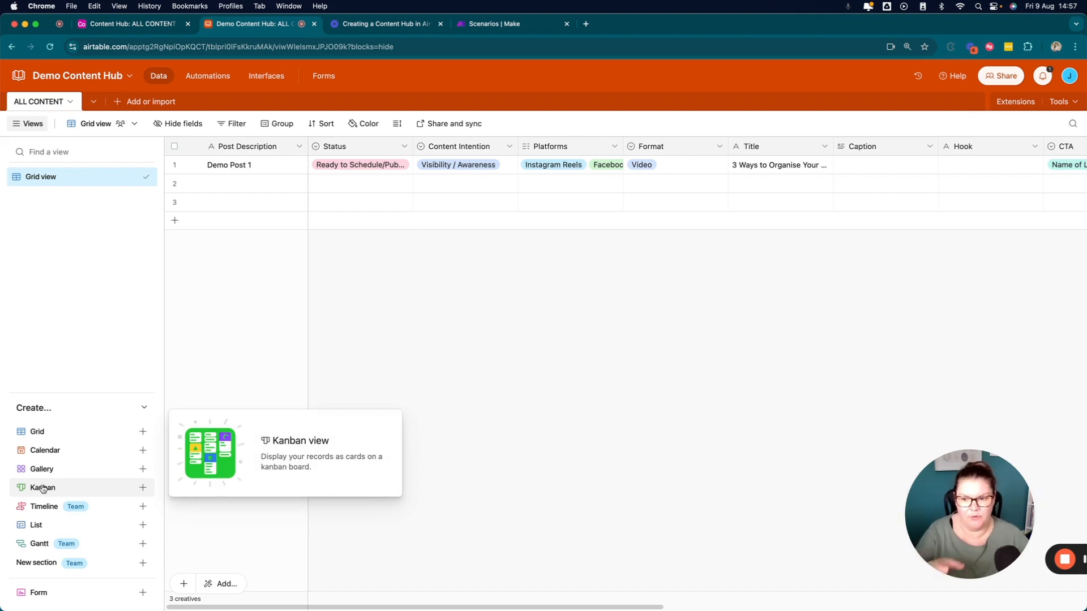
{"action": "left_click", "coordinate": [46, 491]}
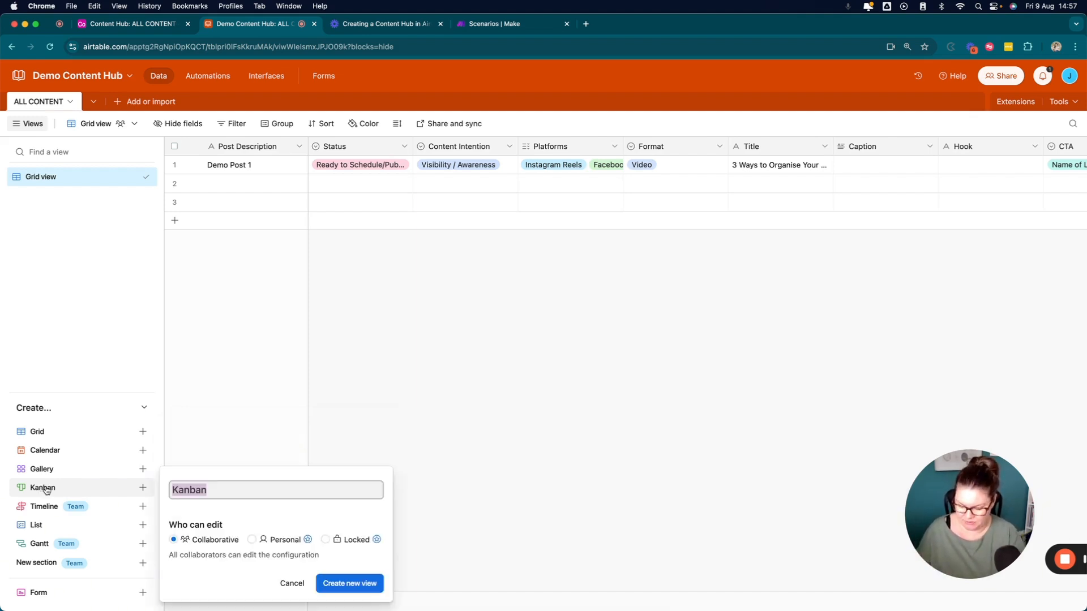
{"action": "type", "text": "Content by Status"}
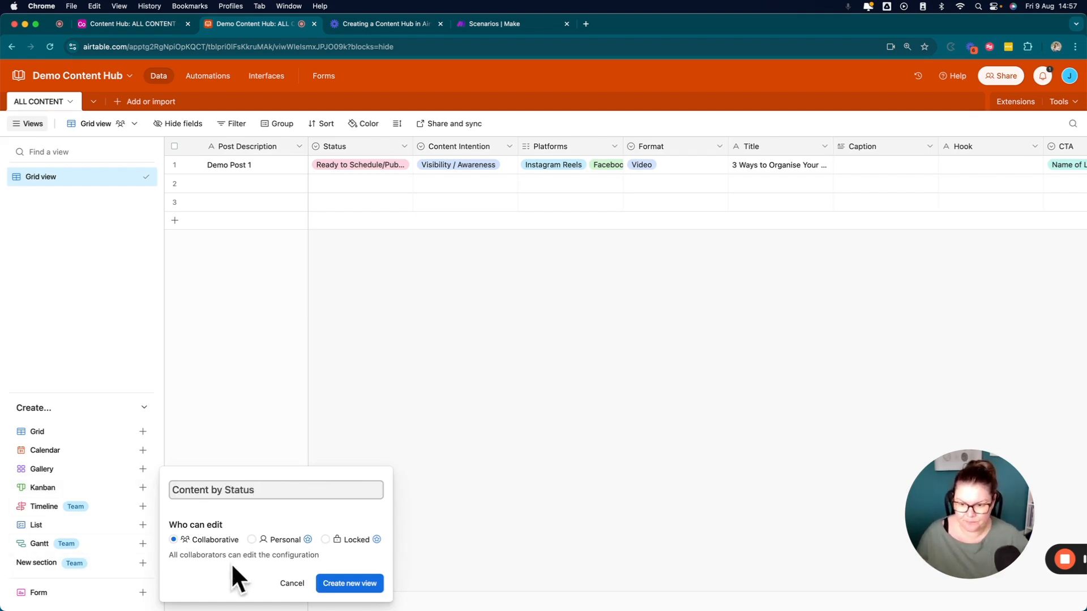
{"action": "left_click", "coordinate": [360, 583]}
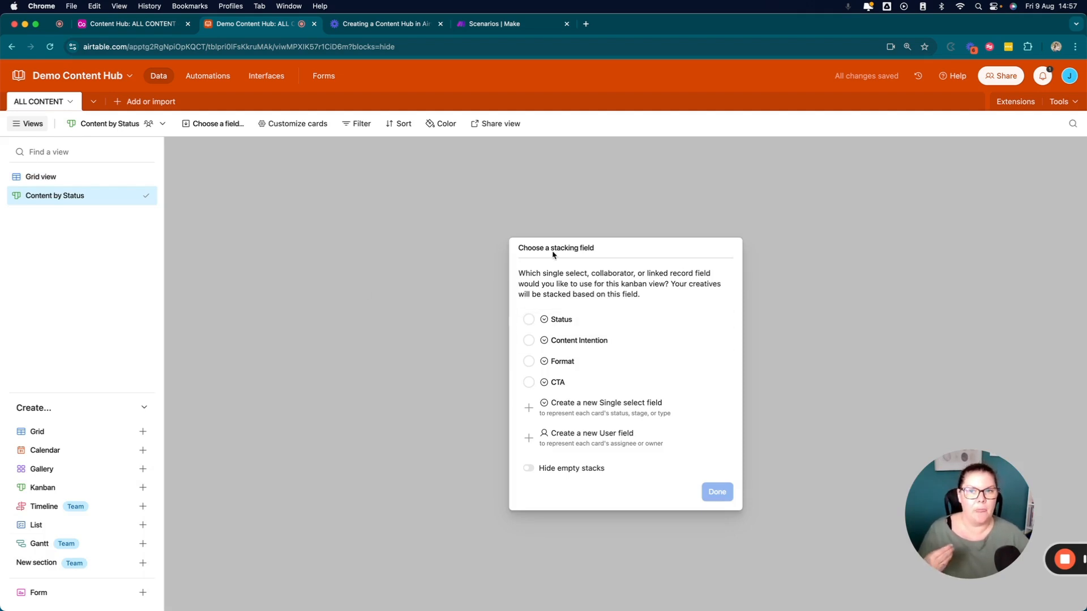
Step: Stack the Content by Status board by the Status field, leaving empty stacks shown, and look through its stacks
{"action": "left_click", "coordinate": [528, 320]}
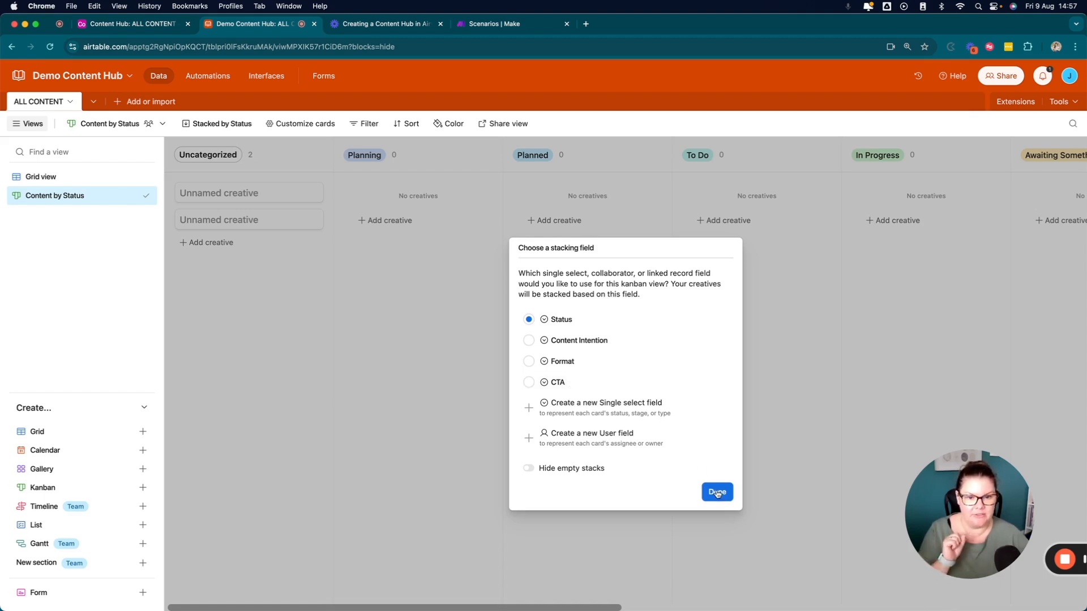
{"action": "left_click", "coordinate": [530, 470]}
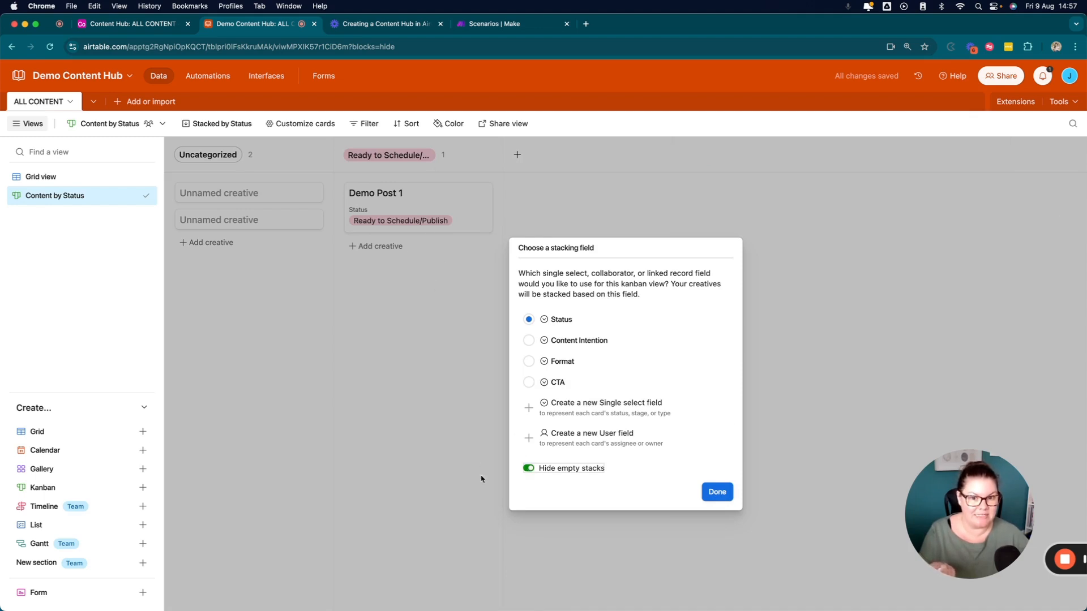
{"action": "left_click", "coordinate": [528, 471]}
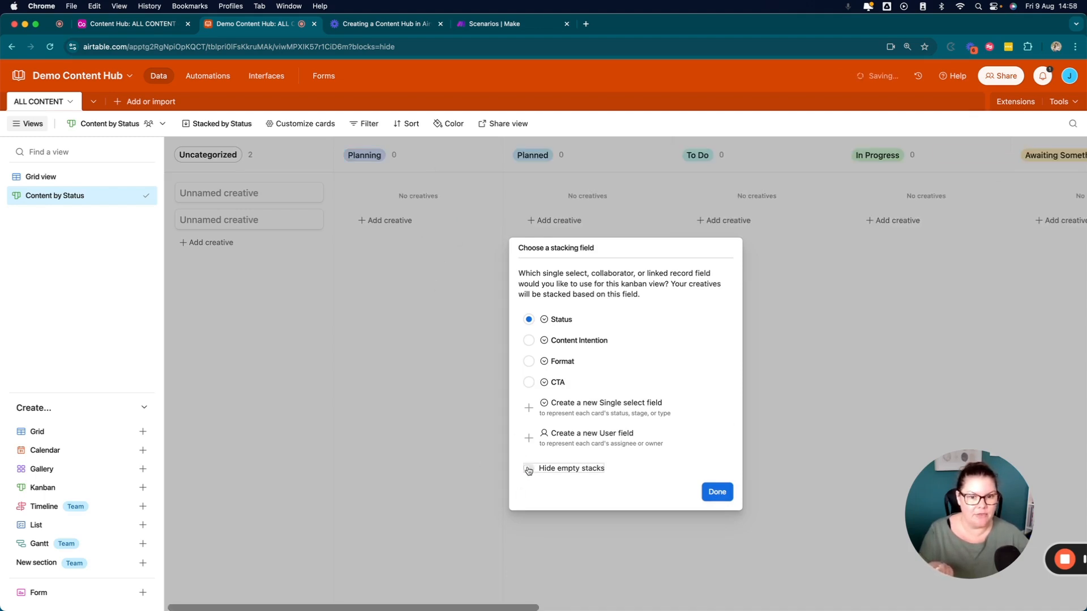
{"action": "left_click", "coordinate": [717, 493]}
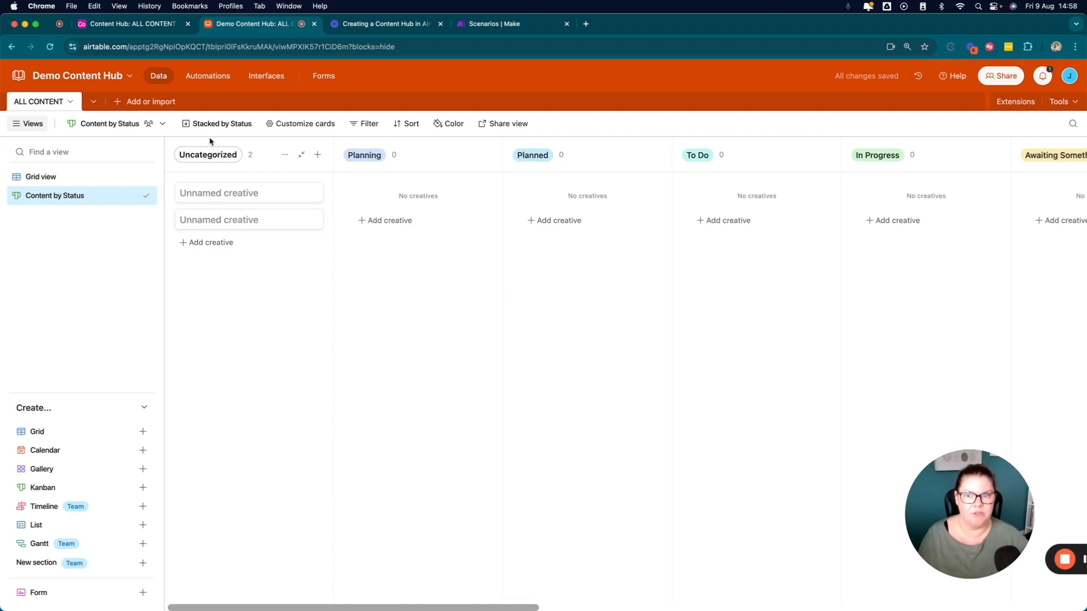
{"action": "scroll", "coordinate": [444, 223], "scroll_direction": "right", "scroll_amount": 10}
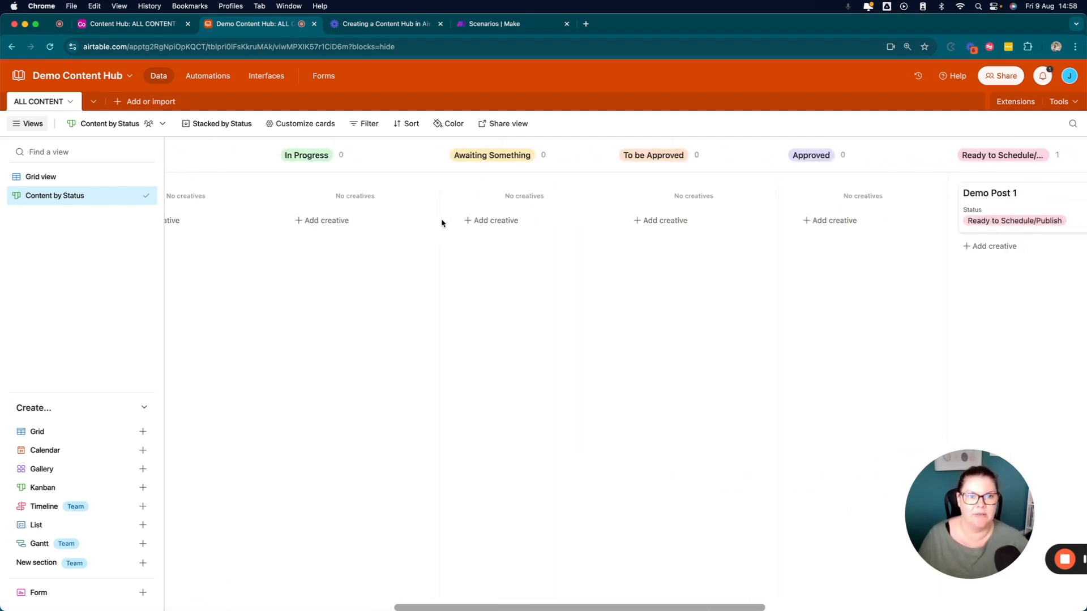
{"action": "scroll", "coordinate": [441, 223], "scroll_direction": "right", "scroll_amount": 7}
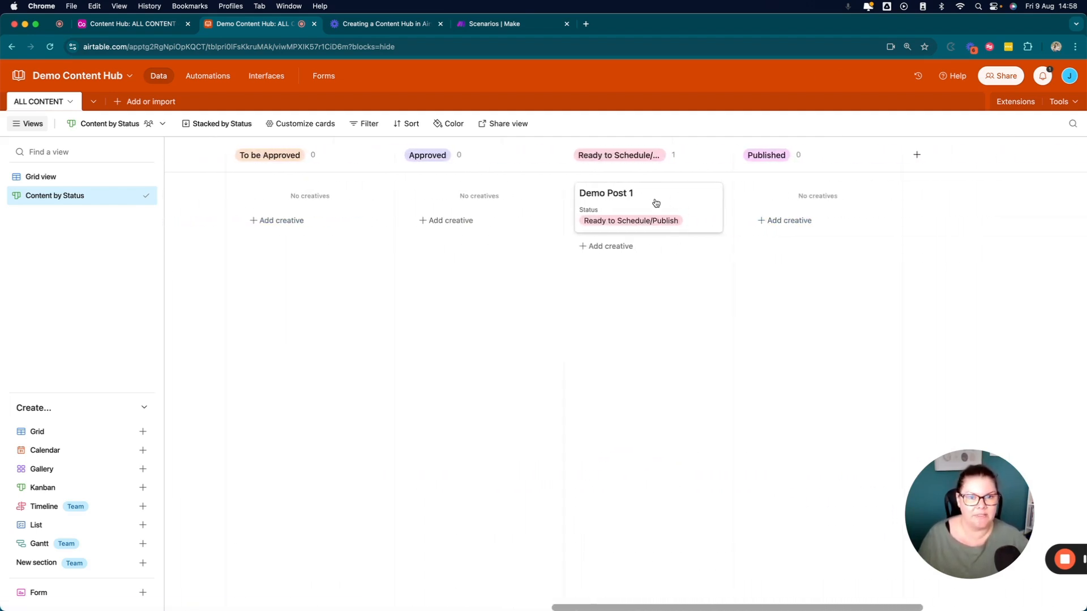
{"action": "scroll", "coordinate": [656, 203], "scroll_direction": "left", "scroll_amount": 15}
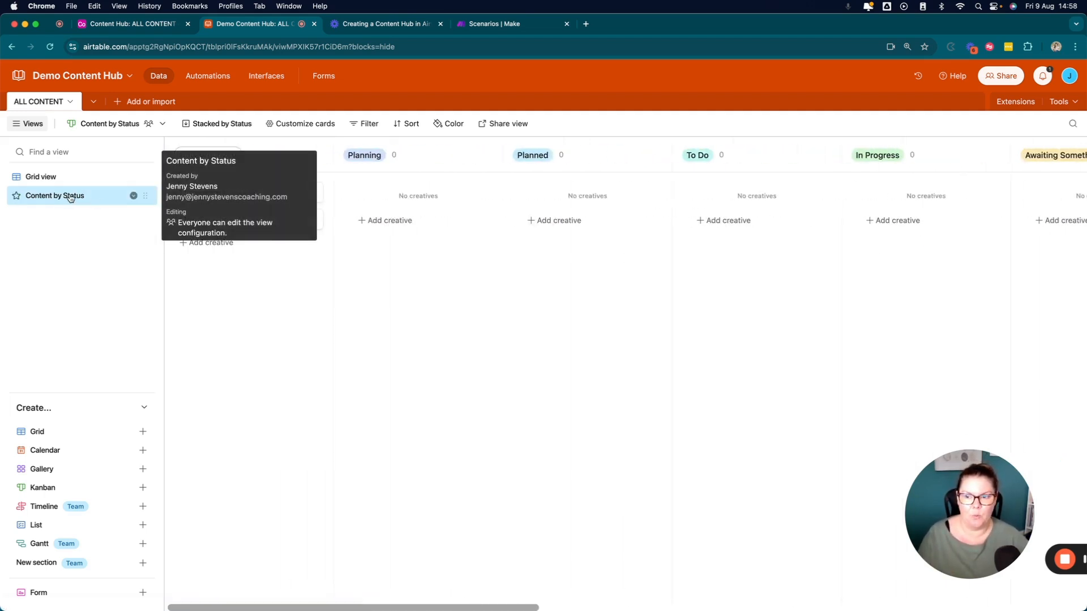
Step: Create a collaborative Kanban view named "Content by CTA" and stack it by the CTA field
{"action": "left_click", "coordinate": [56, 488]}
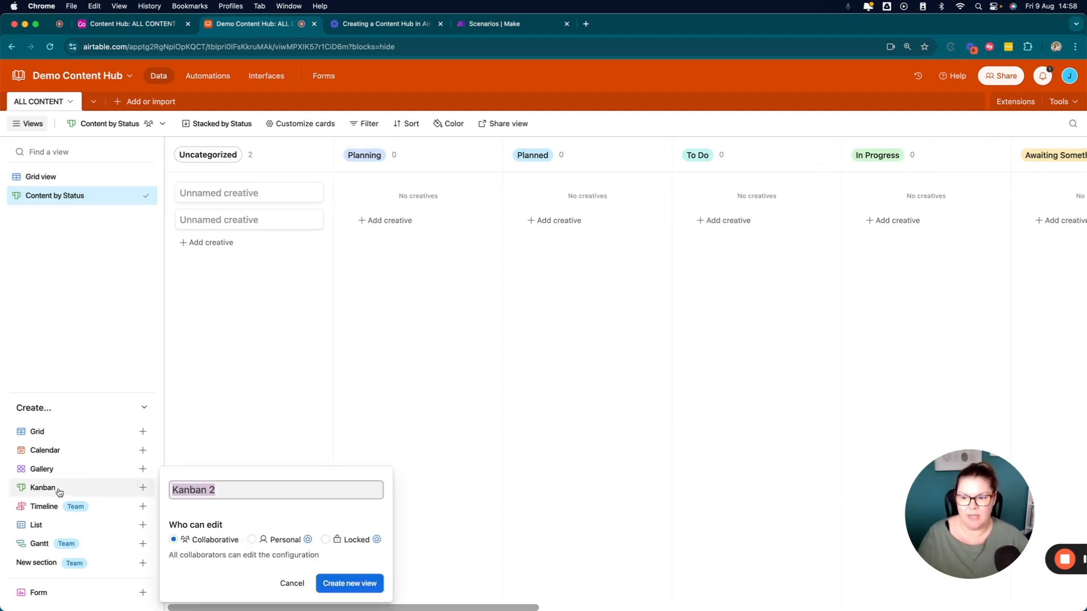
{"action": "type", "text": "Content by CTA"}
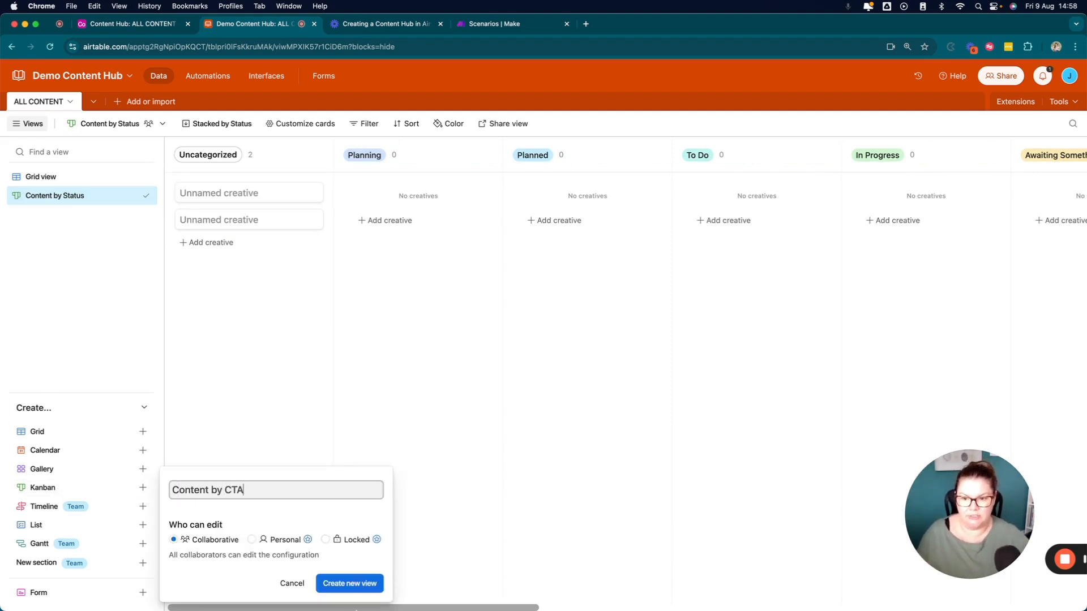
{"action": "left_click", "coordinate": [350, 584]}
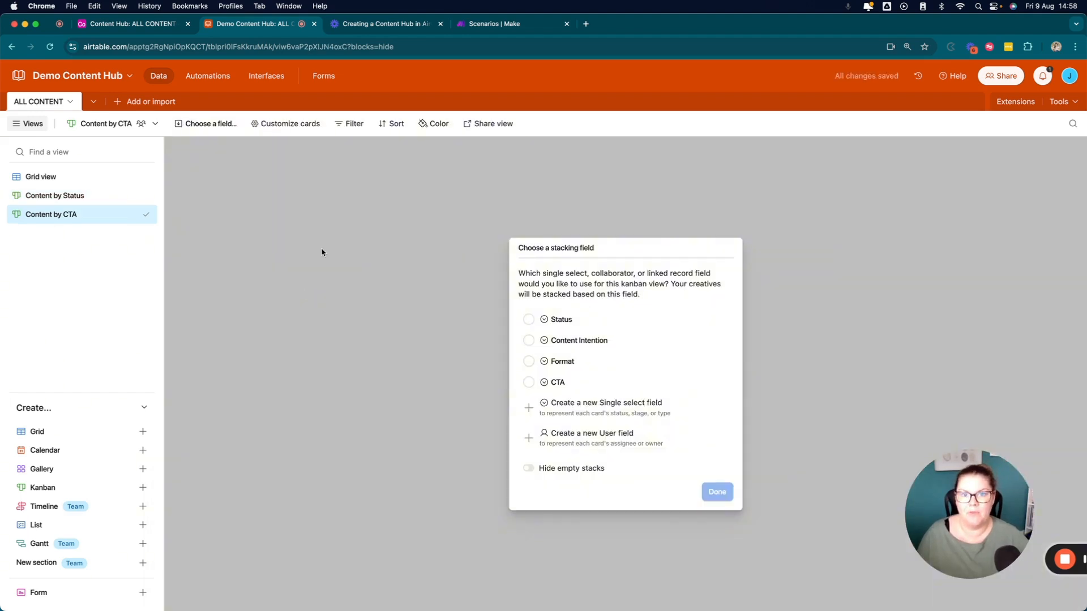
{"action": "left_click", "coordinate": [528, 383]}
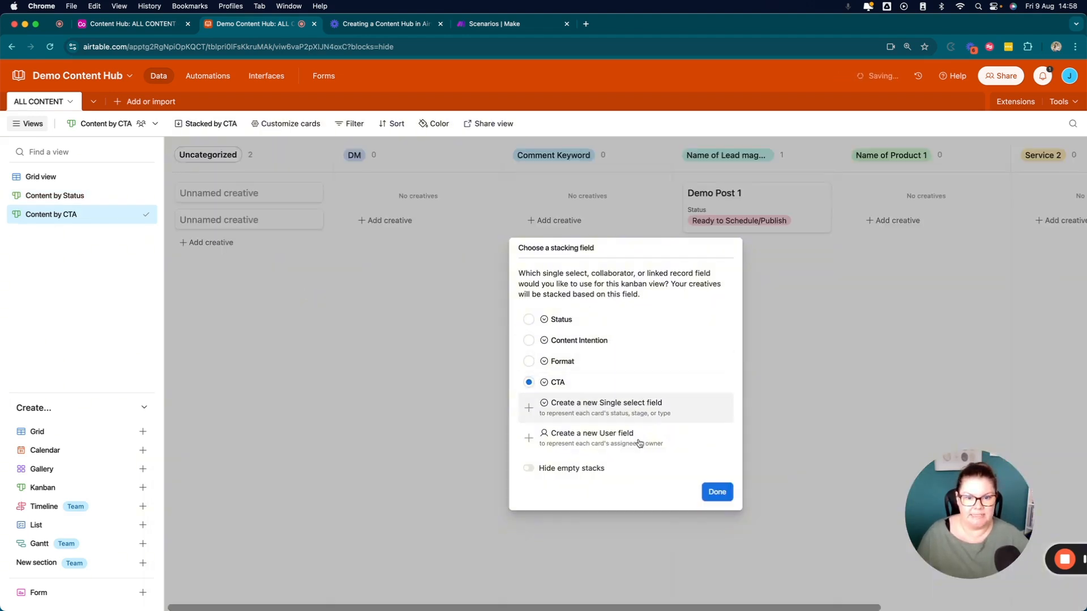
{"action": "left_click", "coordinate": [717, 492]}
{"action": "scroll", "coordinate": [522, 291], "scroll_direction": "right", "scroll_amount": 5}
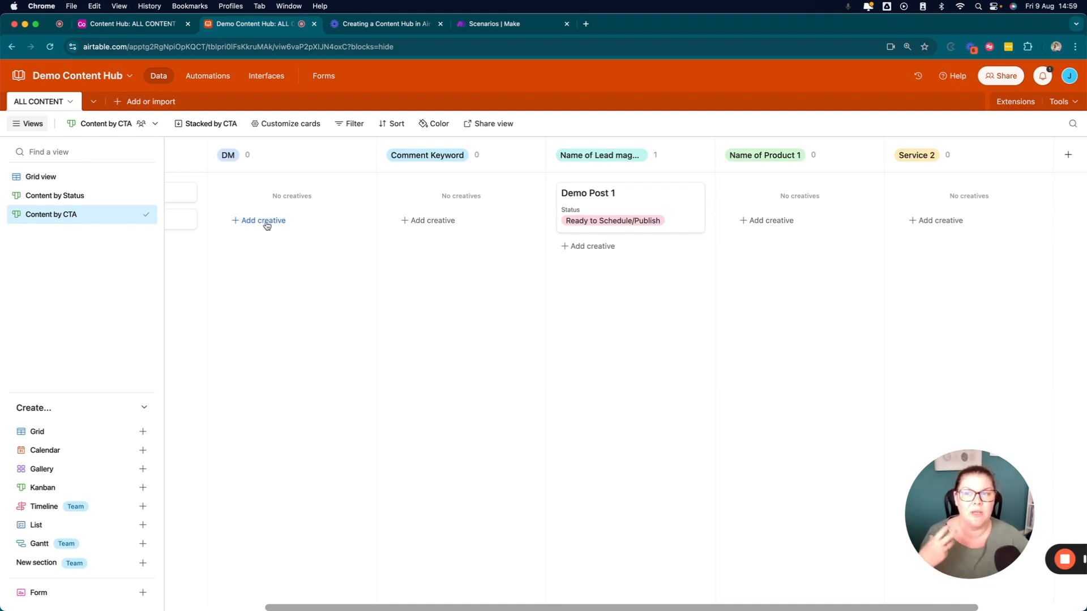
Step: Switch to the Content Hub base and examine how its Launch Content view organises posts by launch stage
{"action": "left_click", "coordinate": [146, 20]}
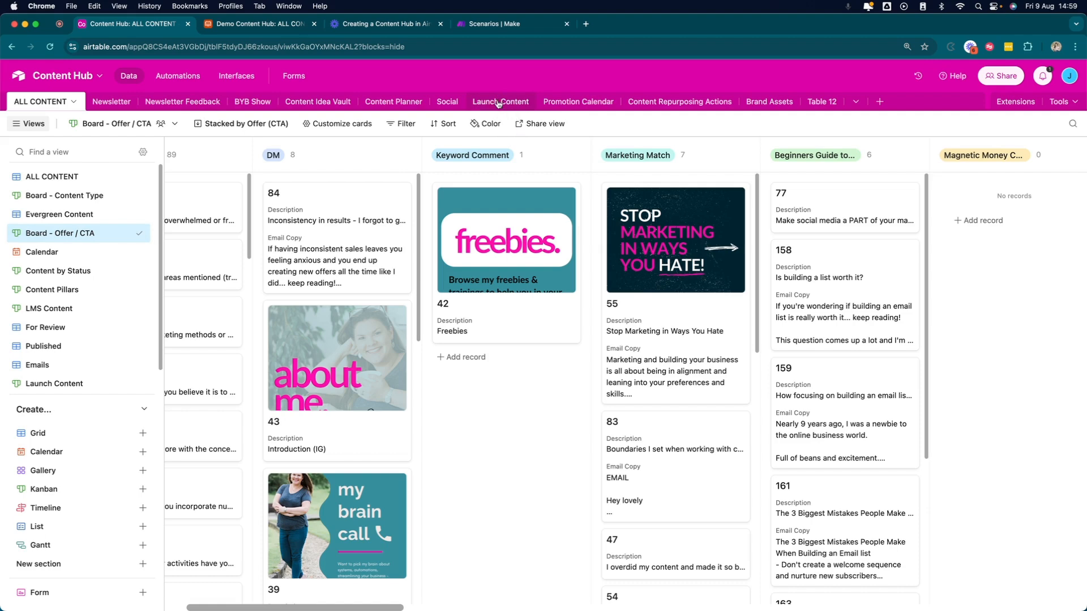
{"action": "scroll", "coordinate": [94, 299], "scroll_direction": "down", "scroll_amount": 1}
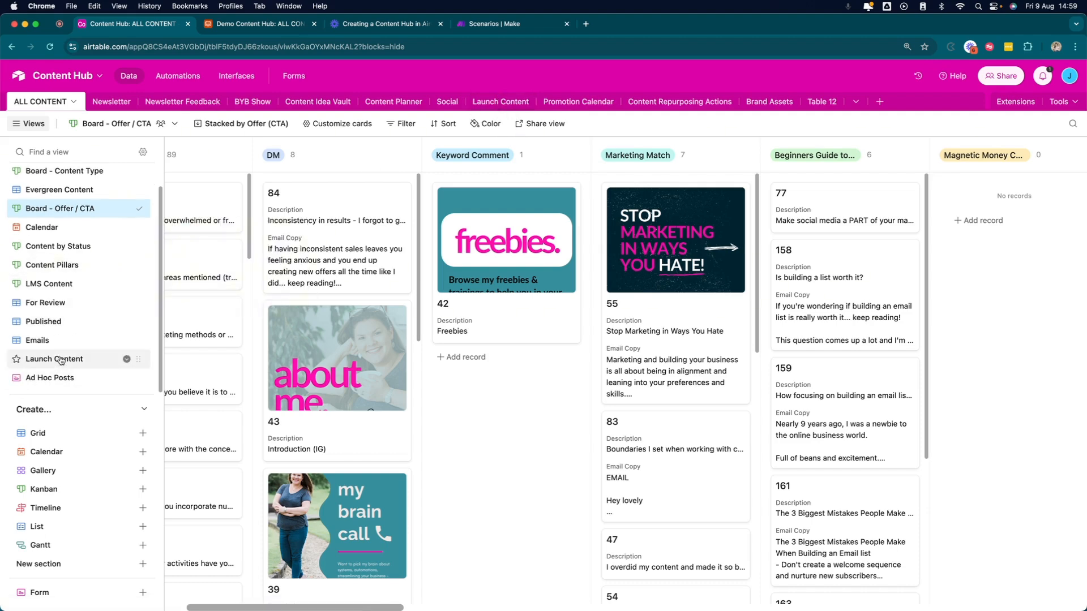
{"action": "left_click", "coordinate": [61, 360]}
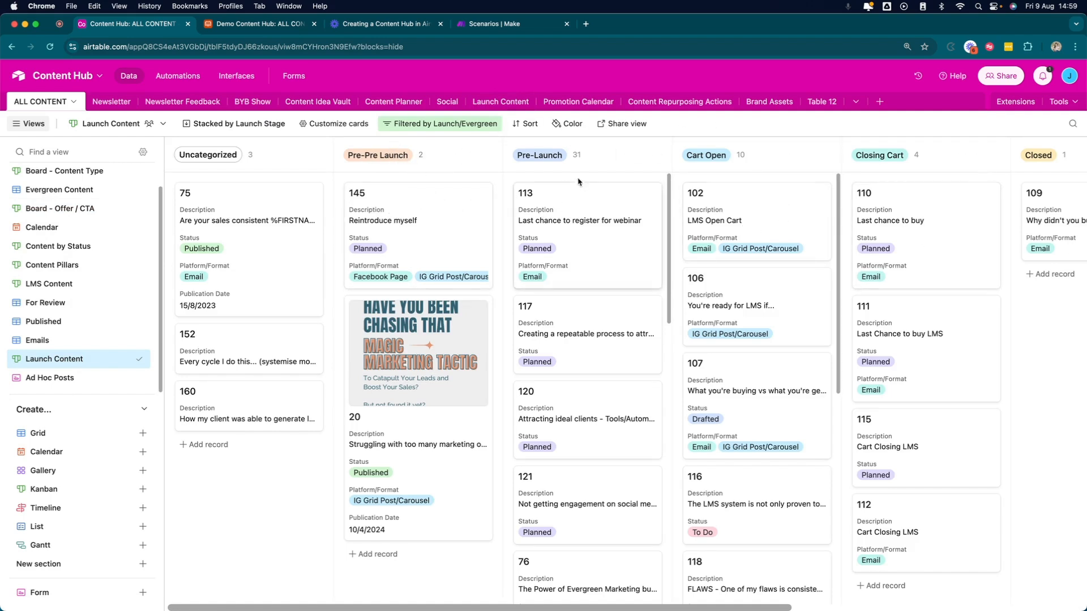
{"action": "scroll", "coordinate": [606, 207], "scroll_direction": "right", "scroll_amount": 5}
{"action": "scroll", "coordinate": [608, 204], "scroll_direction": "right", "scroll_amount": 1}
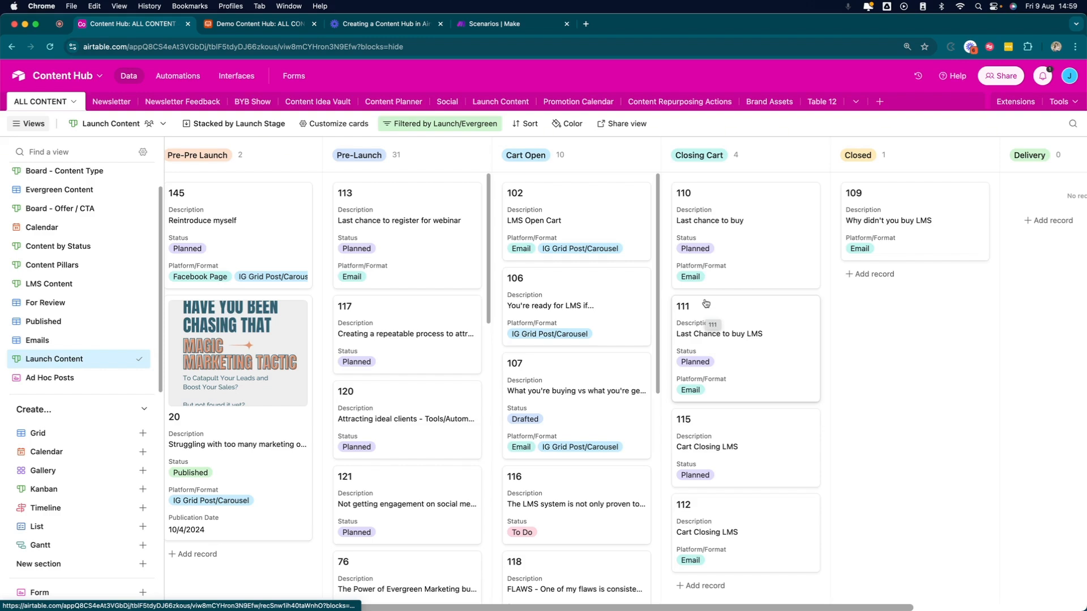
{"action": "scroll", "coordinate": [563, 357], "scroll_direction": "down", "scroll_amount": 6}
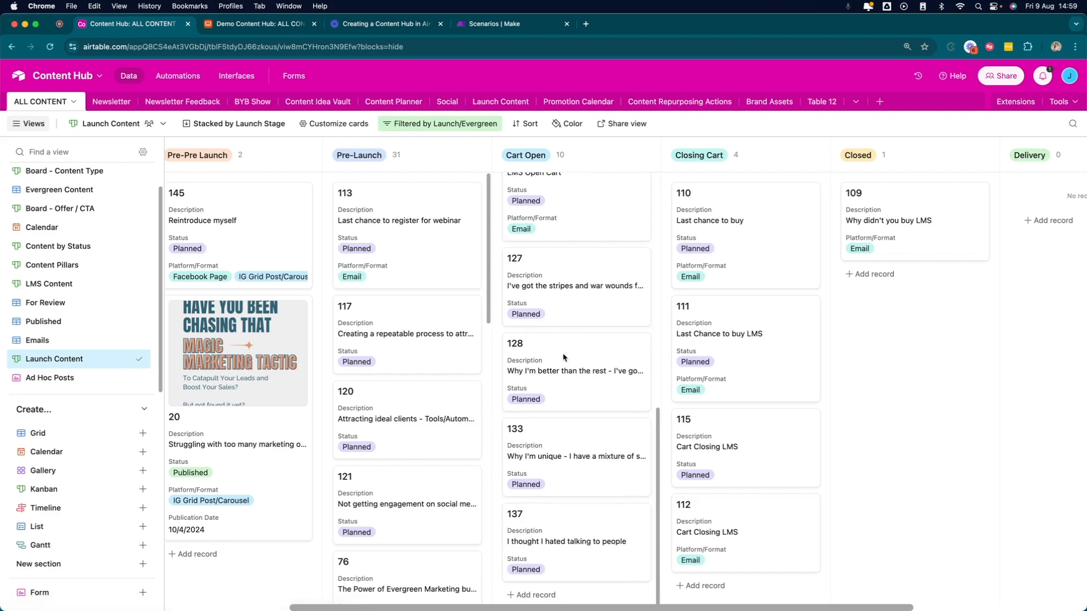
{"action": "scroll", "coordinate": [563, 357], "scroll_direction": "up", "scroll_amount": 6}
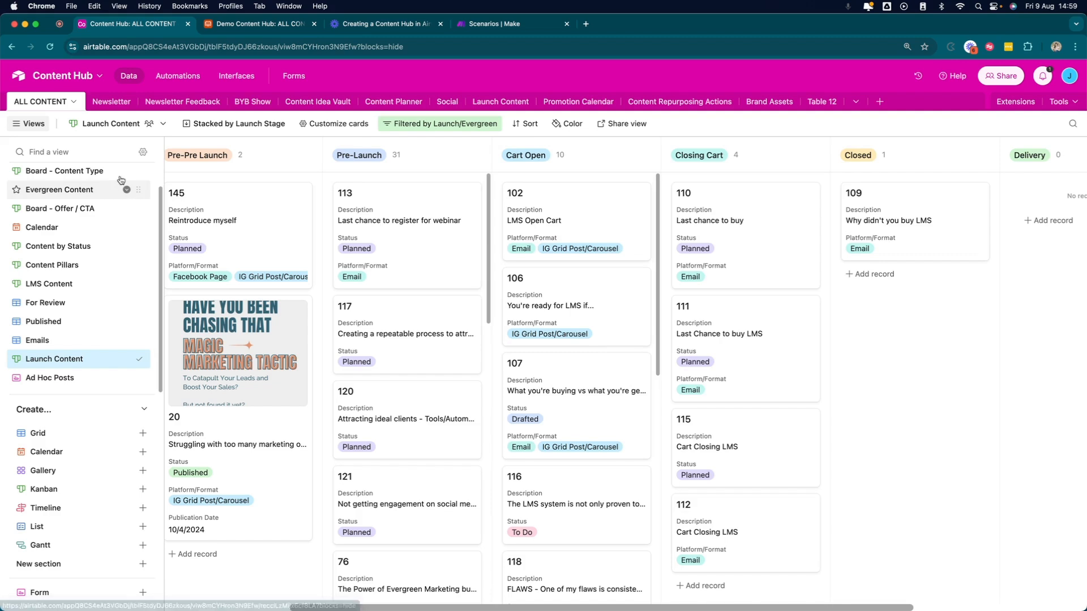
Step: Back in the Demo Content Hub base, create a Calendar view using the Publish Date field and reschedule Demo Post 1 to 13 August 2024
{"action": "left_click", "coordinate": [235, 25]}
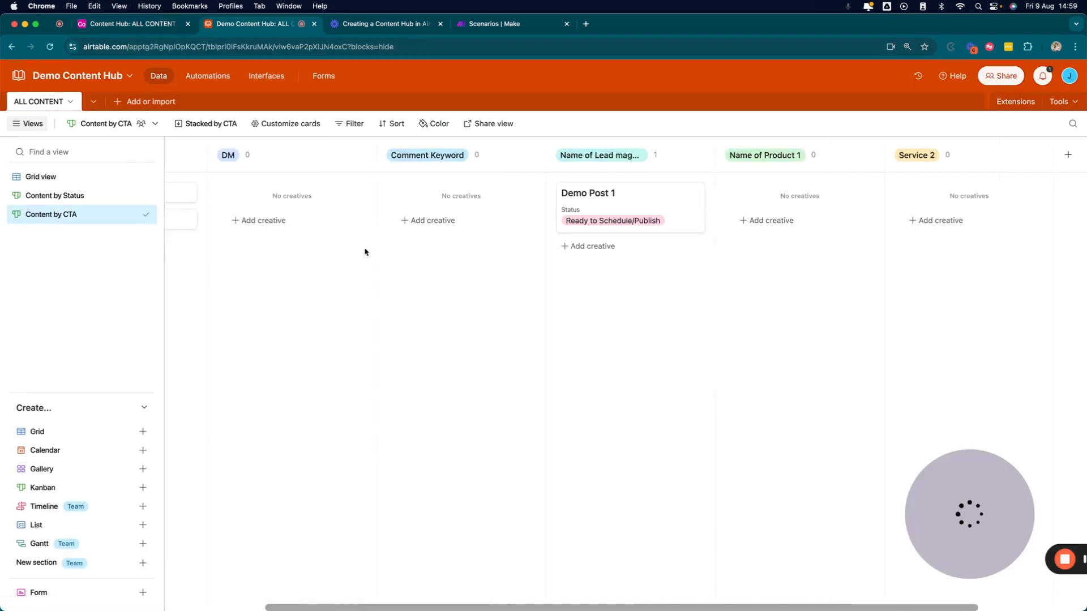
{"action": "left_click", "coordinate": [42, 450]}
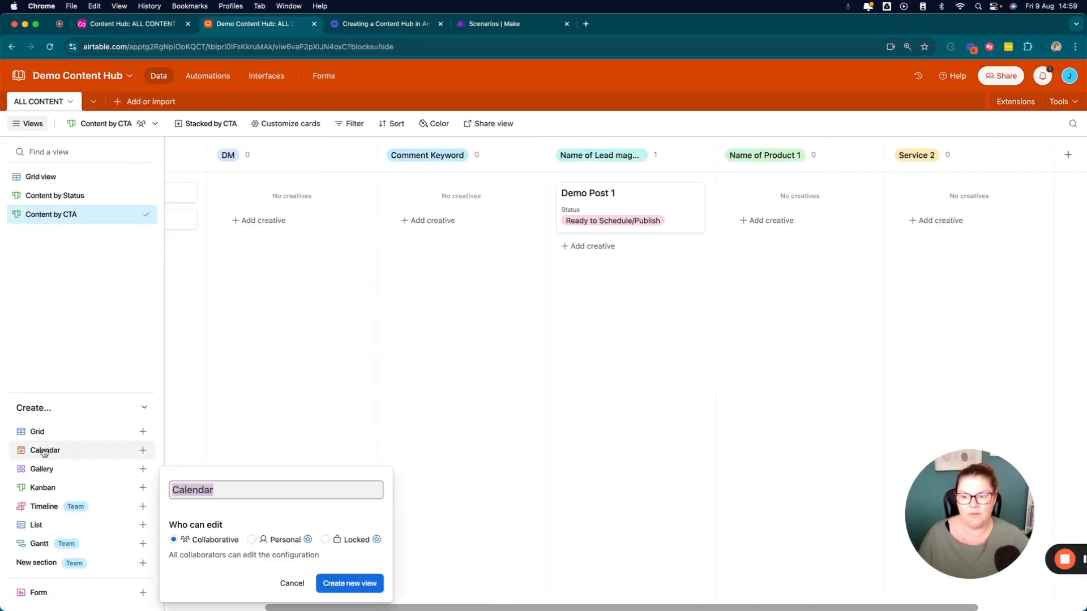
{"action": "left_click", "coordinate": [349, 584]}
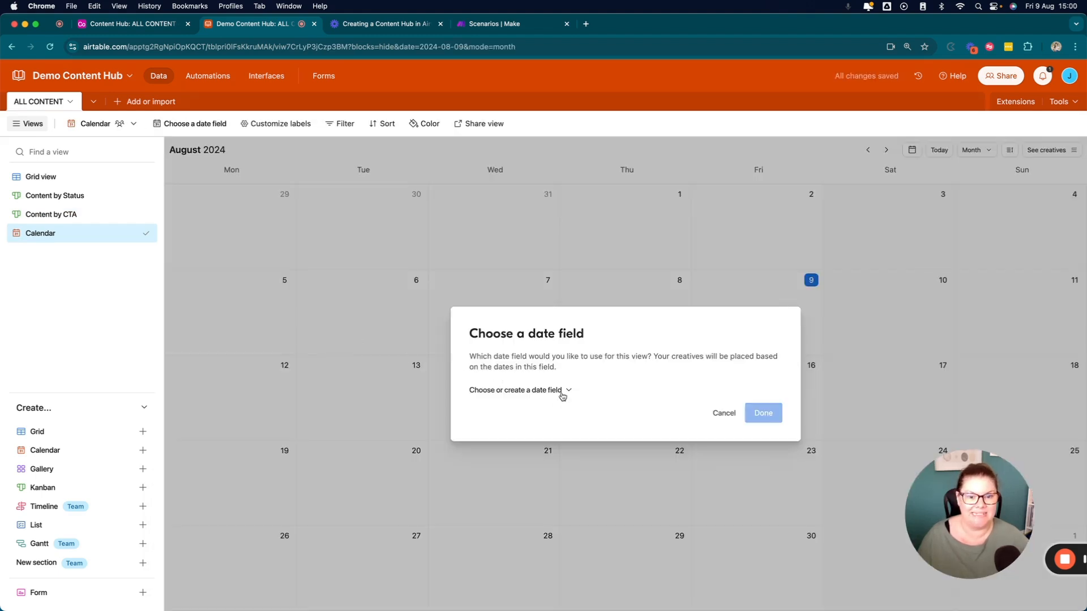
{"action": "left_click", "coordinate": [558, 391]}
{"action": "left_click", "coordinate": [503, 429]}
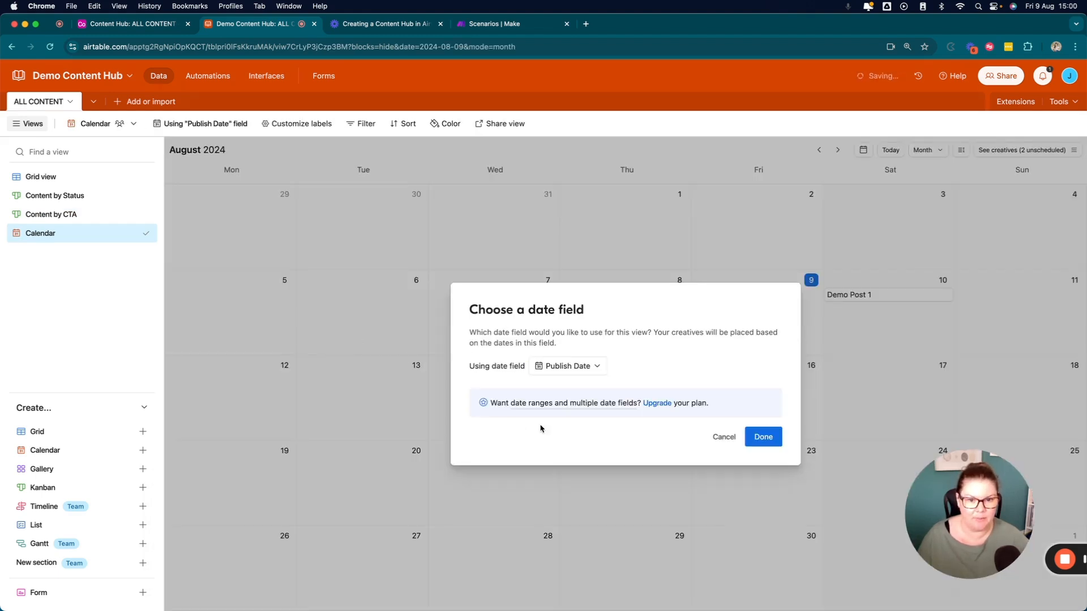
{"action": "left_click", "coordinate": [771, 439]}
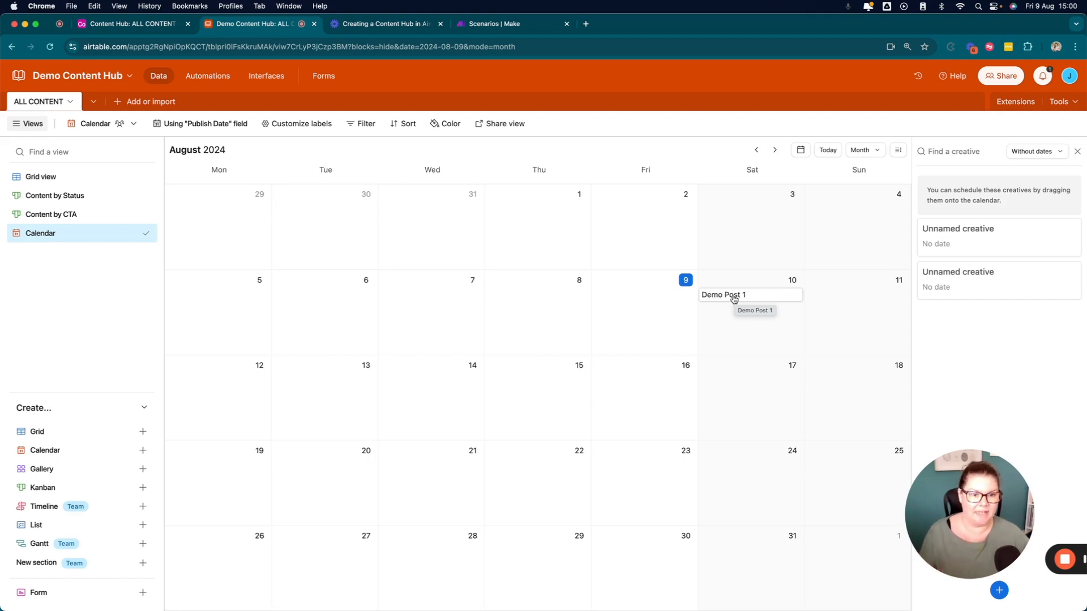
{"action": "left_click_drag", "start_coordinate": [730, 298], "coordinate": [341, 393]}
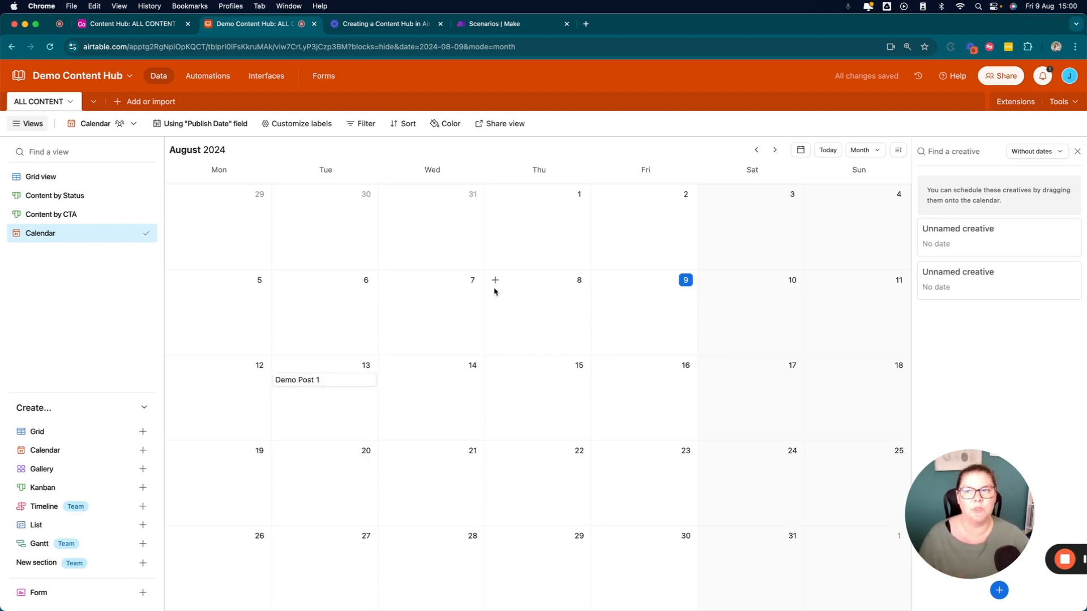
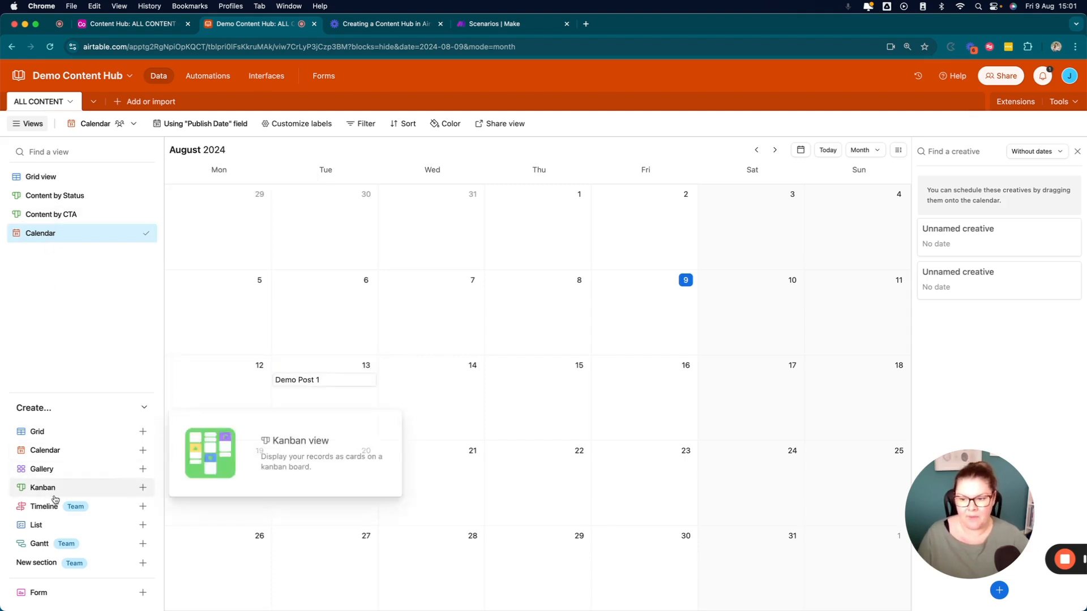
{"action": "mouse_move", "coordinate": [50, 470]}
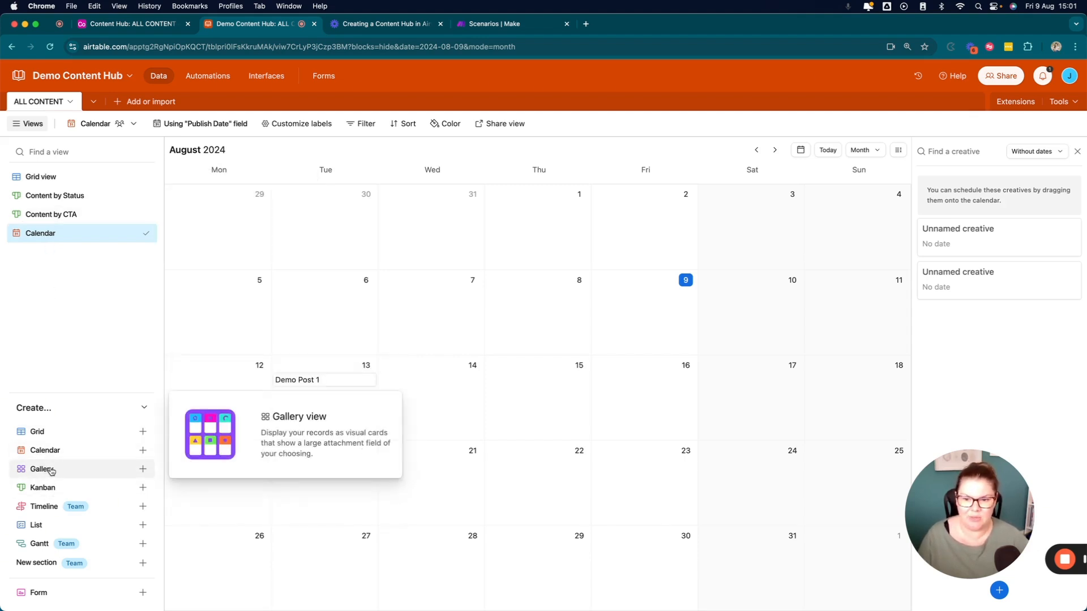
{"action": "left_click", "coordinate": [50, 470]}
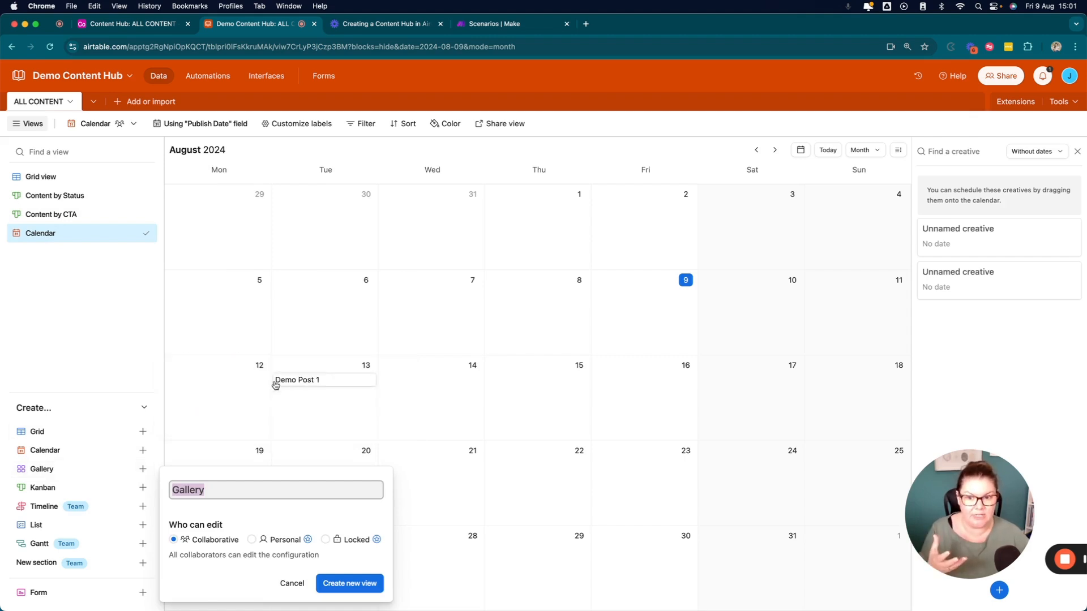
{"action": "left_click", "coordinate": [281, 588]}
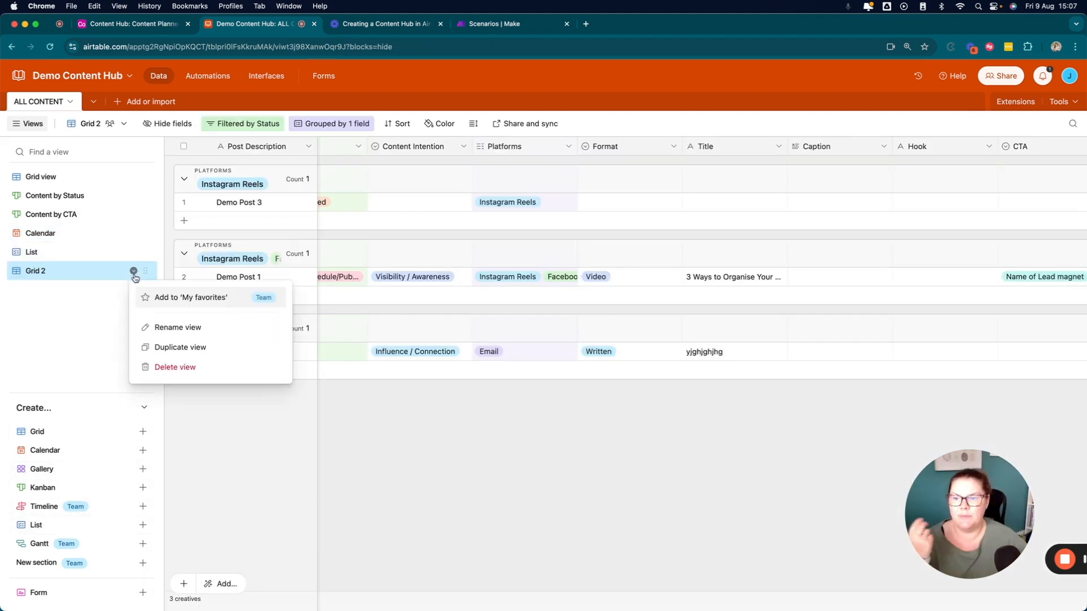
Step: Delete the Grid 2 view
{"action": "left_click", "coordinate": [169, 368]}
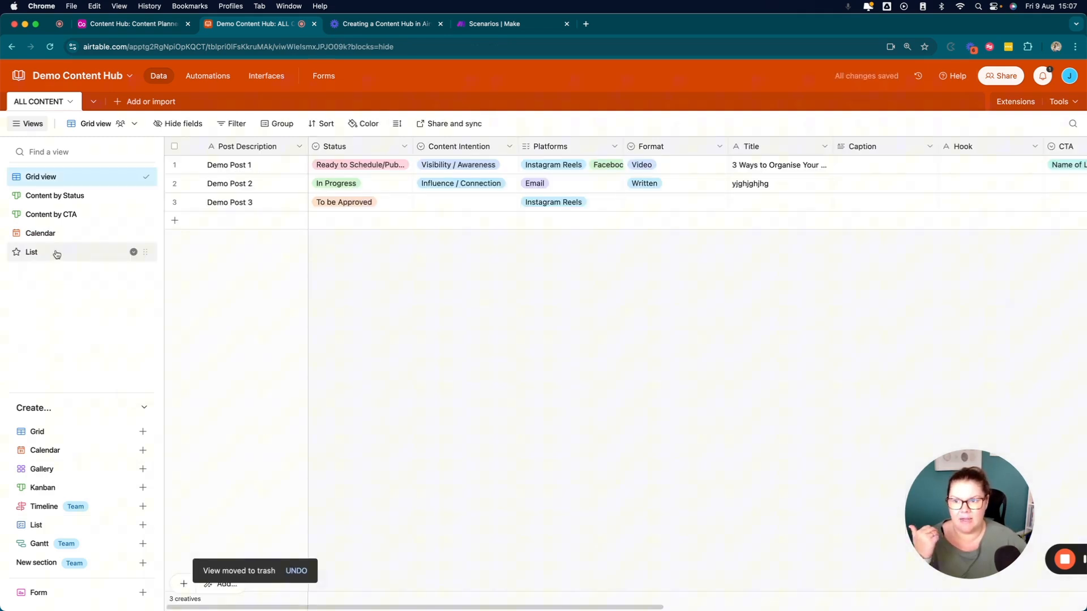
Step: Delete the List view from the ALL CONTENT table
{"action": "left_click", "coordinate": [133, 252]}
{"action": "left_click", "coordinate": [148, 346]}
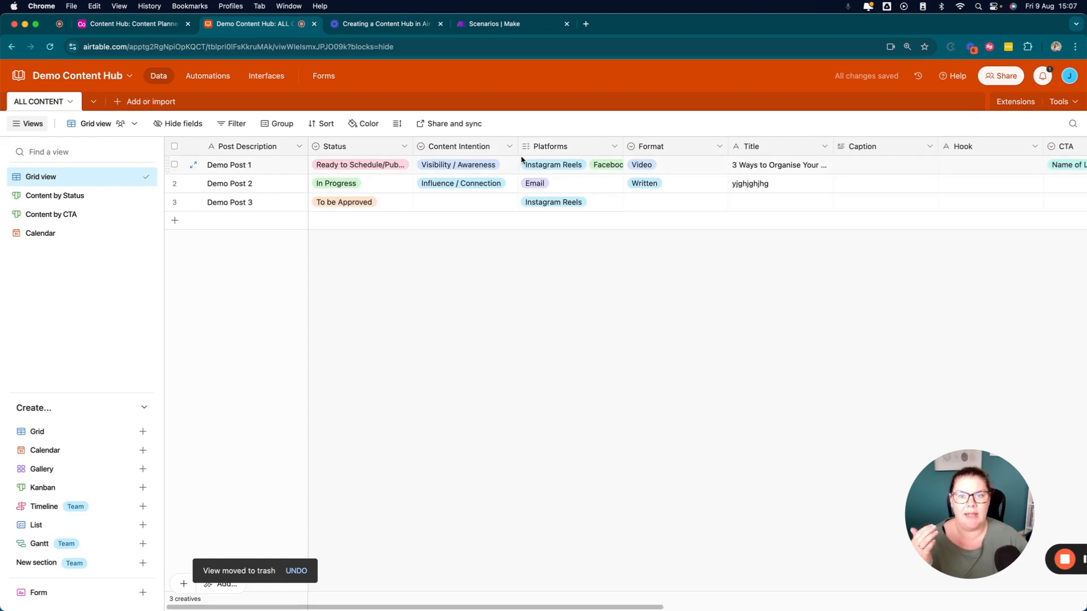
{"action": "scroll", "coordinate": [521, 164], "scroll_direction": "right", "scroll_amount": 10}
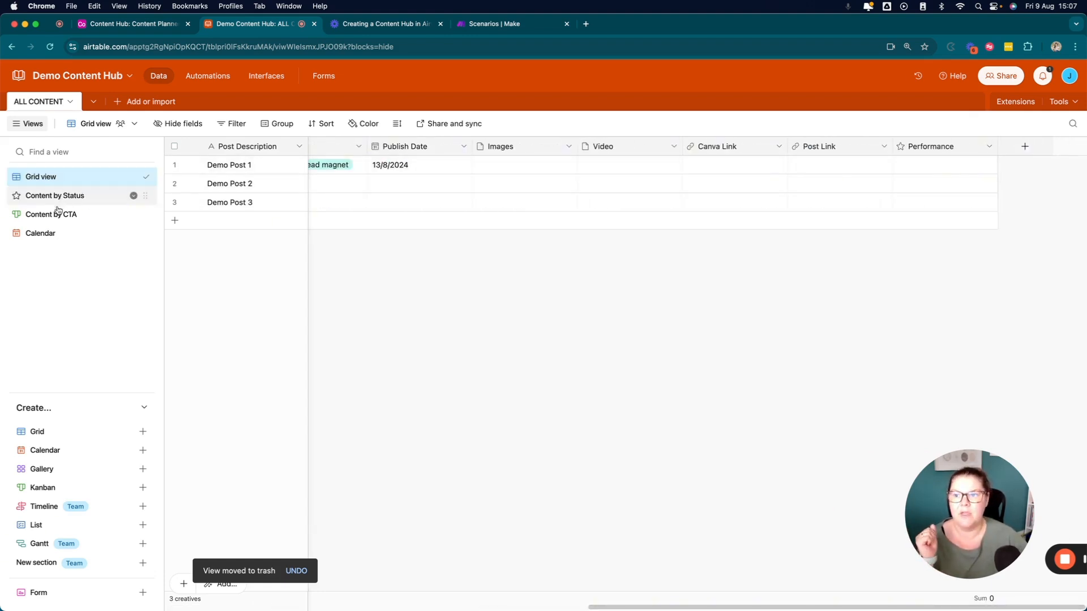
Step: Create a collaborative Grid view named "For Review"
{"action": "mouse_move", "coordinate": [52, 434]}
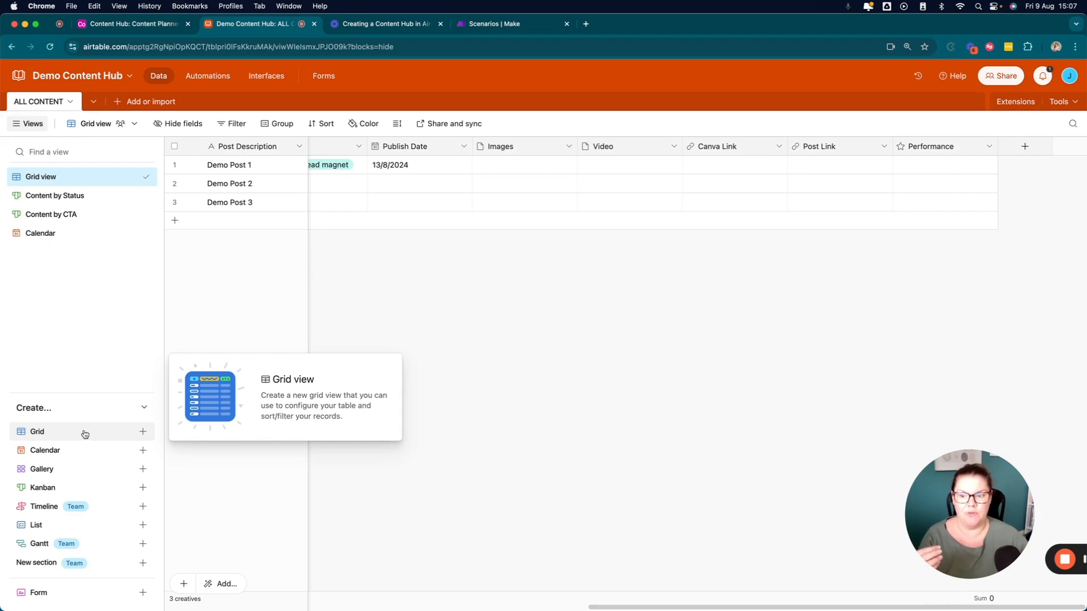
{"action": "left_click", "coordinate": [141, 432]}
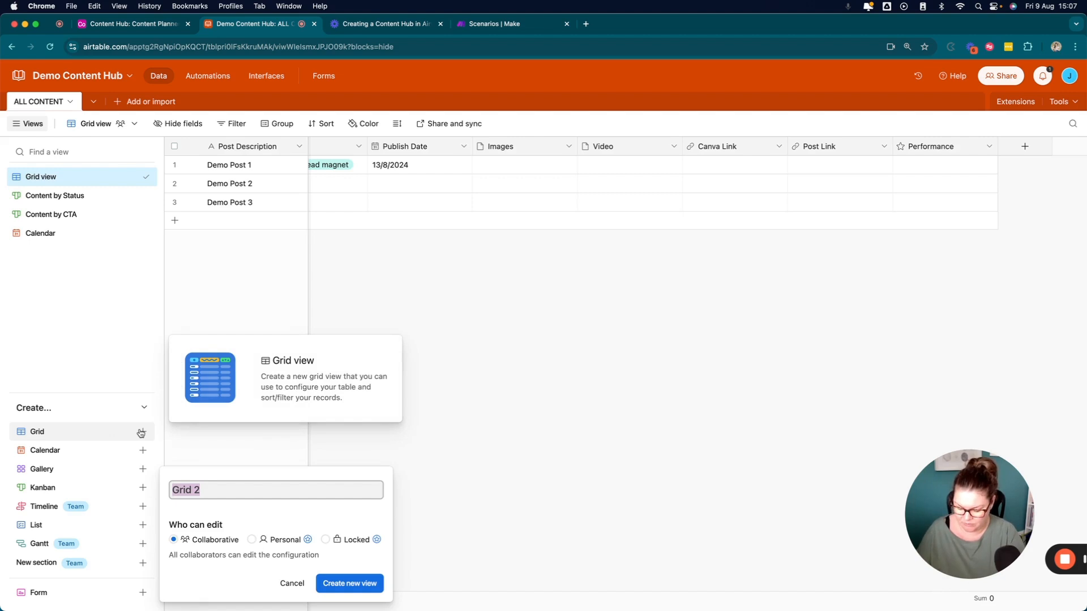
{"action": "type", "text": "For "}
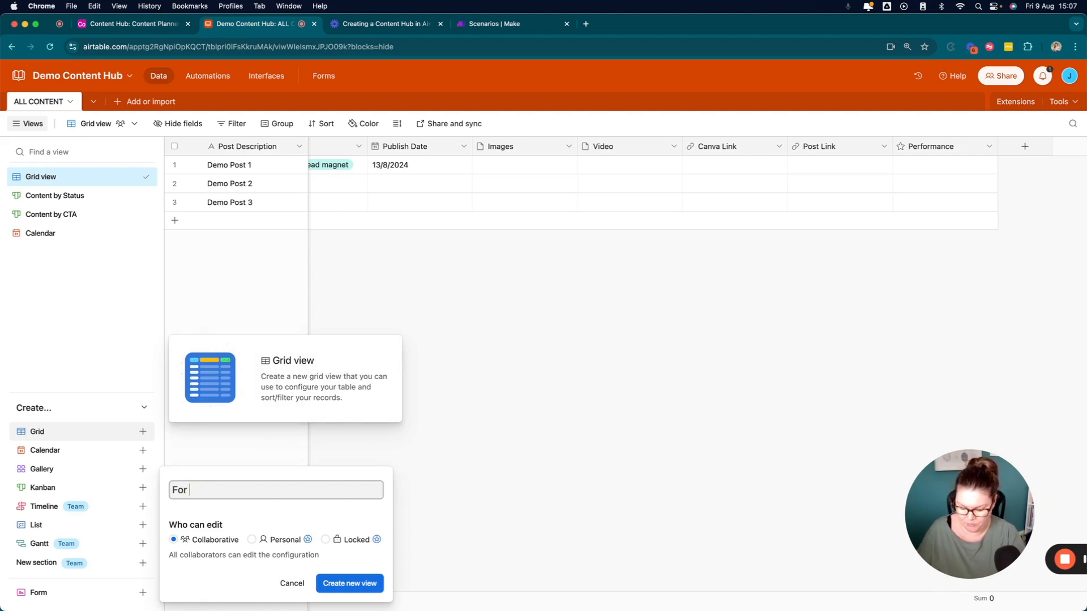
{"action": "type", "text": "Review"}
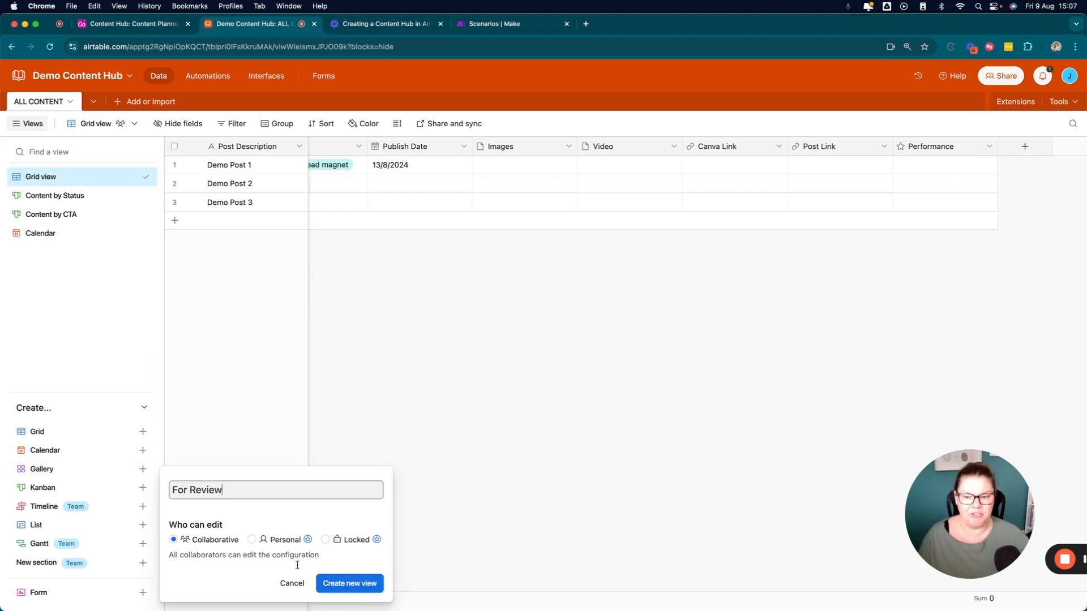
{"action": "left_click", "coordinate": [349, 584]}
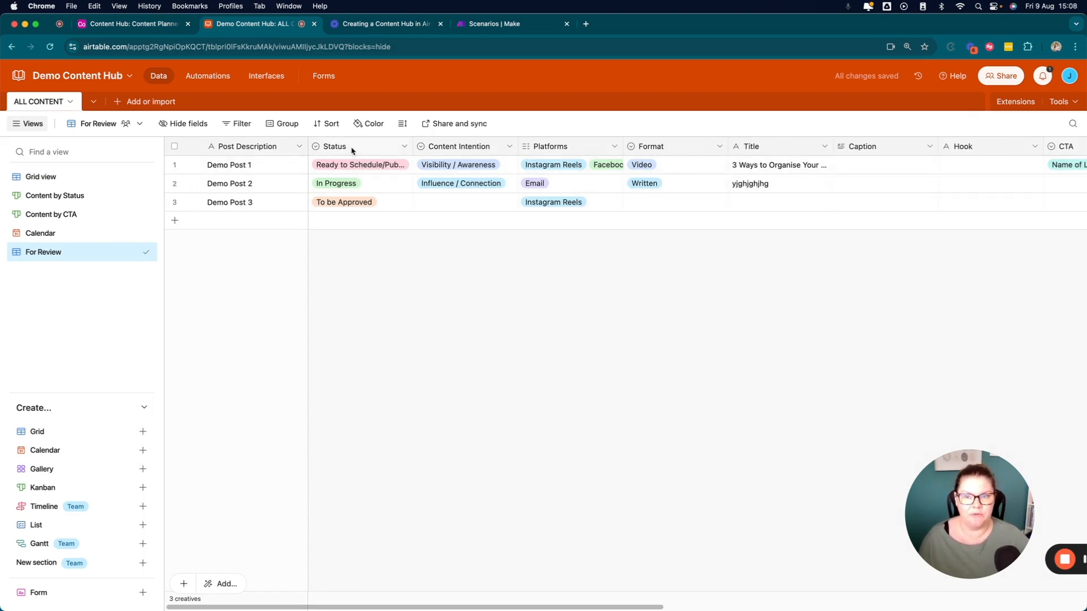
Step: Add a filter condition on the Status field to the For Review view
{"action": "left_click", "coordinate": [241, 126]}
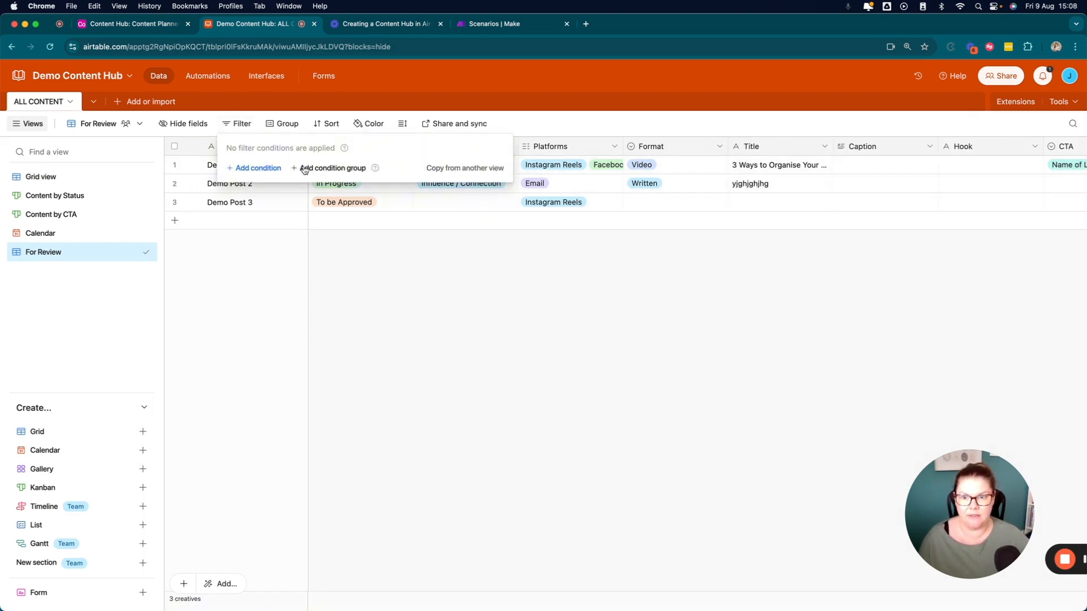
{"action": "left_click", "coordinate": [249, 169]}
{"action": "left_click", "coordinate": [318, 170]}
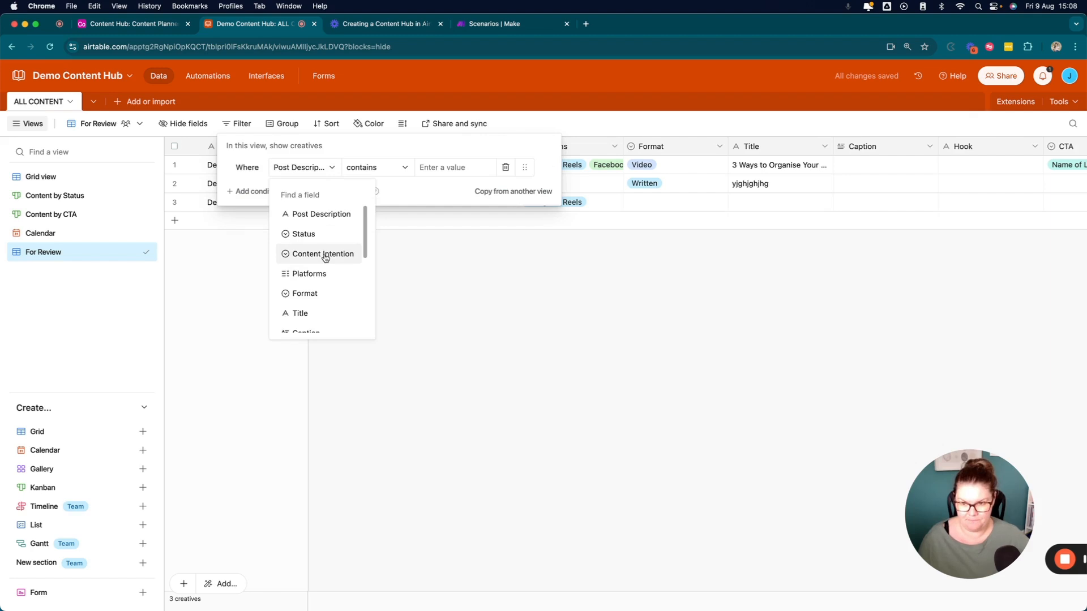
{"action": "scroll", "coordinate": [317, 238], "scroll_direction": "down", "scroll_amount": 1}
{"action": "left_click", "coordinate": [311, 227]}
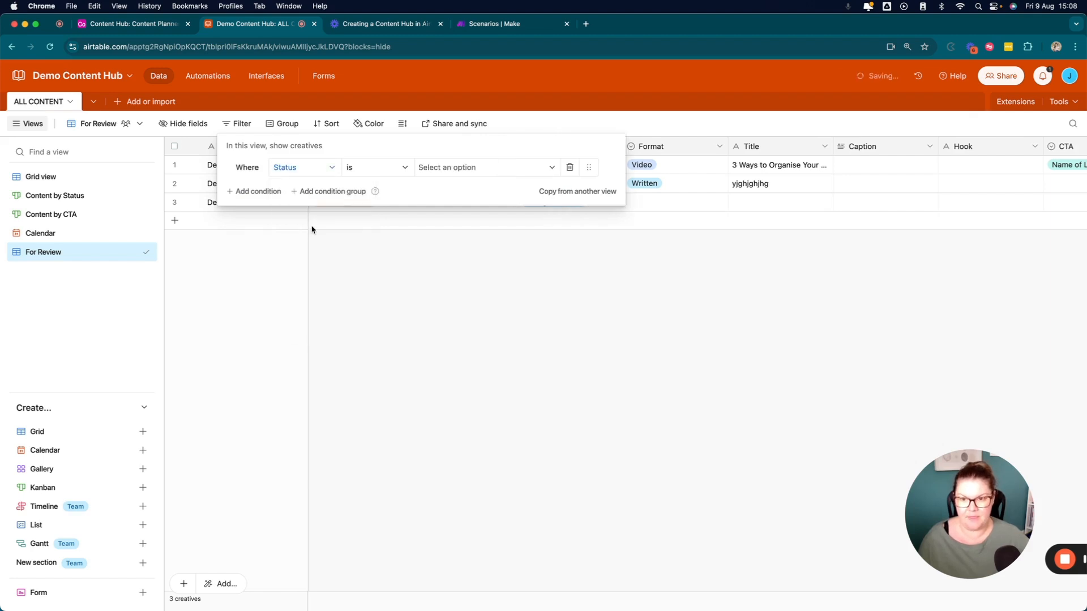
{"action": "left_click", "coordinate": [390, 169]}
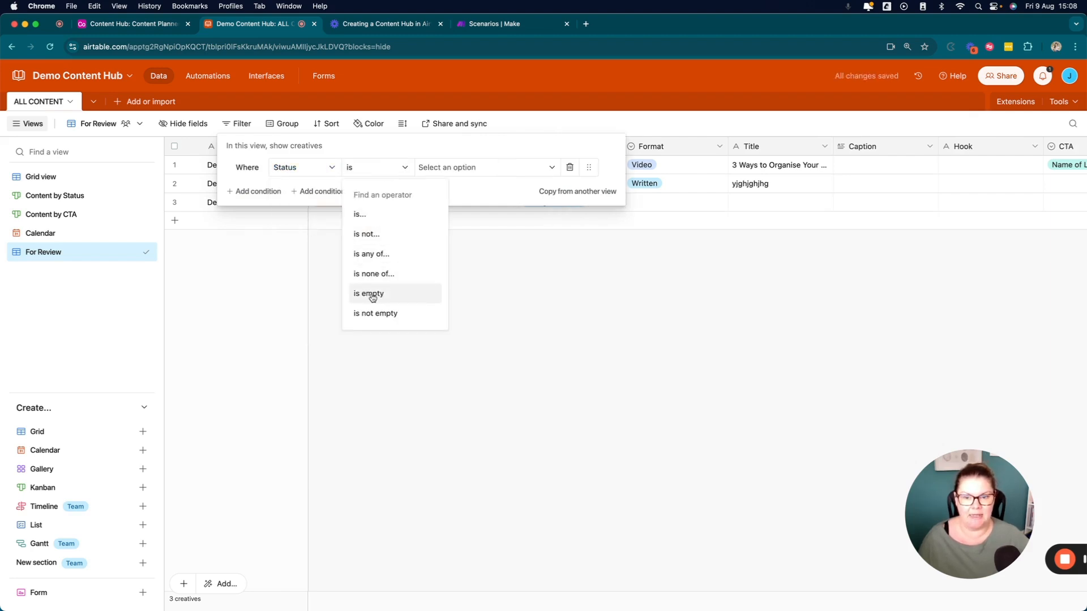
{"action": "left_click", "coordinate": [379, 254]}
{"action": "left_click", "coordinate": [451, 169]}
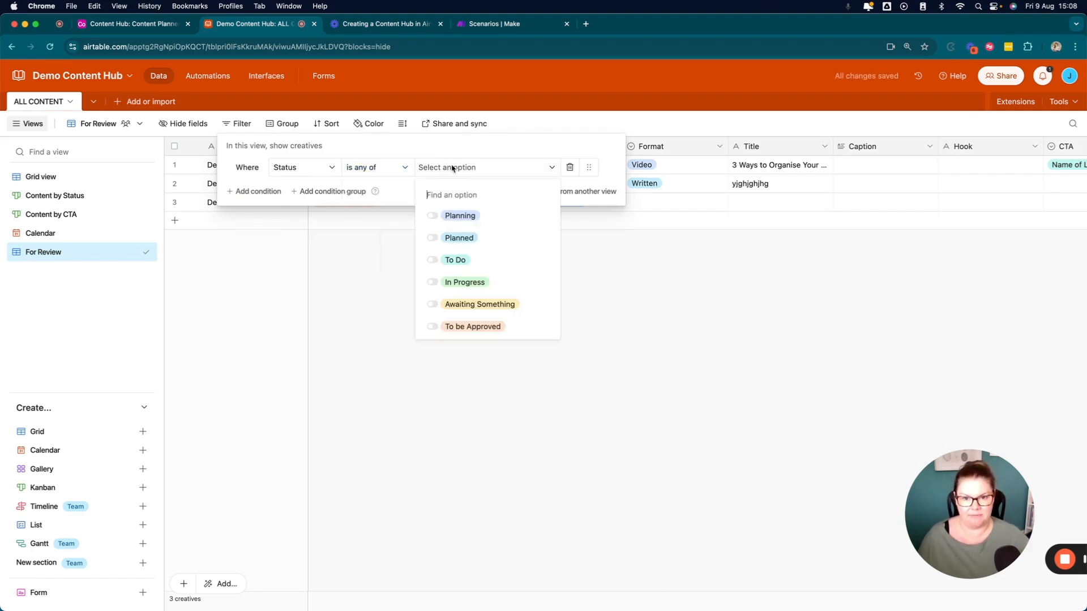
{"action": "scroll", "coordinate": [453, 264], "scroll_direction": "down", "scroll_amount": 3}
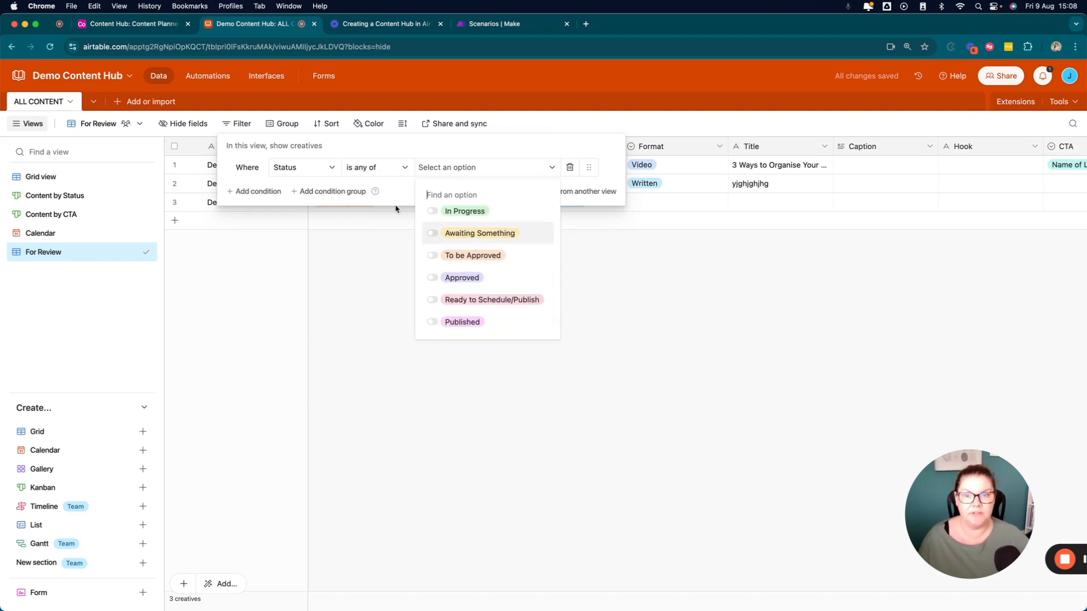
{"action": "left_click", "coordinate": [388, 167]}
{"action": "left_click", "coordinate": [366, 215]}
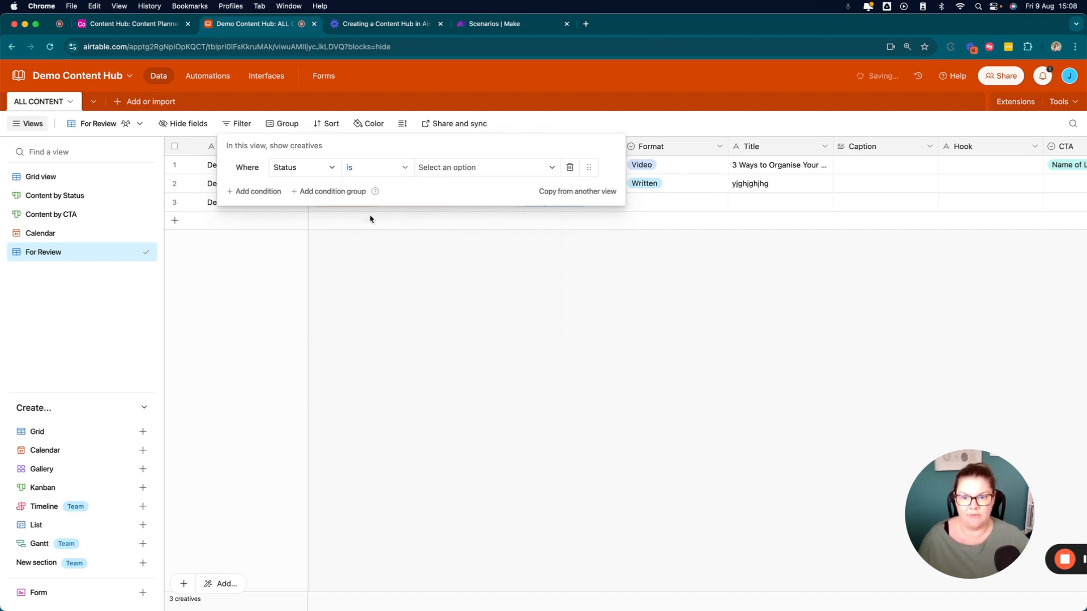
Step: Filter the For Review view to posts whose Status is To be Approved
{"action": "left_click", "coordinate": [433, 168]}
{"action": "scroll", "coordinate": [476, 307], "scroll_direction": "down", "scroll_amount": 2}
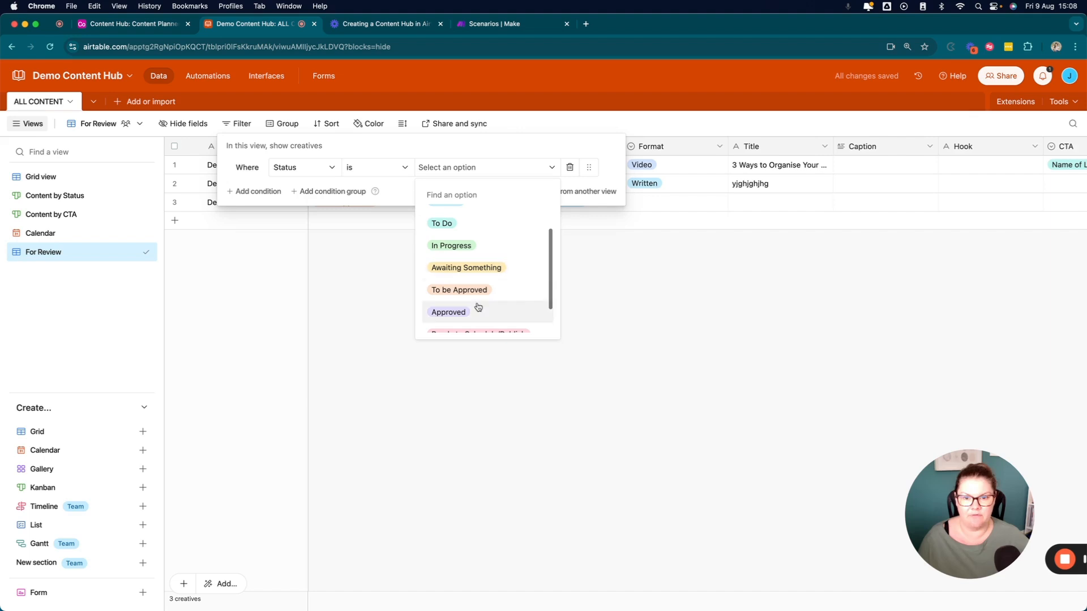
{"action": "left_click", "coordinate": [467, 291]}
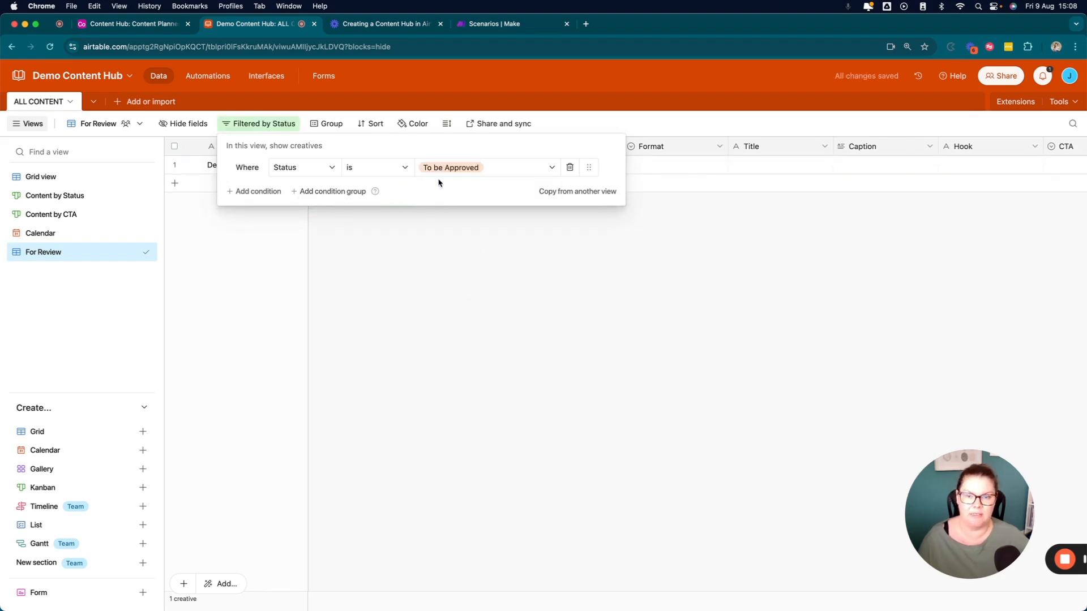
Step: Try a Status filter matching any of In Progress, Awaiting Something and To be Approved
{"action": "left_click", "coordinate": [400, 169]}
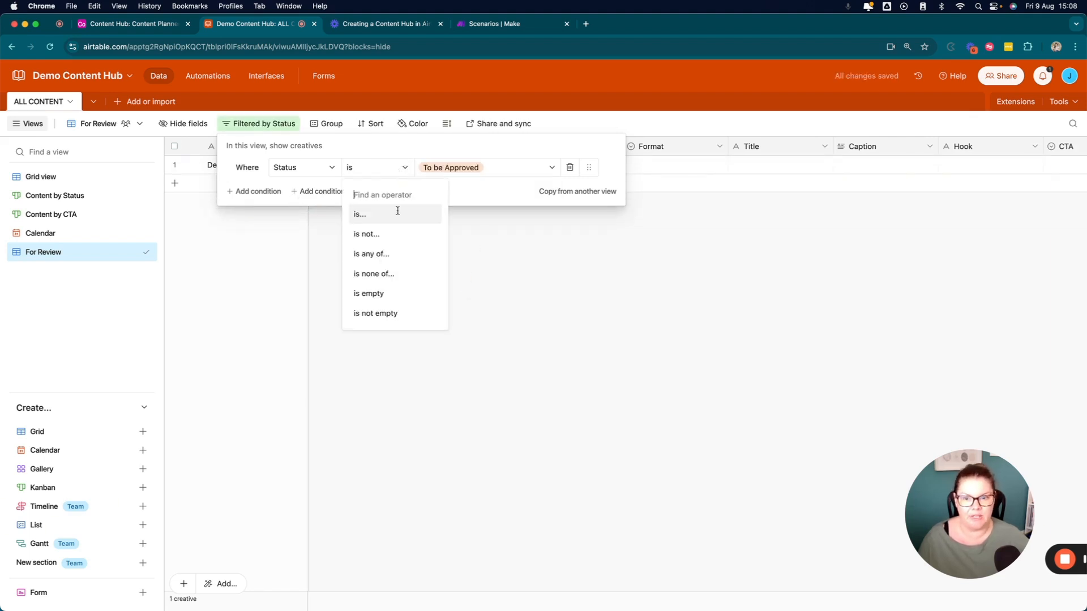
{"action": "left_click", "coordinate": [378, 252]}
{"action": "left_click", "coordinate": [456, 168]}
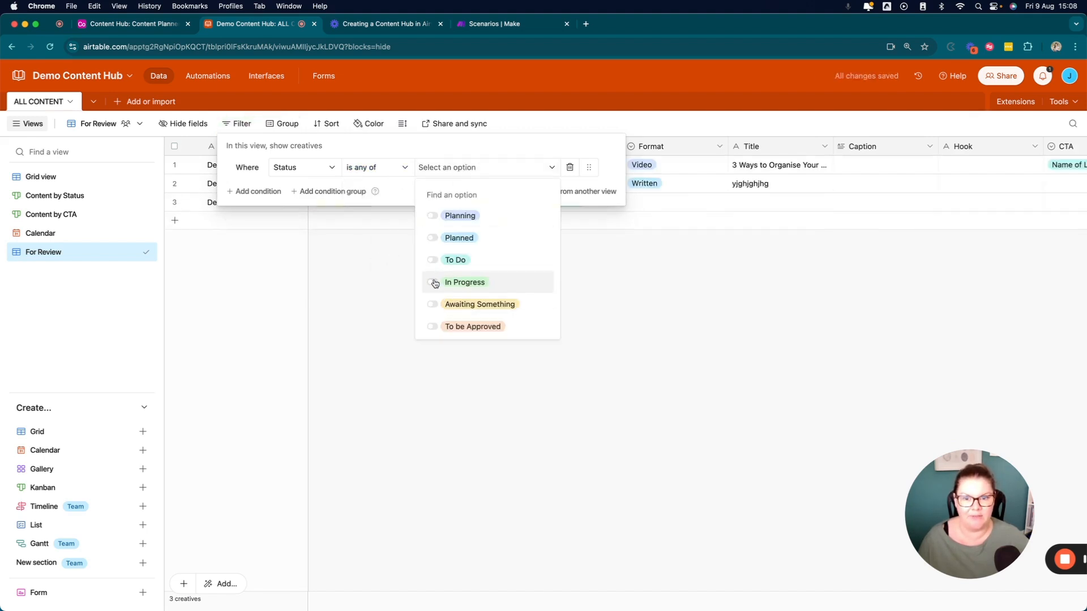
{"action": "left_click", "coordinate": [433, 283]}
{"action": "left_click", "coordinate": [432, 304]}
{"action": "left_click", "coordinate": [432, 327]}
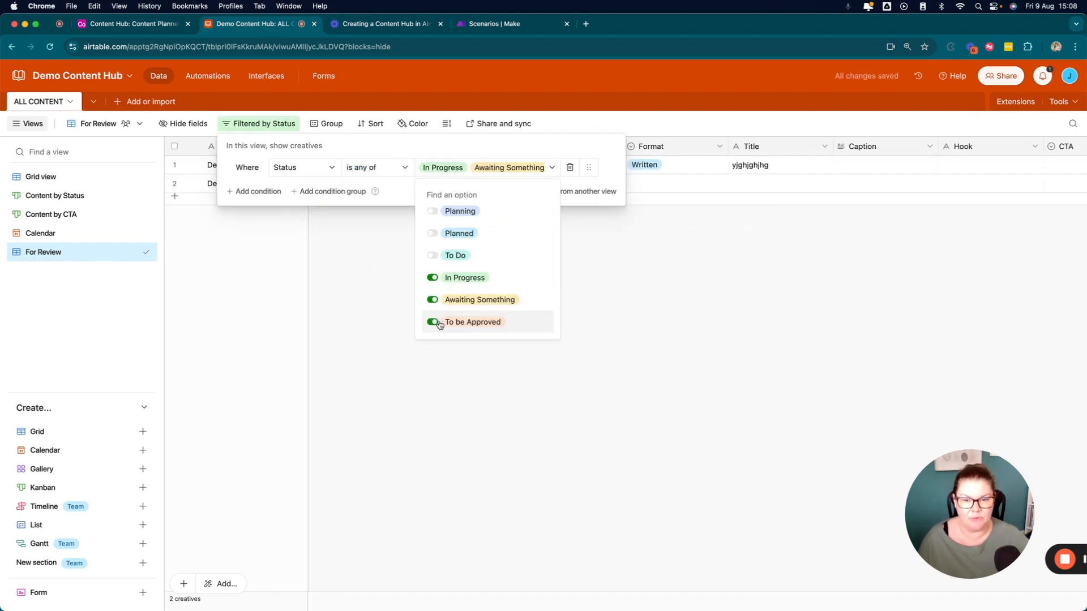
{"action": "scroll", "coordinate": [485, 298], "scroll_direction": "down", "scroll_amount": 3}
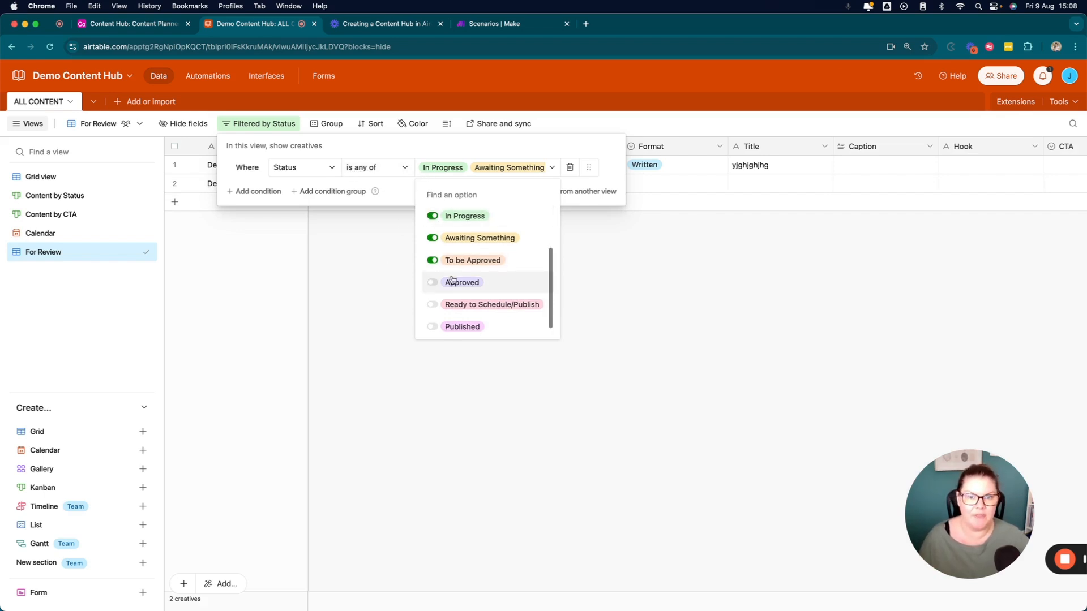
{"action": "left_click", "coordinate": [390, 283]}
{"action": "left_click", "coordinate": [472, 253]}
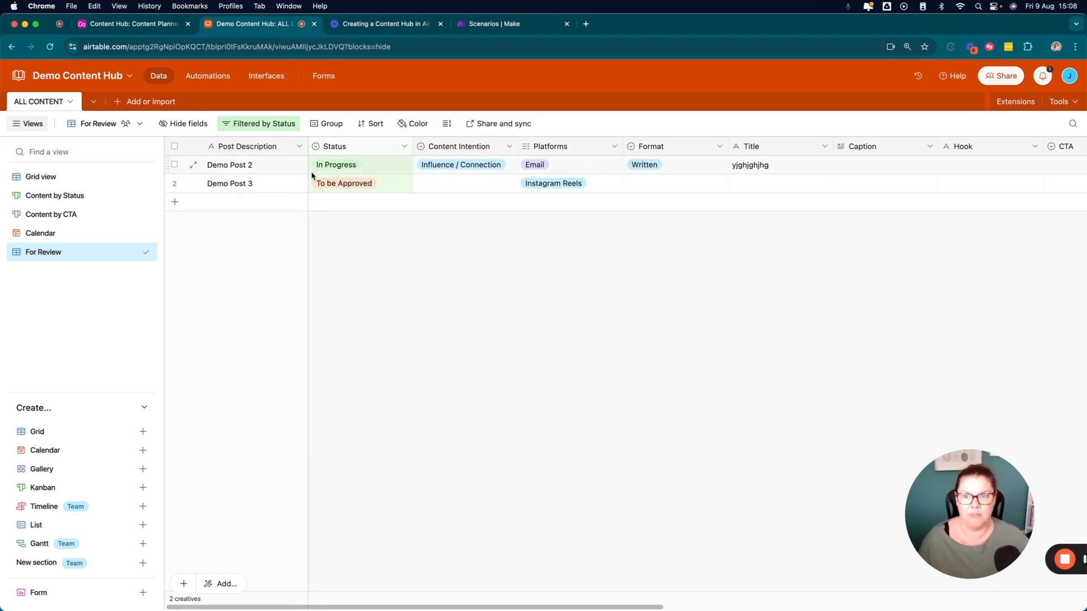
Step: Change the filter condition back to Status is To be Approved
{"action": "left_click", "coordinate": [286, 127]}
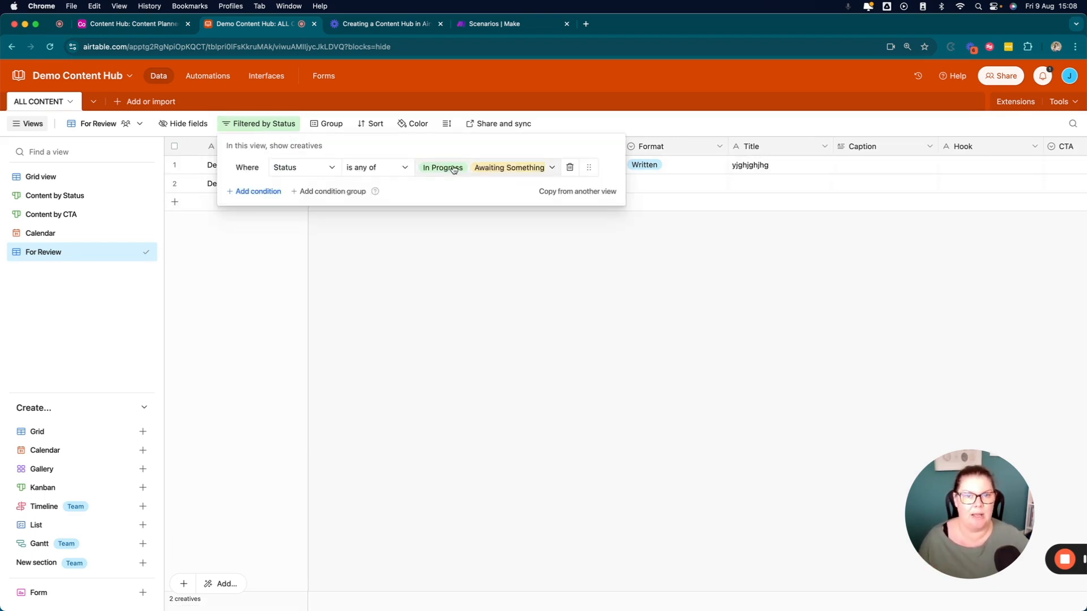
{"action": "left_click", "coordinate": [399, 168]}
{"action": "left_click", "coordinate": [379, 234]}
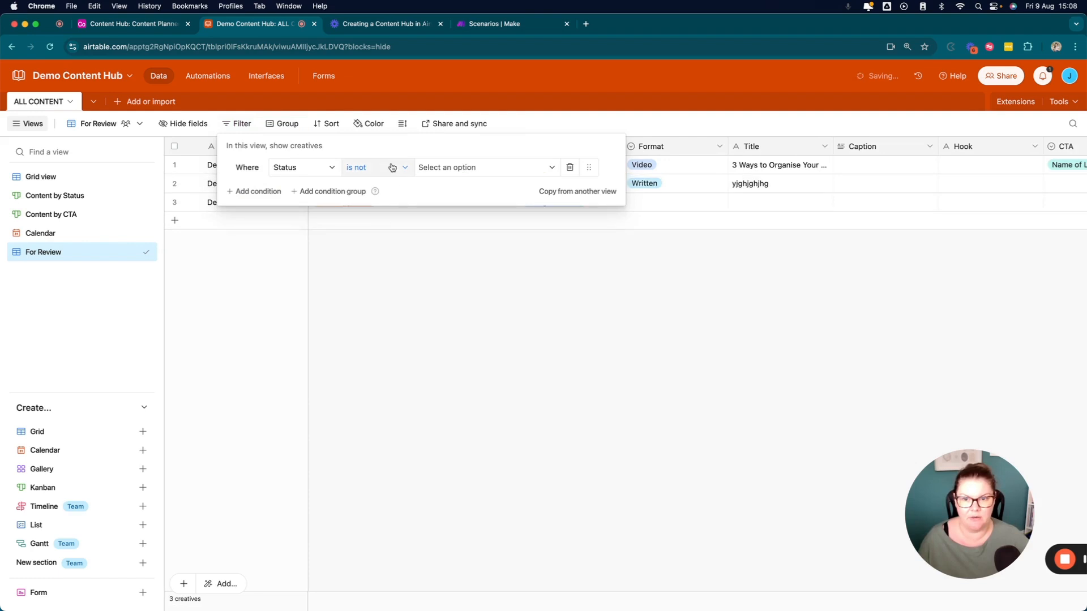
{"action": "left_click", "coordinate": [392, 169]}
{"action": "left_click", "coordinate": [359, 214]}
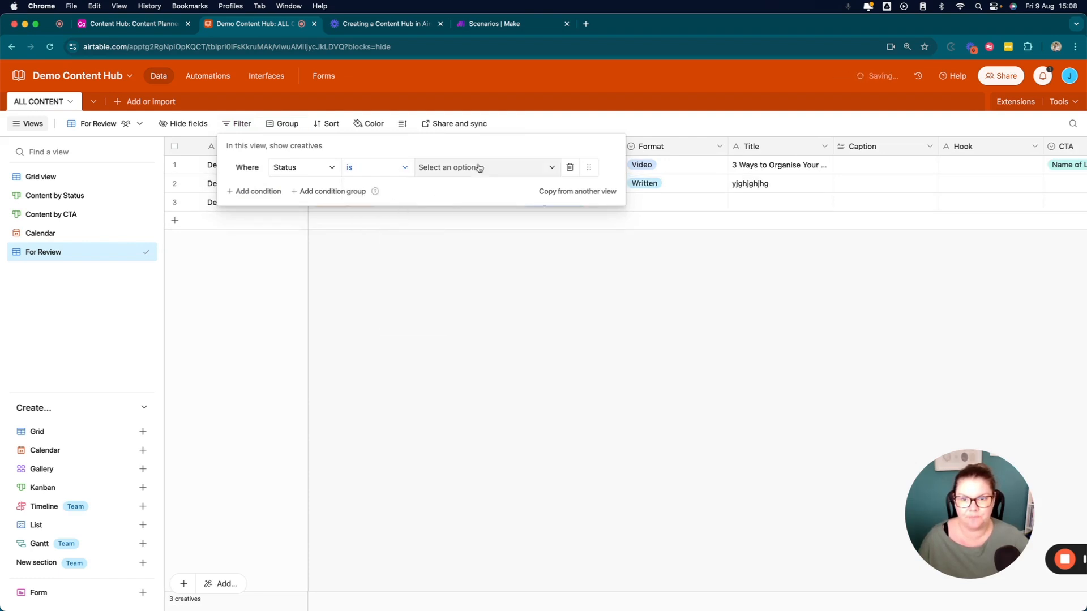
{"action": "left_click", "coordinate": [478, 168]}
{"action": "scroll", "coordinate": [468, 309], "scroll_direction": "down", "scroll_amount": 3}
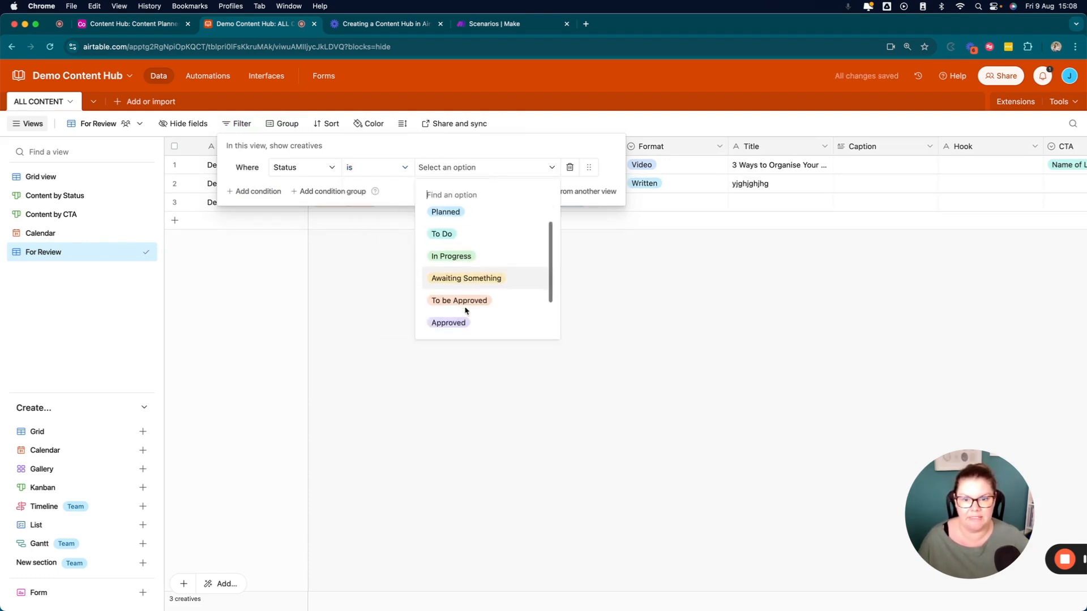
{"action": "left_click", "coordinate": [475, 262]}
{"action": "left_click", "coordinate": [466, 268]}
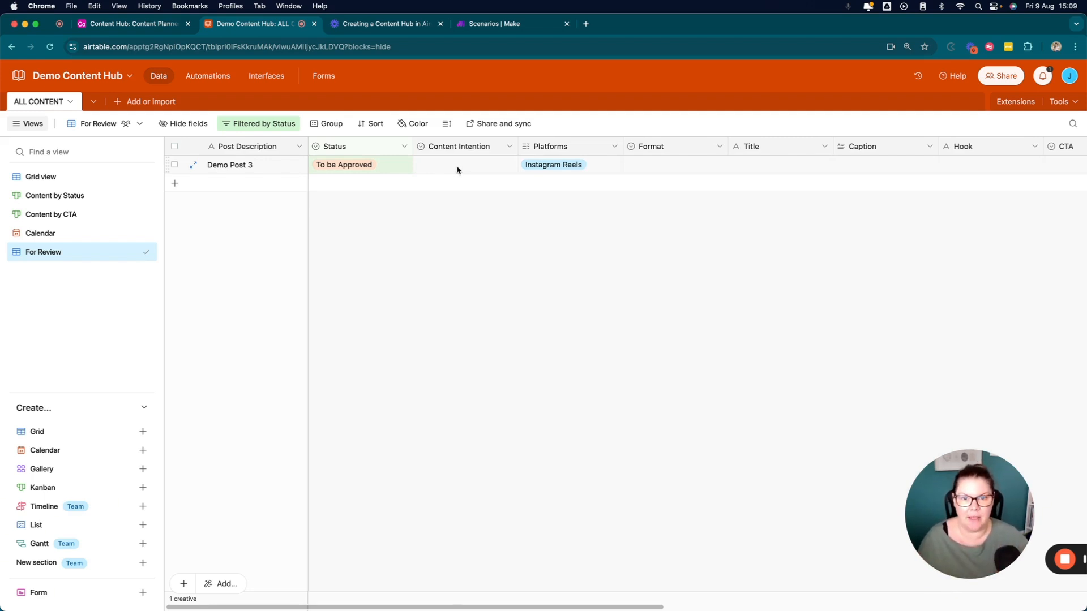
Step: Hide the Performance, Post Link and Canva Link fields in the For Review view
{"action": "scroll", "coordinate": [457, 170], "scroll_direction": "right", "scroll_amount": 5}
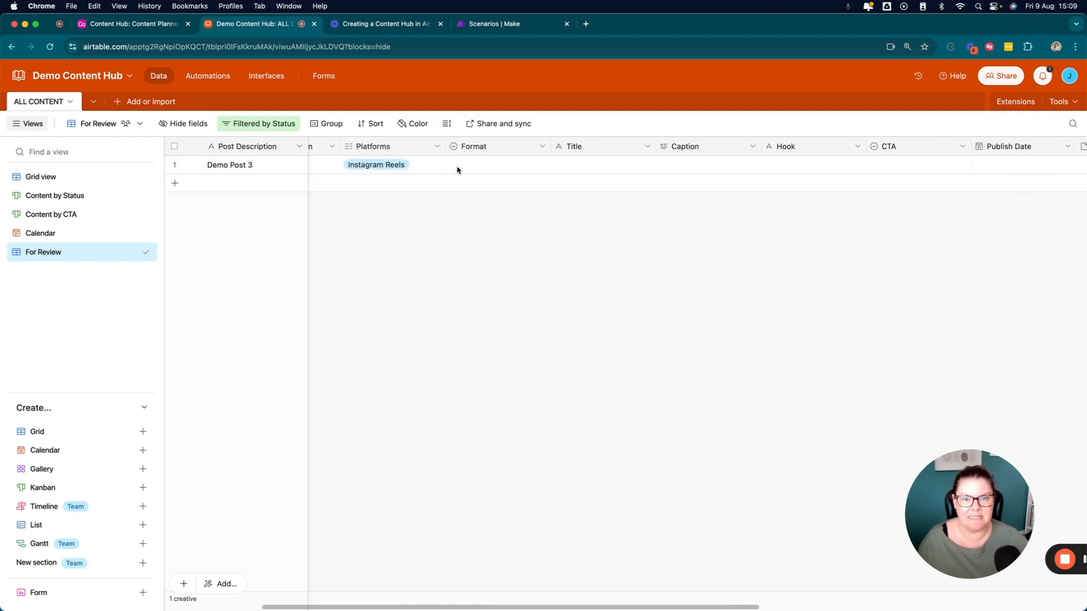
{"action": "scroll", "coordinate": [458, 170], "scroll_direction": "right", "scroll_amount": 3}
{"action": "scroll", "coordinate": [458, 170], "scroll_direction": "right", "scroll_amount": 6}
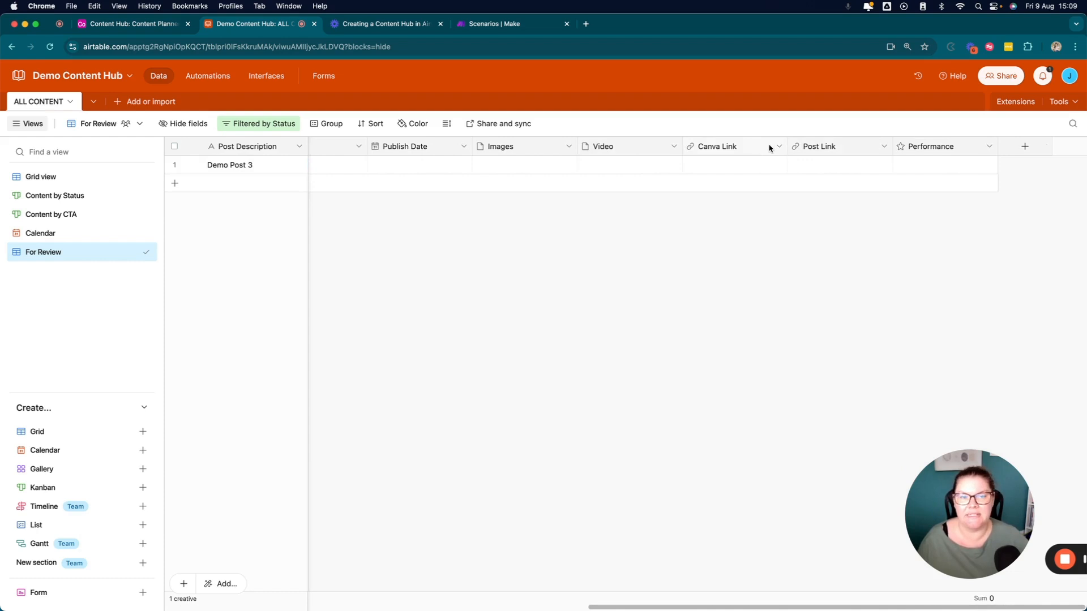
{"action": "right_click", "coordinate": [934, 146]}
{"action": "left_click", "coordinate": [932, 439]}
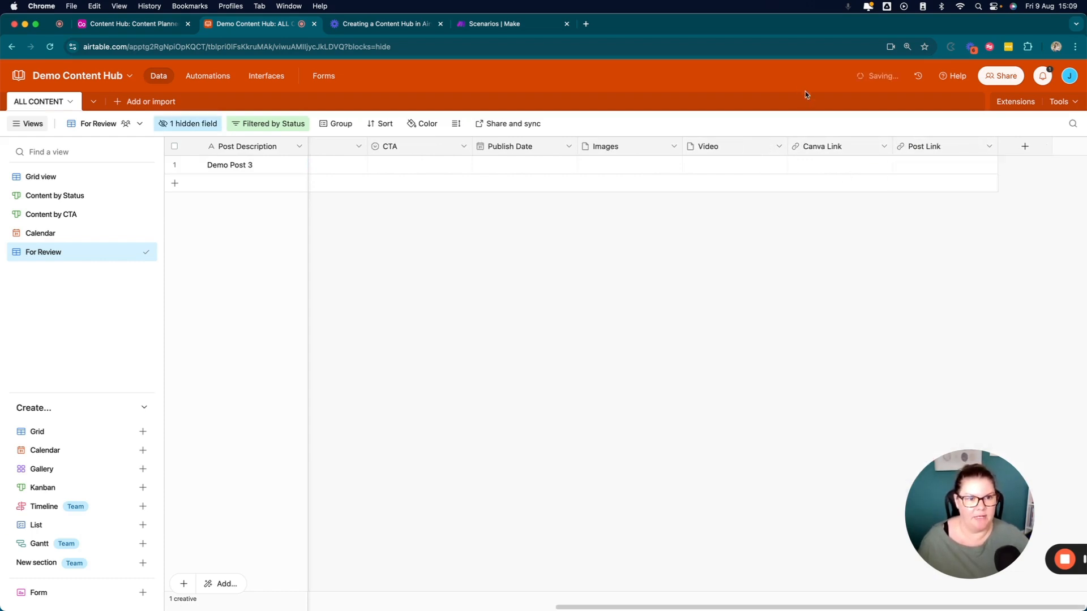
{"action": "right_click", "coordinate": [923, 147]}
{"action": "left_click", "coordinate": [932, 440]}
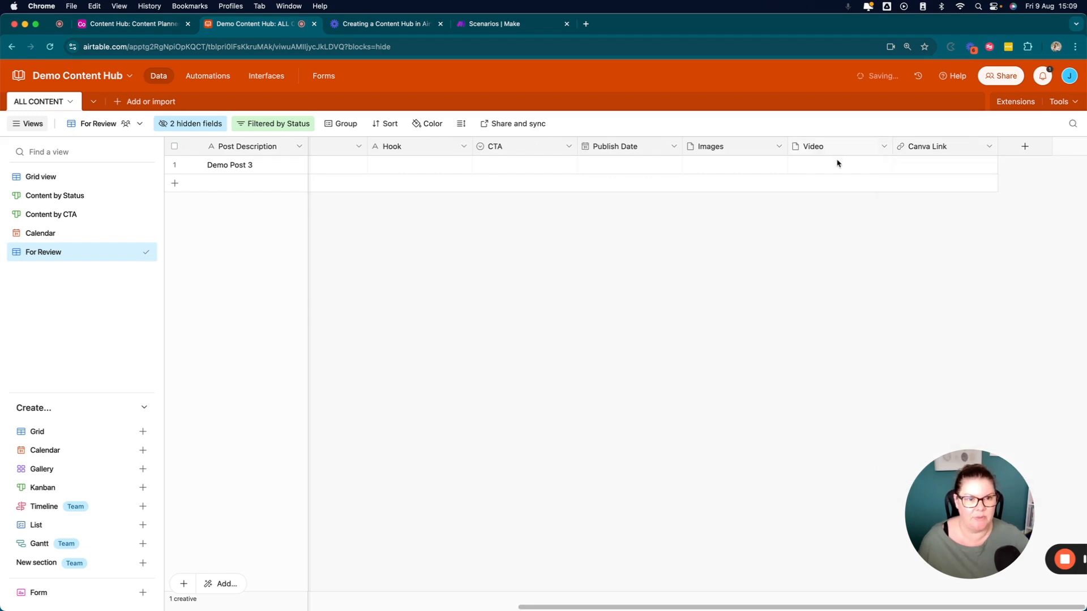
{"action": "right_click", "coordinate": [968, 150]}
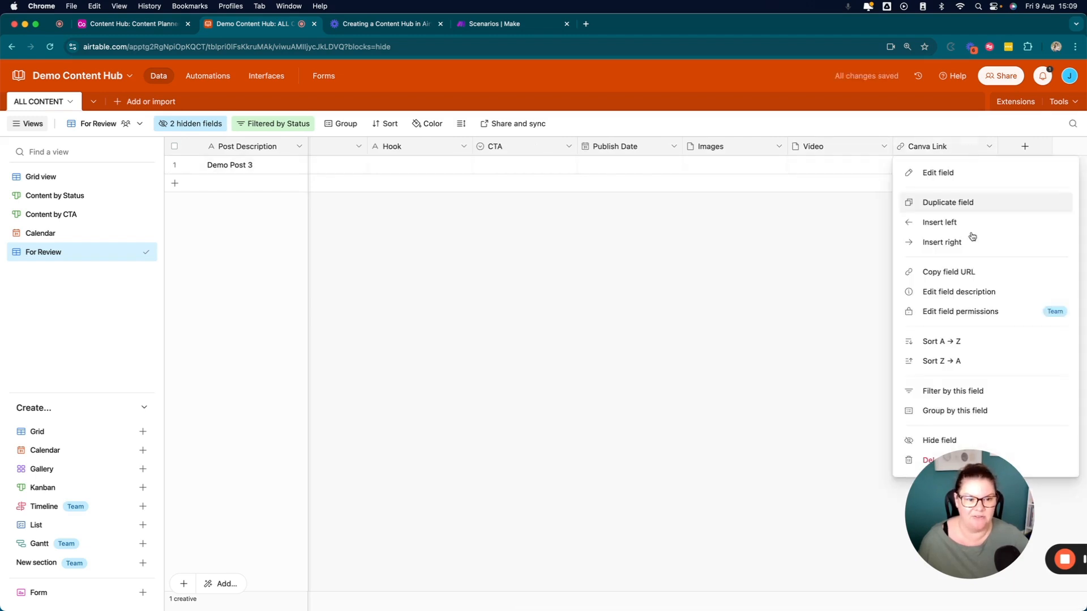
{"action": "left_click", "coordinate": [935, 440]}
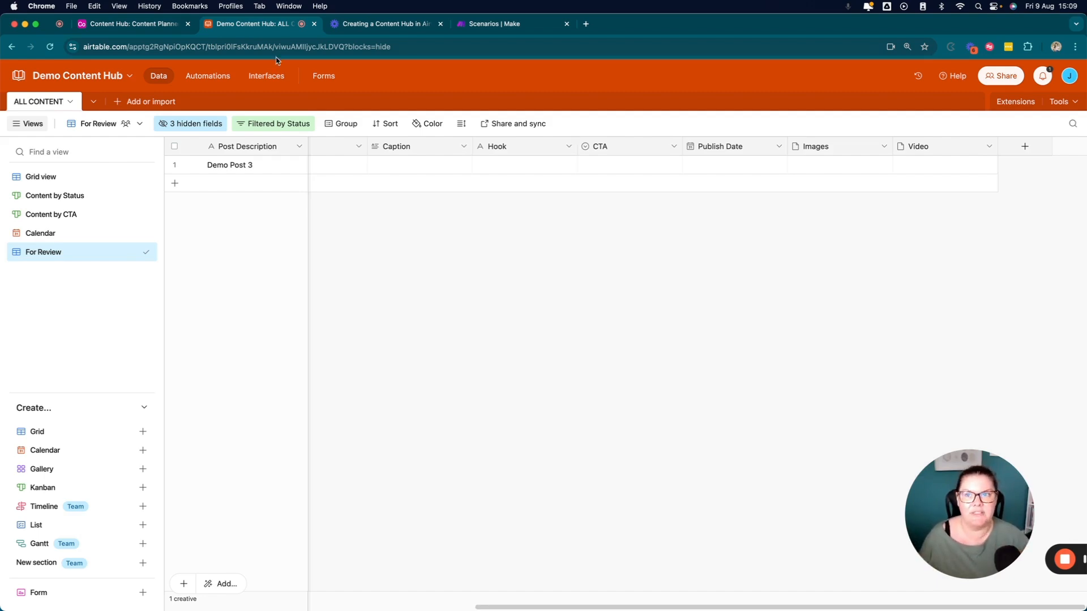
Step: Switch to the Content Hub base and view the All Episodes view of its BYB Show table
{"action": "left_click", "coordinate": [120, 25]}
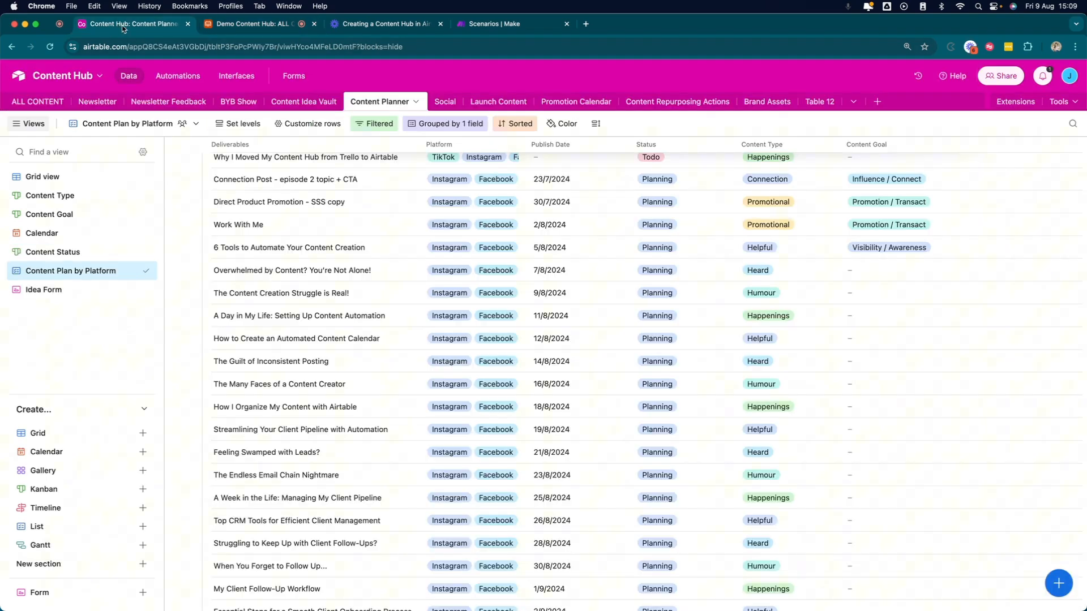
{"action": "left_click", "coordinate": [239, 103]}
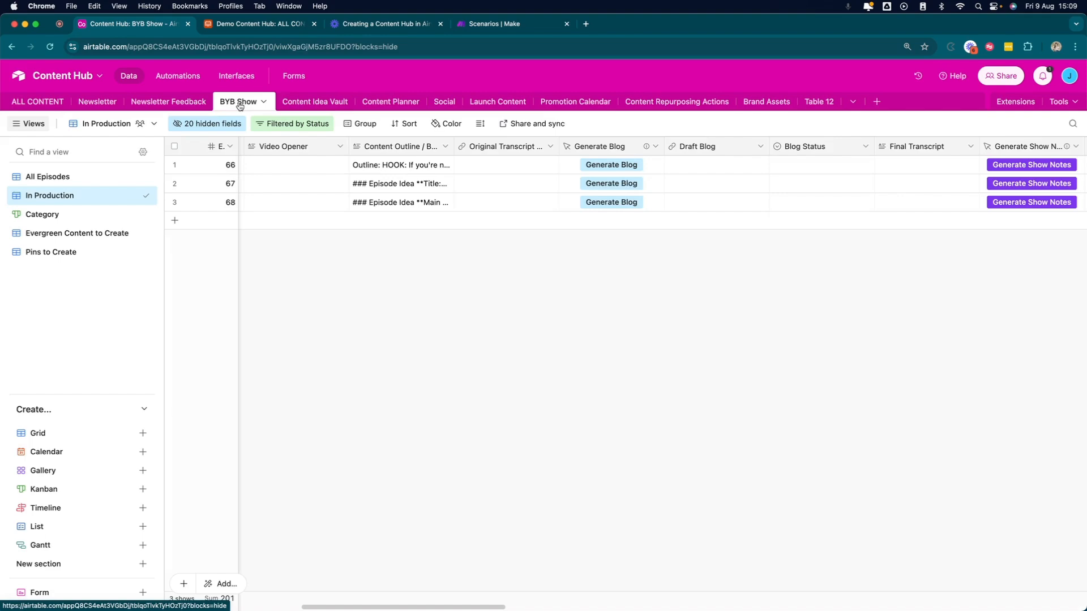
{"action": "left_click", "coordinate": [59, 178]}
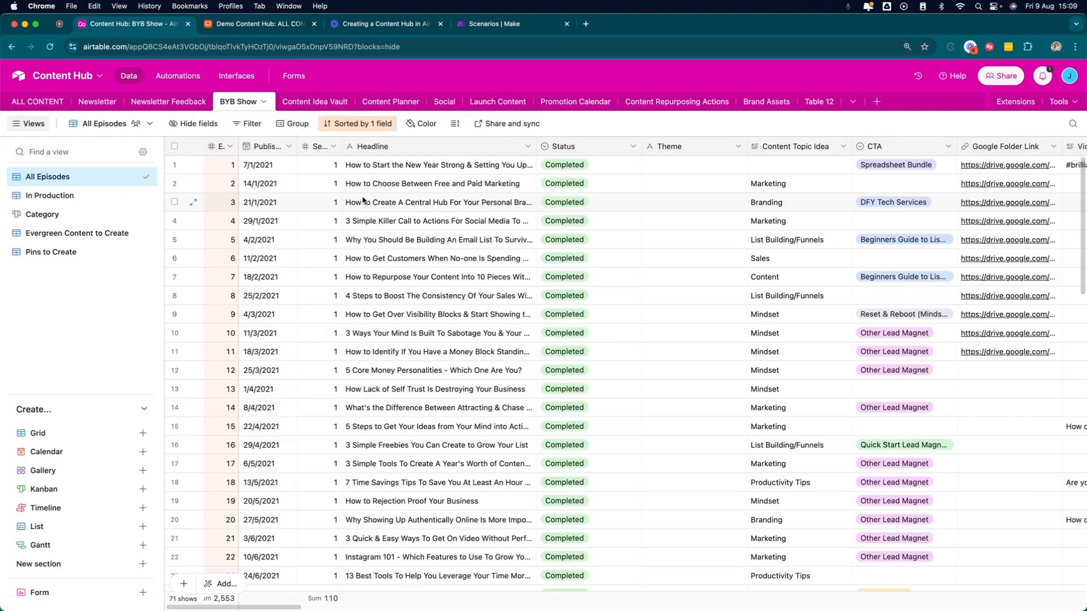
Step: Examine the fields across the full width of the BYB Show table's All Episodes view
{"action": "scroll", "coordinate": [425, 200], "scroll_direction": "right", "scroll_amount": 15}
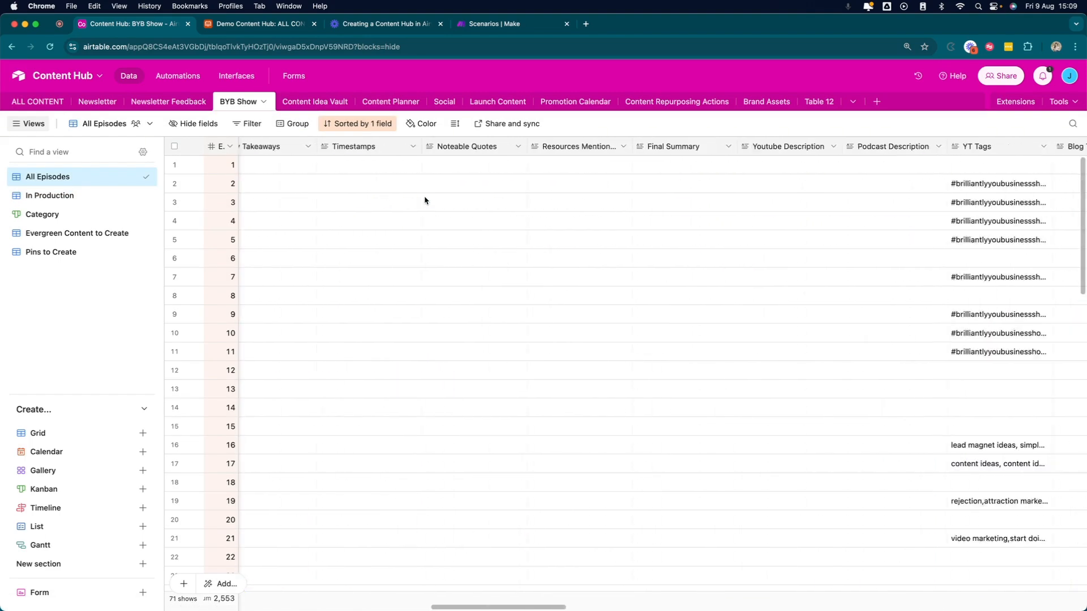
{"action": "scroll", "coordinate": [424, 201], "scroll_direction": "right", "scroll_amount": 20}
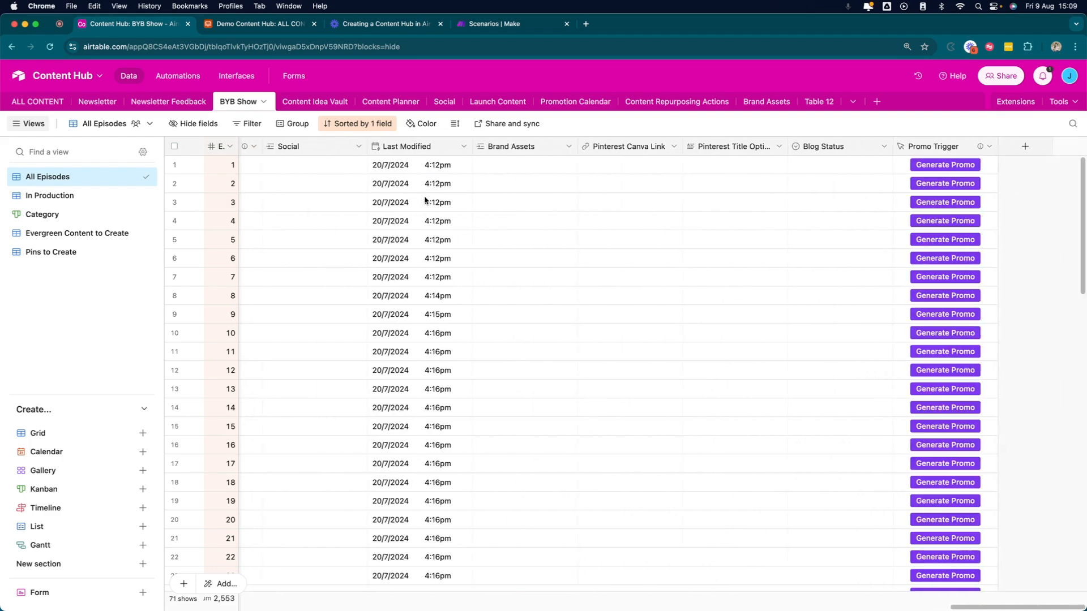
{"action": "scroll", "coordinate": [425, 200], "scroll_direction": "left", "scroll_amount": 20}
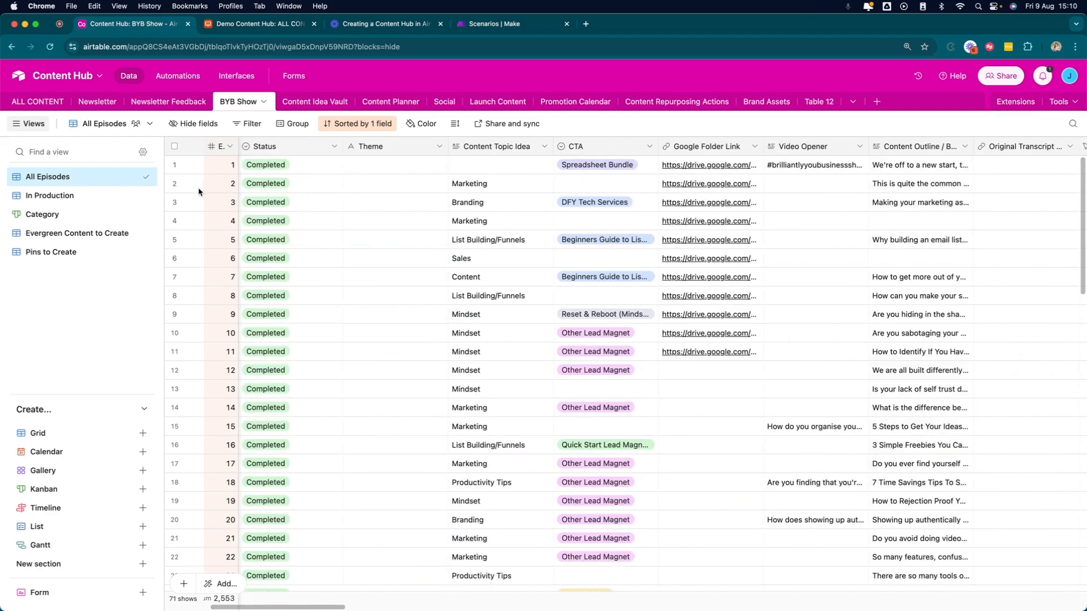
{"action": "scroll", "coordinate": [198, 191], "scroll_direction": "left", "scroll_amount": 2}
Step: Open the In Production view of BYB Show and examine its fields from Headline through the show notes columns
{"action": "left_click", "coordinate": [56, 199]}
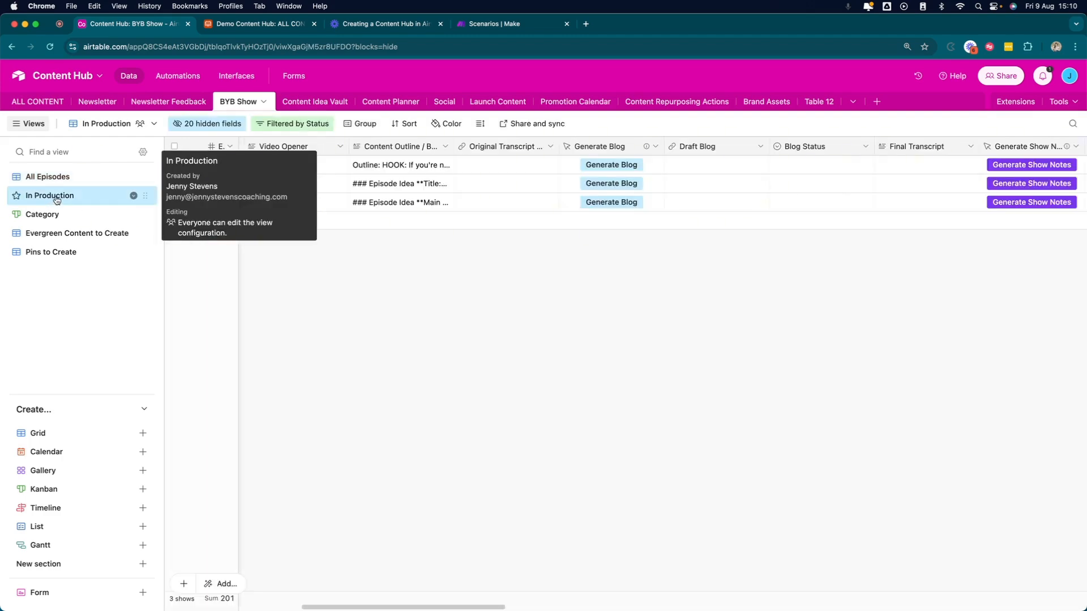
{"action": "scroll", "coordinate": [365, 188], "scroll_direction": "left", "scroll_amount": 10}
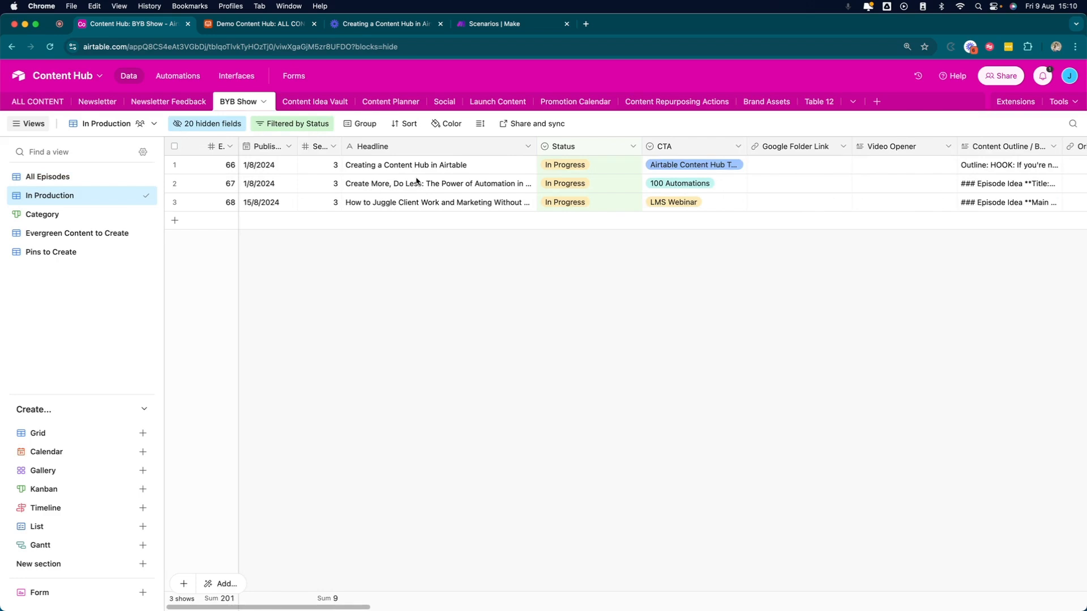
{"action": "scroll", "coordinate": [416, 181], "scroll_direction": "right", "scroll_amount": 5}
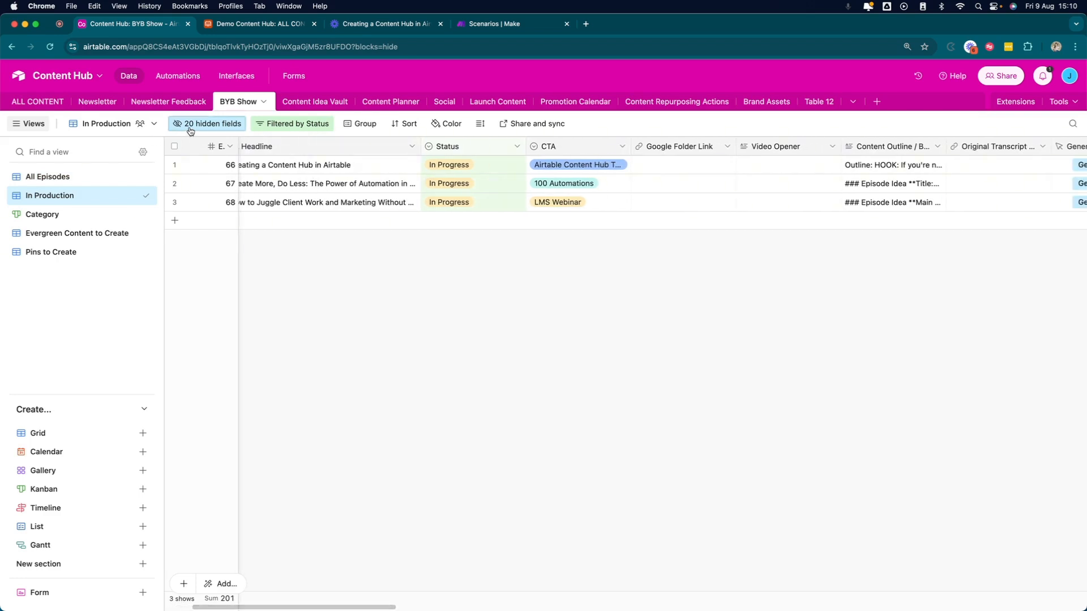
{"action": "scroll", "coordinate": [564, 202], "scroll_direction": "right", "scroll_amount": 5}
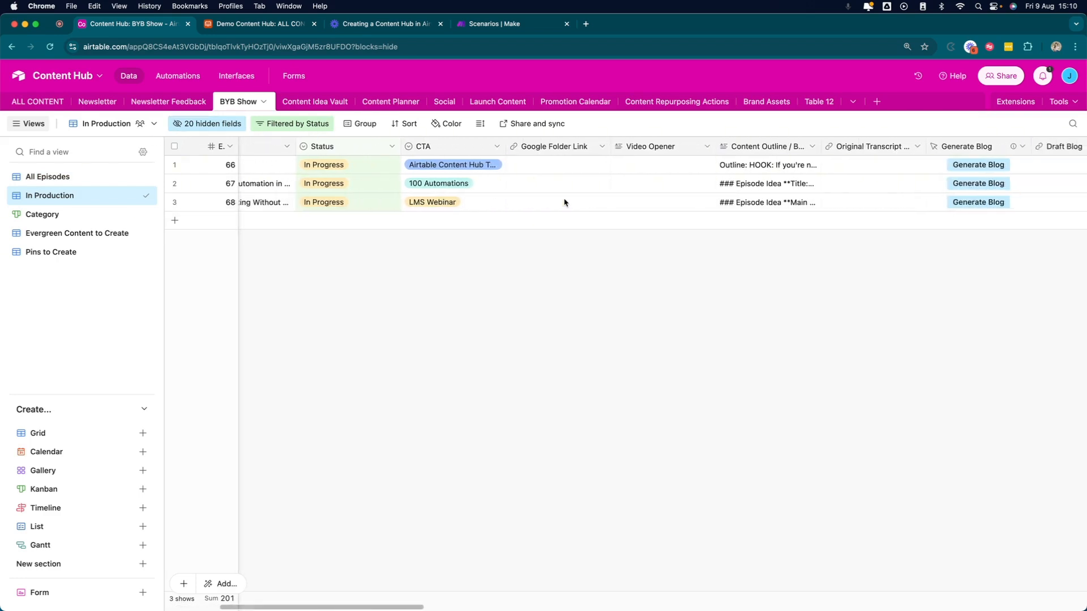
{"action": "scroll", "coordinate": [564, 202], "scroll_direction": "right", "scroll_amount": 15}
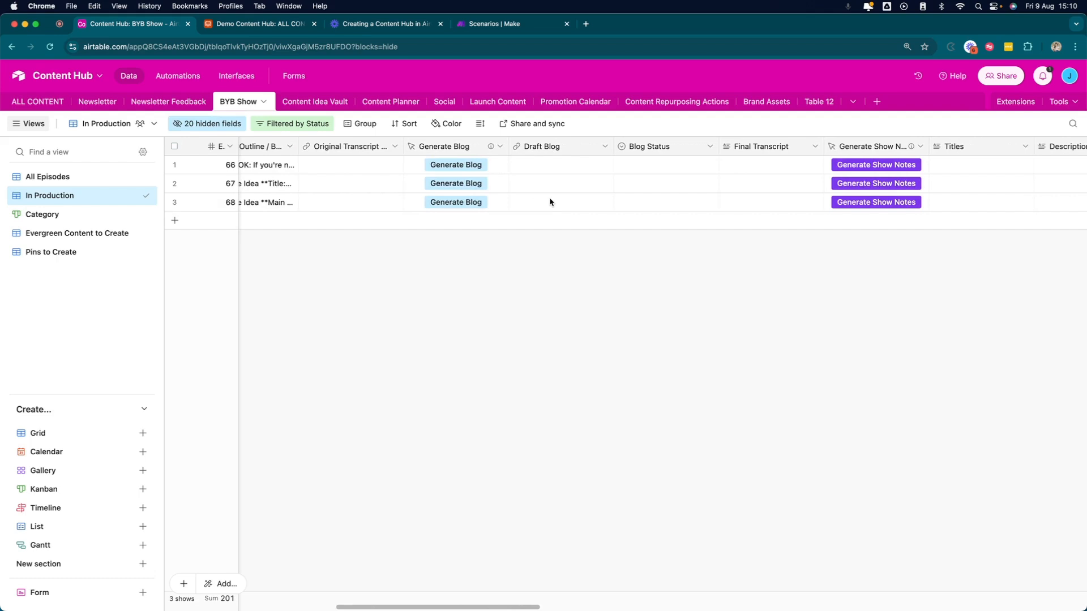
Step: Review the Evergreen Content to Create and Pins to Create views, ending on the ALL CONTENT table
{"action": "left_click", "coordinate": [61, 236]}
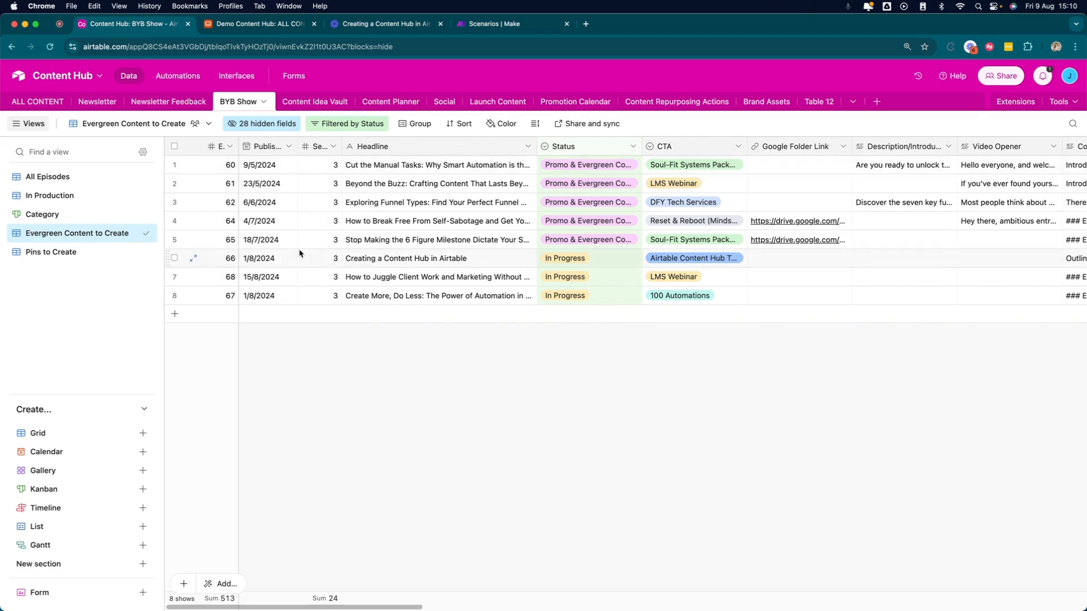
{"action": "left_click", "coordinate": [45, 255]}
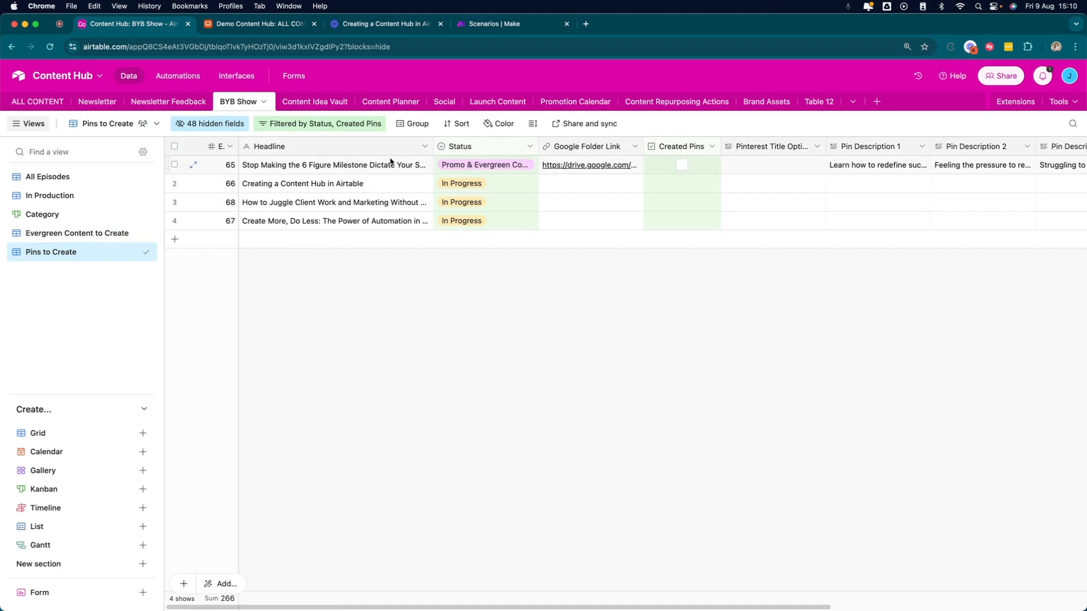
{"action": "scroll", "coordinate": [390, 178], "scroll_direction": "right", "scroll_amount": 6}
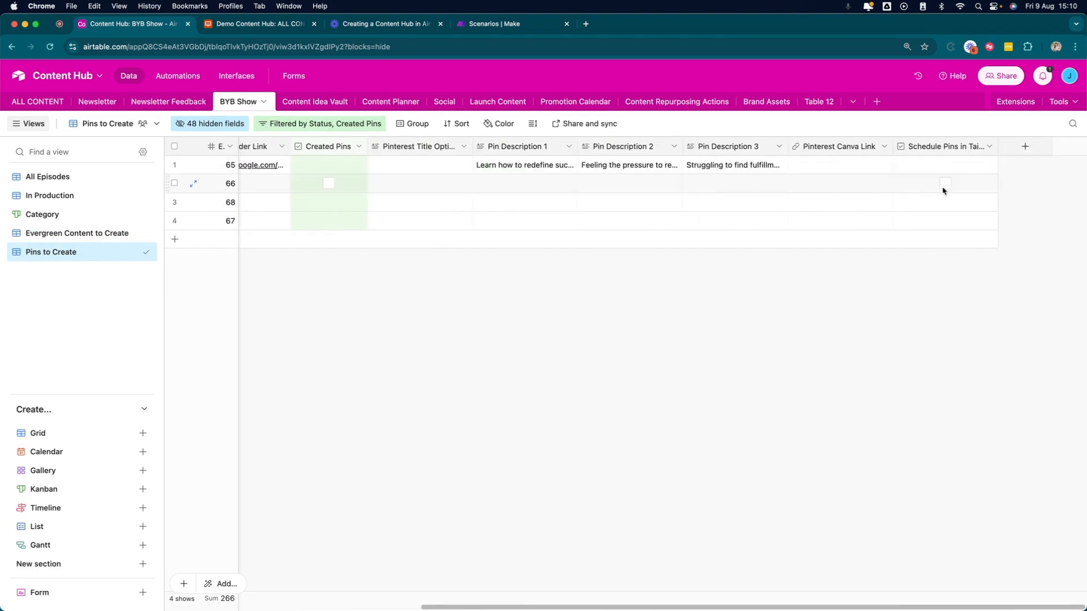
{"action": "scroll", "coordinate": [458, 180], "scroll_direction": "left", "scroll_amount": 6}
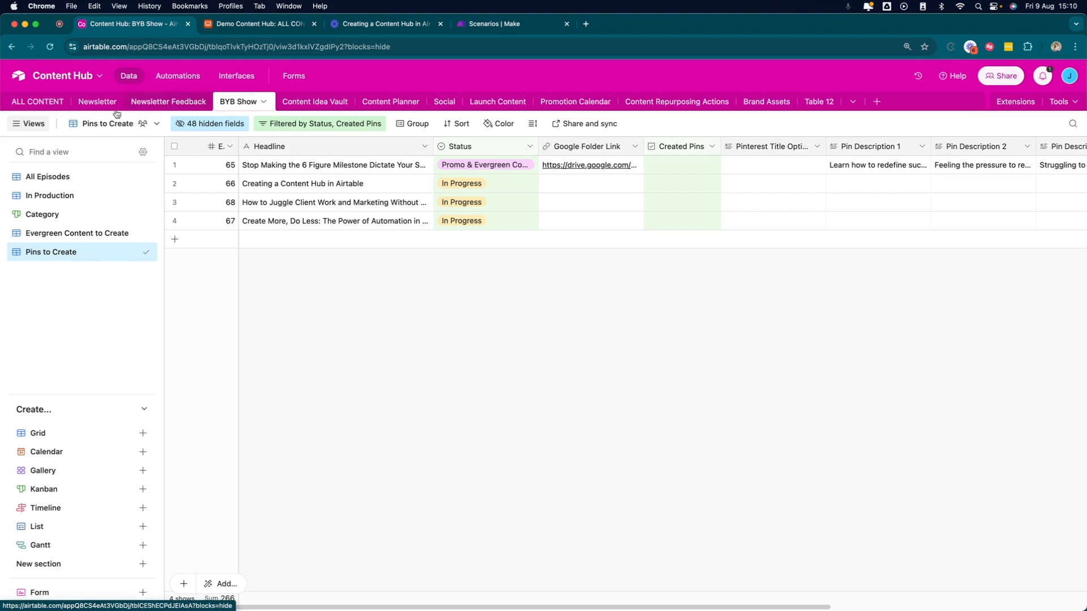
{"action": "left_click", "coordinate": [42, 103]}
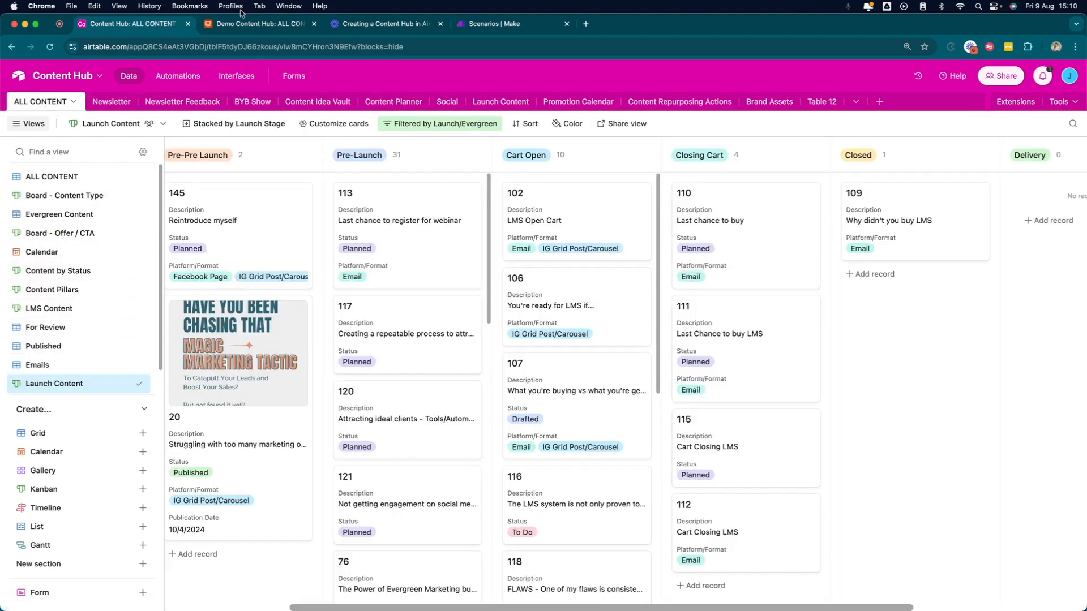
Step: Switch to the Demo Content Hub base and create a grid view named Ready to Publish
{"action": "left_click", "coordinate": [253, 25]}
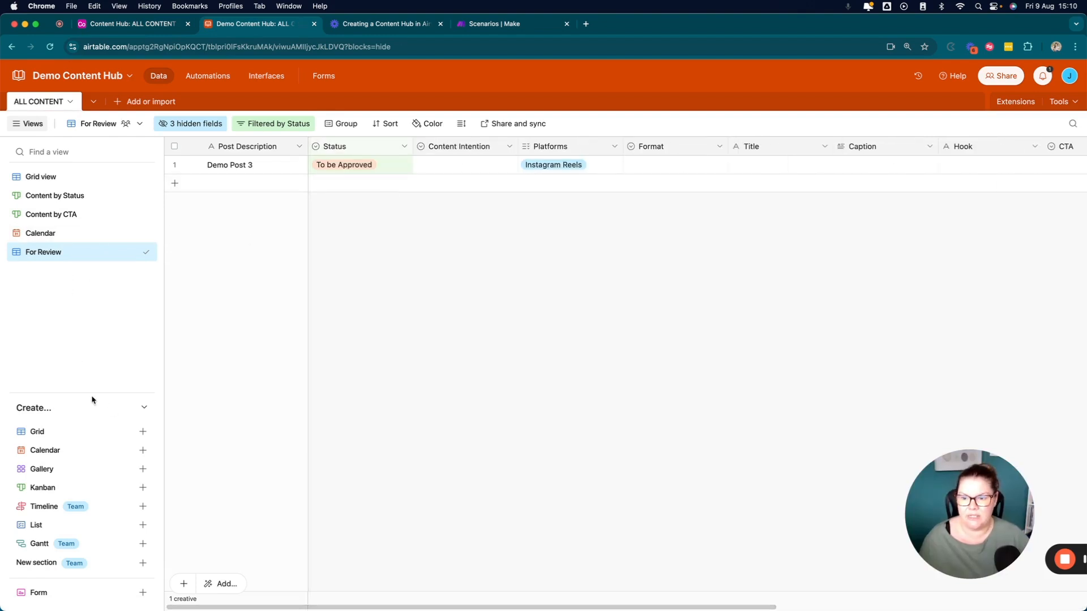
{"action": "left_click", "coordinate": [143, 432]}
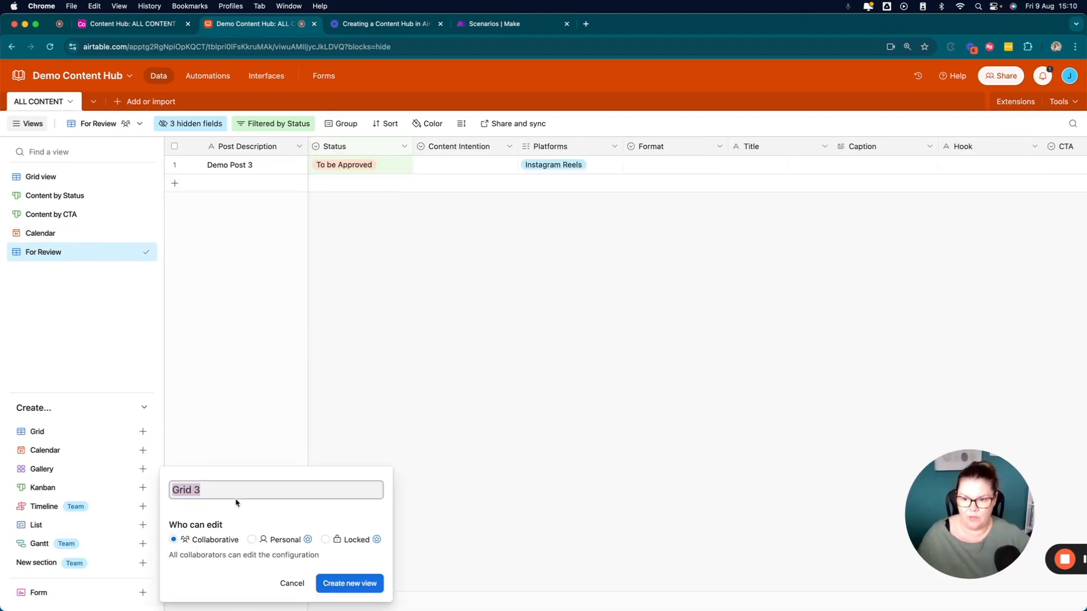
{"action": "type", "text": "Ready to "}
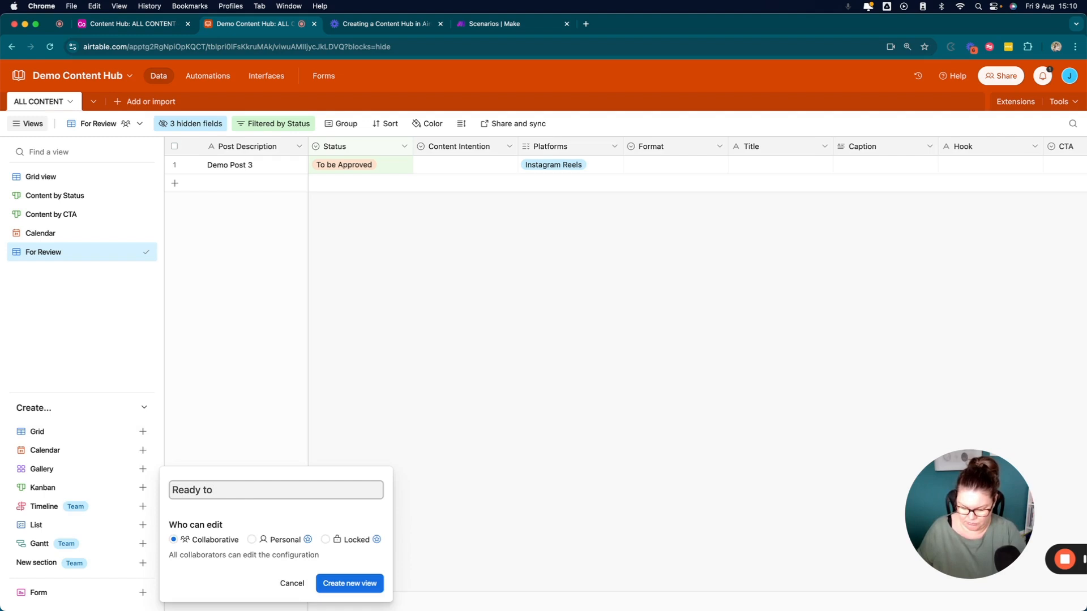
{"action": "type", "text": "Publish"}
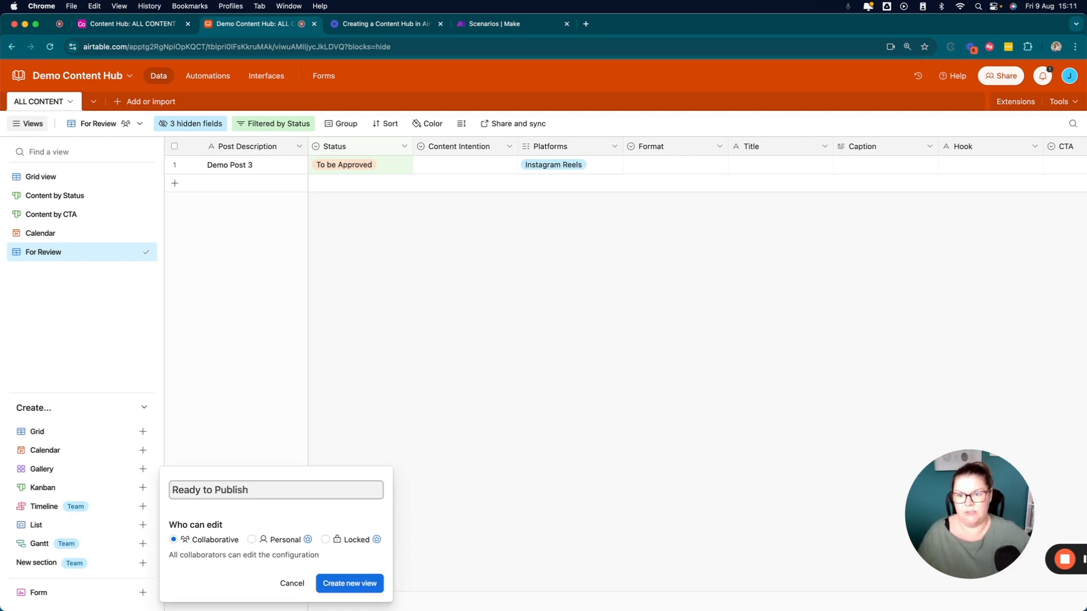
{"action": "left_click", "coordinate": [350, 584]}
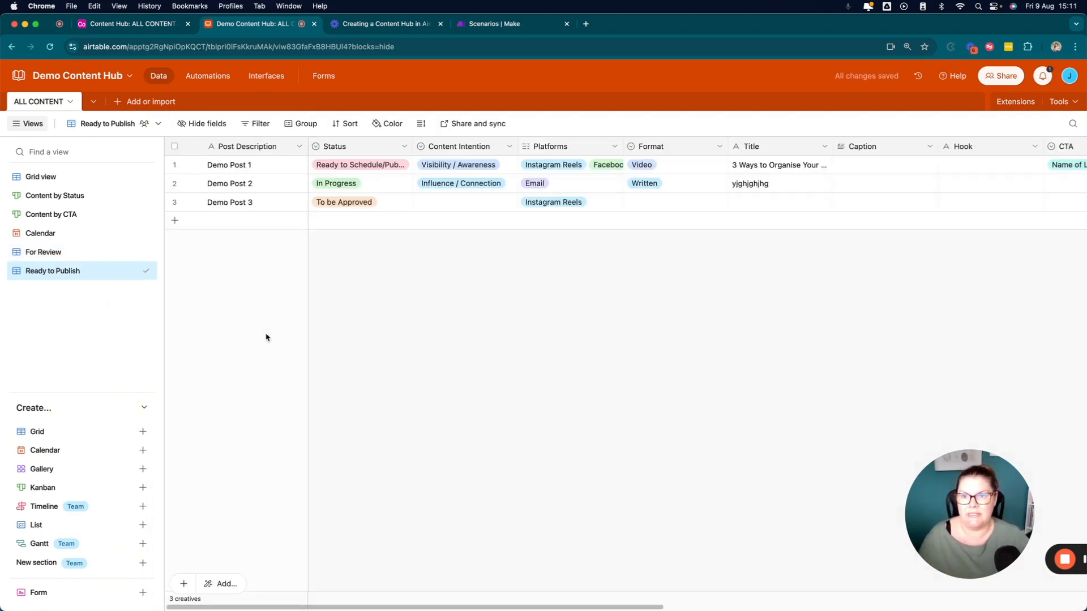
Step: Add a filter condition to the Ready to Publish view where Status is Approved
{"action": "left_click", "coordinate": [262, 124]}
{"action": "left_click", "coordinate": [281, 169]}
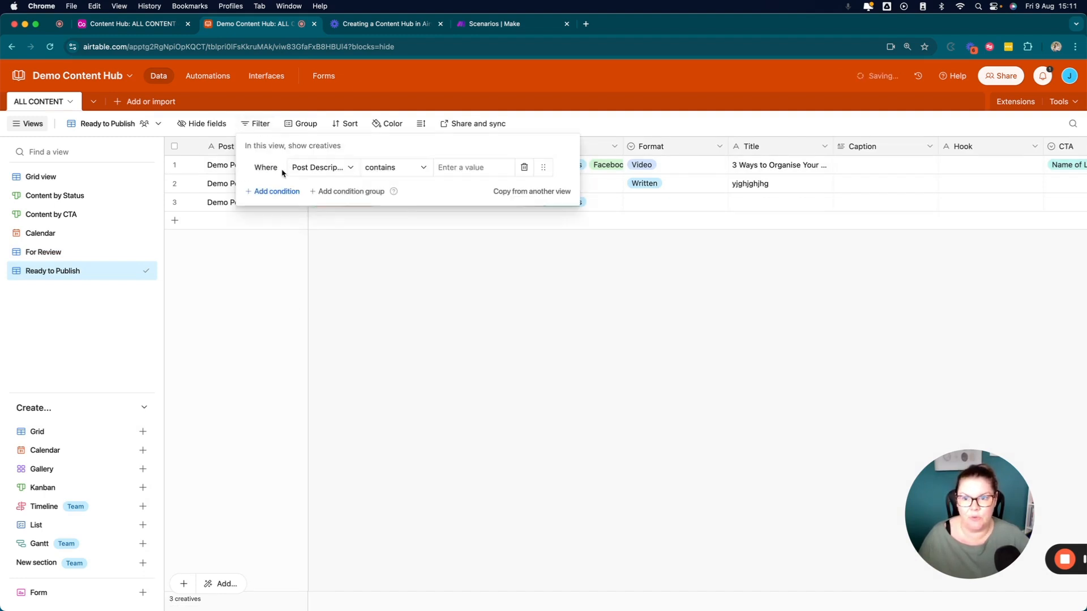
{"action": "left_click", "coordinate": [340, 169]}
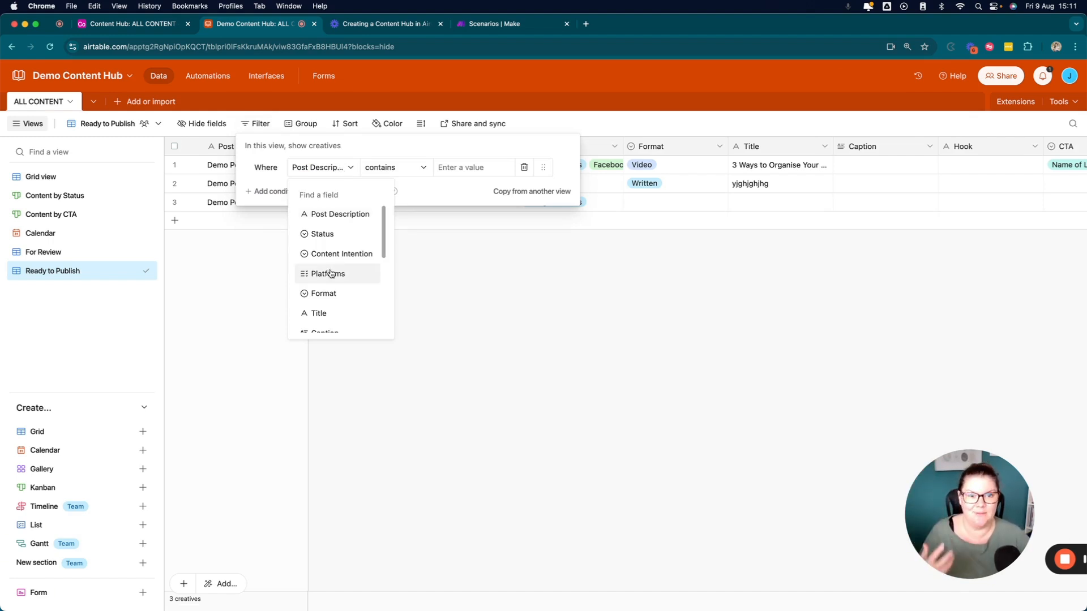
{"action": "left_click", "coordinate": [322, 234]}
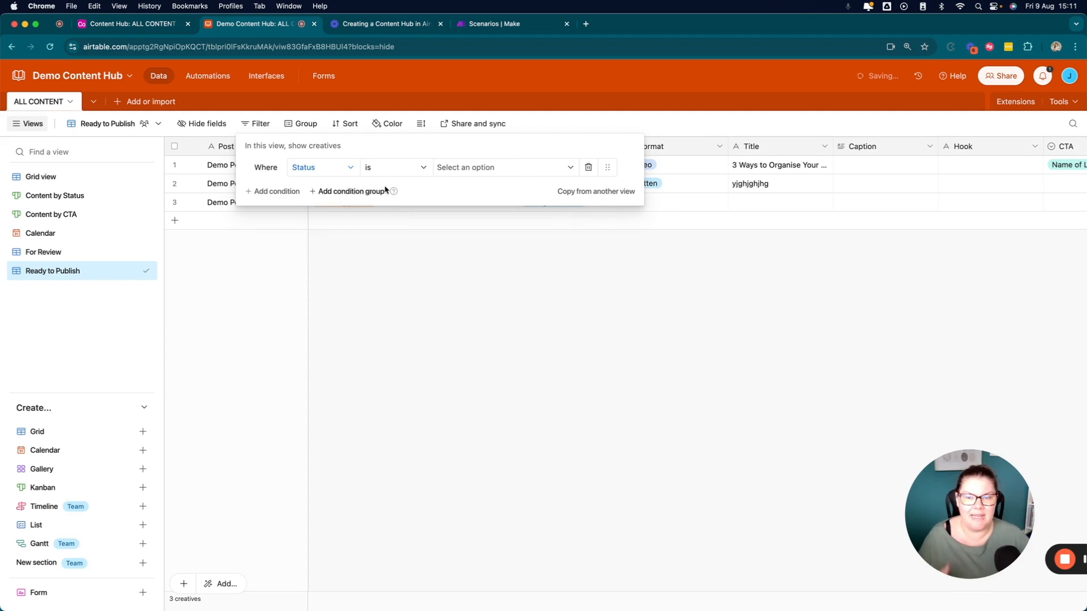
{"action": "left_click", "coordinate": [453, 167]}
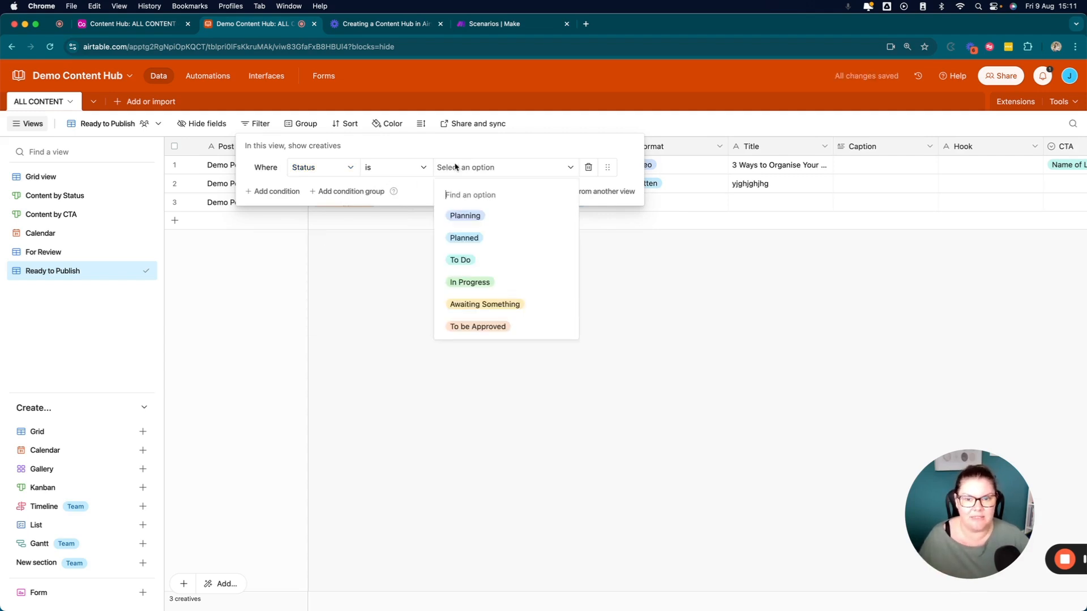
{"action": "scroll", "coordinate": [500, 255], "scroll_direction": "down", "scroll_amount": 3}
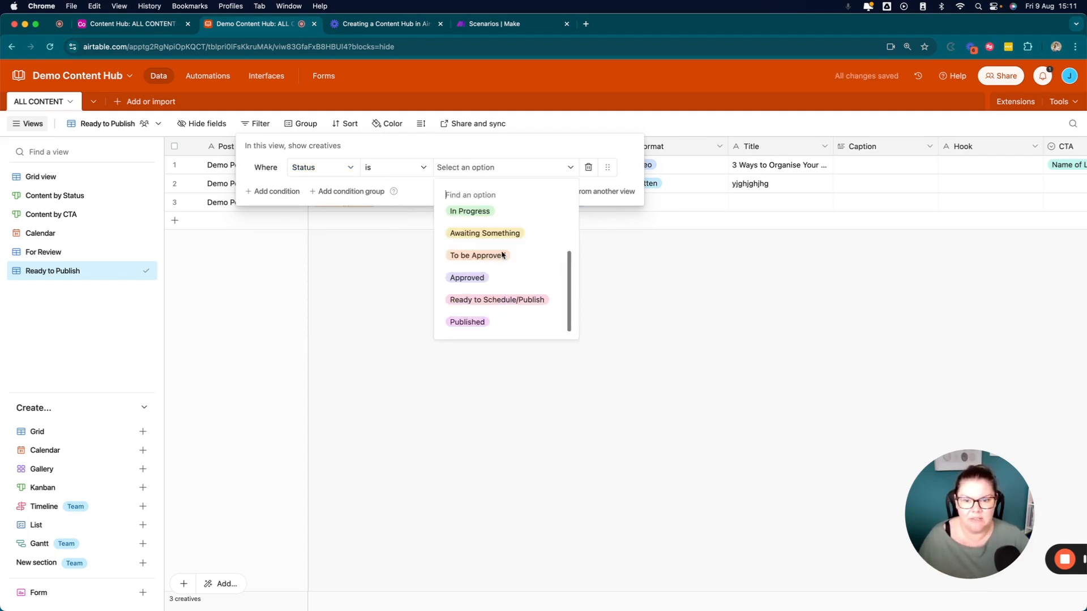
{"action": "left_click", "coordinate": [467, 279]}
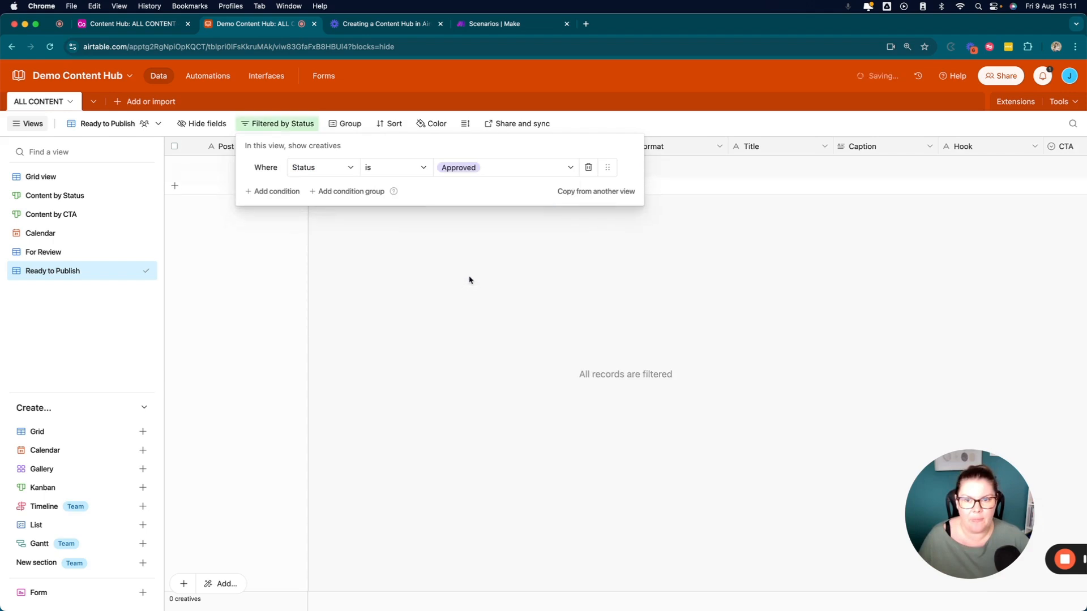
Step: Change the filter condition to Status is any of Approved and Ready to Schedule/Publish
{"action": "left_click", "coordinate": [409, 172]}
{"action": "left_click", "coordinate": [396, 253]}
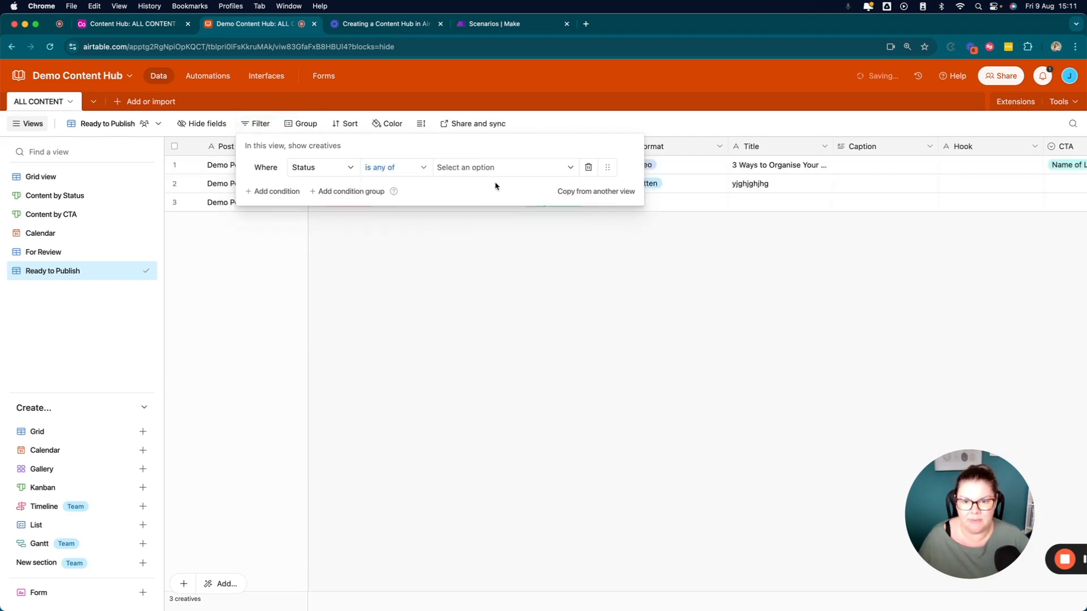
{"action": "left_click", "coordinate": [478, 169]}
{"action": "scroll", "coordinate": [478, 287], "scroll_direction": "down", "scroll_amount": 3}
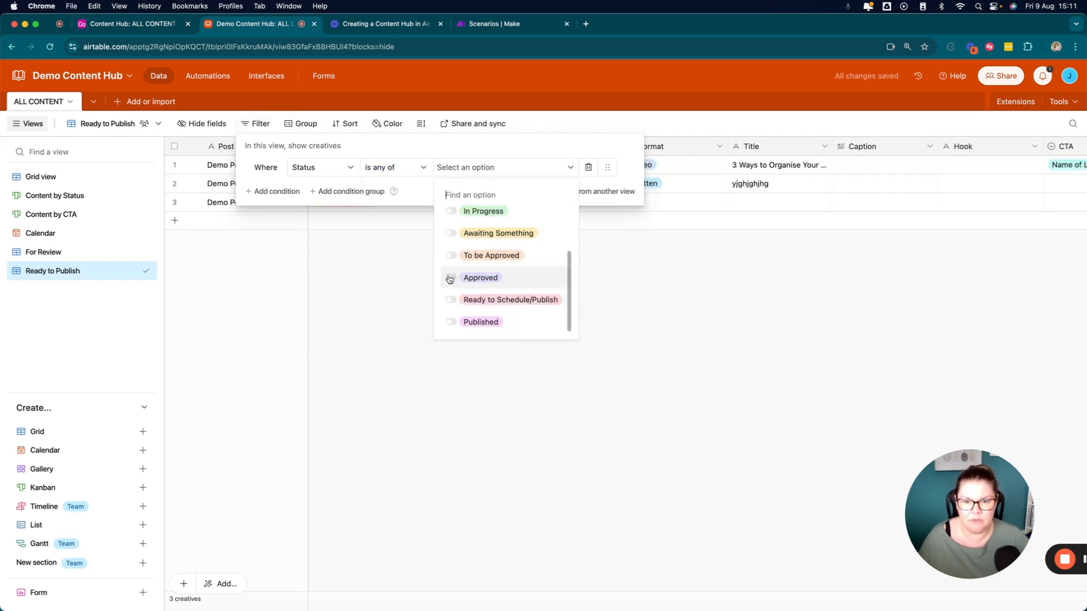
{"action": "left_click", "coordinate": [450, 277]}
{"action": "left_click", "coordinate": [451, 300]}
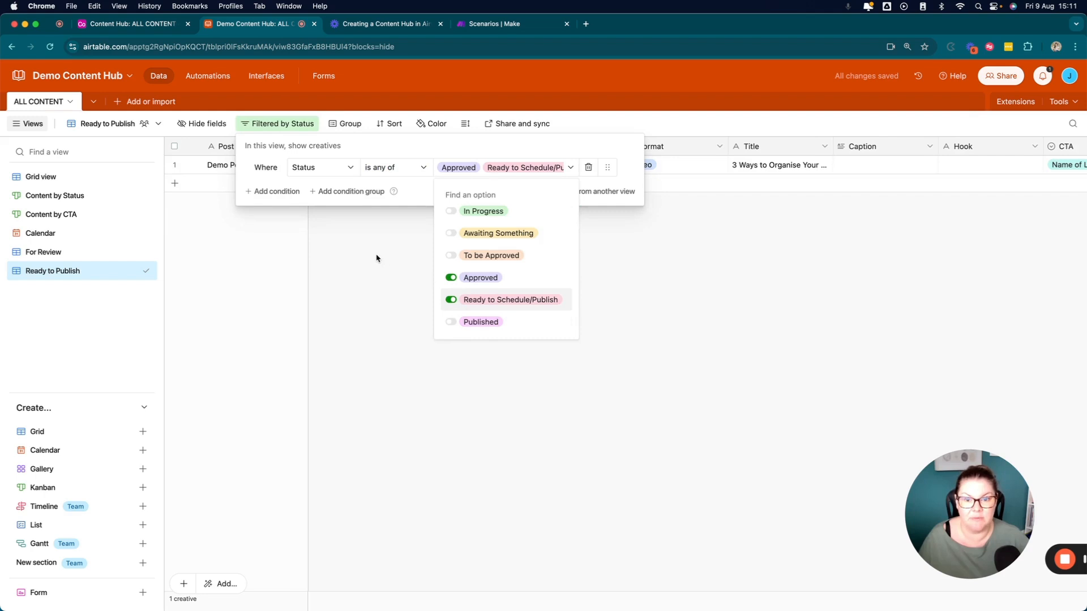
{"action": "left_click", "coordinate": [414, 268]}
{"action": "left_click", "coordinate": [414, 268]}
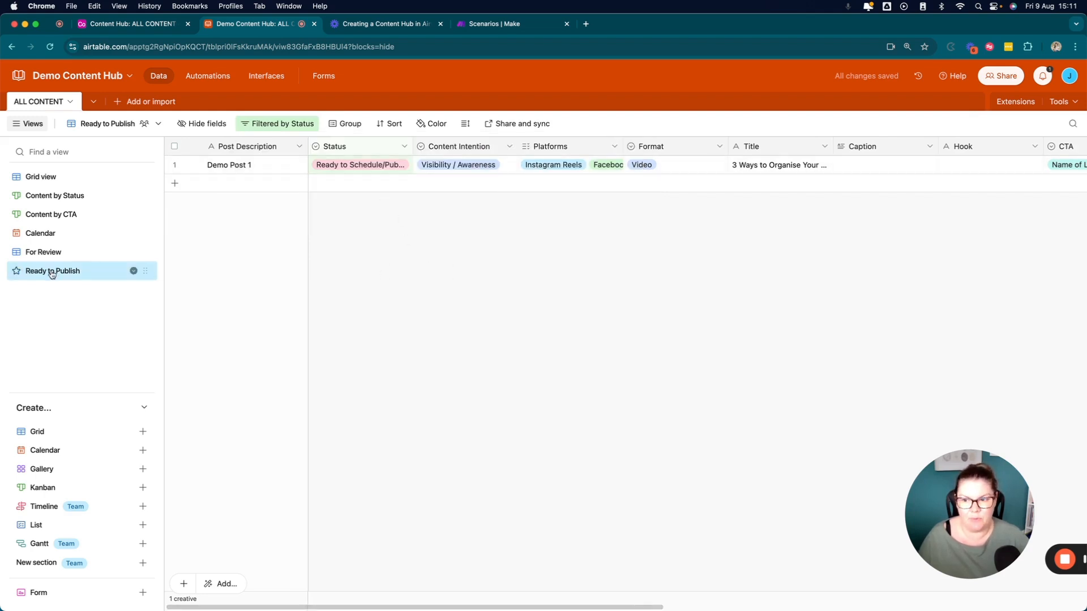
Step: Create another grid view named Published in the ALL CONTENT table
{"action": "left_click", "coordinate": [53, 433]}
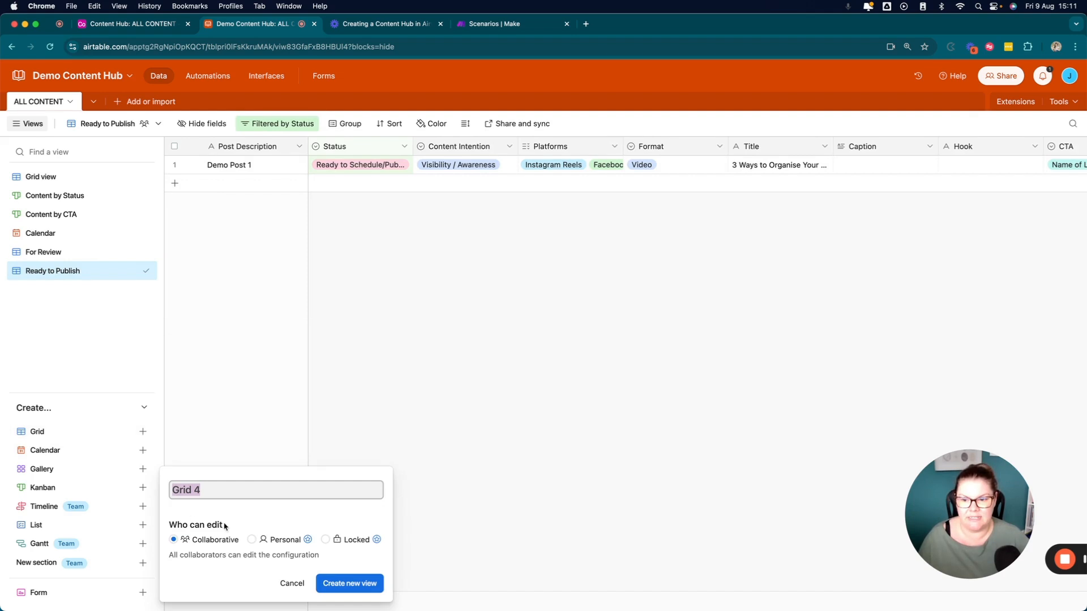
{"action": "type", "text": "Publioshed"}
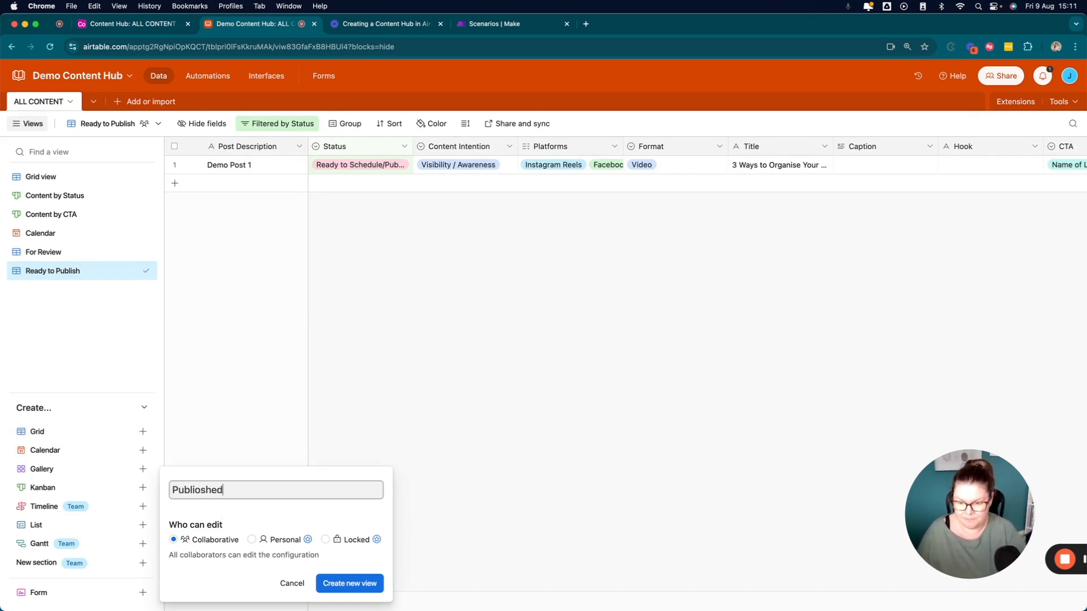
{"action": "key", "text": "BackSpace"}
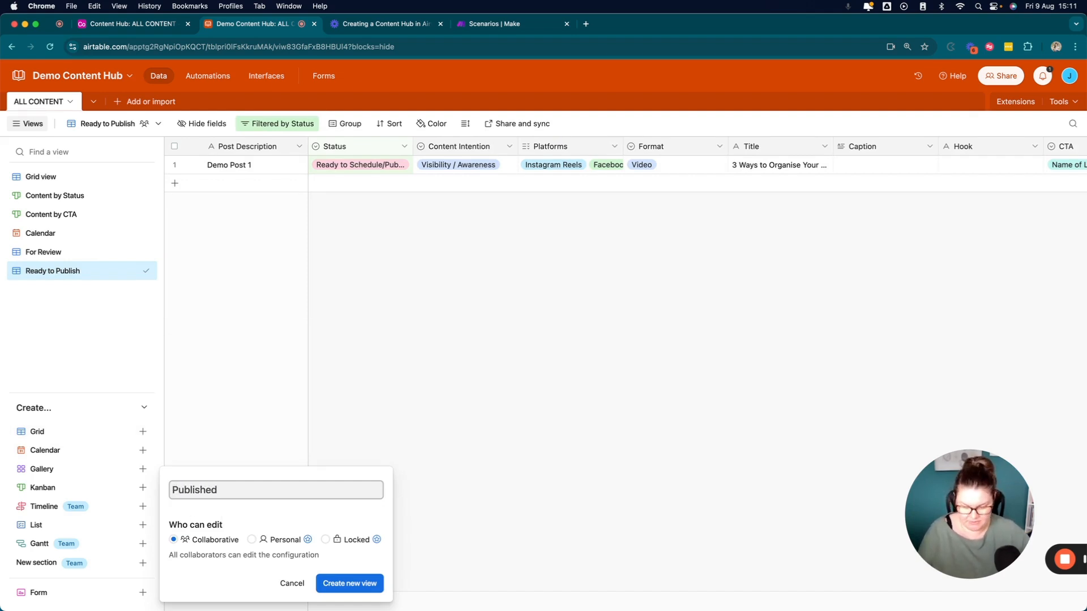
{"action": "left_click", "coordinate": [354, 584]}
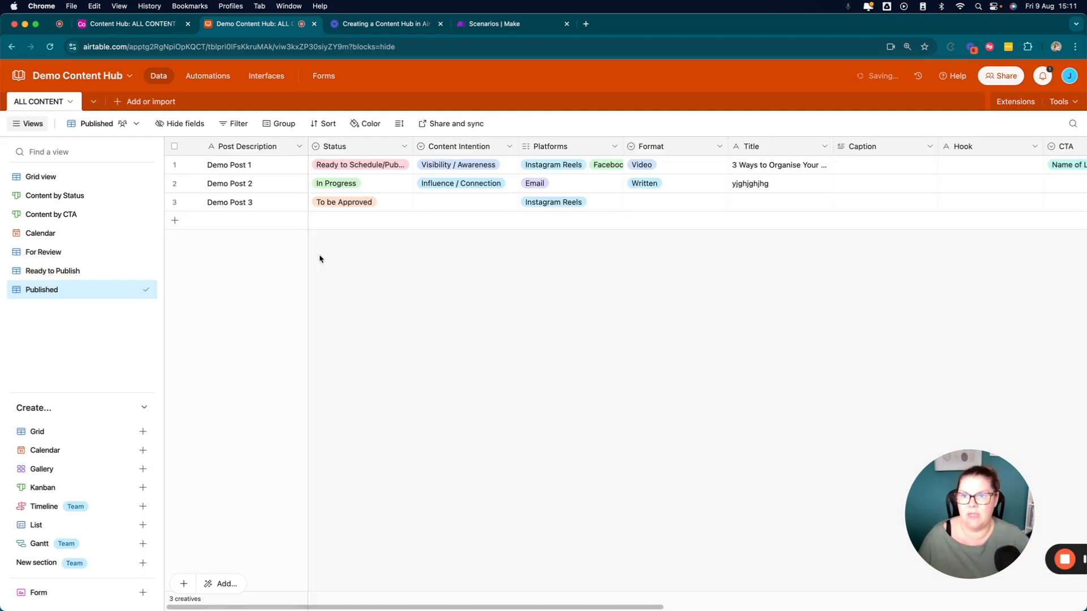
Step: Filter the Published view to show only records where Status is Published
{"action": "left_click", "coordinate": [237, 124]}
{"action": "left_click", "coordinate": [255, 168]}
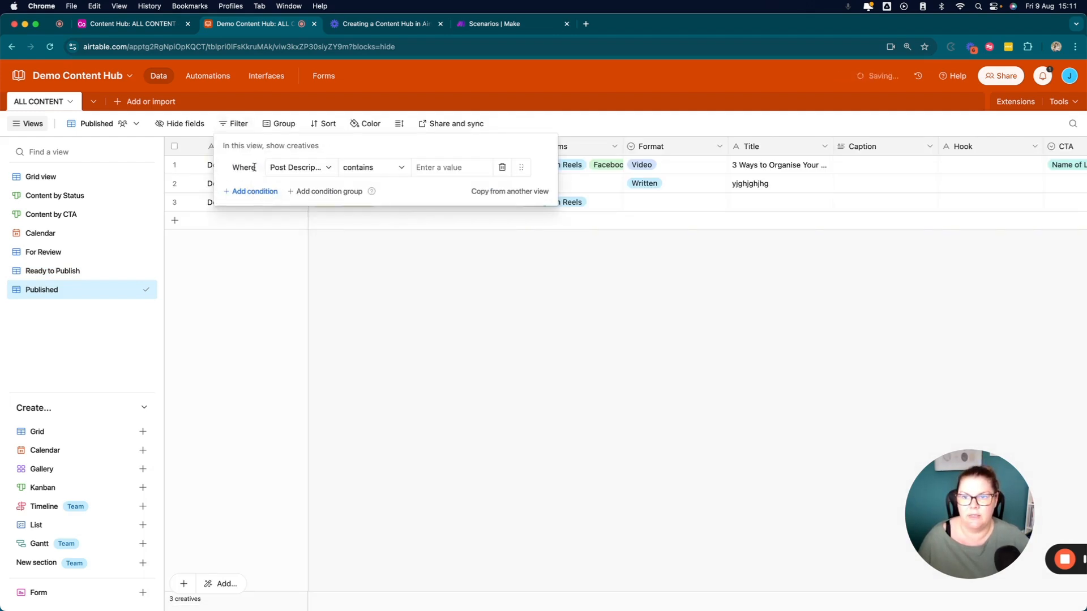
{"action": "left_click", "coordinate": [300, 167]}
{"action": "left_click", "coordinate": [297, 233]}
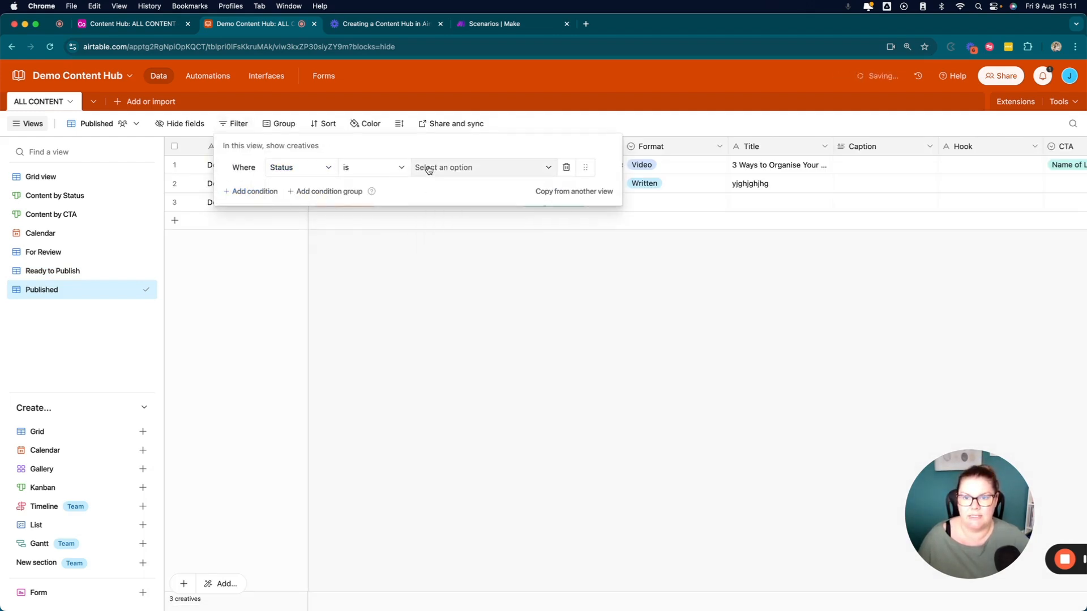
{"action": "left_click", "coordinate": [427, 167]}
{"action": "scroll", "coordinate": [444, 311], "scroll_direction": "down", "scroll_amount": 3}
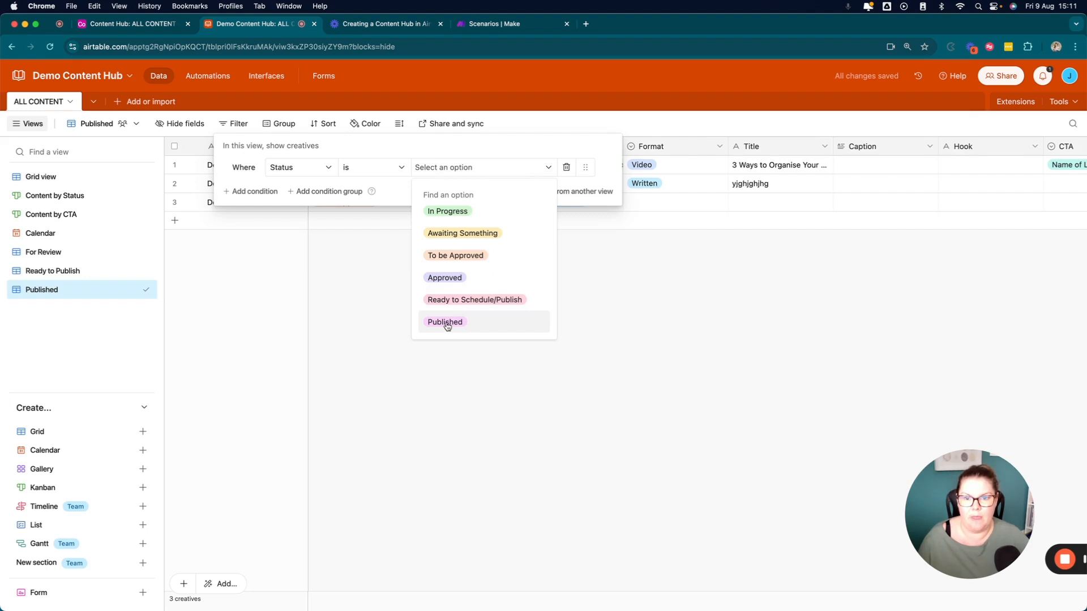
{"action": "left_click", "coordinate": [446, 322]}
{"action": "left_click", "coordinate": [418, 317]}
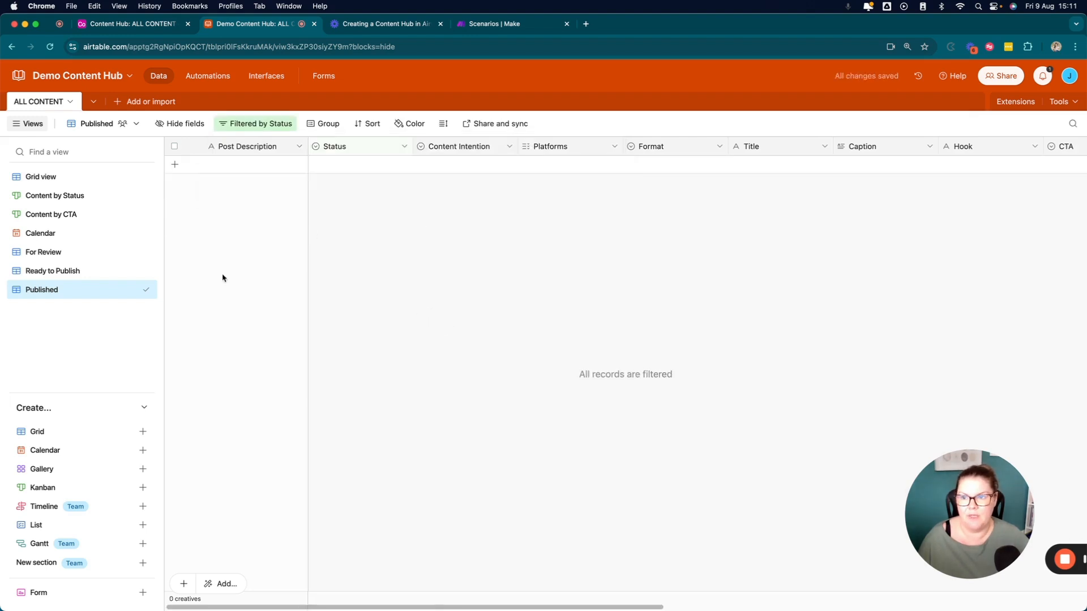
Step: Hide the Performance and Canva Link fields in the Ready to Publish view
{"action": "left_click", "coordinate": [130, 271]}
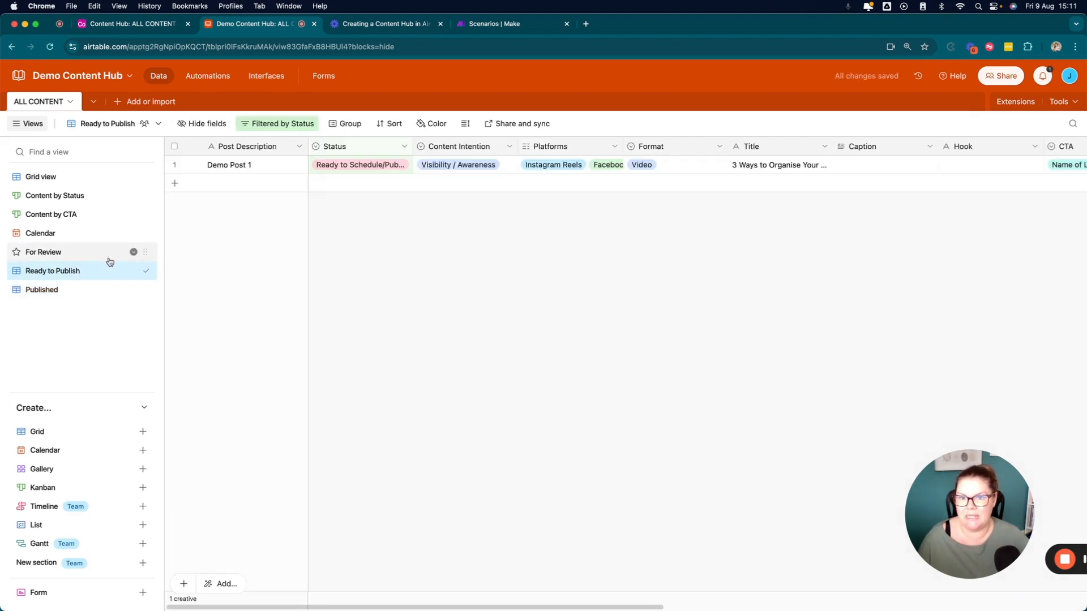
{"action": "scroll", "coordinate": [496, 160], "scroll_direction": "right", "scroll_amount": 10}
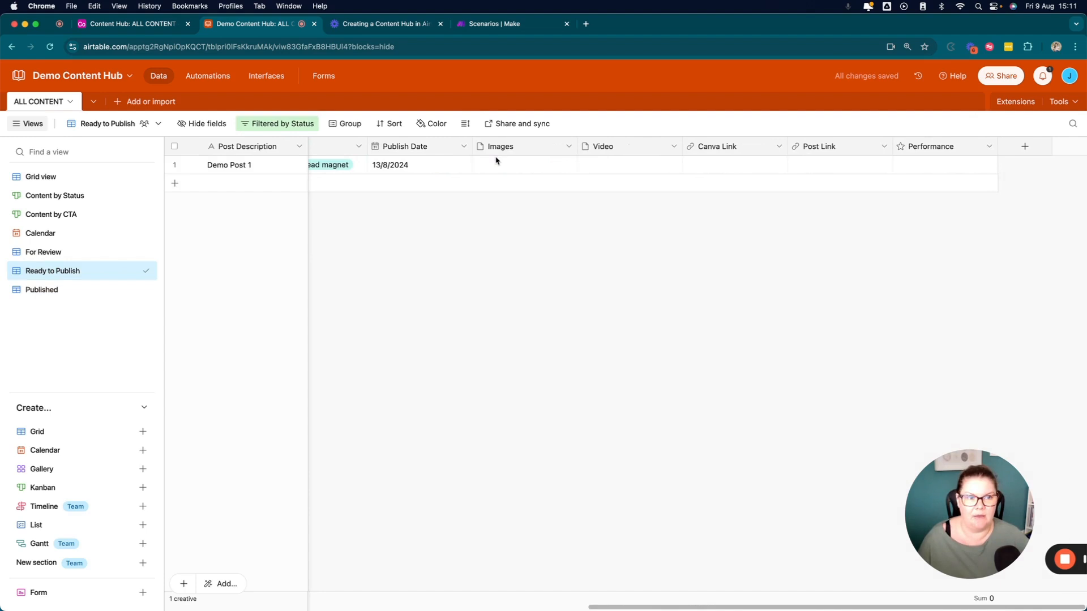
{"action": "right_click", "coordinate": [946, 149]}
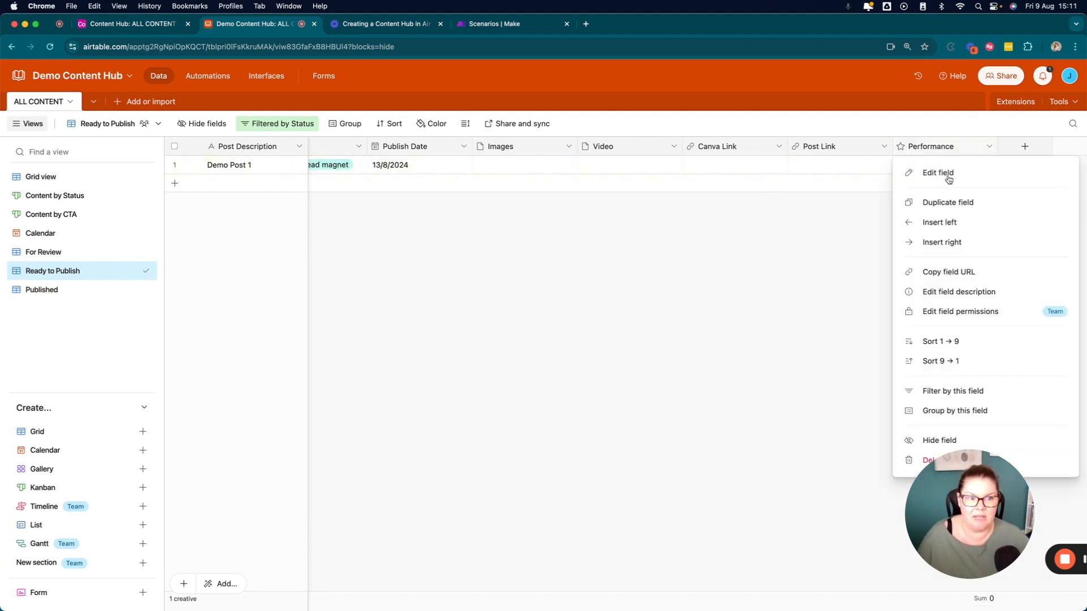
{"action": "left_click", "coordinate": [940, 440]}
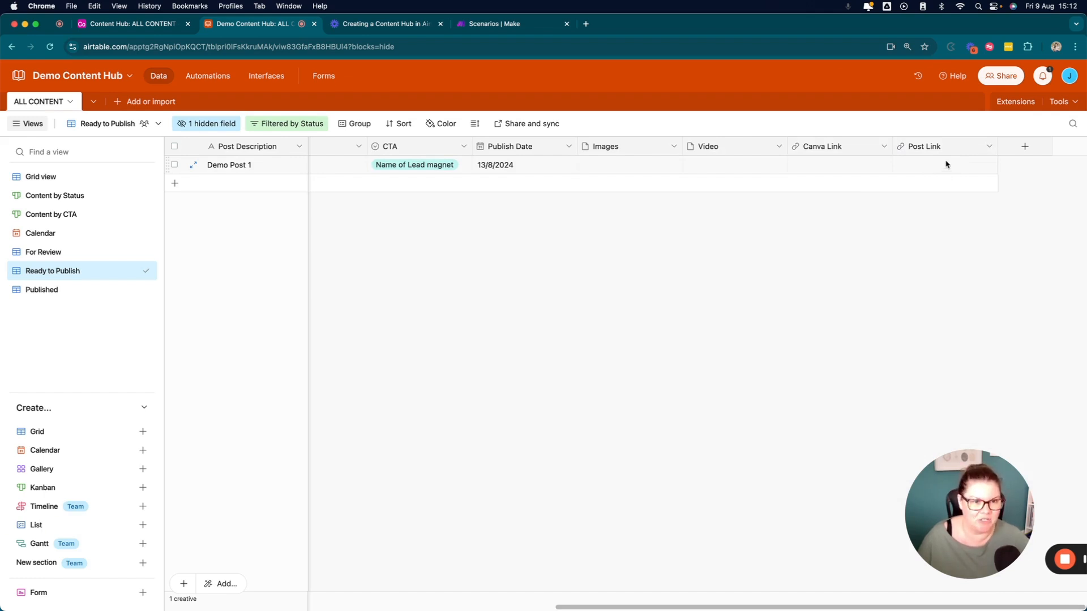
{"action": "right_click", "coordinate": [852, 149]}
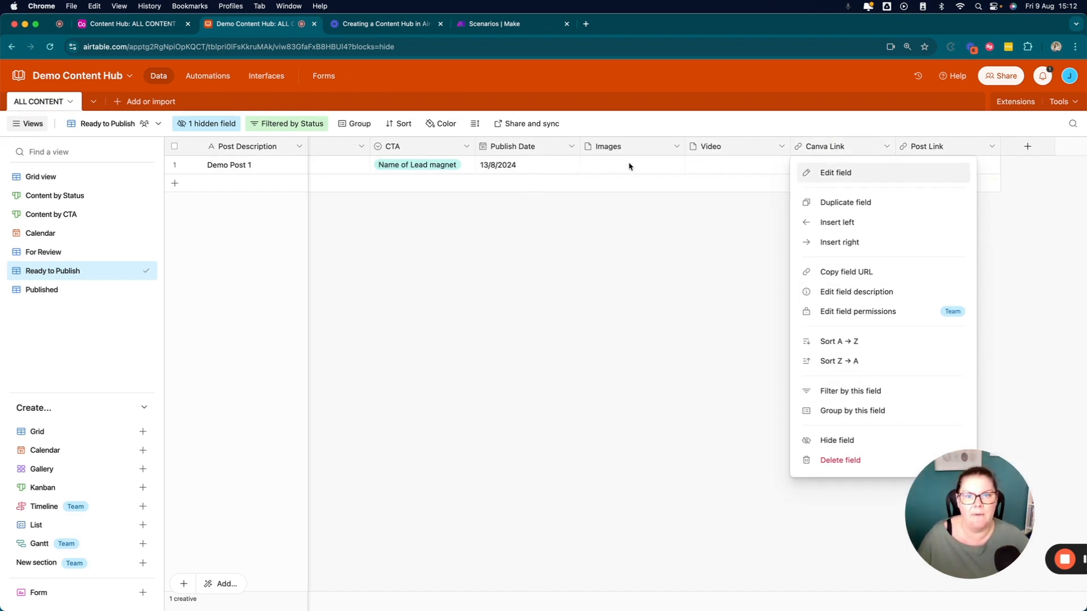
{"action": "left_click", "coordinate": [852, 440]}
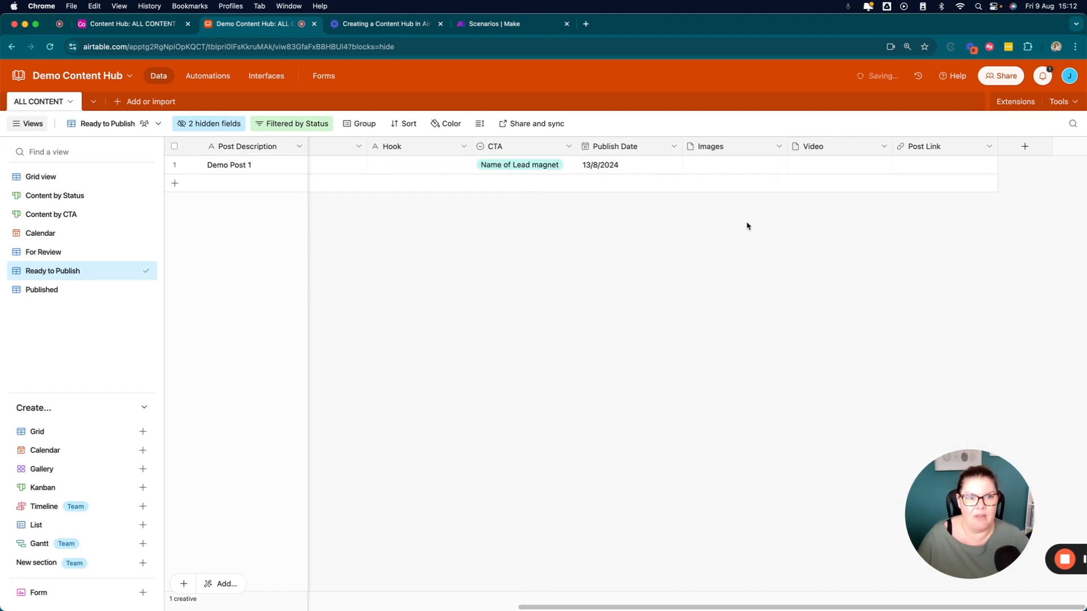
Step: Hide the Content Intention field in the Ready to Publish view and return to Grid view
{"action": "scroll", "coordinate": [605, 185], "scroll_direction": "left", "scroll_amount": 8}
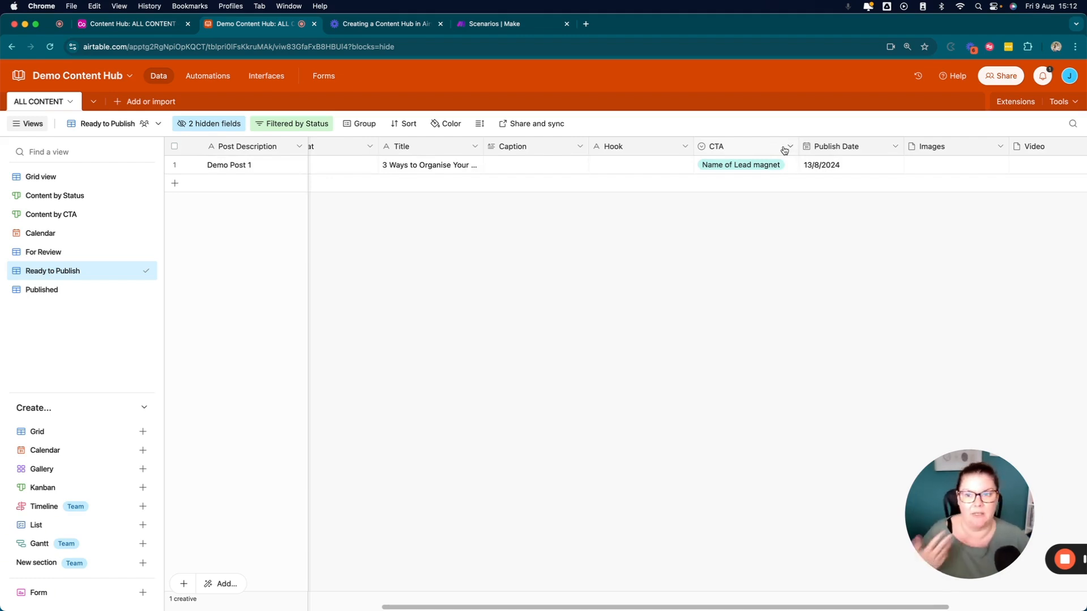
{"action": "scroll", "coordinate": [784, 150], "scroll_direction": "left", "scroll_amount": 3}
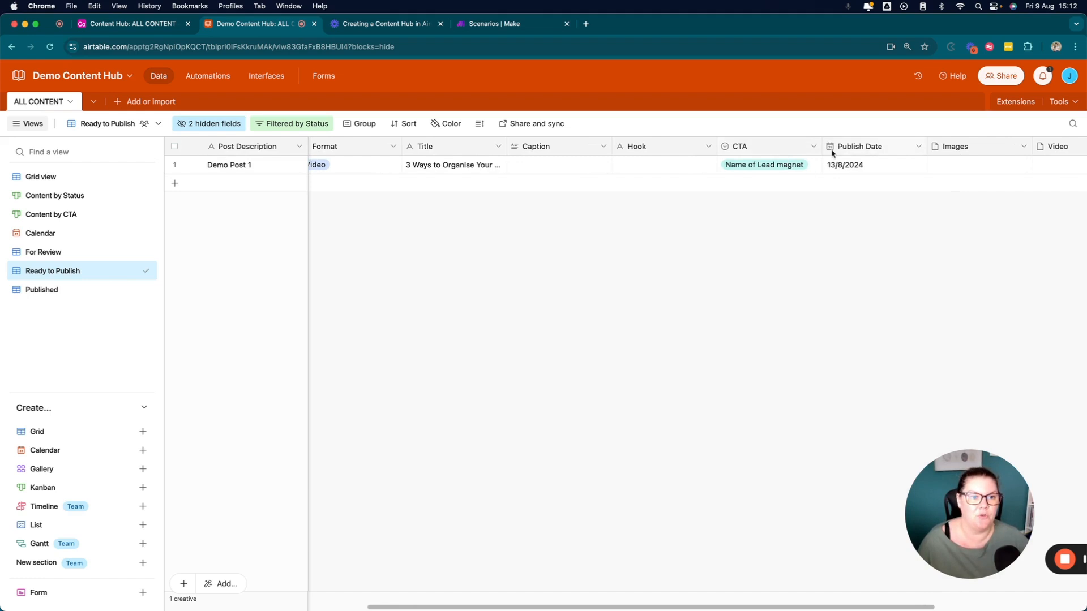
{"action": "scroll", "coordinate": [788, 167], "scroll_direction": "left", "scroll_amount": 3}
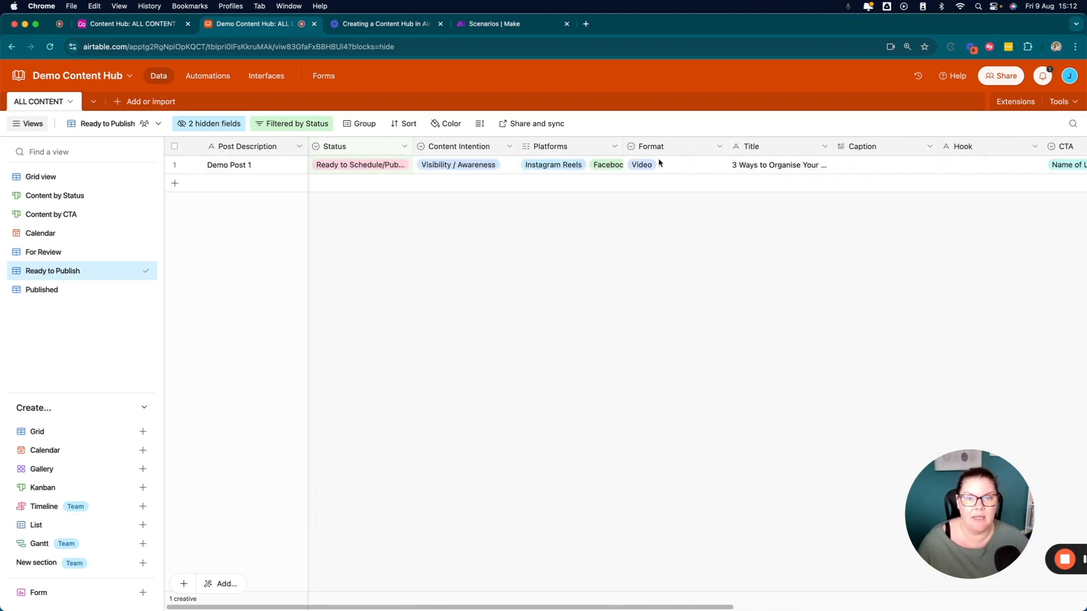
{"action": "right_click", "coordinate": [686, 151]}
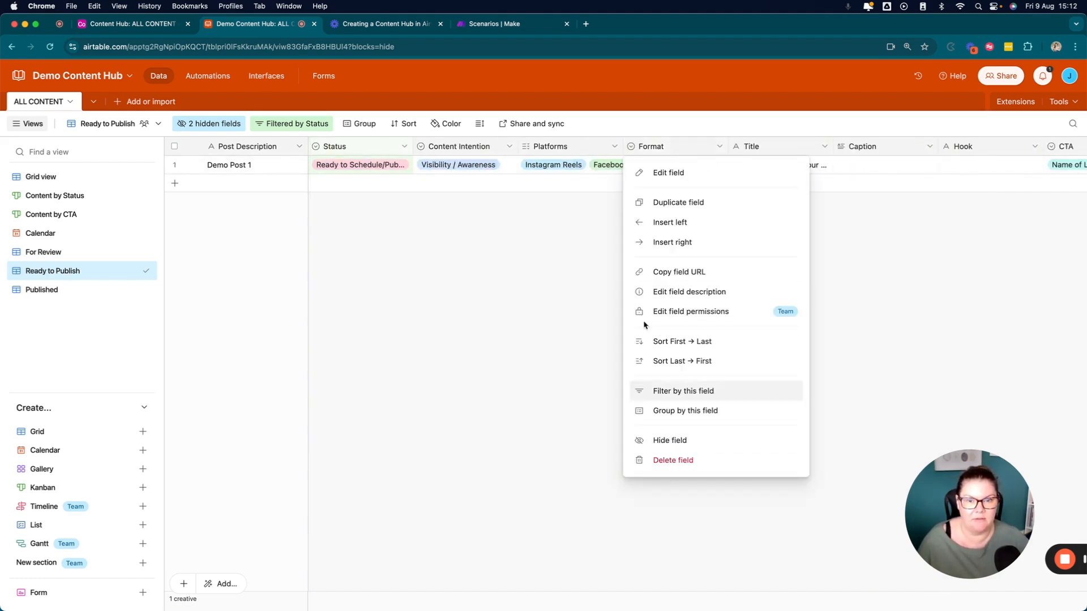
{"action": "left_click", "coordinate": [561, 227]}
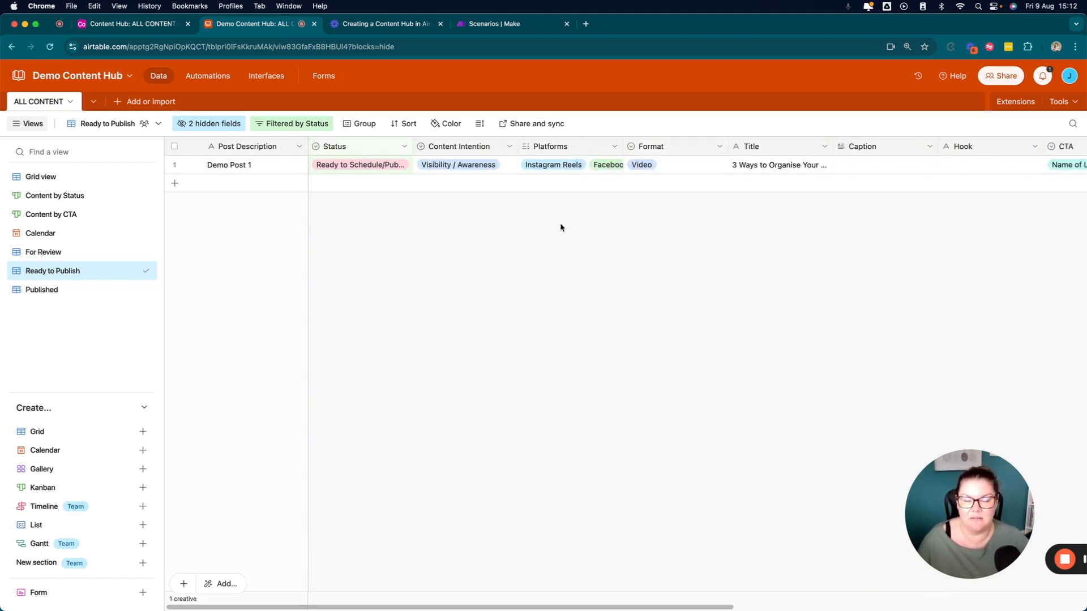
{"action": "right_click", "coordinate": [480, 146]}
{"action": "left_click", "coordinate": [460, 440]}
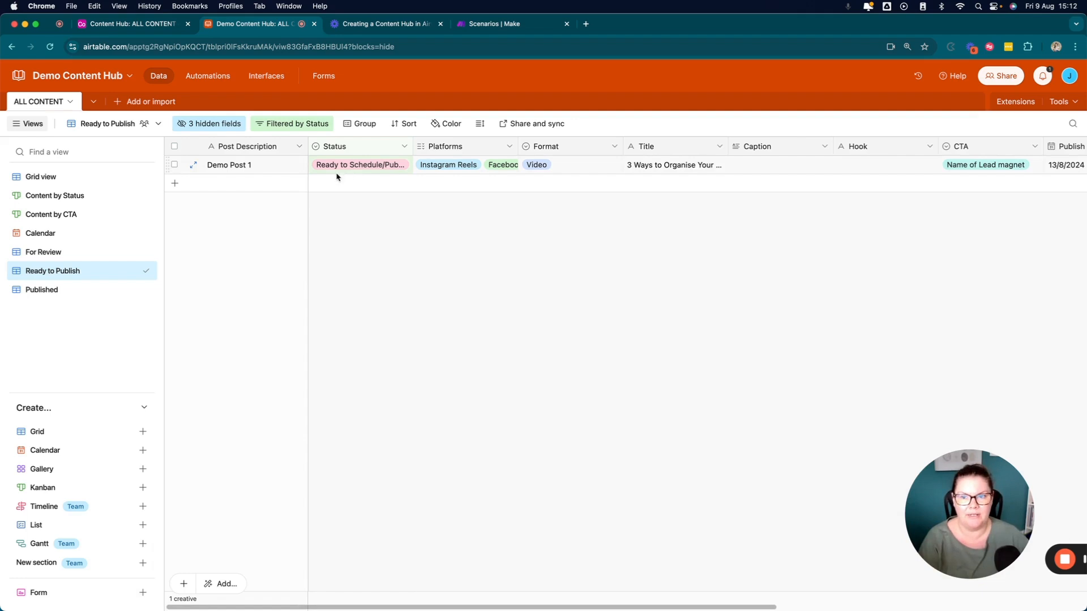
{"action": "left_click", "coordinate": [148, 178]}
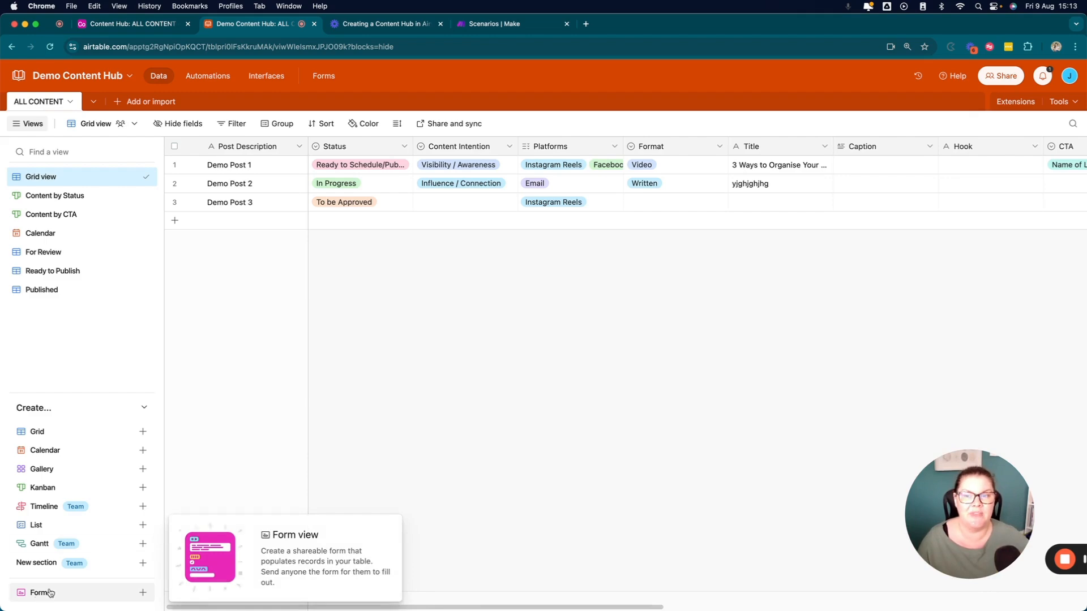
Step: Switch to the Content Hub base and examine the fields and layout of the Ad Hoc Posts form in ALL CONTENT
{"action": "left_click", "coordinate": [141, 27]}
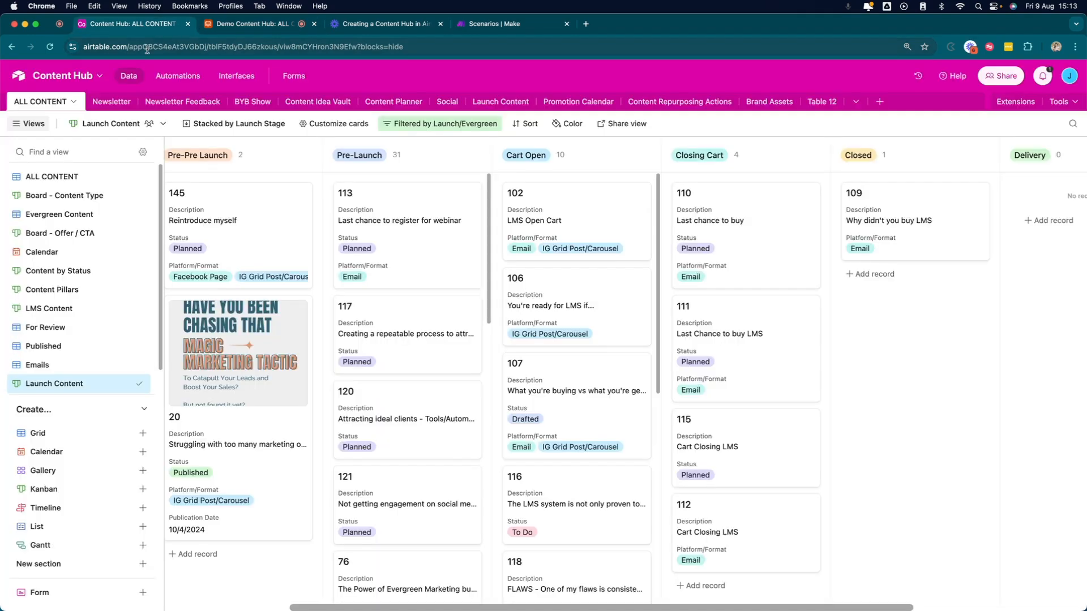
{"action": "scroll", "coordinate": [85, 266], "scroll_direction": "down", "scroll_amount": 1}
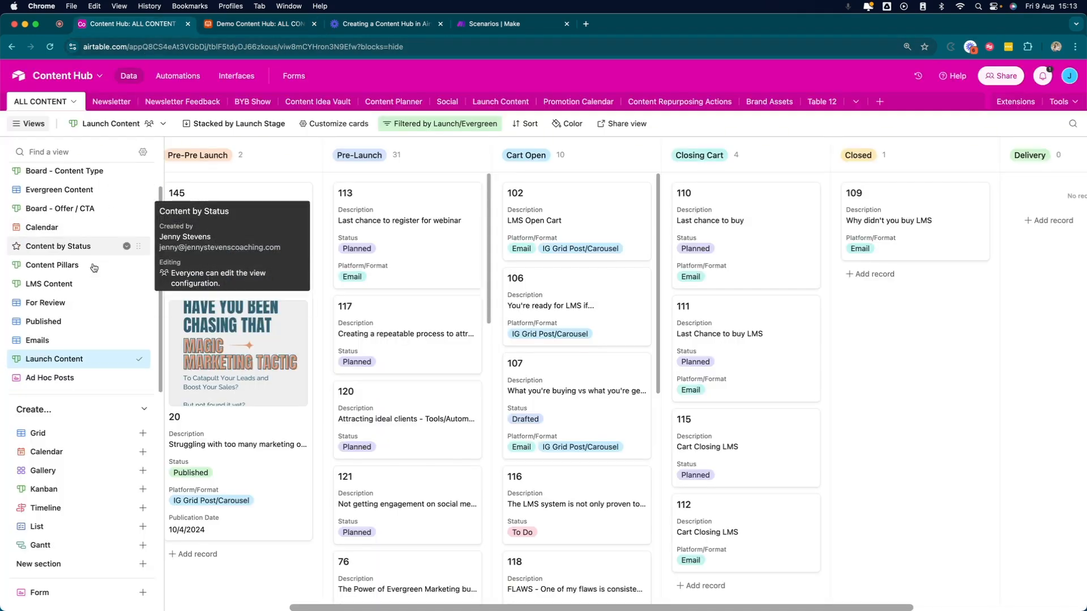
{"action": "left_click", "coordinate": [49, 380]}
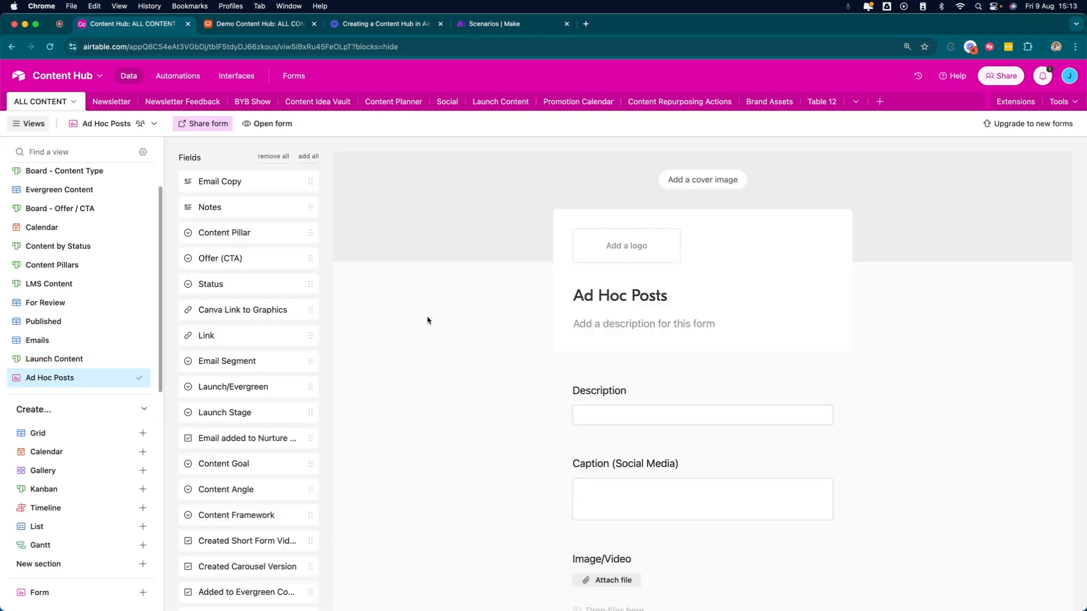
{"action": "scroll", "coordinate": [258, 202], "scroll_direction": "down", "scroll_amount": 5}
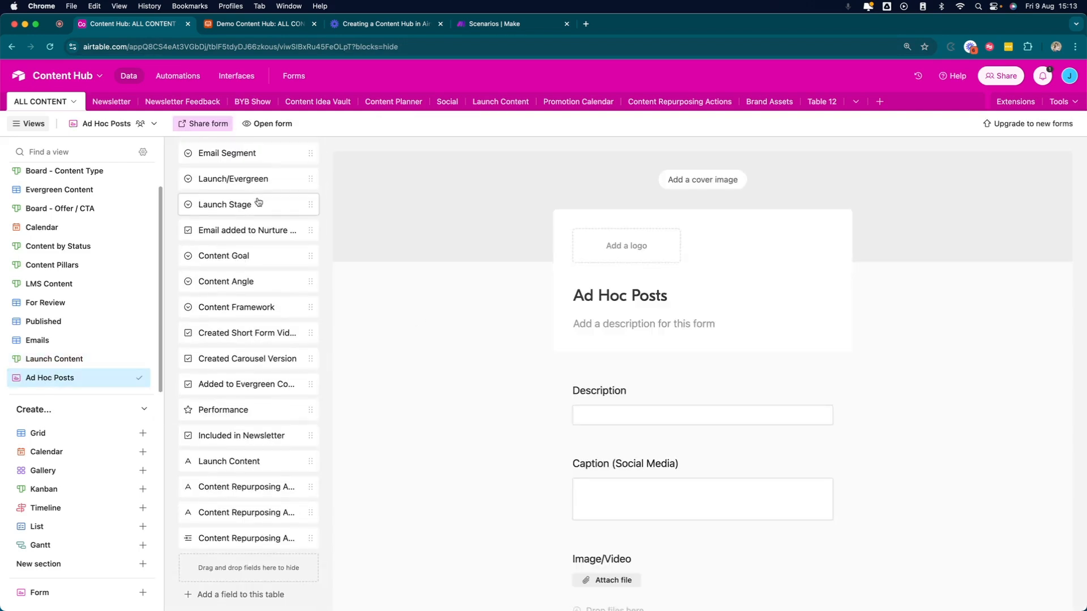
{"action": "scroll", "coordinate": [258, 202], "scroll_direction": "up", "scroll_amount": 5}
{"action": "scroll", "coordinate": [647, 342], "scroll_direction": "down", "scroll_amount": 5}
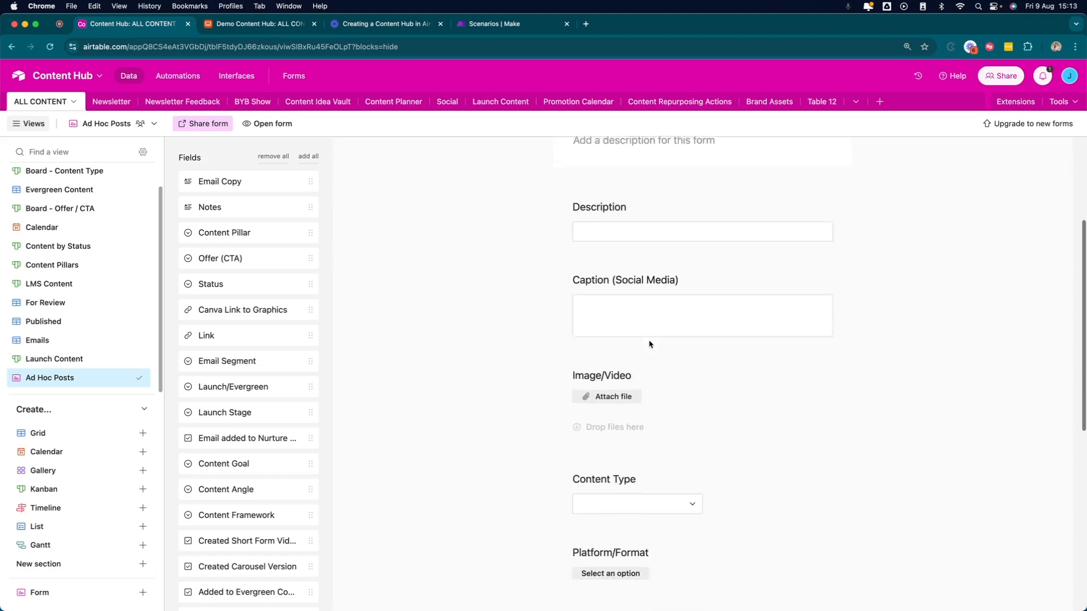
{"action": "scroll", "coordinate": [615, 300], "scroll_direction": "down", "scroll_amount": 3}
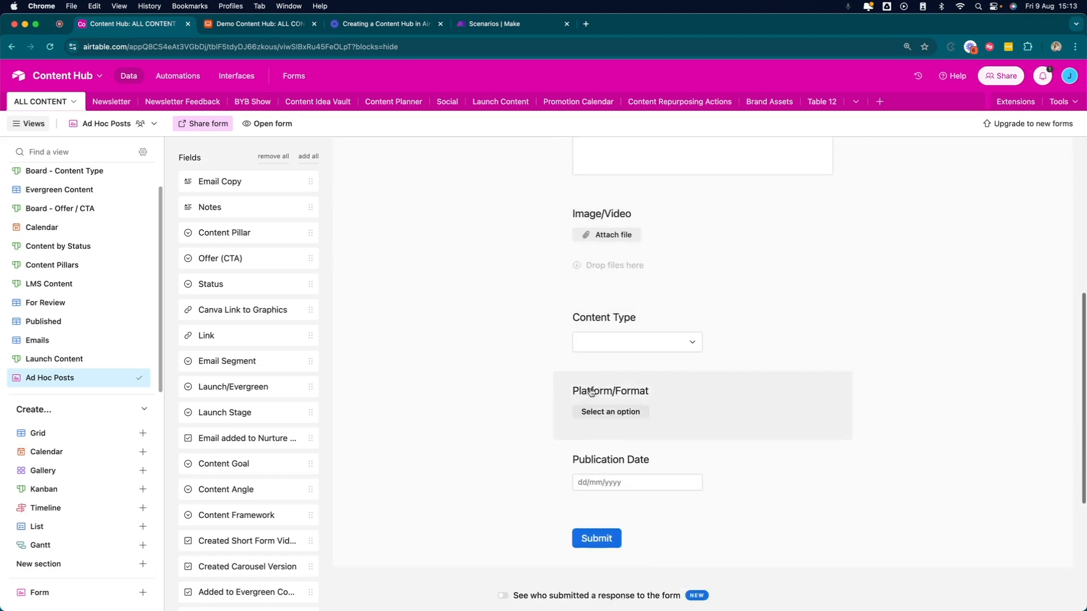
{"action": "scroll", "coordinate": [113, 249], "scroll_direction": "up", "scroll_amount": 1}
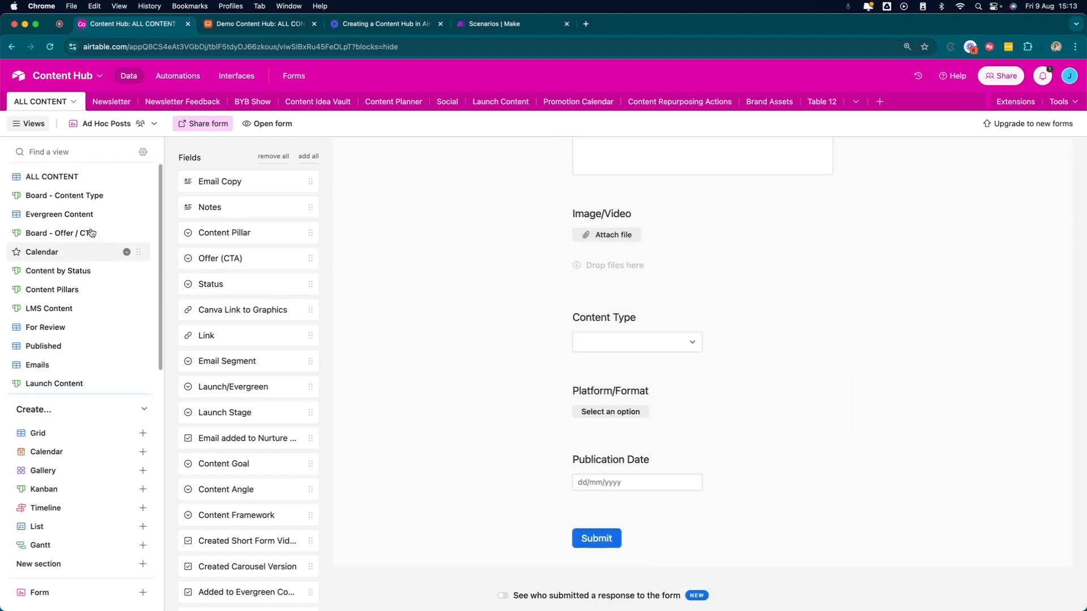
Step: Examine the Idea Form in the Content Planner table and compare it with the Ad Hoc Posts form in ALL CONTENT
{"action": "left_click", "coordinate": [403, 103]}
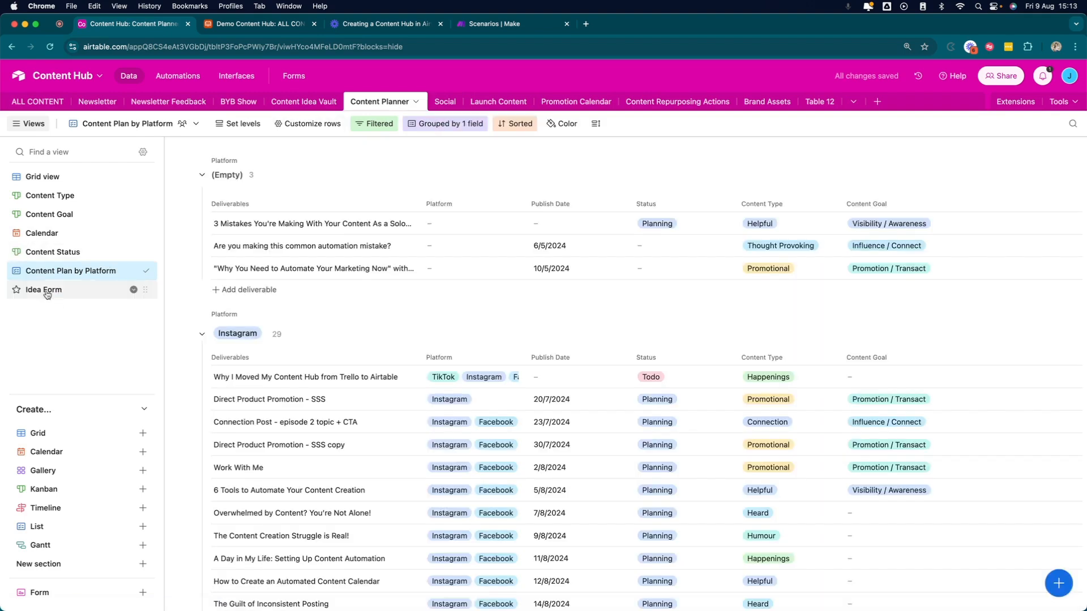
{"action": "left_click", "coordinate": [45, 291]}
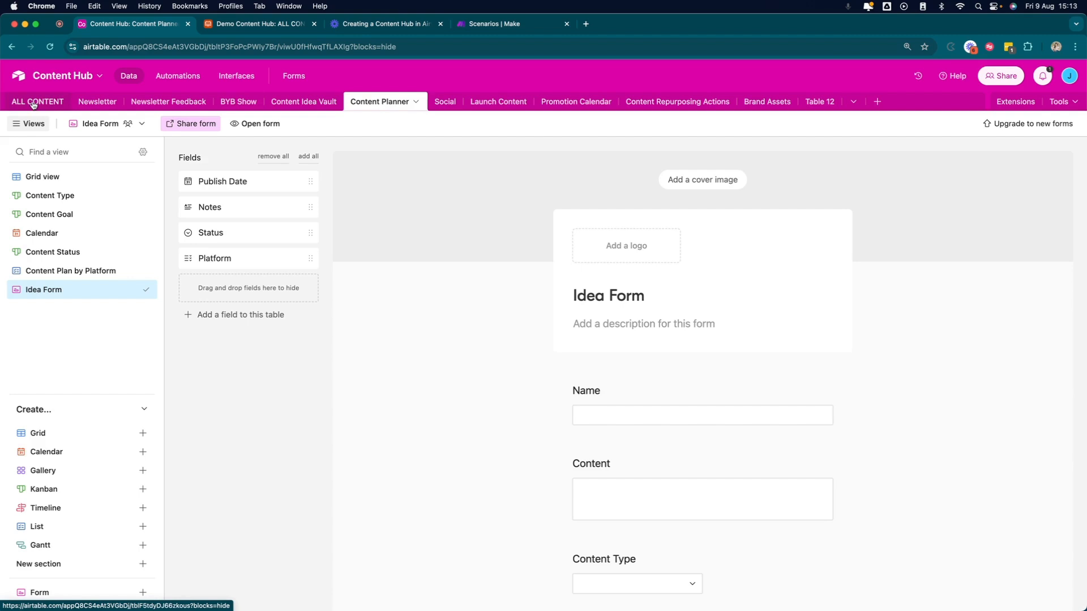
{"action": "scroll", "coordinate": [503, 235], "scroll_direction": "down", "scroll_amount": 3}
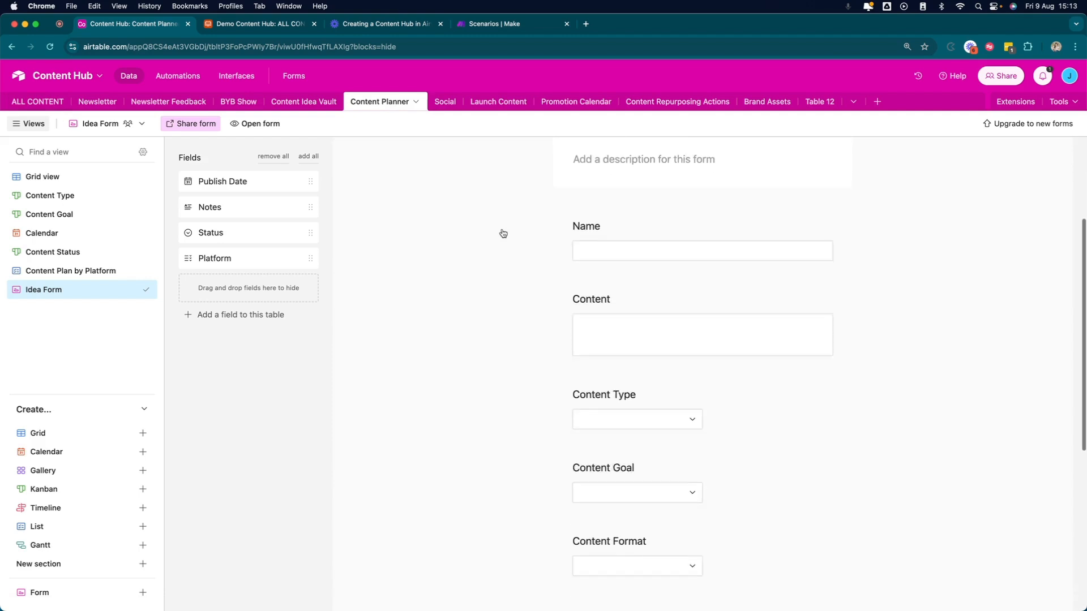
{"action": "scroll", "coordinate": [503, 234], "scroll_direction": "down", "scroll_amount": 1}
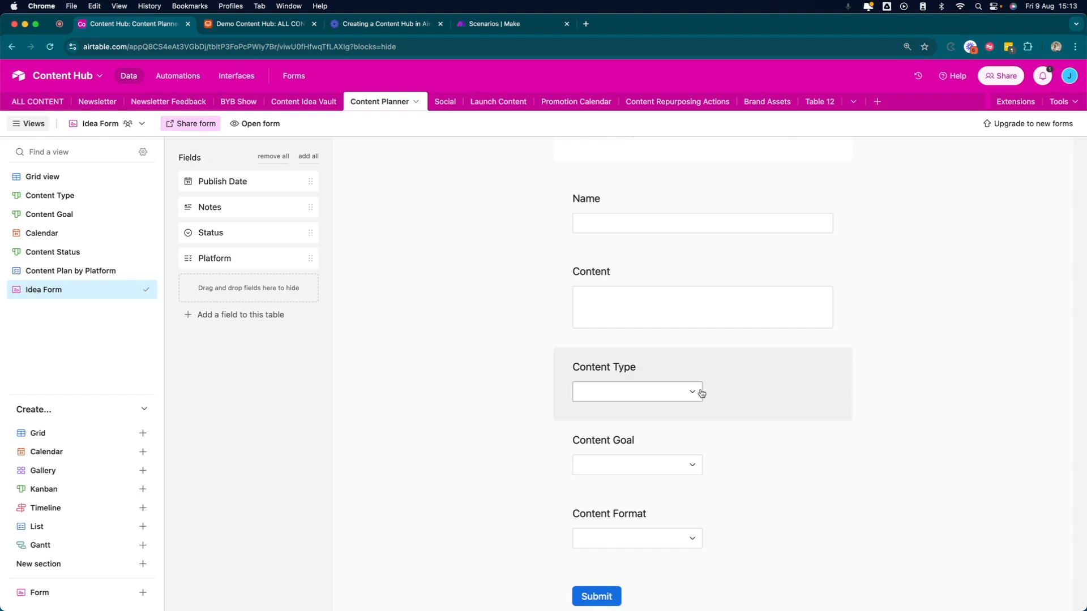
{"action": "scroll", "coordinate": [662, 469], "scroll_direction": "down", "scroll_amount": 5}
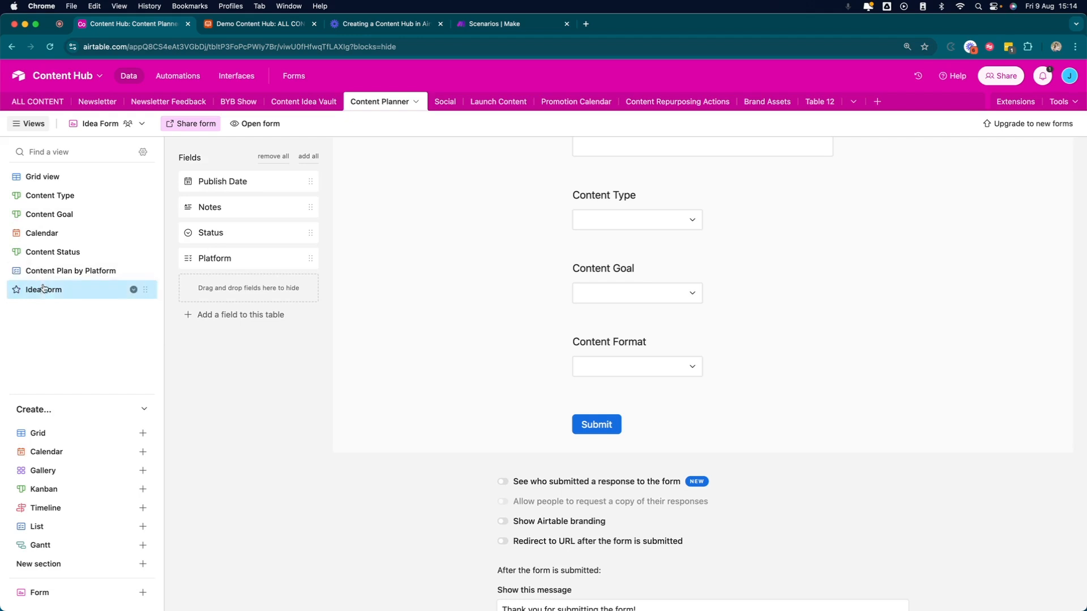
{"action": "left_click", "coordinate": [45, 105]}
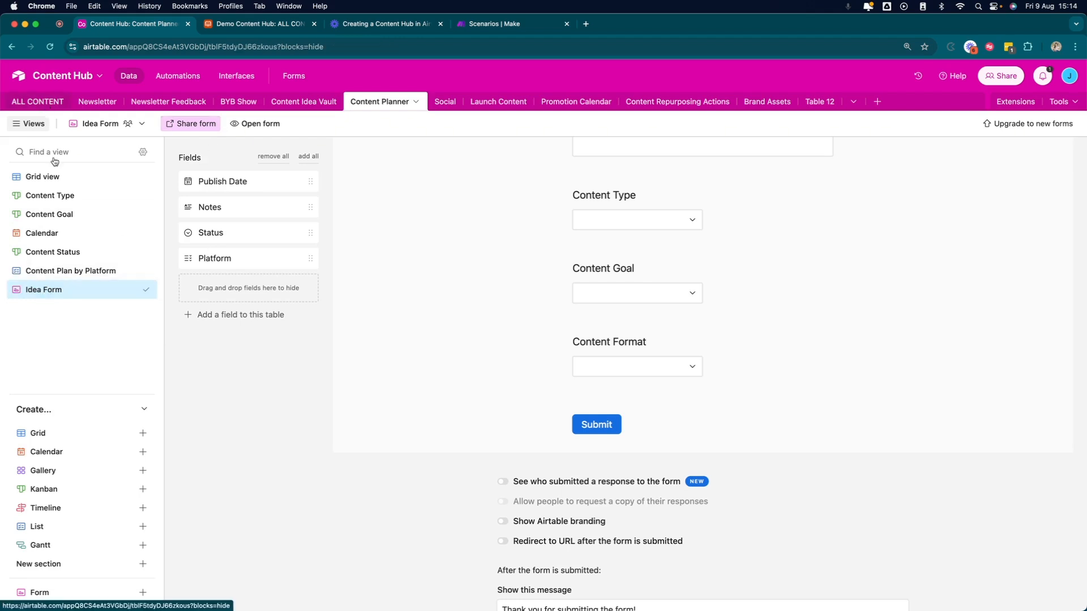
{"action": "scroll", "coordinate": [554, 328], "scroll_direction": "down", "scroll_amount": 10}
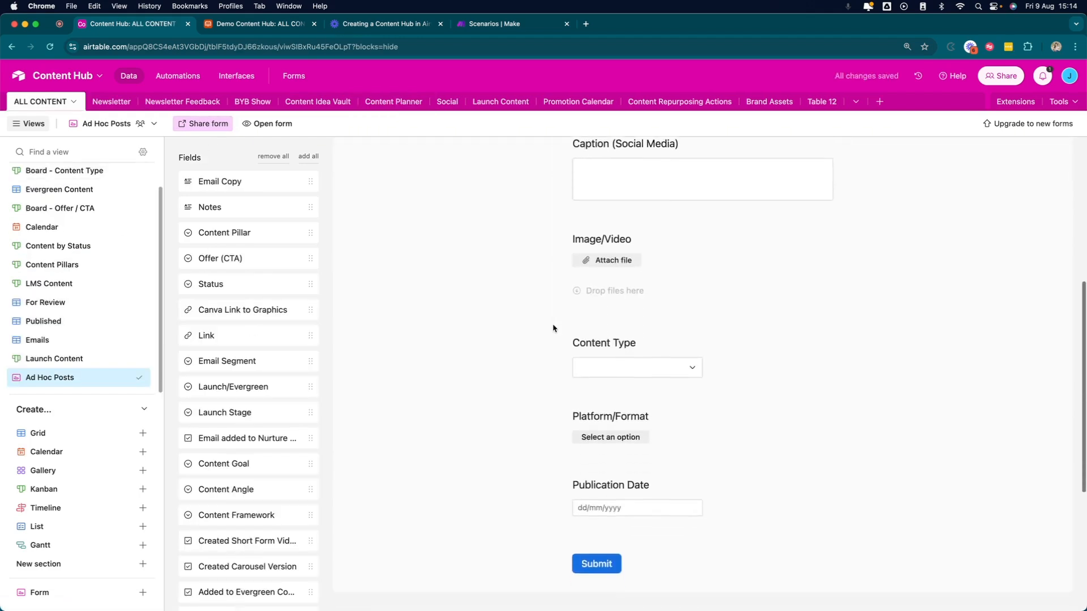
Step: Switch to the Demo Content Hub base and create a collaborative form view named Idea Form in ALL CONTENT
{"action": "left_click", "coordinate": [266, 25]}
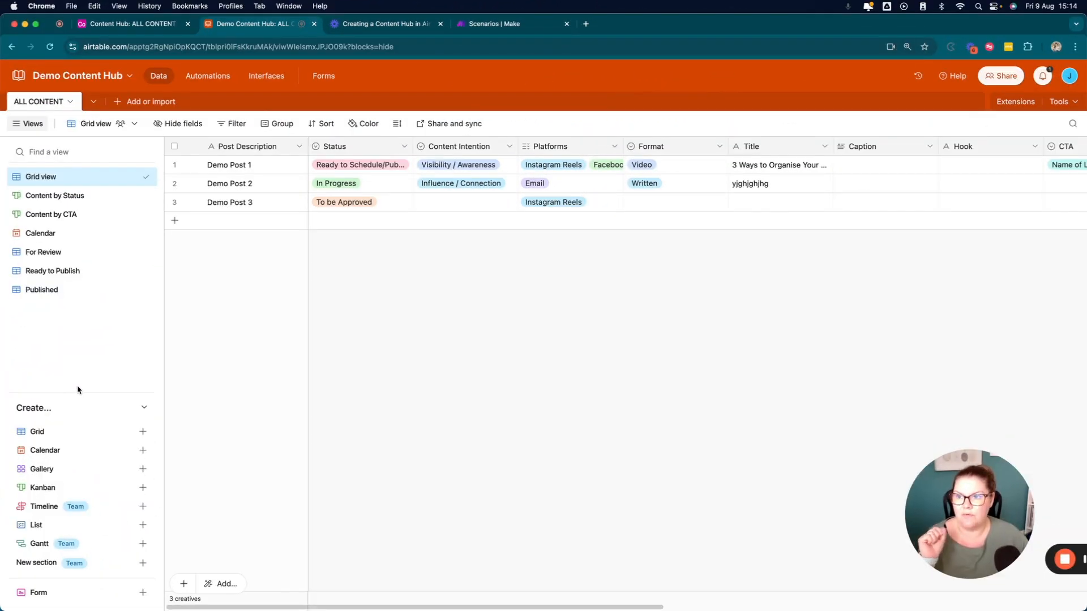
{"action": "left_click", "coordinate": [55, 594]}
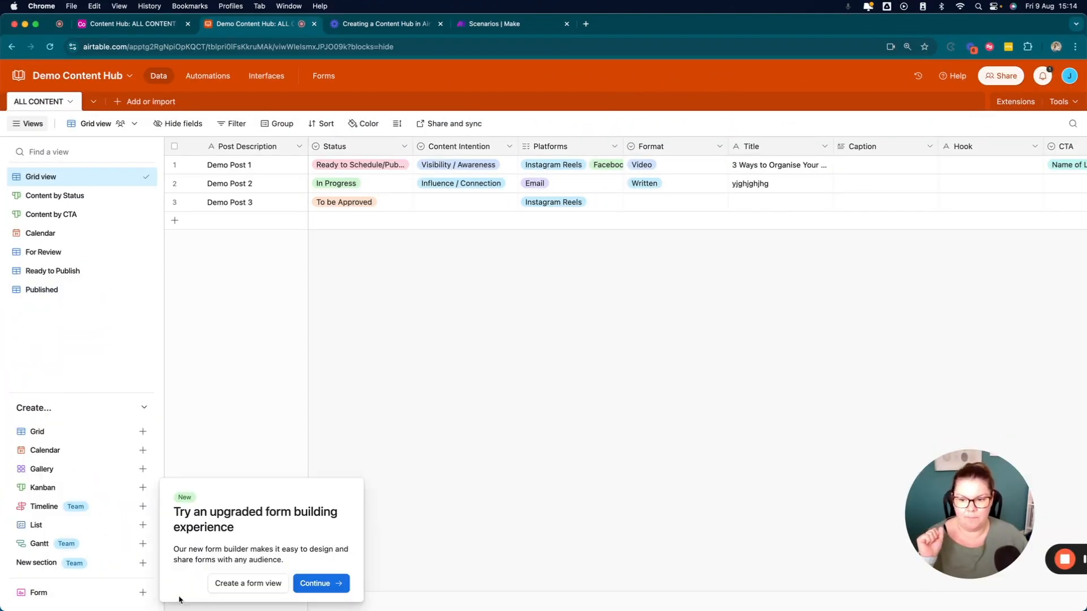
{"action": "left_click", "coordinate": [249, 584]}
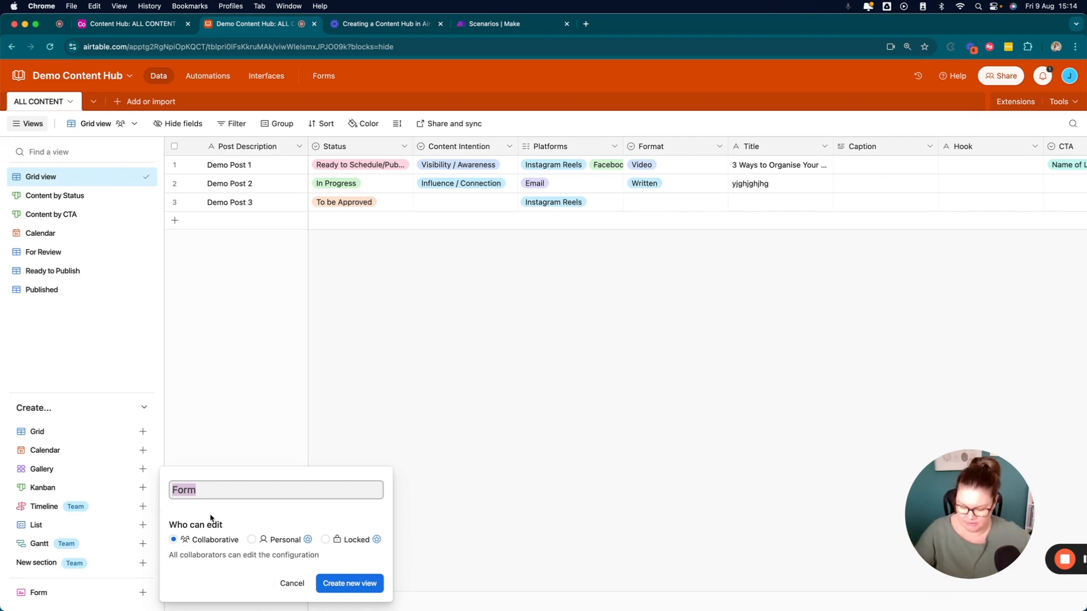
{"action": "type", "text": "Idea FOrm"}
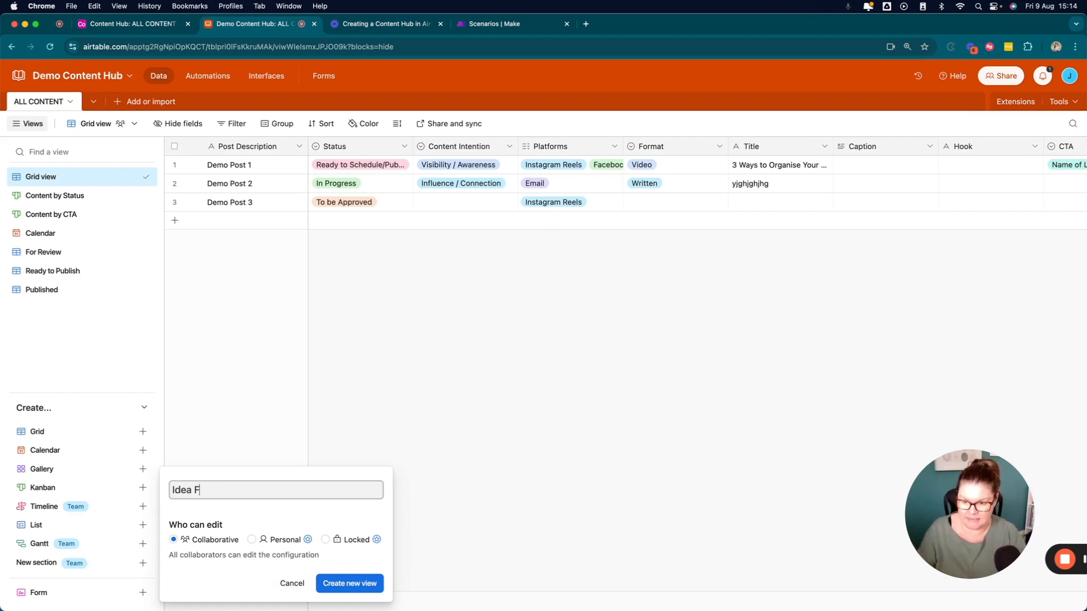
{"action": "key", "text": "BackSpace"}
{"action": "key", "text": "BackSpace"}
{"action": "key", "text": "BackSpace"}
{"action": "type", "text": "orm"}
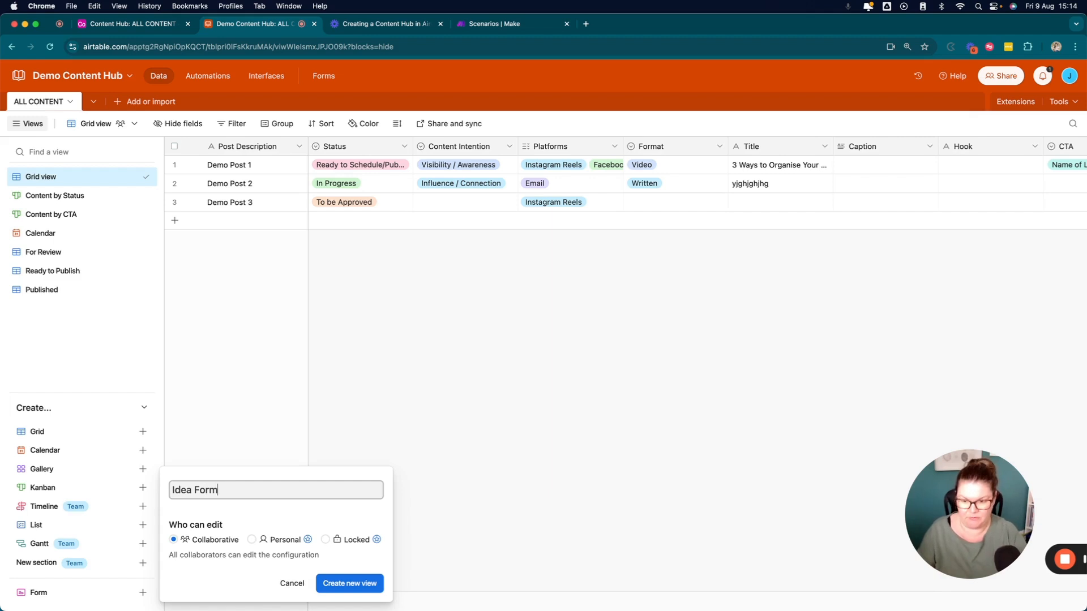
{"action": "left_click", "coordinate": [349, 584]}
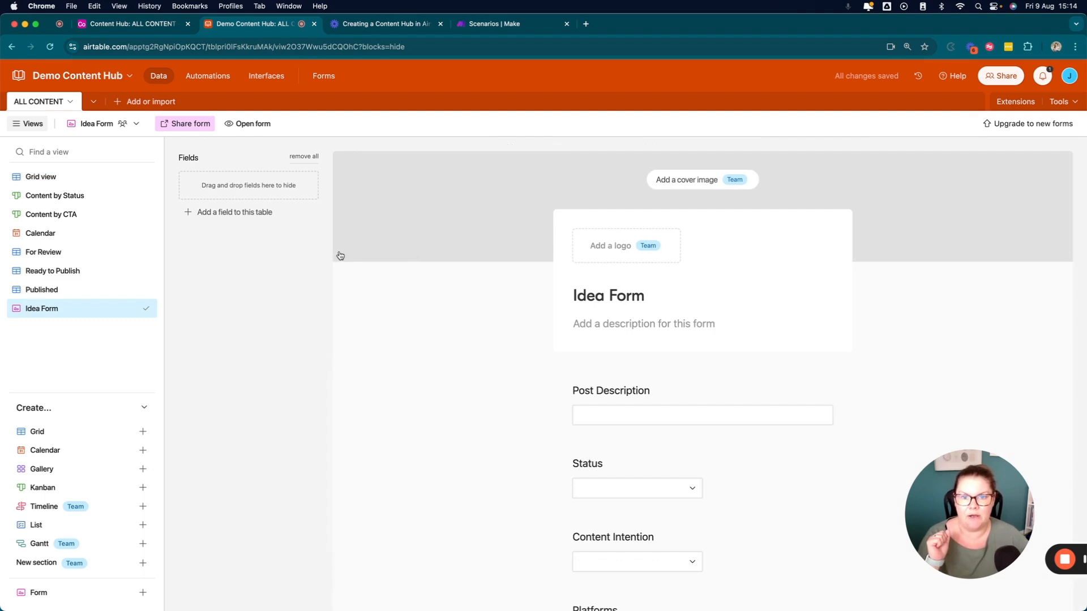
Step: Remove all fields from the new Idea Form
{"action": "scroll", "coordinate": [575, 354], "scroll_direction": "down", "scroll_amount": 2}
{"action": "scroll", "coordinate": [574, 355], "scroll_direction": "up", "scroll_amount": 2}
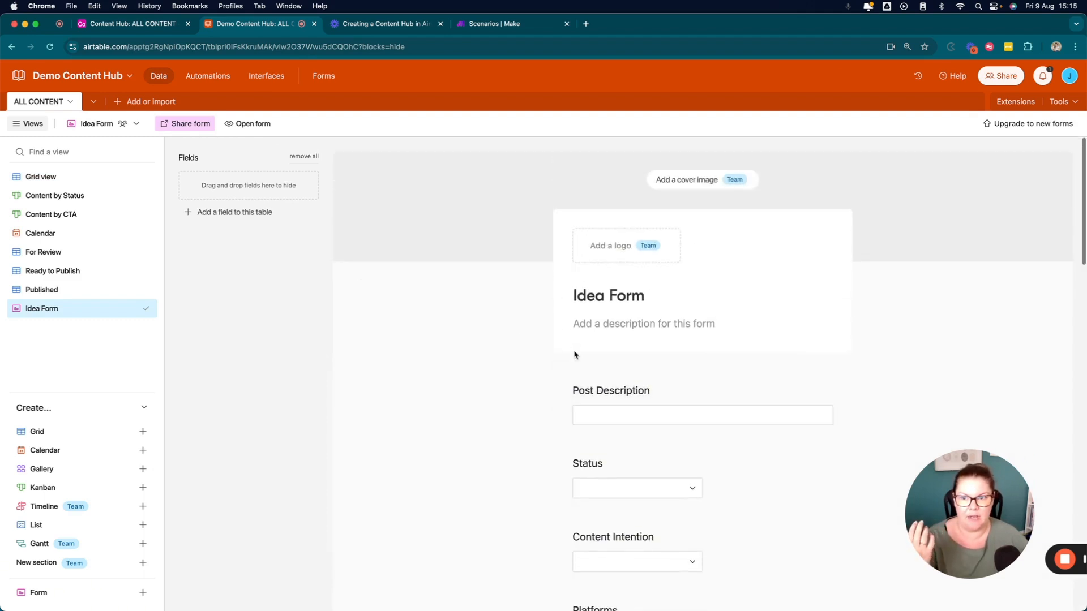
{"action": "left_click", "coordinate": [306, 158]}
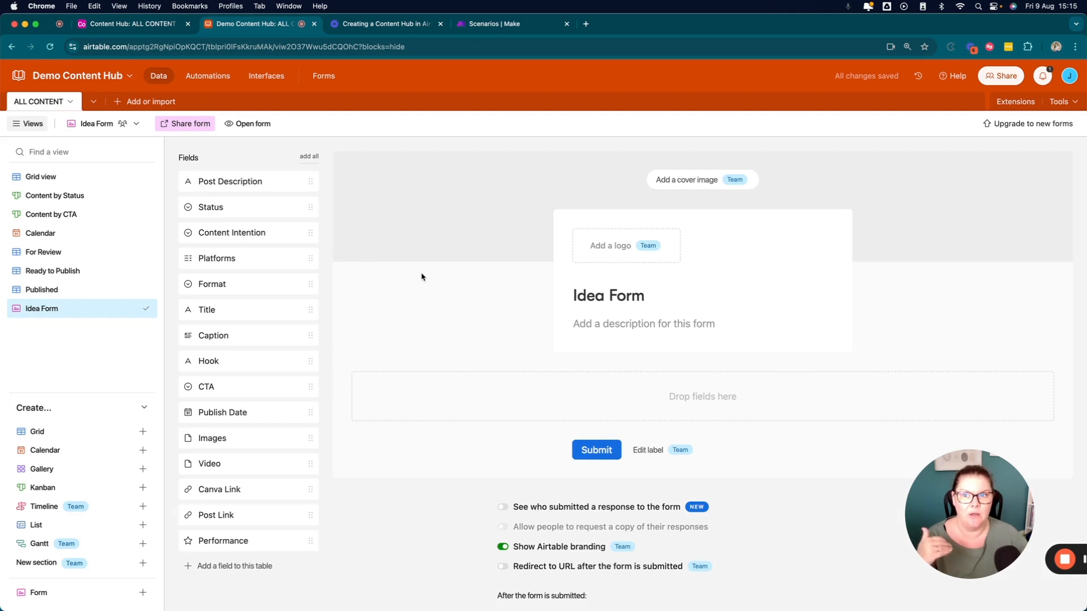
Step: Add the Post Description, Caption and Format fields to the Idea Form in that order
{"action": "left_click_drag", "start_coordinate": [244, 190], "coordinate": [656, 398]}
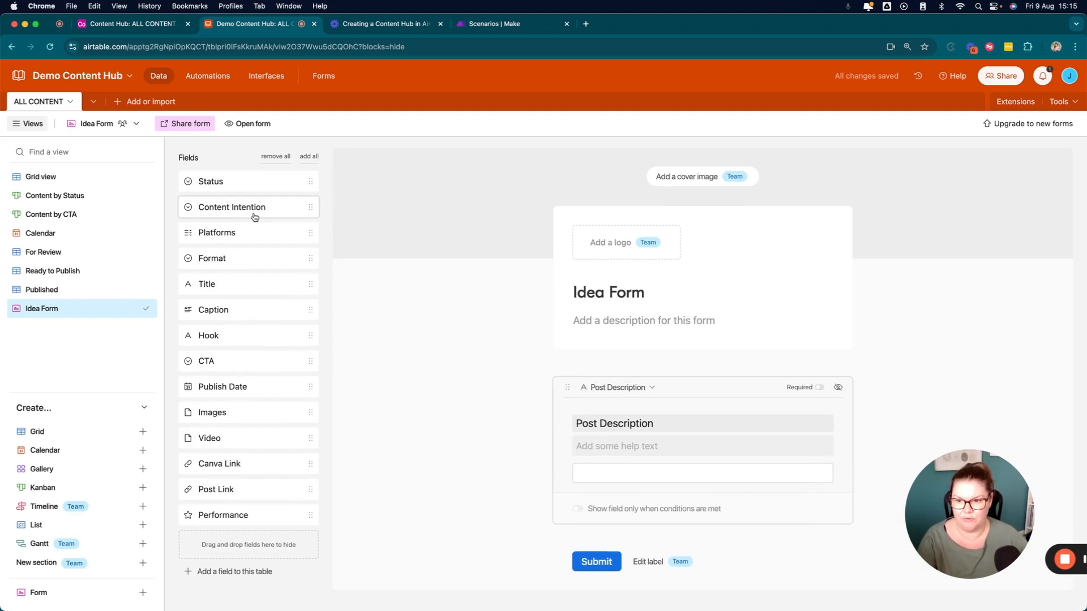
{"action": "left_click", "coordinate": [232, 310]}
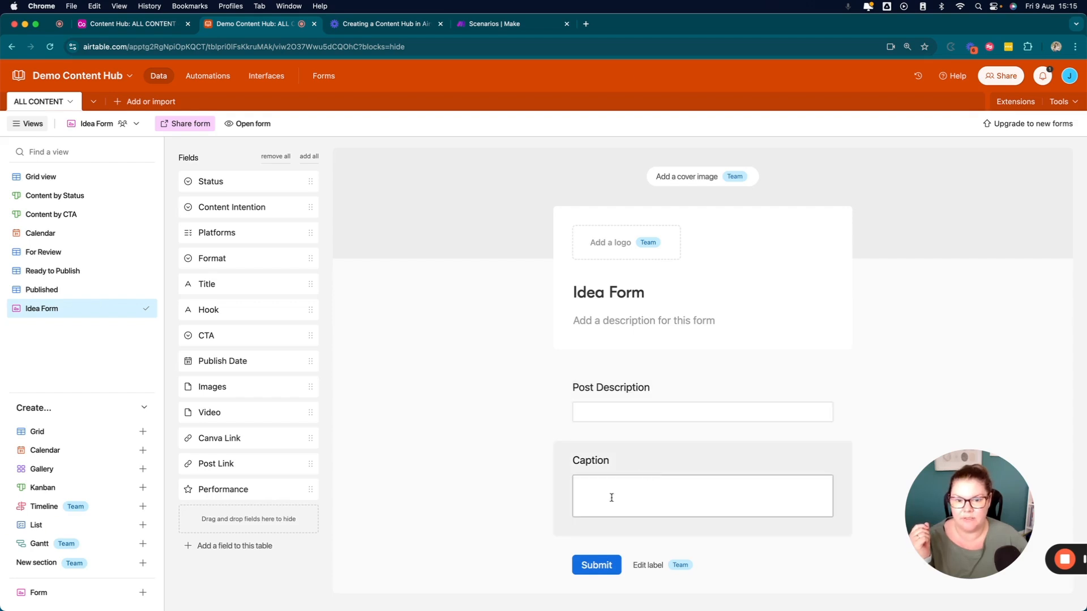
{"action": "scroll", "coordinate": [619, 496], "scroll_direction": "down", "scroll_amount": 2}
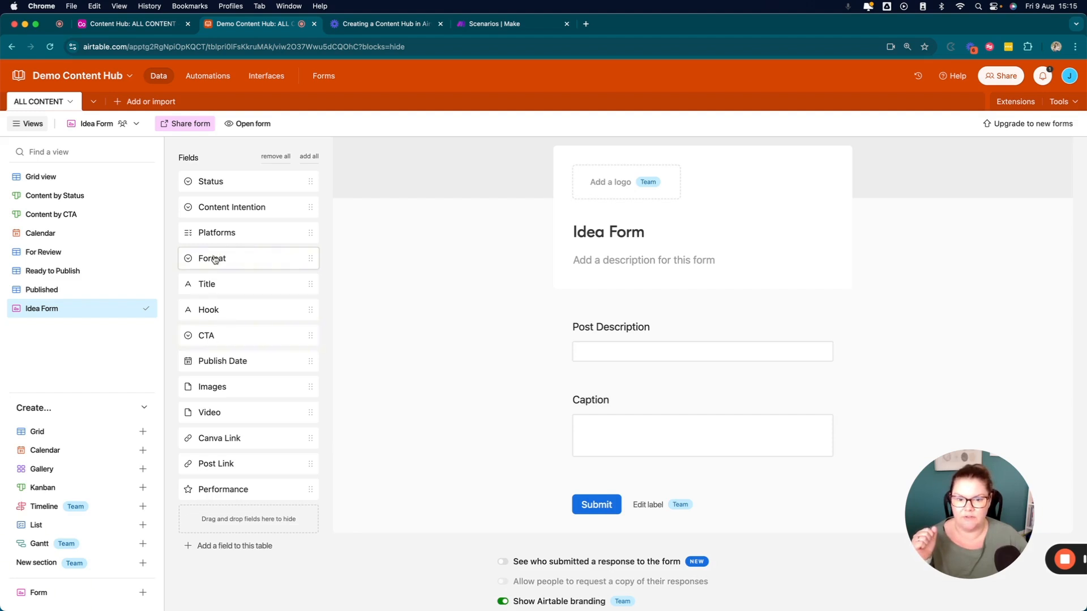
{"action": "left_click_drag", "start_coordinate": [212, 257], "coordinate": [429, 358]}
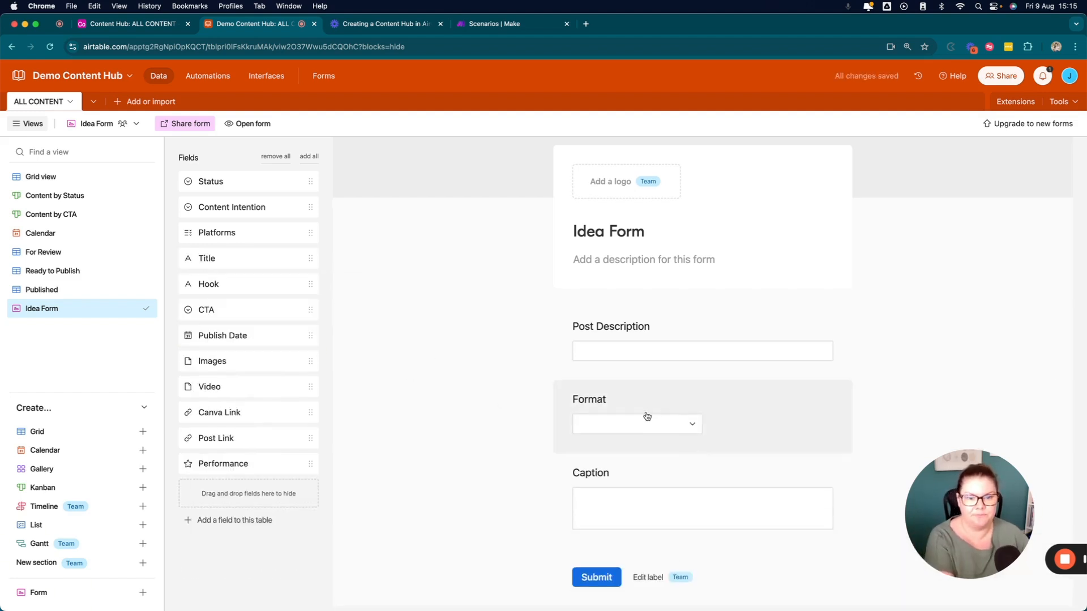
{"action": "left_click_drag", "start_coordinate": [648, 417], "coordinate": [655, 490]}
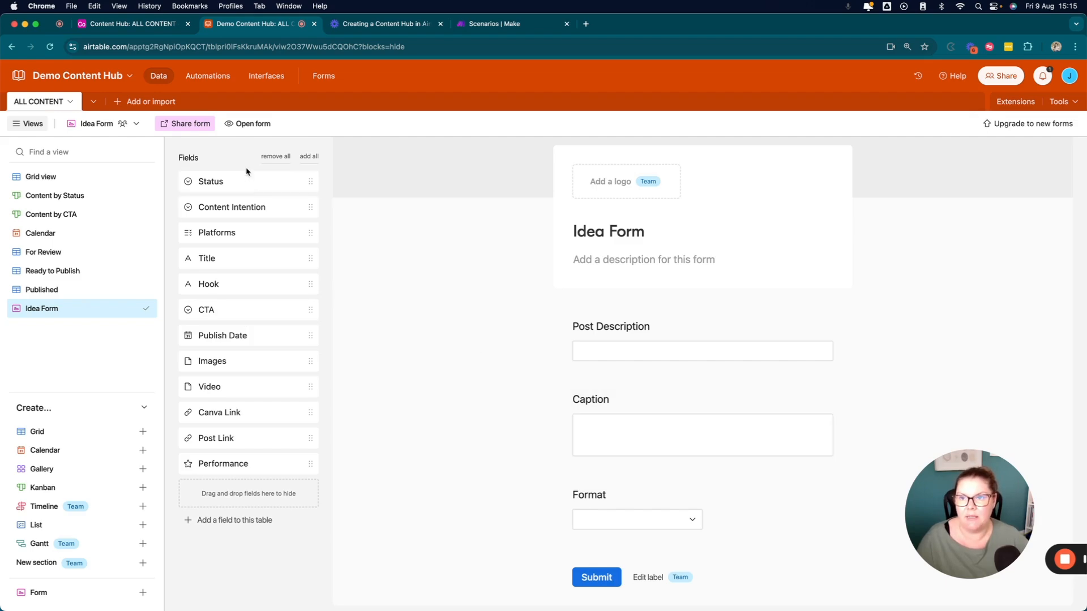
Step: Check the Content Hub base's Content Planner Idea Form and add Content Intention between Post Description and Caption in the demo Idea Form
{"action": "left_click", "coordinate": [149, 26]}
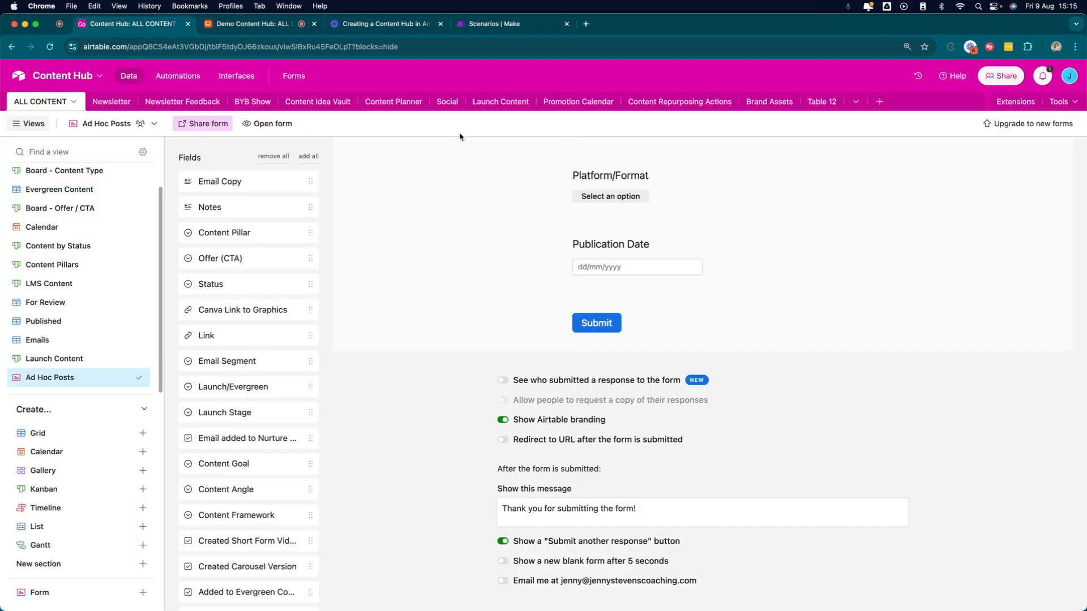
{"action": "left_click", "coordinate": [397, 102]}
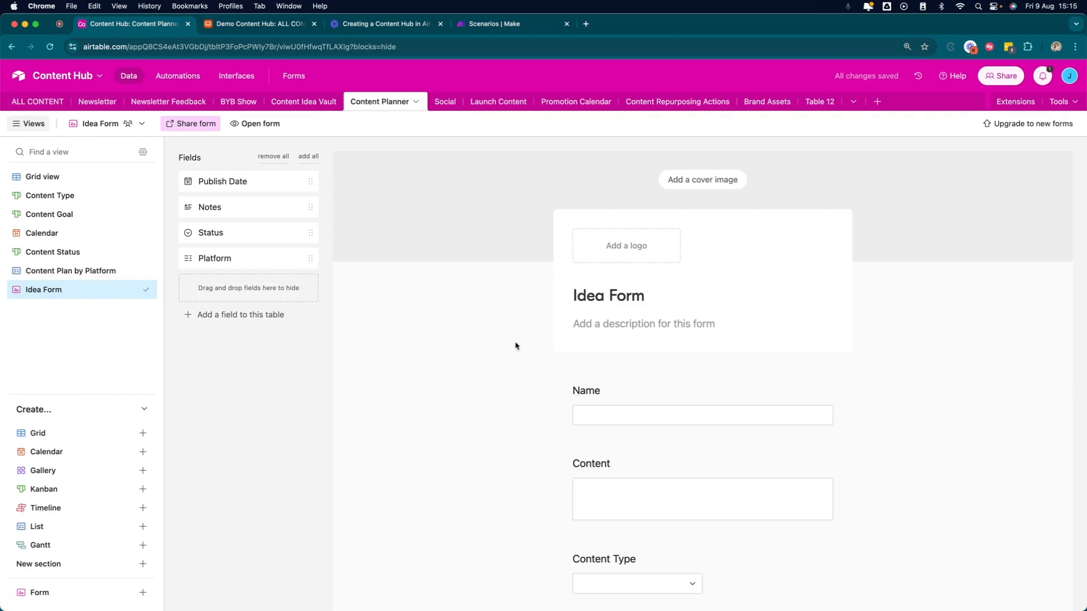
{"action": "scroll", "coordinate": [514, 345], "scroll_direction": "down", "scroll_amount": 5}
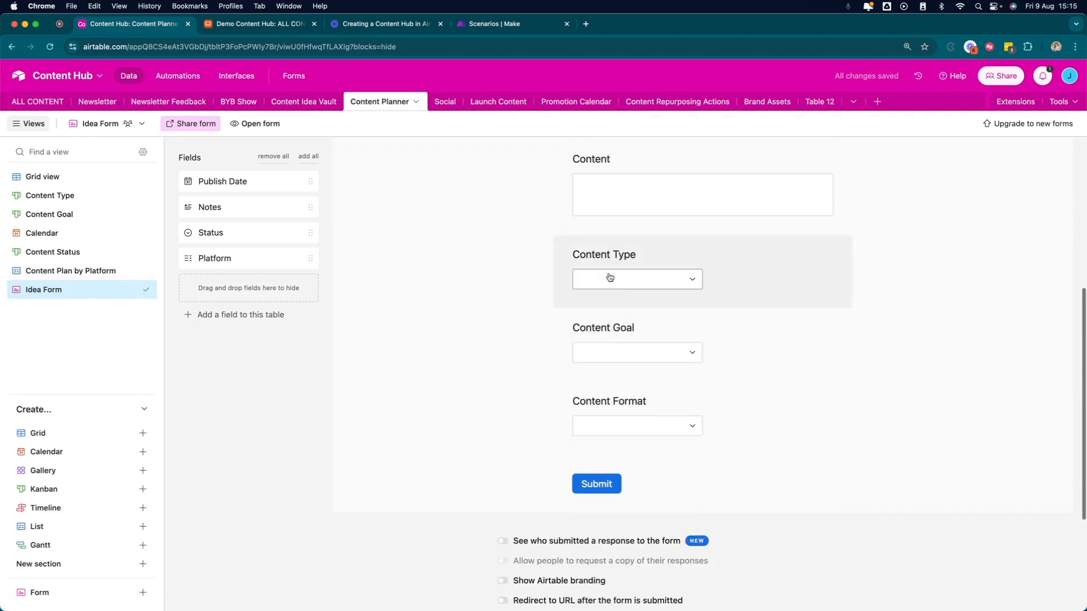
{"action": "left_click", "coordinate": [266, 26]}
{"action": "scroll", "coordinate": [549, 322], "scroll_direction": "down", "scroll_amount": 2}
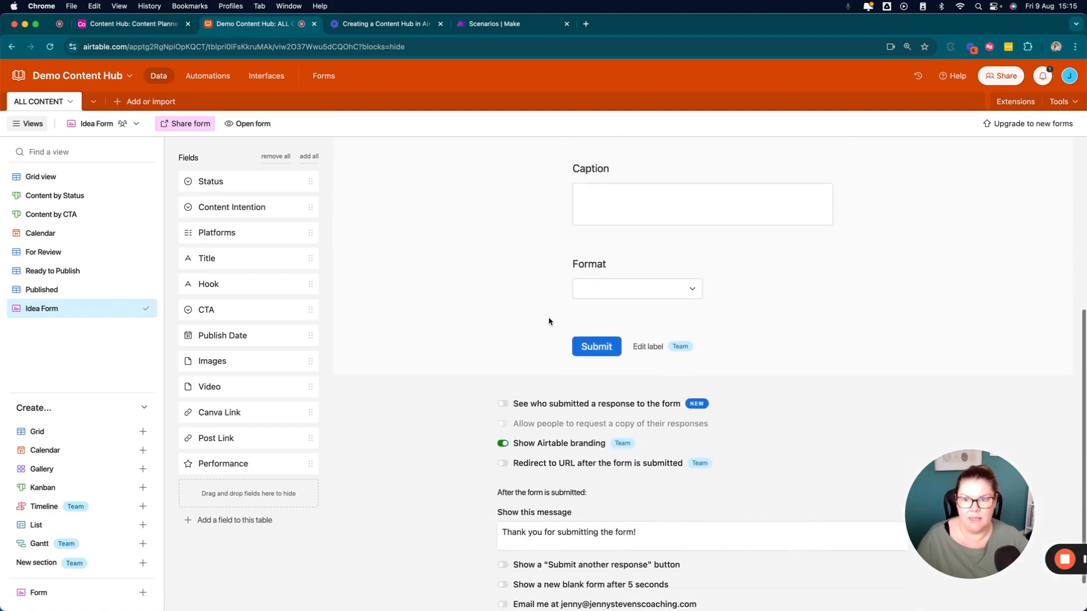
{"action": "left_click_drag", "start_coordinate": [218, 210], "coordinate": [631, 263]}
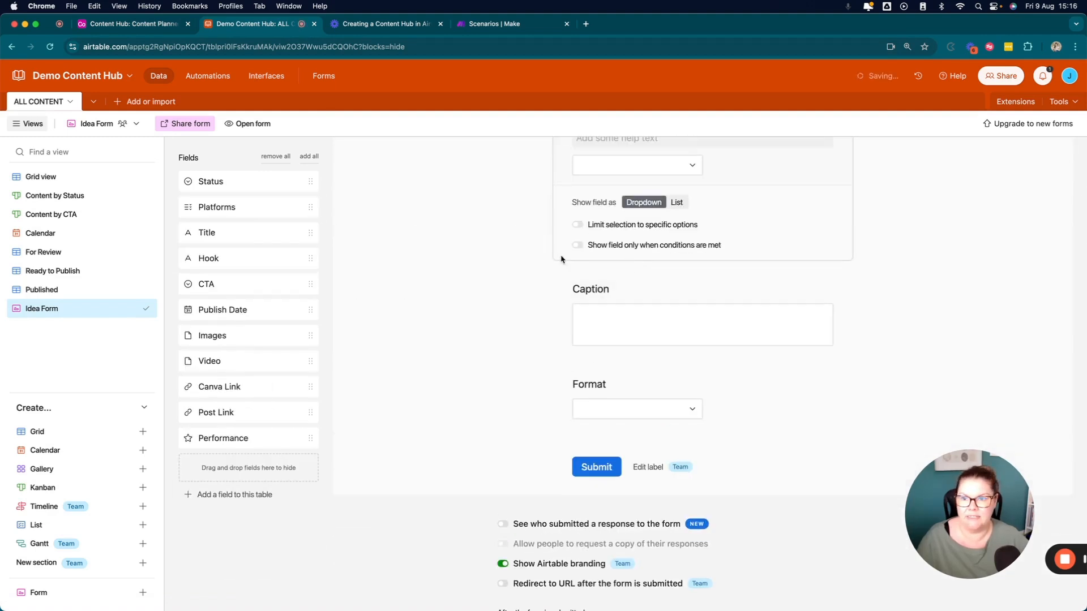
Step: Enable the "Submit another response" button in the Idea Form's after-submission settings
{"action": "scroll", "coordinate": [556, 306], "scroll_direction": "down", "scroll_amount": 3}
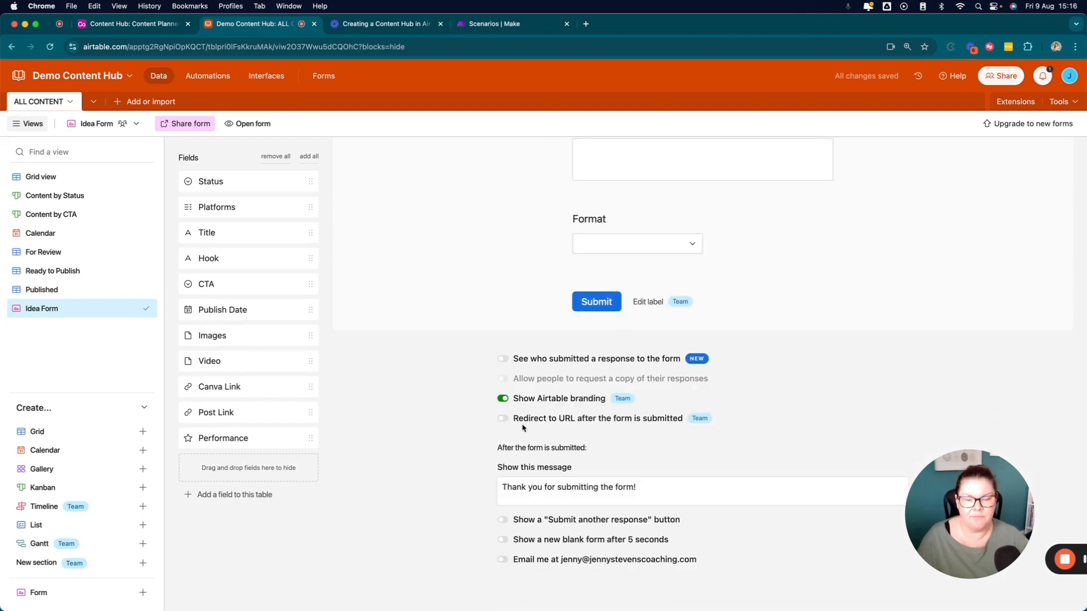
{"action": "left_click", "coordinate": [503, 520]}
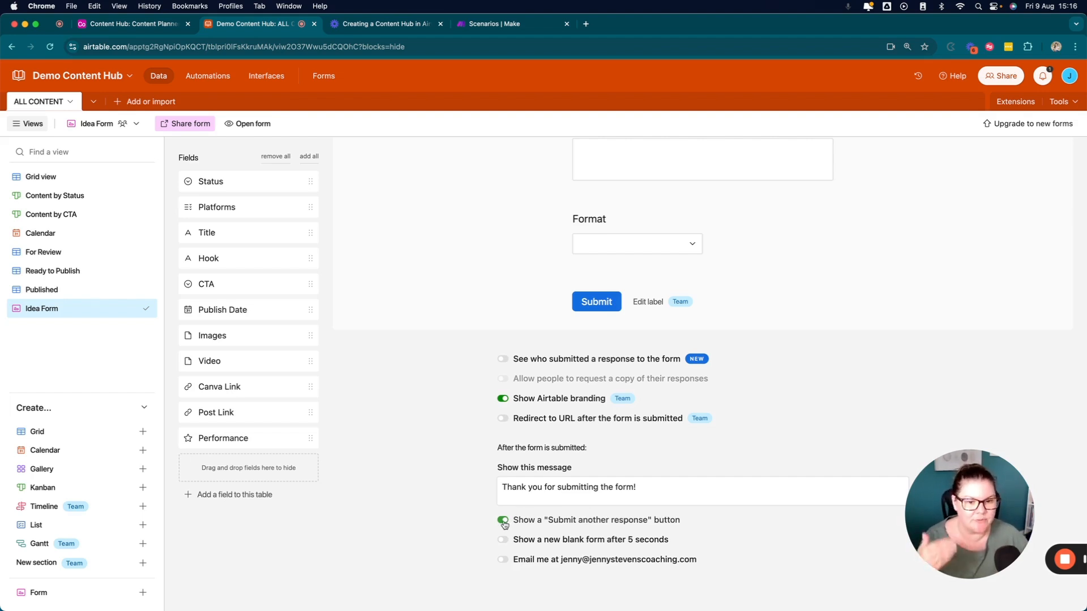
{"action": "scroll", "coordinate": [553, 432], "scroll_direction": "up", "scroll_amount": 20}
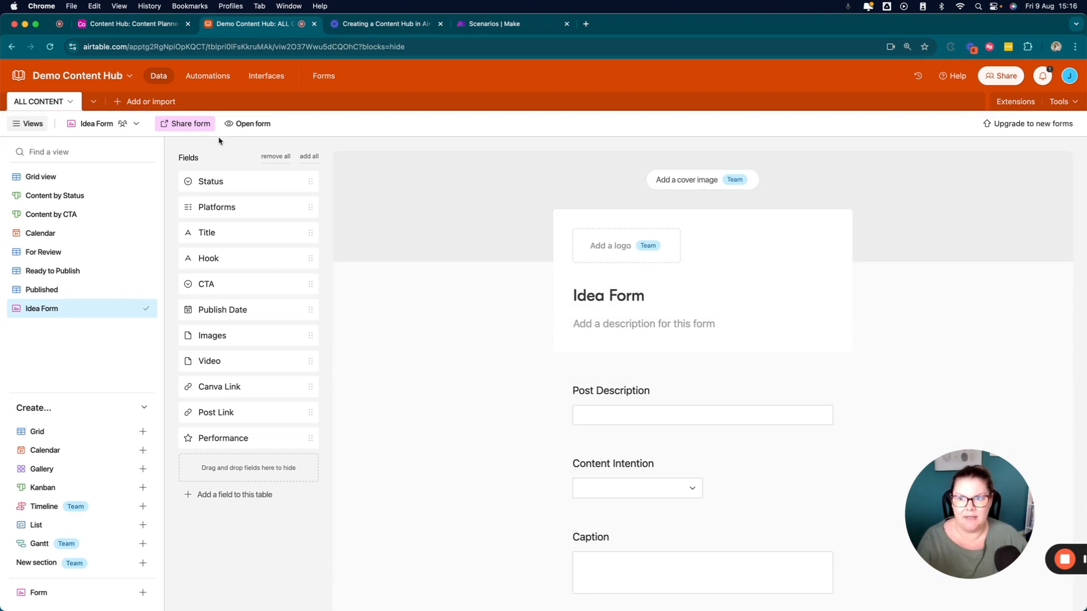
Step: Open the live Idea Form and enter Post Description "Reel - Showing BTS of my content process" with Content Intention Influence / Connection
{"action": "left_click", "coordinate": [244, 125]}
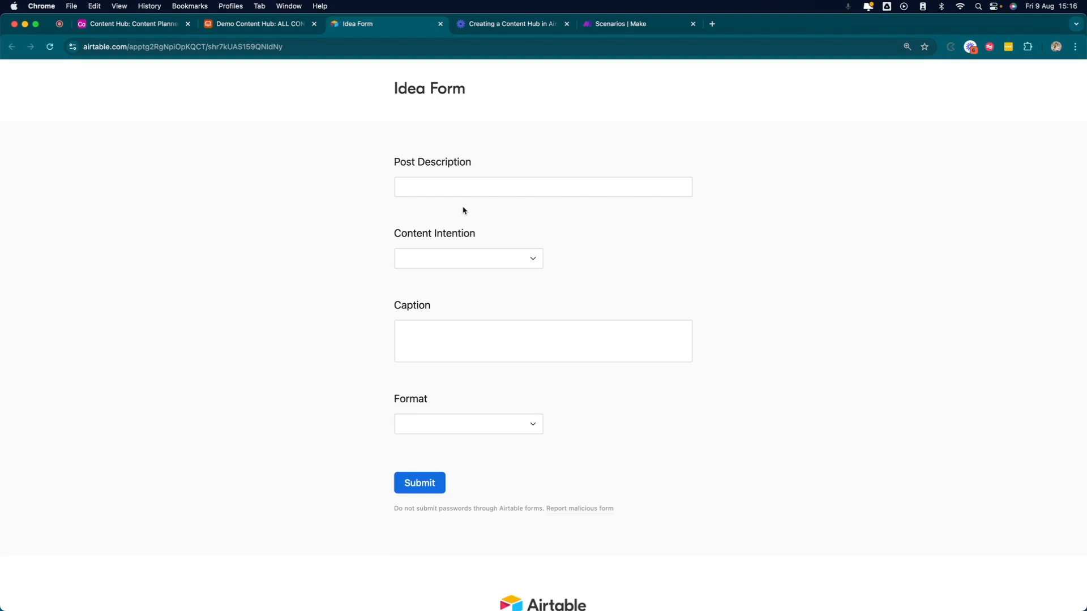
{"action": "left_click", "coordinate": [461, 189]}
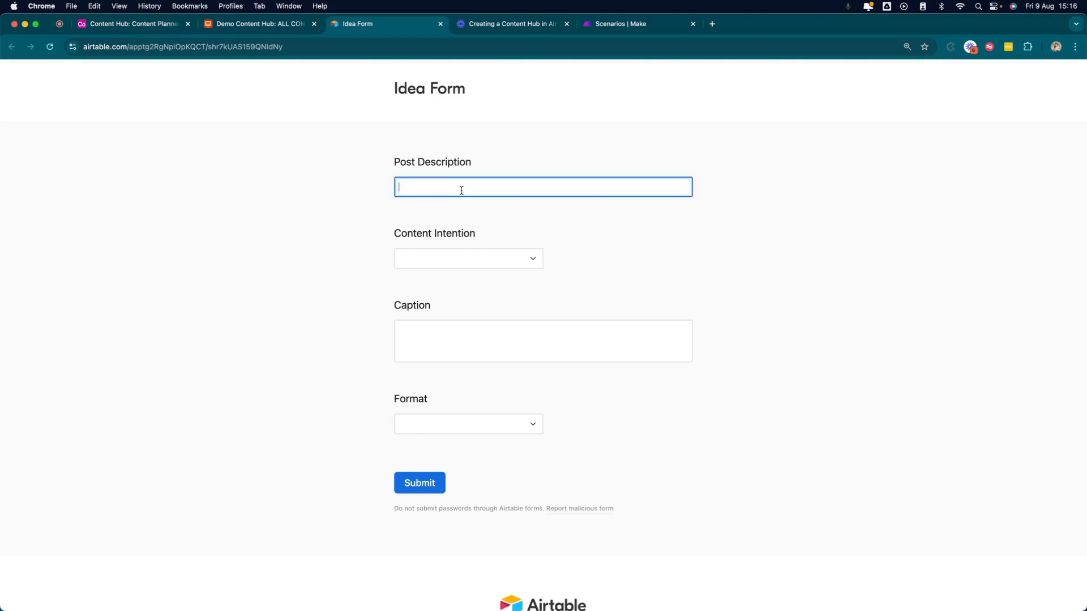
{"action": "type", "text": "Reel -"}
{"action": "type", "text": "Showing BTS of my content process"}
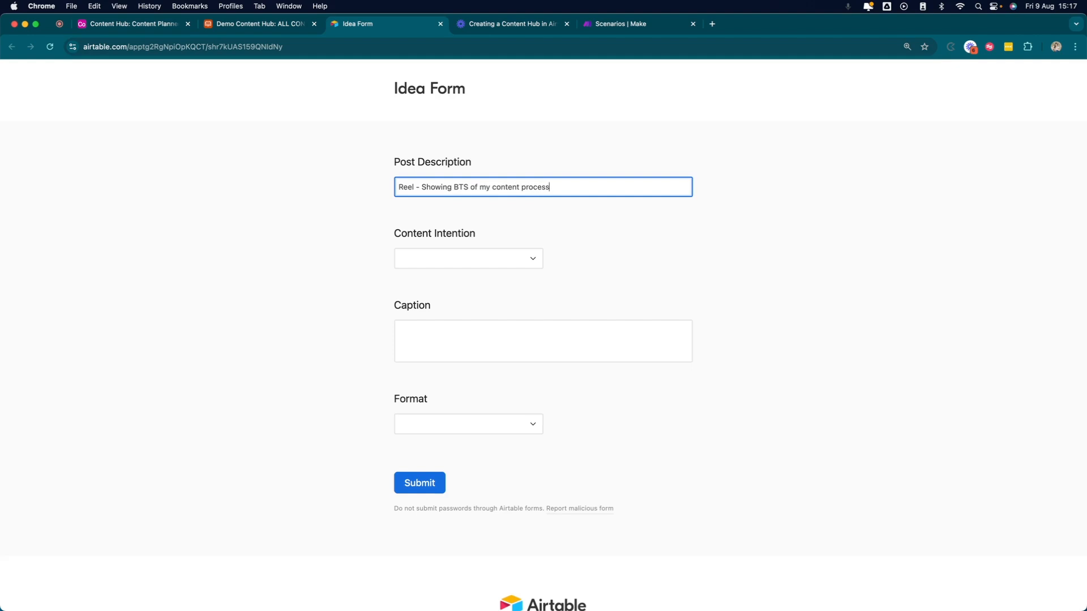
{"action": "left_click", "coordinate": [456, 264]}
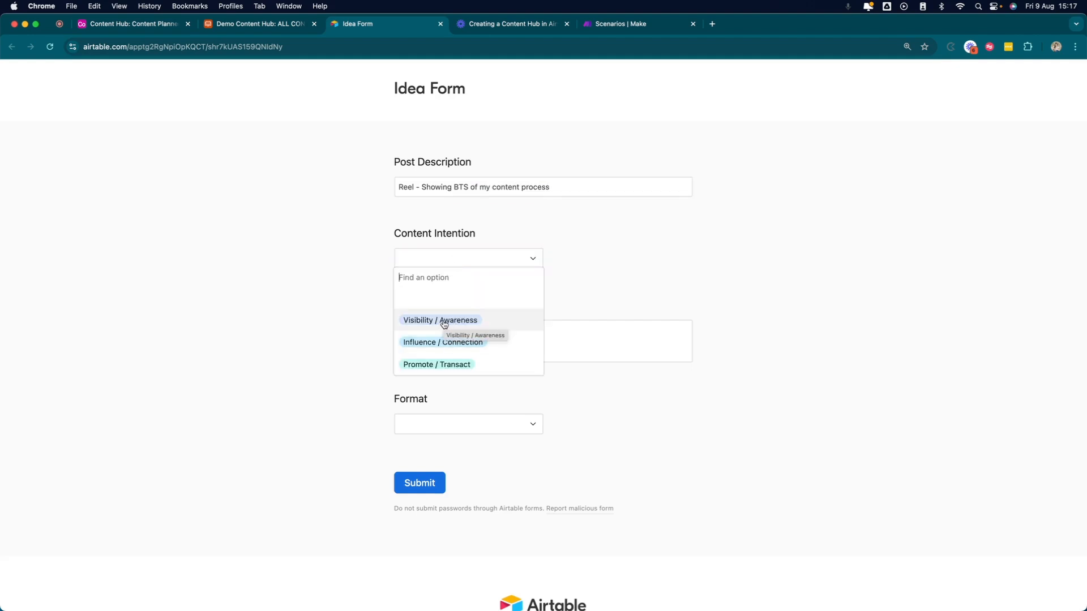
{"action": "left_click", "coordinate": [459, 343]}
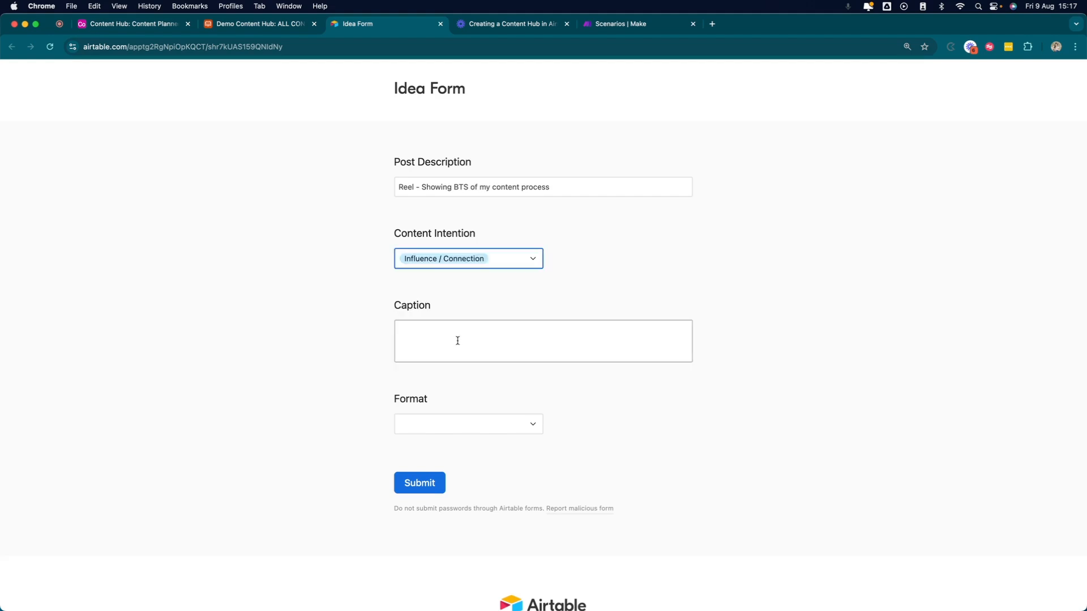
Step: Set Format to Video, enter the caption "Make a tutorial on my content hub" and submit the form
{"action": "left_click", "coordinate": [452, 338]}
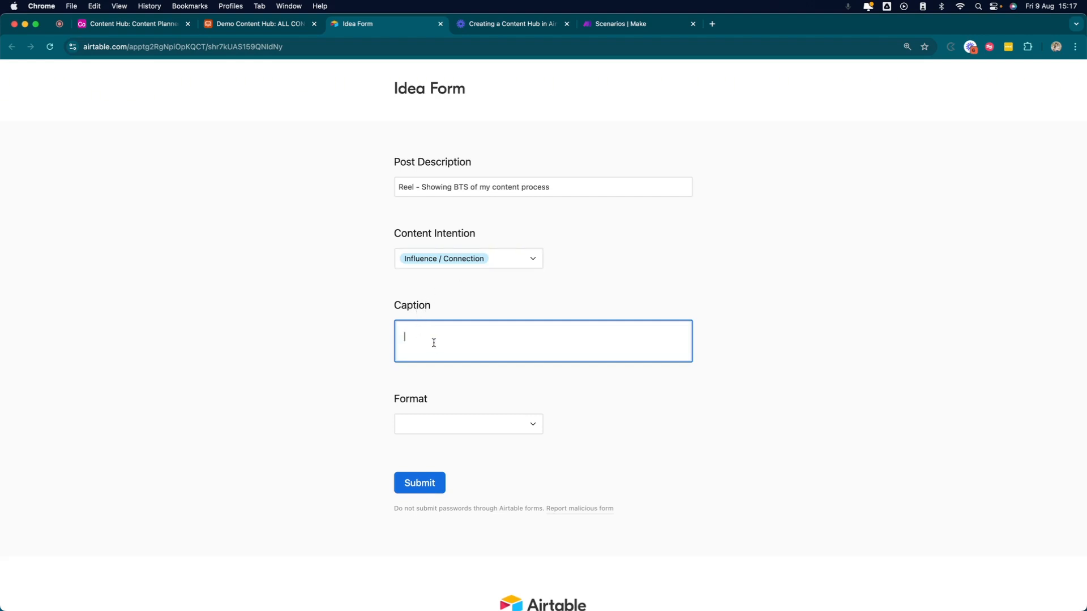
{"action": "left_click", "coordinate": [442, 426]}
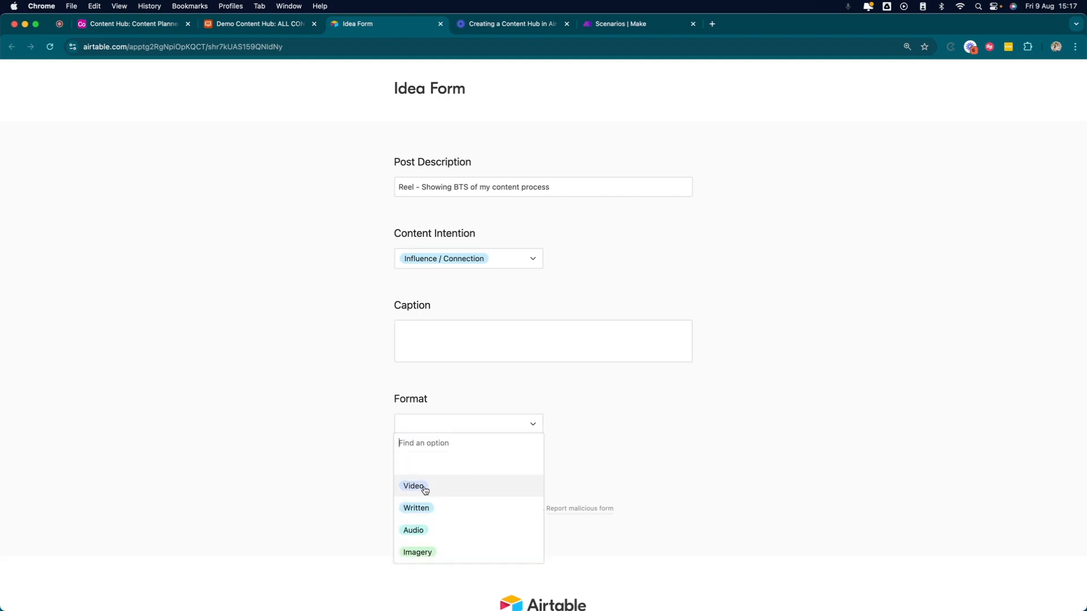
{"action": "left_click", "coordinate": [416, 485]}
{"action": "left_click", "coordinate": [431, 343]}
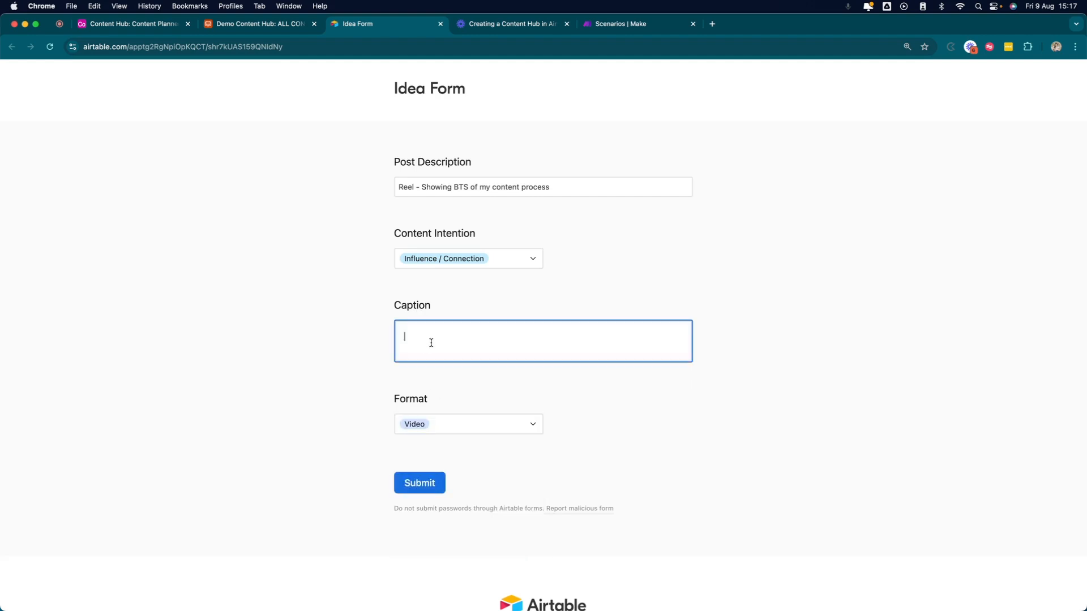
{"action": "type", "text": "Make a tutorial on my content hub"}
{"action": "left_click", "coordinate": [403, 482]}
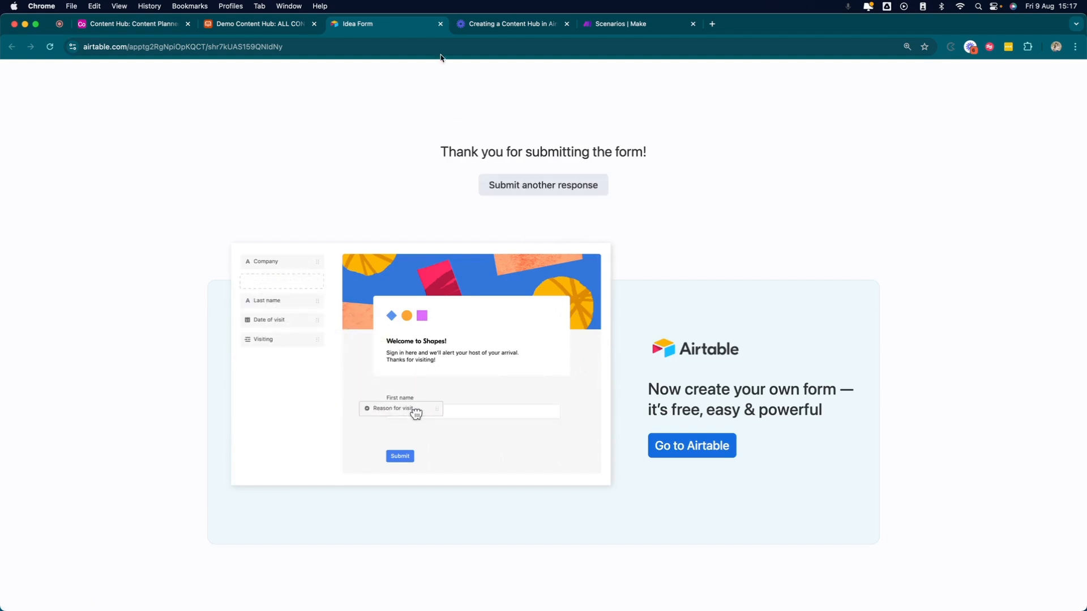
Step: Start another form response, close the live form and check the submitted record in Demo Content Hub's Grid view
{"action": "left_click", "coordinate": [540, 187]}
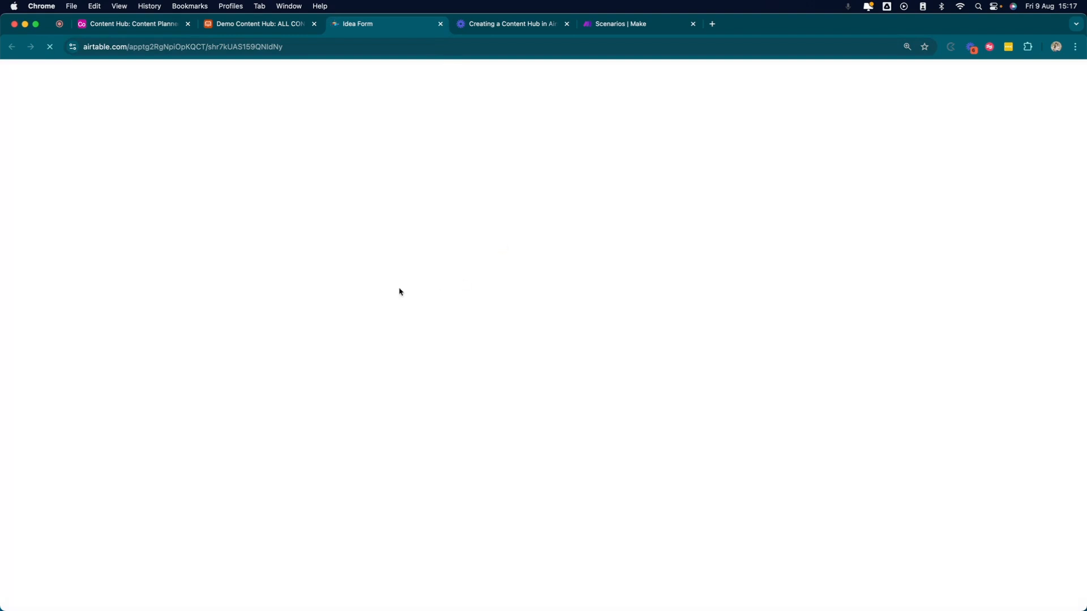
{"action": "left_click", "coordinate": [440, 24]}
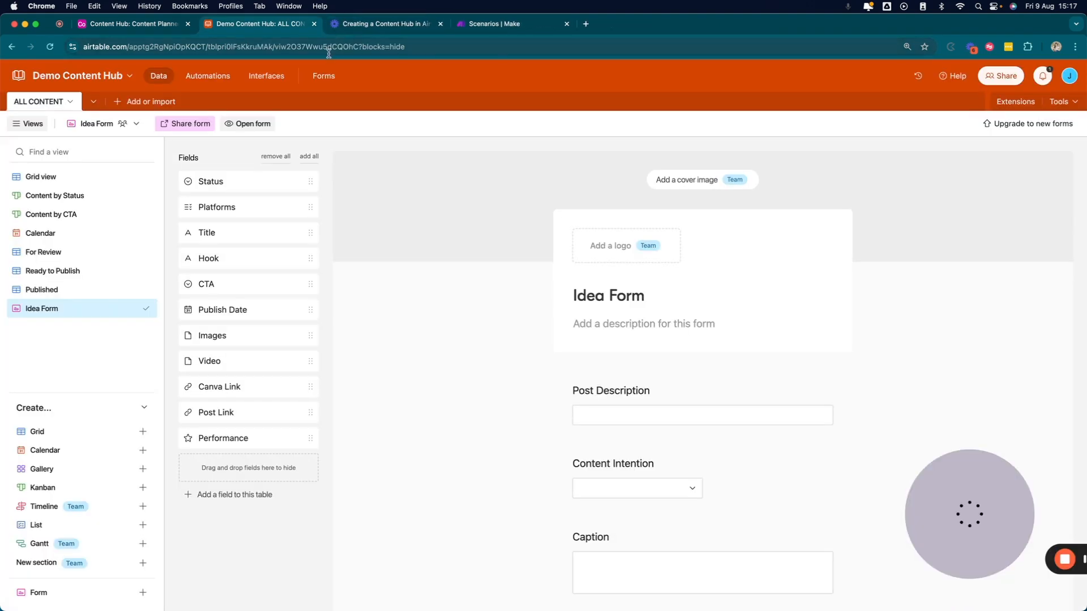
{"action": "left_click", "coordinate": [42, 178]}
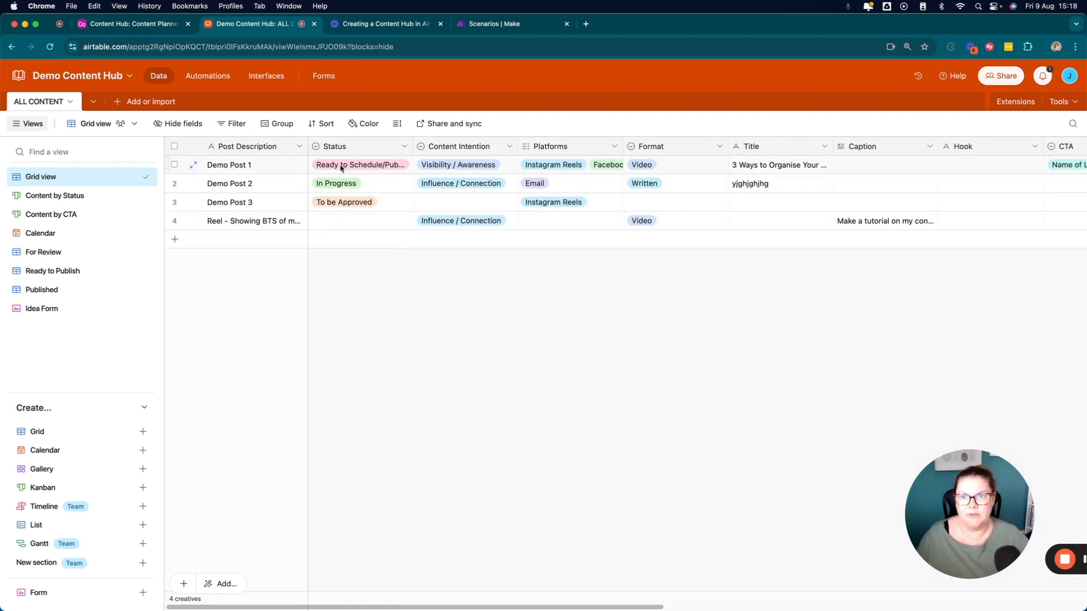
Step: Insert a long text field named Notes before the Status field in the ALL CONTENT table
{"action": "right_click", "coordinate": [355, 150]}
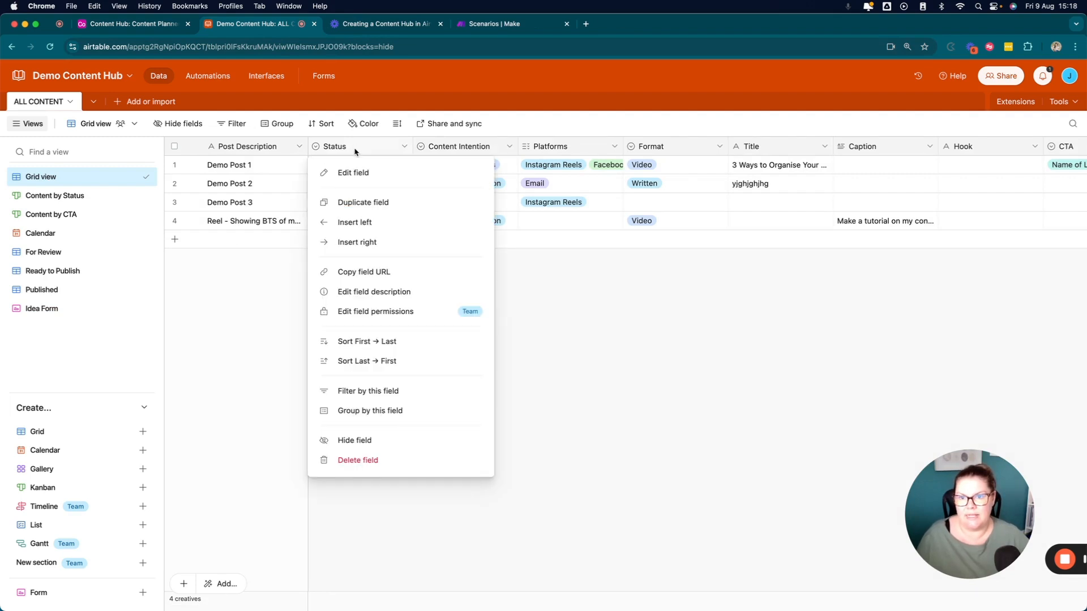
{"action": "left_click", "coordinate": [356, 223]}
{"action": "type", "text": "Notes"}
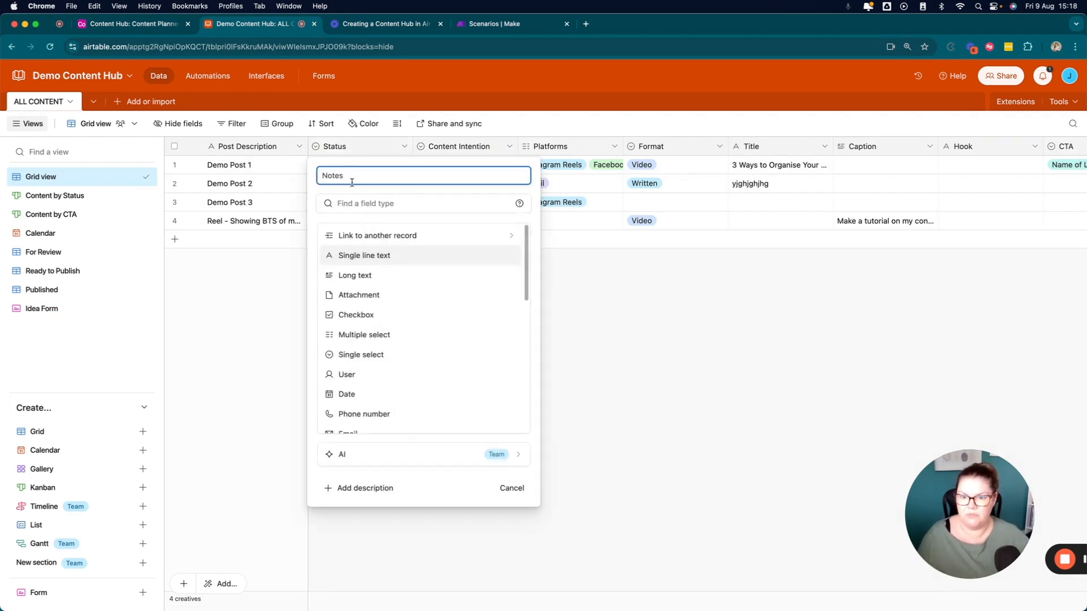
{"action": "left_click", "coordinate": [354, 275]}
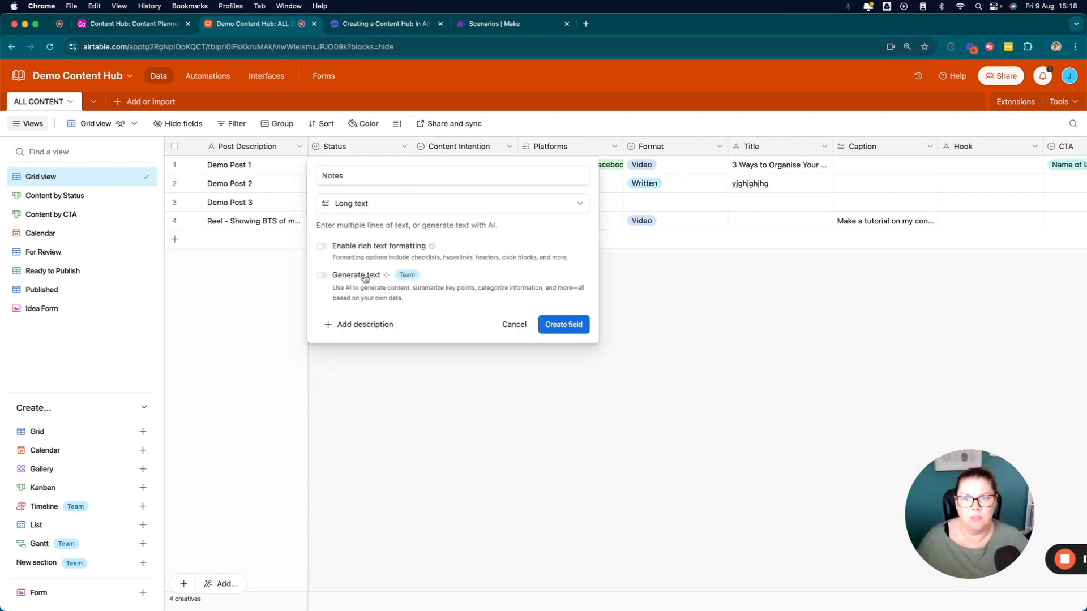
{"action": "left_click", "coordinate": [547, 327]}
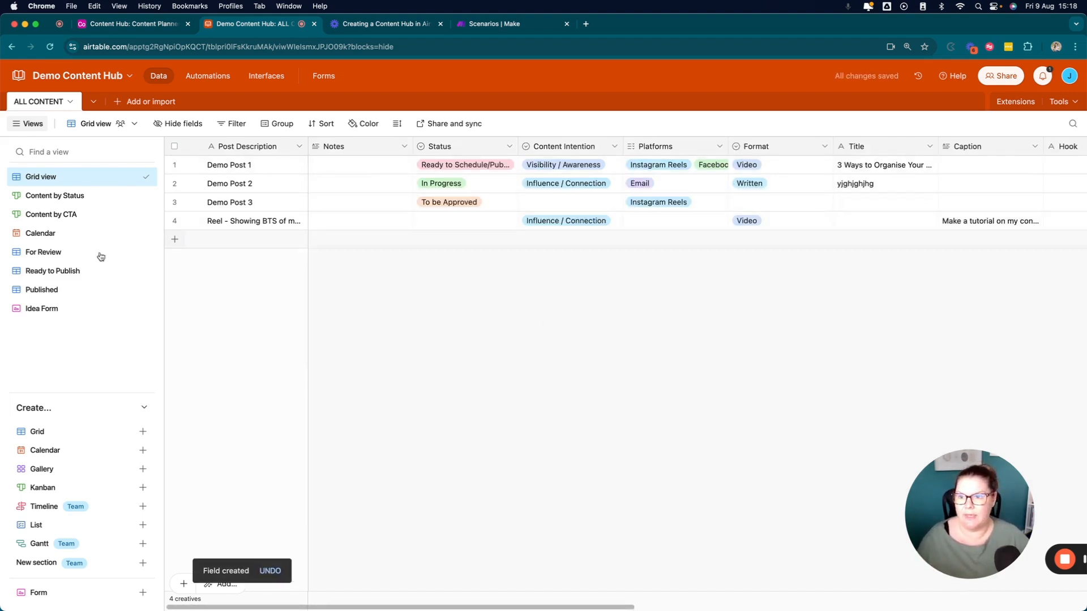
Step: In the Idea Form, remove the Caption field and add Notes between Post Description and Content Intention
{"action": "left_click", "coordinate": [53, 309]}
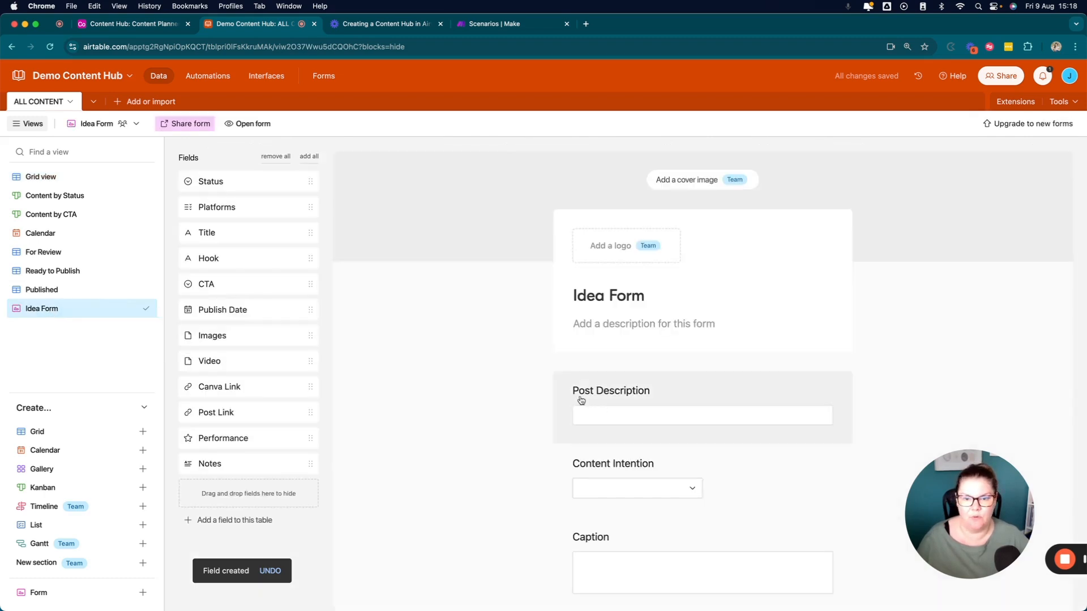
{"action": "scroll", "coordinate": [623, 388], "scroll_direction": "down", "scroll_amount": 10}
{"action": "scroll", "coordinate": [625, 389], "scroll_direction": "up", "scroll_amount": 3}
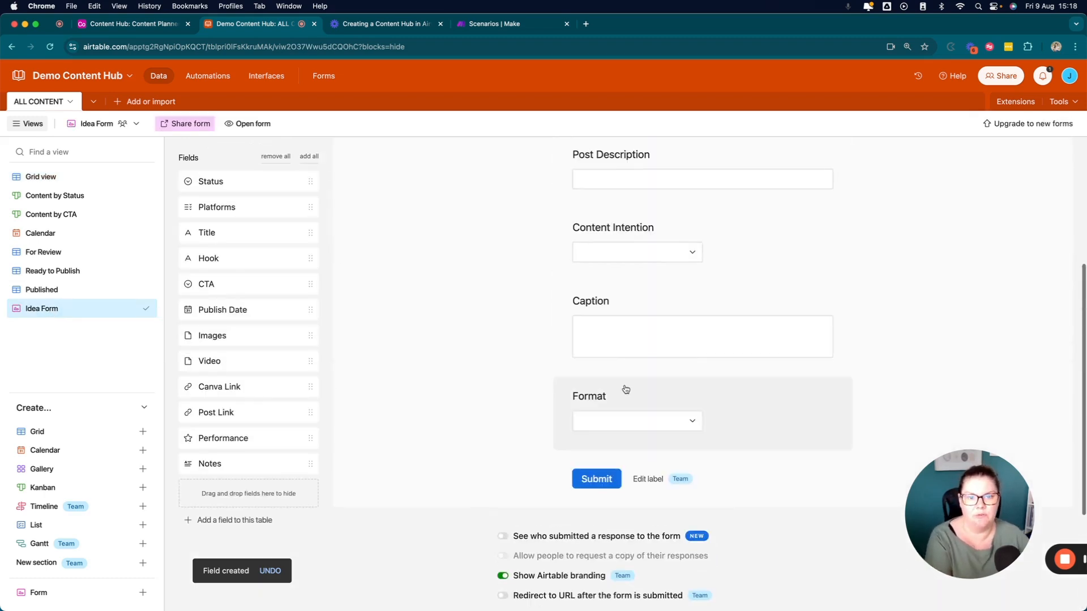
{"action": "left_click_drag", "start_coordinate": [653, 308], "coordinate": [232, 275]}
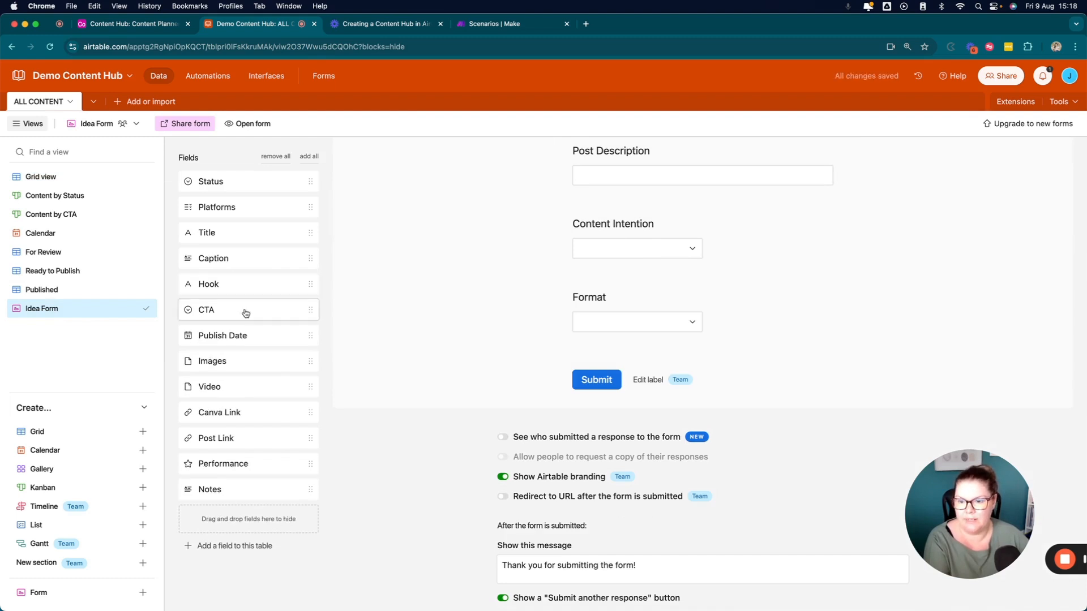
{"action": "left_click_drag", "start_coordinate": [247, 491], "coordinate": [656, 244]}
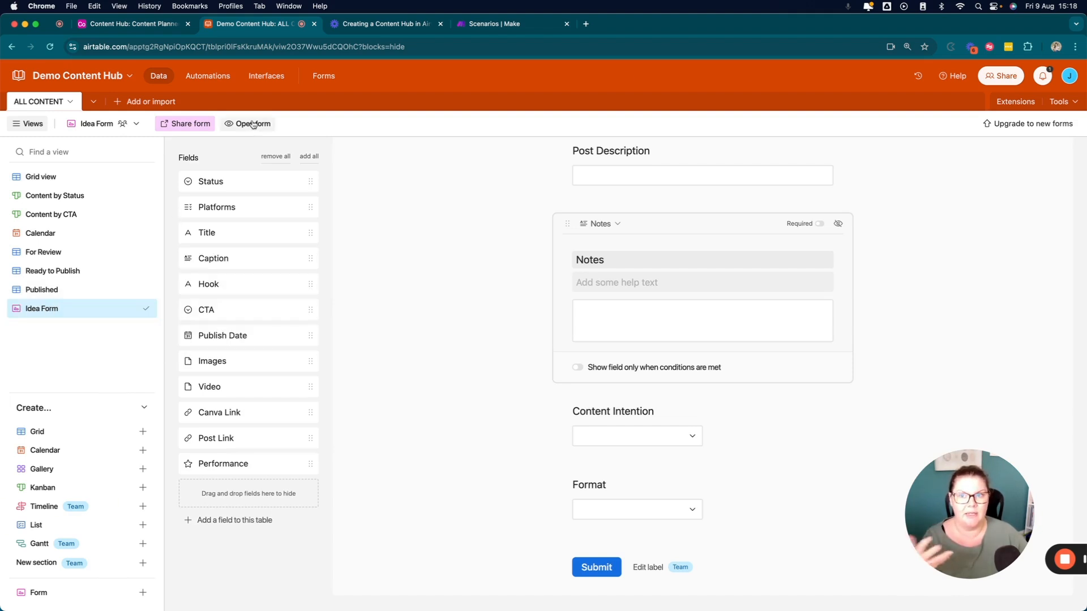
Step: Switch from the demo's Grid view to the Content Hub base and open the BYB Show table's All Episodes view
{"action": "left_click", "coordinate": [49, 176]}
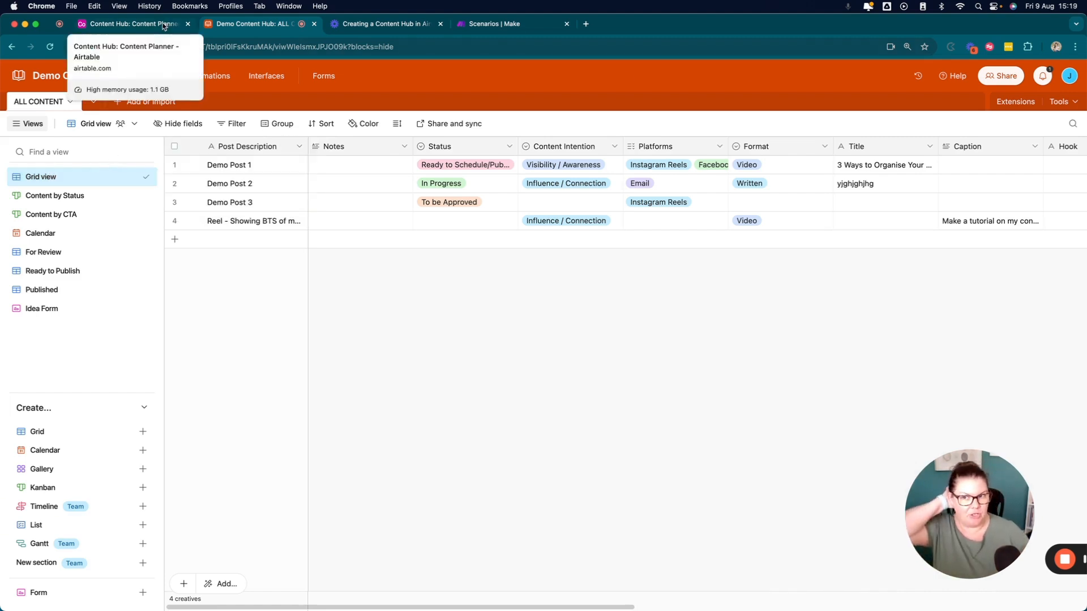
{"action": "left_click", "coordinate": [163, 25]}
{"action": "left_click", "coordinate": [51, 177]}
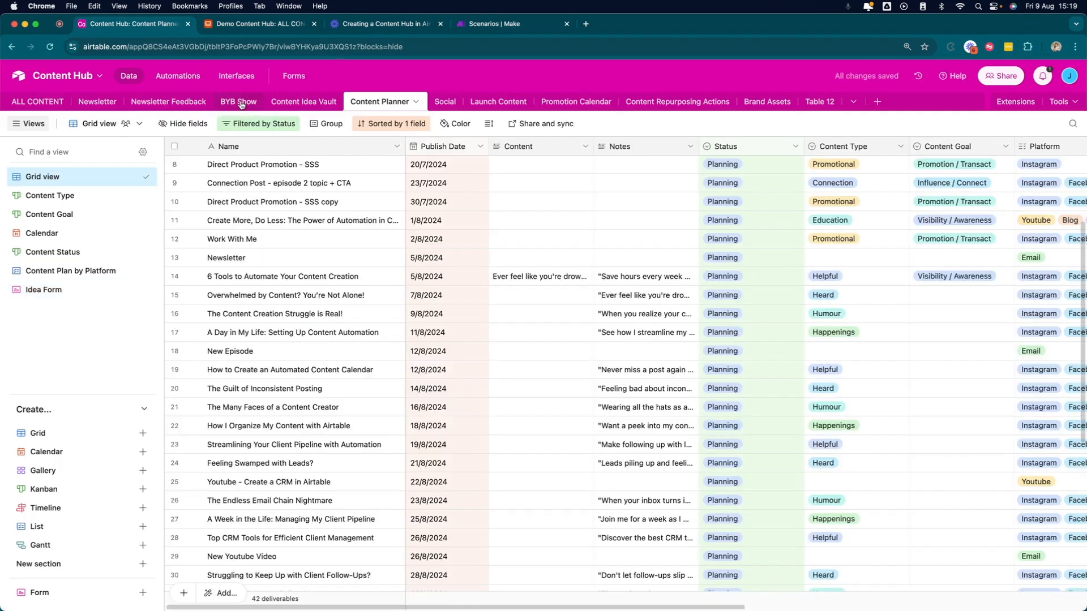
{"action": "left_click", "coordinate": [238, 101]}
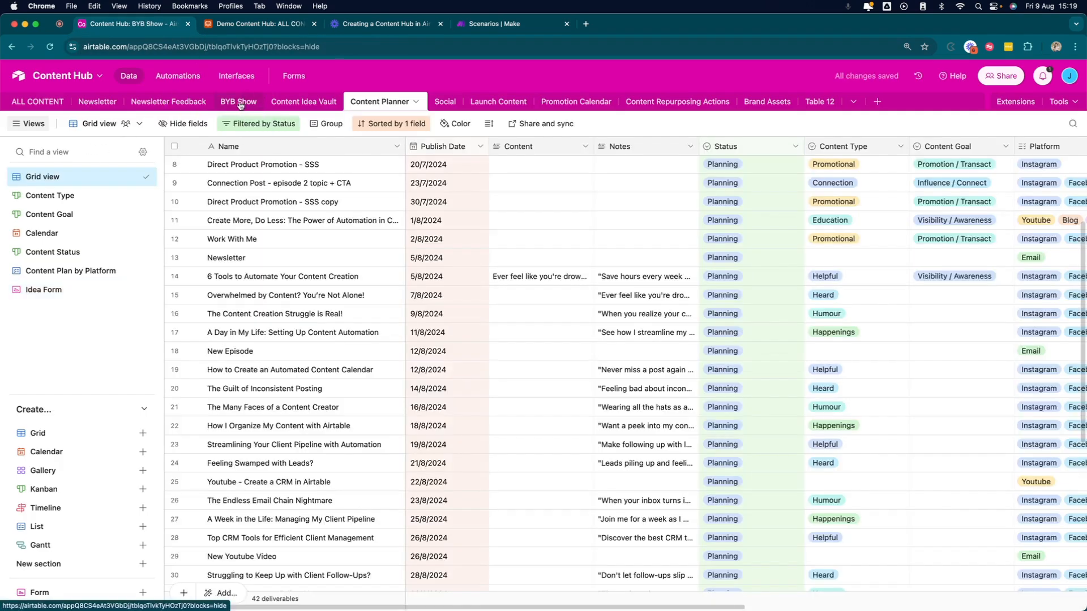
{"action": "scroll", "coordinate": [555, 208], "scroll_direction": "right", "scroll_amount": 5}
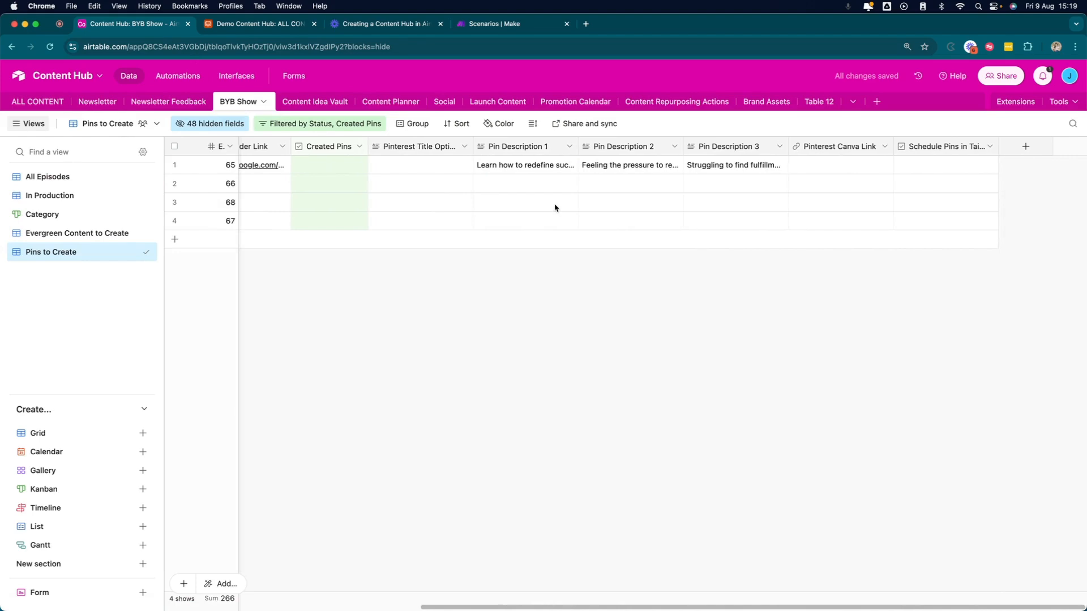
{"action": "scroll", "coordinate": [555, 207], "scroll_direction": "left", "scroll_amount": 5}
{"action": "left_click", "coordinate": [45, 177]}
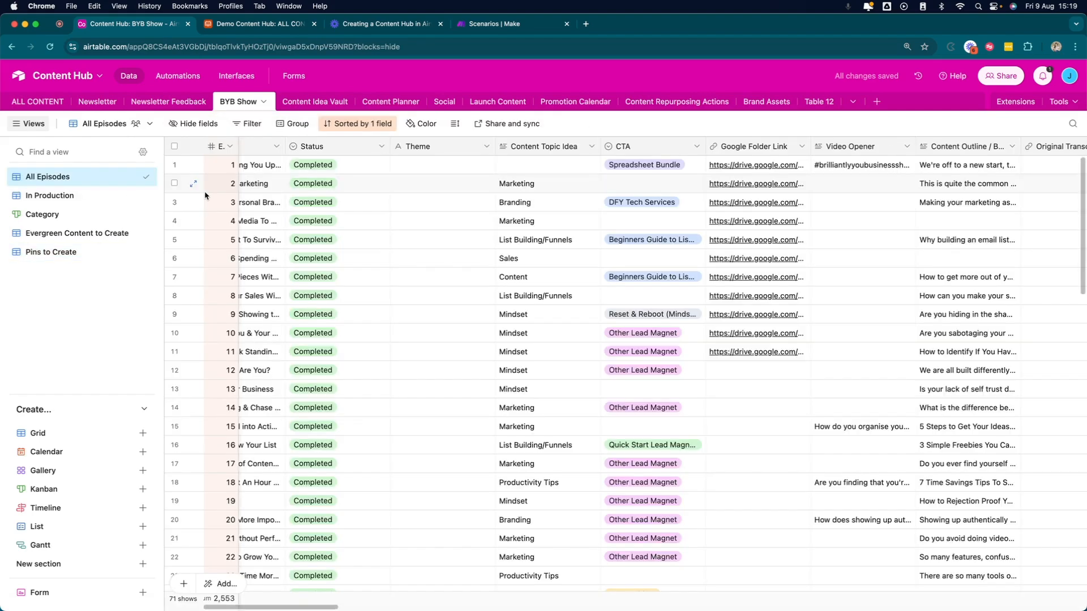
Step: Examine the All Episodes fields, including the Generate Blog, Generate Show Notes and Promo Trigger buttons, and return to Demo Content Hub
{"action": "scroll", "coordinate": [502, 217], "scroll_direction": "right", "scroll_amount": 10}
{"action": "scroll", "coordinate": [501, 217], "scroll_direction": "right", "scroll_amount": 2}
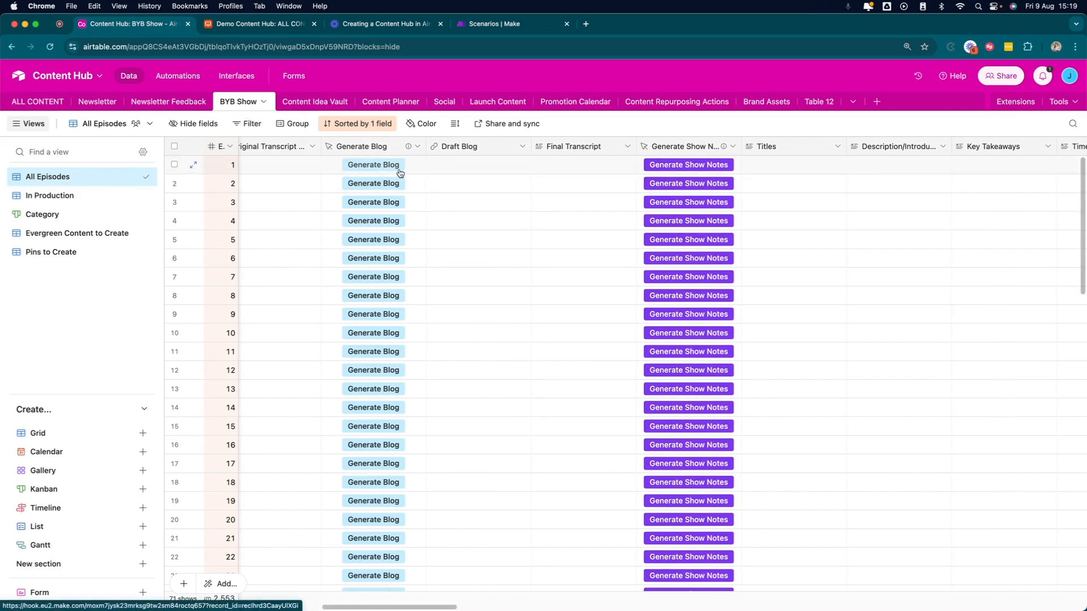
{"action": "scroll", "coordinate": [702, 166], "scroll_direction": "right", "scroll_amount": 3}
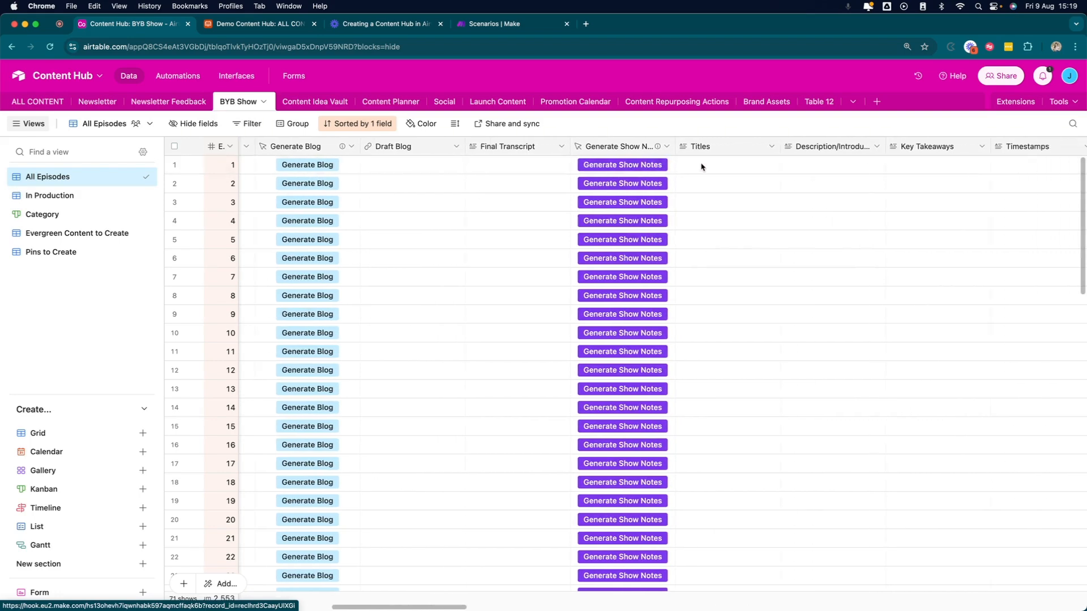
{"action": "scroll", "coordinate": [871, 171], "scroll_direction": "right", "scroll_amount": 12}
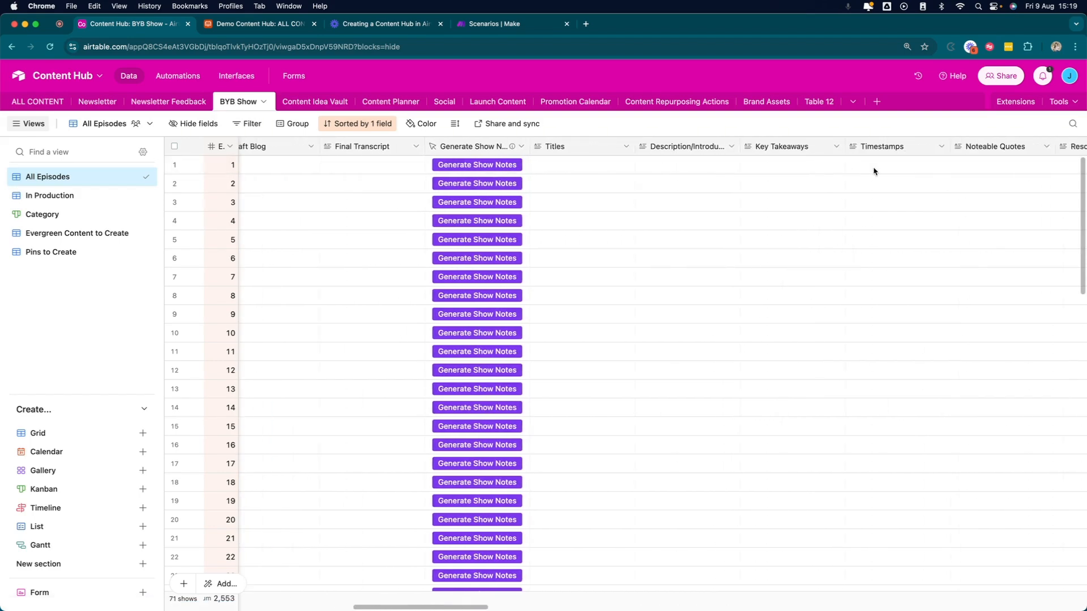
{"action": "scroll", "coordinate": [873, 171], "scroll_direction": "right", "scroll_amount": 3}
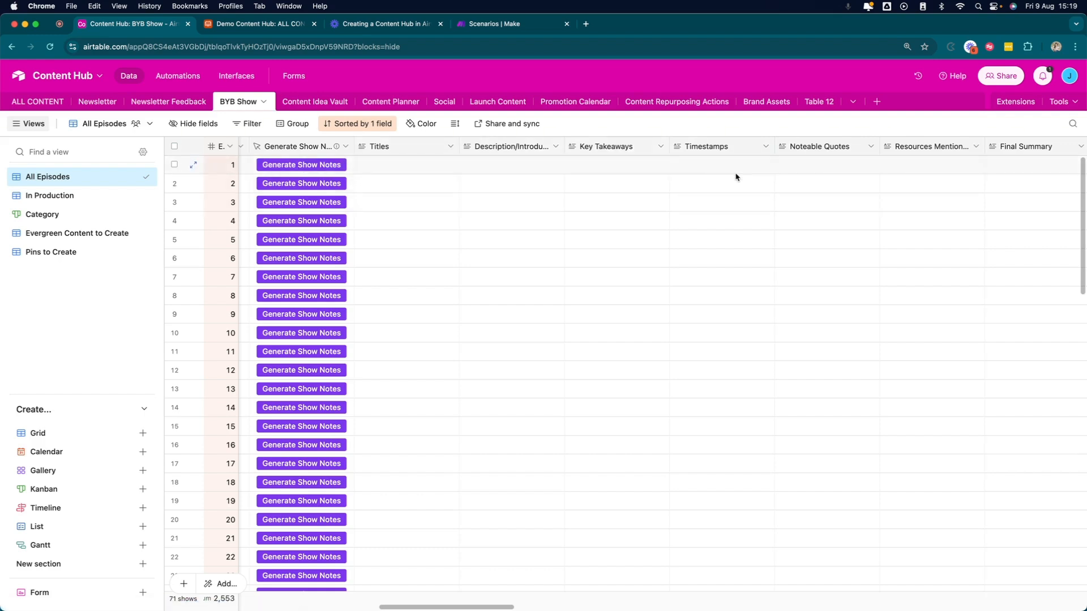
{"action": "scroll", "coordinate": [736, 177], "scroll_direction": "right", "scroll_amount": 15}
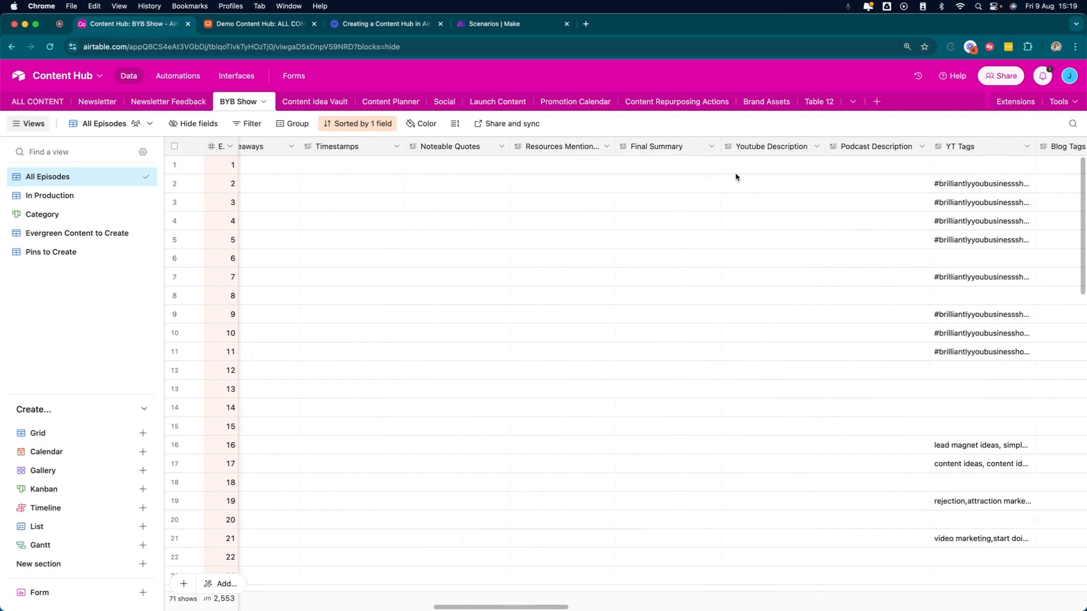
{"action": "scroll", "coordinate": [736, 176], "scroll_direction": "right", "scroll_amount": 5}
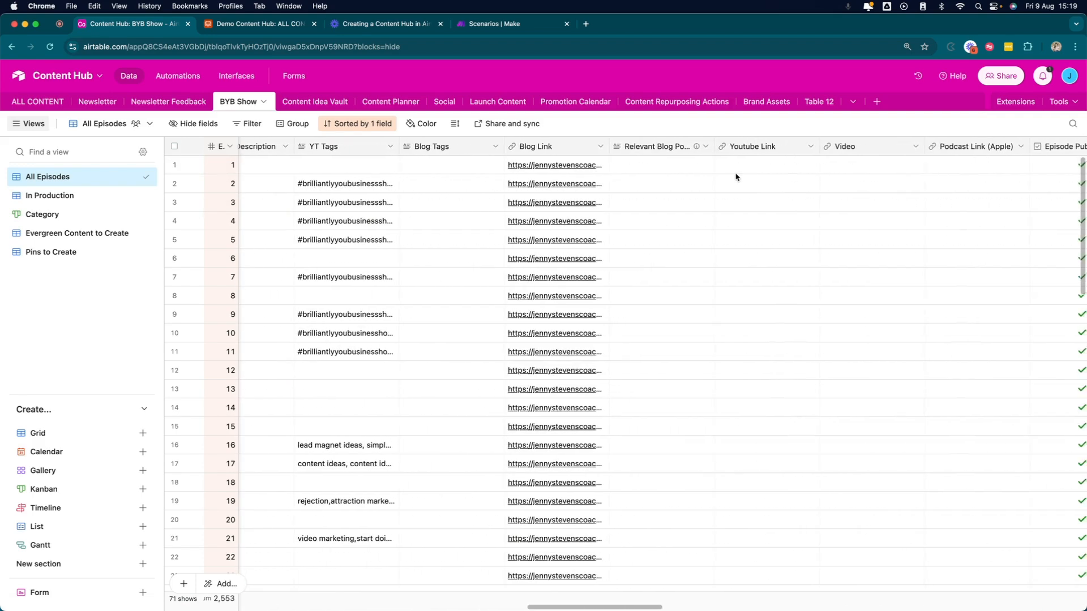
{"action": "scroll", "coordinate": [736, 177], "scroll_direction": "right", "scroll_amount": 20}
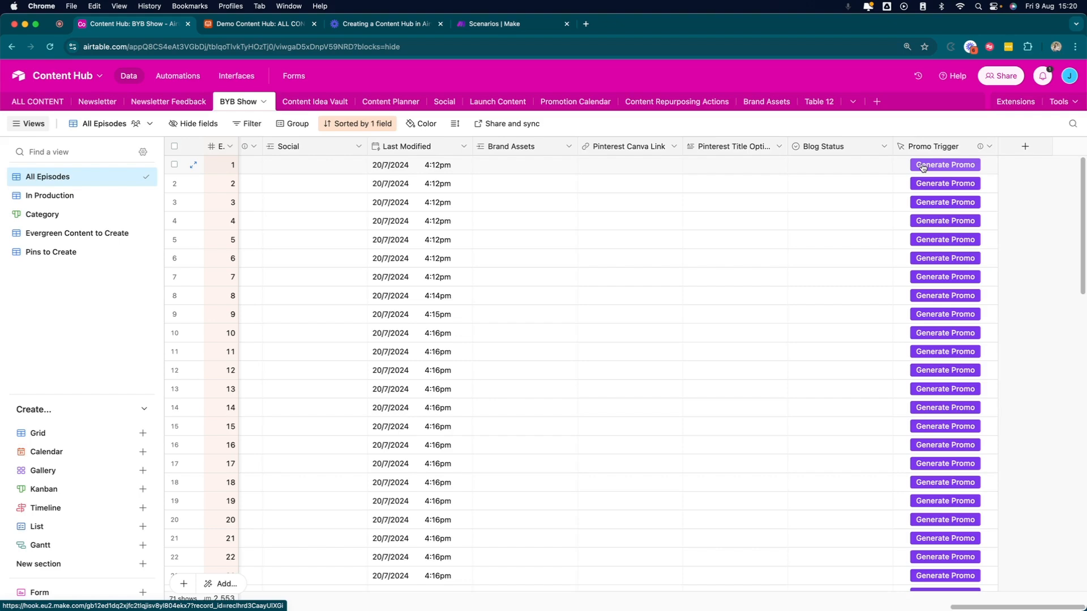
{"action": "scroll", "coordinate": [552, 185], "scroll_direction": "left", "scroll_amount": 15}
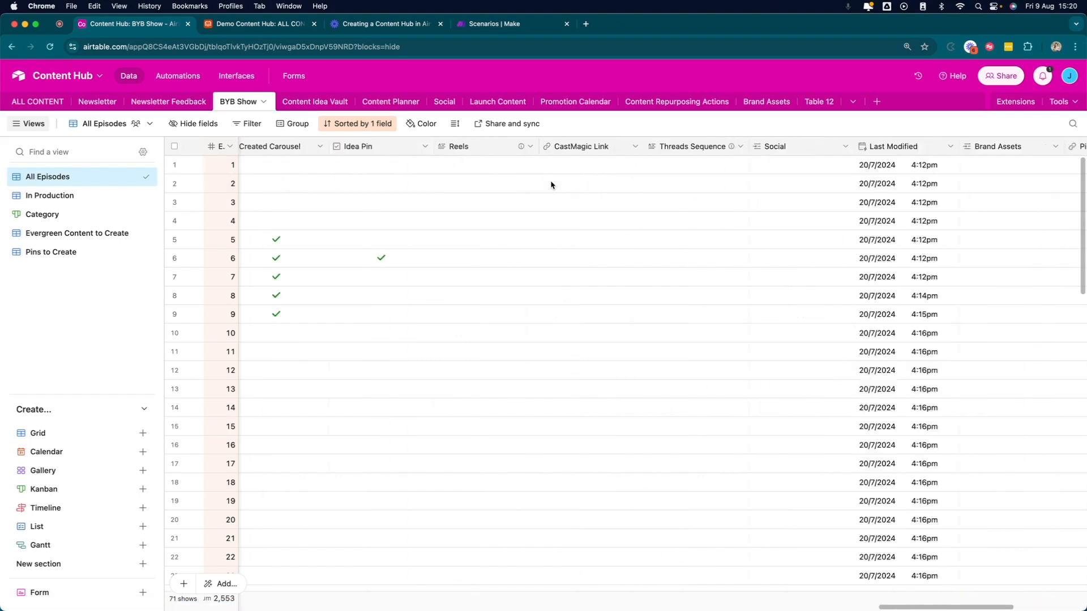
{"action": "scroll", "coordinate": [552, 185], "scroll_direction": "left", "scroll_amount": 10}
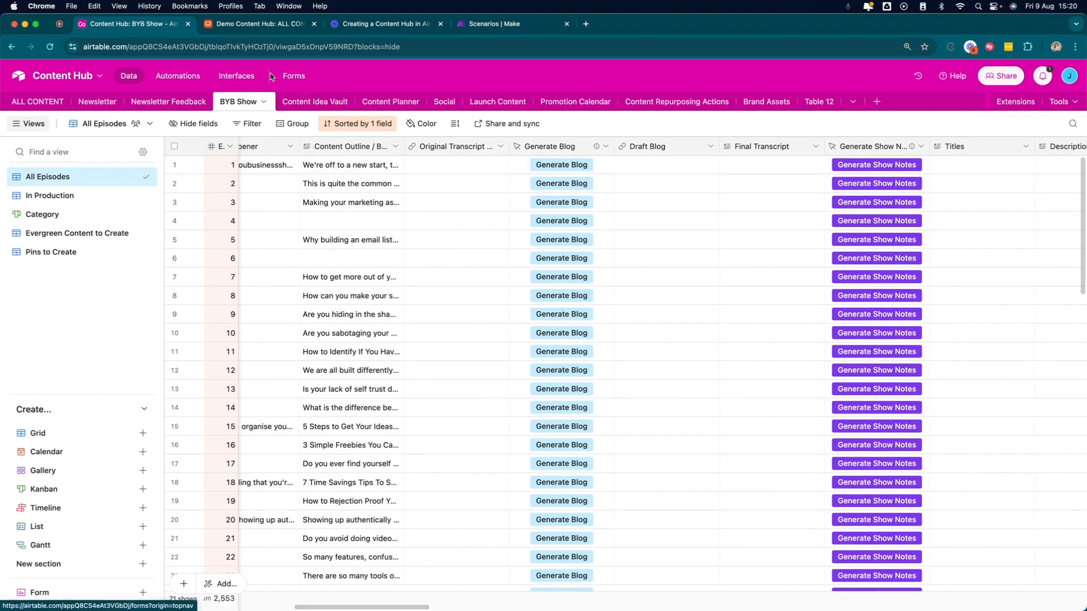
{"action": "left_click", "coordinate": [240, 26]}
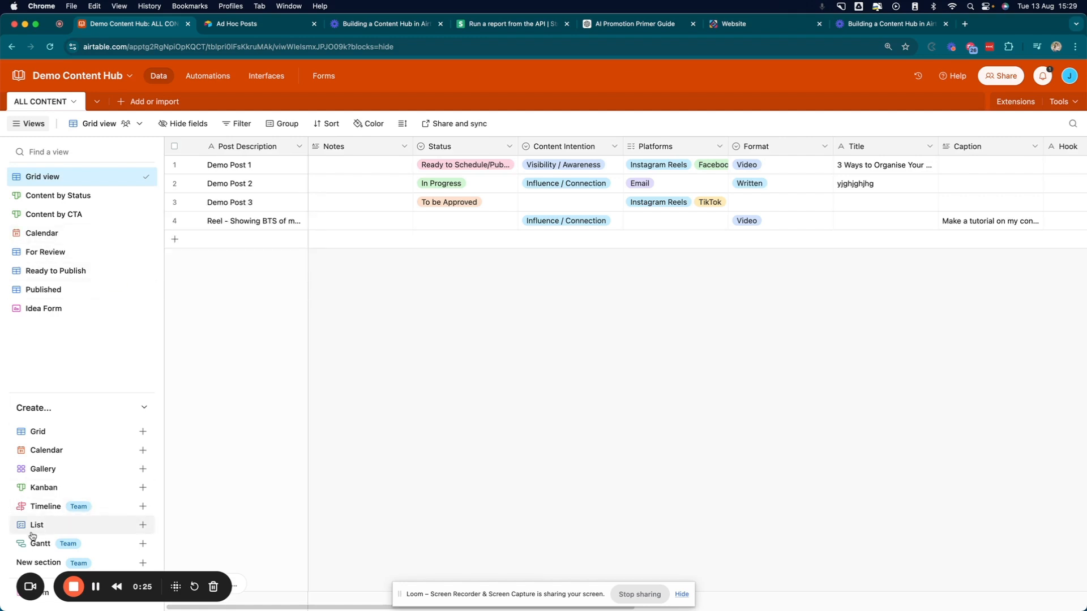
Step: Create a collaborative List view named List and group its records by Platforms in First → Last order
{"action": "left_click", "coordinate": [144, 526]}
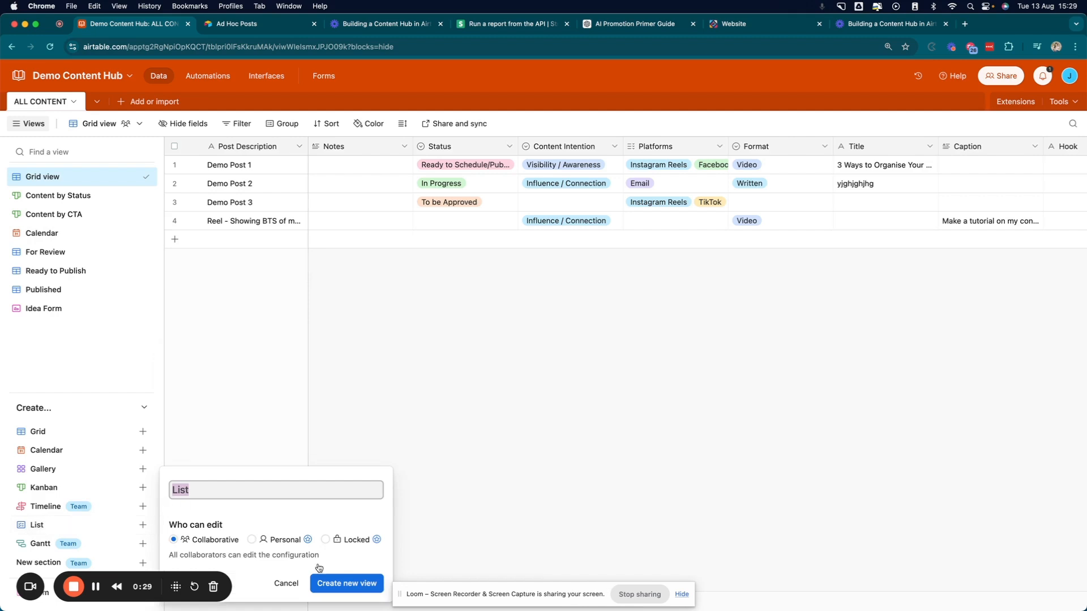
{"action": "left_click", "coordinate": [359, 586]}
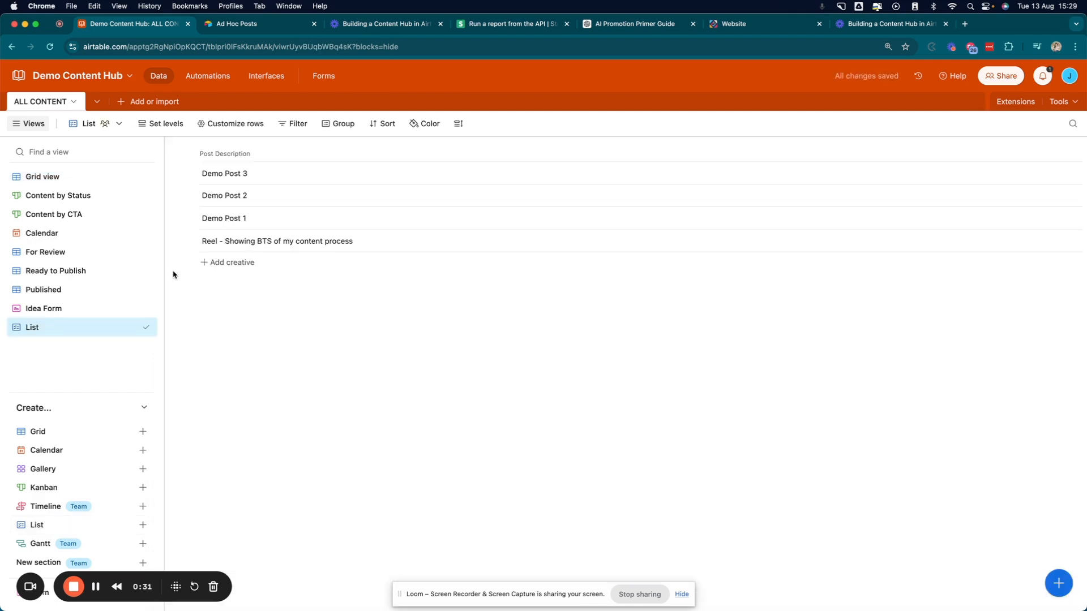
{"action": "left_click", "coordinate": [339, 124]}
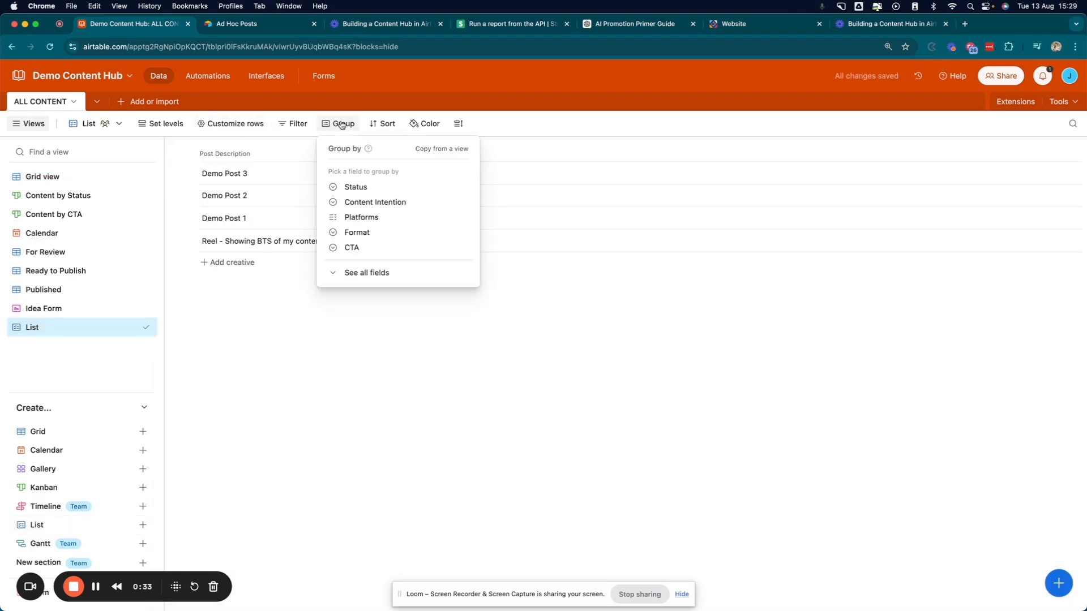
{"action": "left_click", "coordinate": [354, 218]}
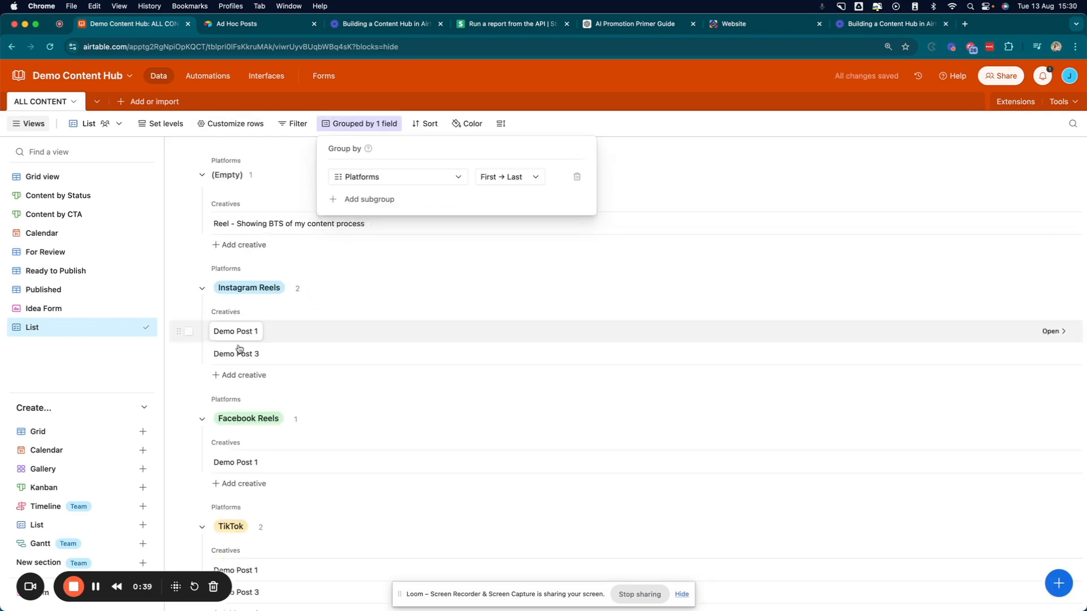
{"action": "scroll", "coordinate": [242, 412], "scroll_direction": "down", "scroll_amount": 4}
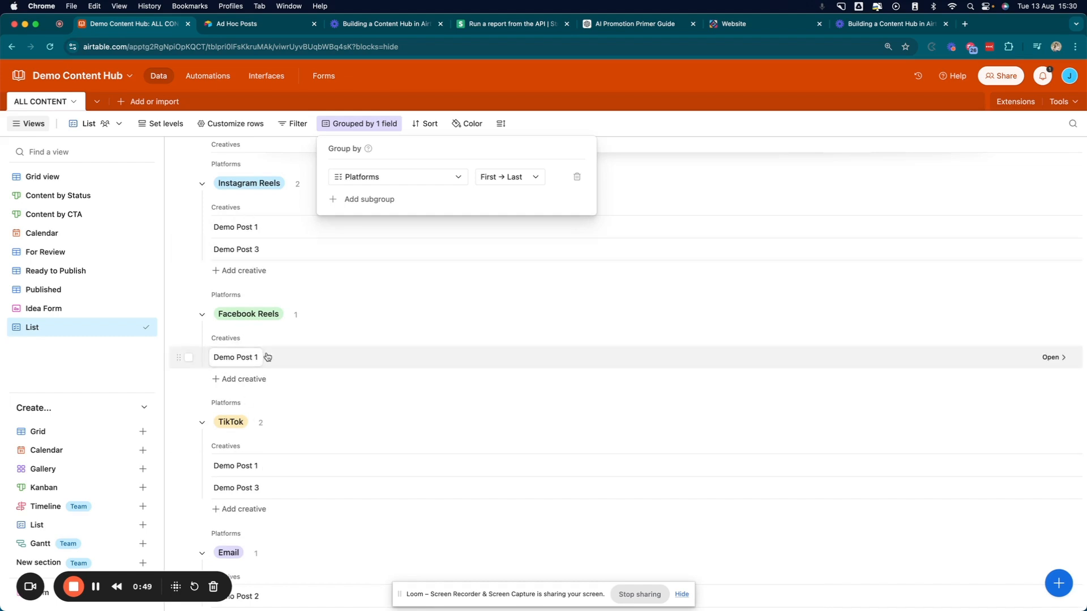
{"action": "scroll", "coordinate": [268, 357], "scroll_direction": "up", "scroll_amount": 2}
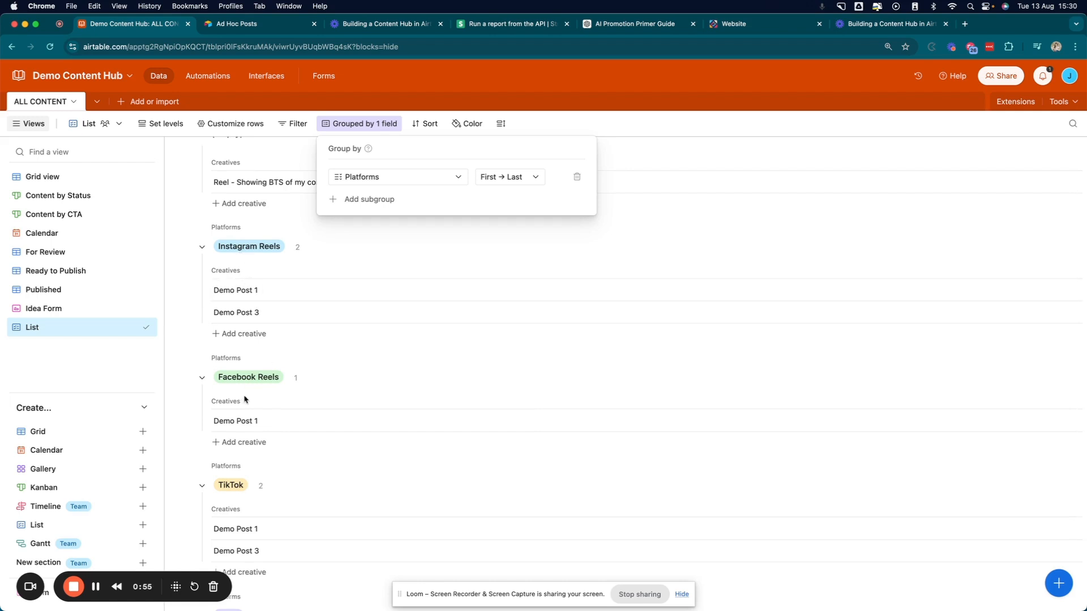
{"action": "scroll", "coordinate": [245, 399], "scroll_direction": "down", "scroll_amount": 3}
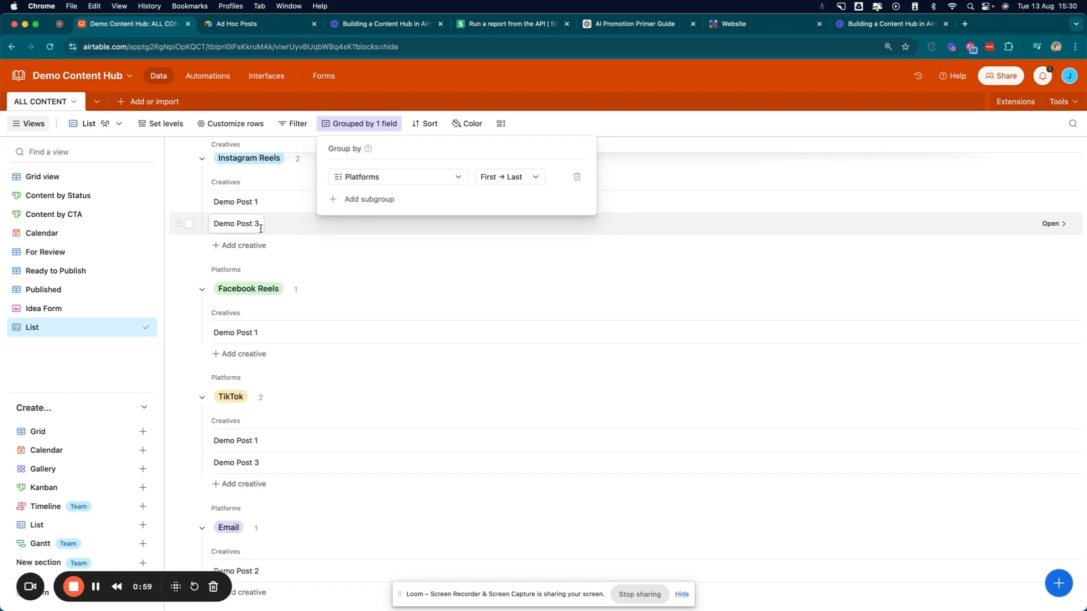
{"action": "scroll", "coordinate": [260, 225], "scroll_direction": "up", "scroll_amount": 4}
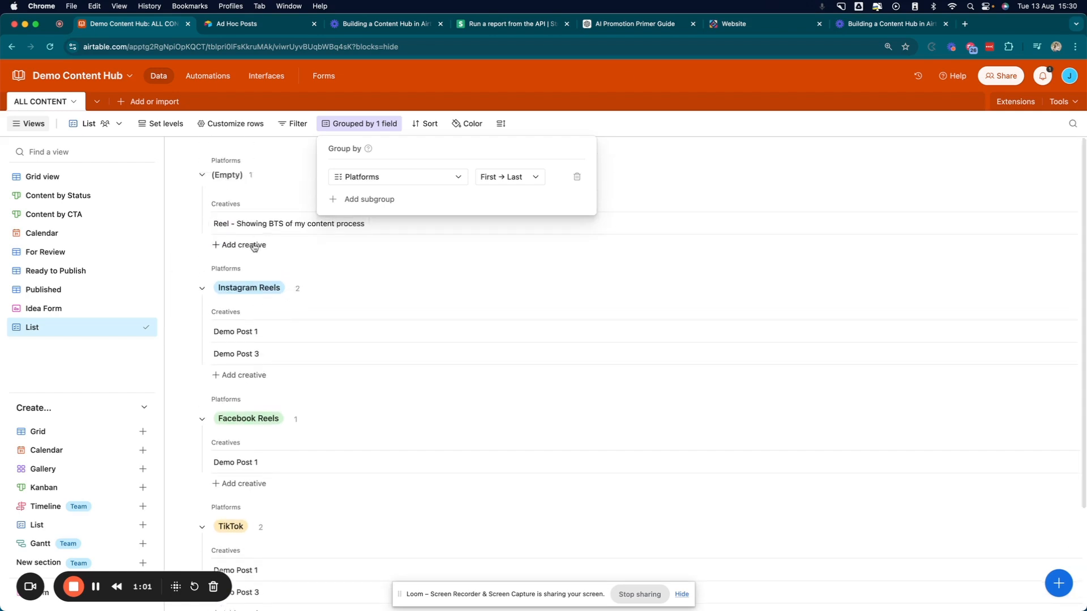
{"action": "left_click", "coordinate": [305, 159]}
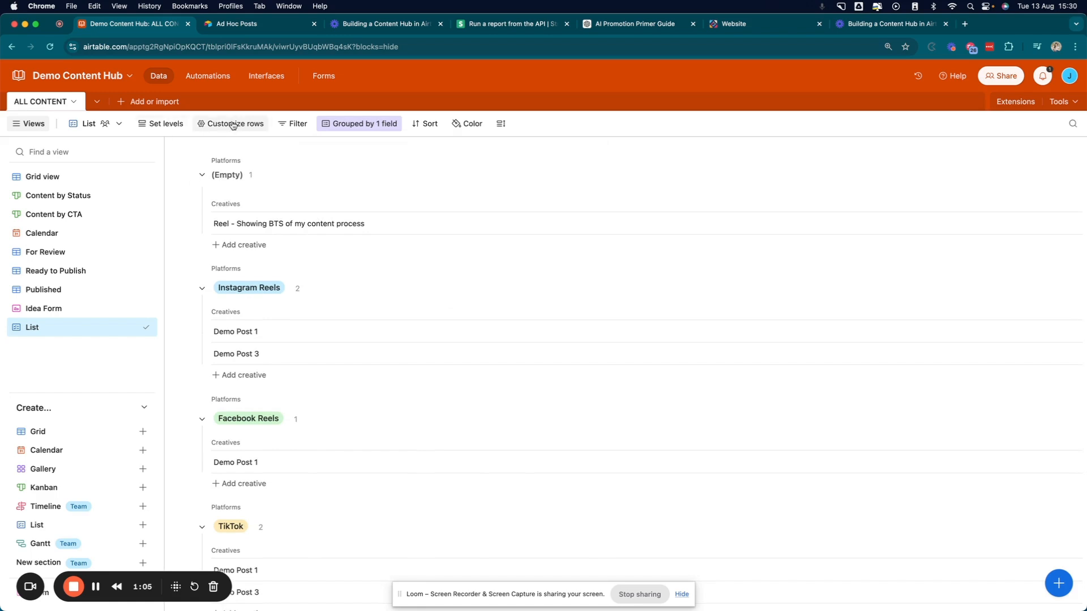
Step: Set up the List view with ALL CONTENT as its only level, showing Title and Publish Date alongside Post Description
{"action": "left_click", "coordinate": [156, 127]}
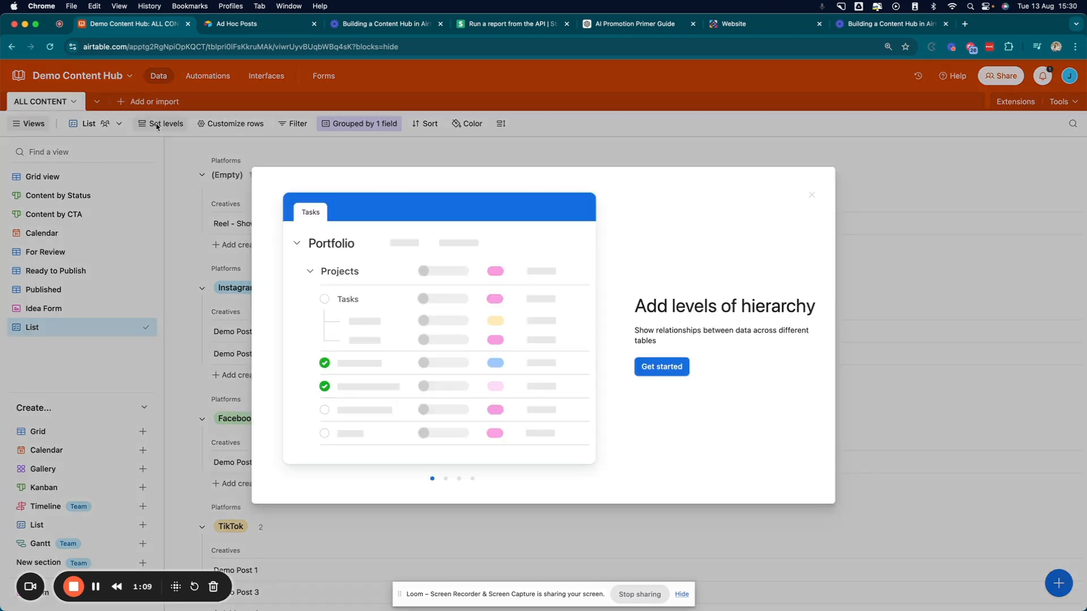
{"action": "left_click", "coordinate": [672, 369]}
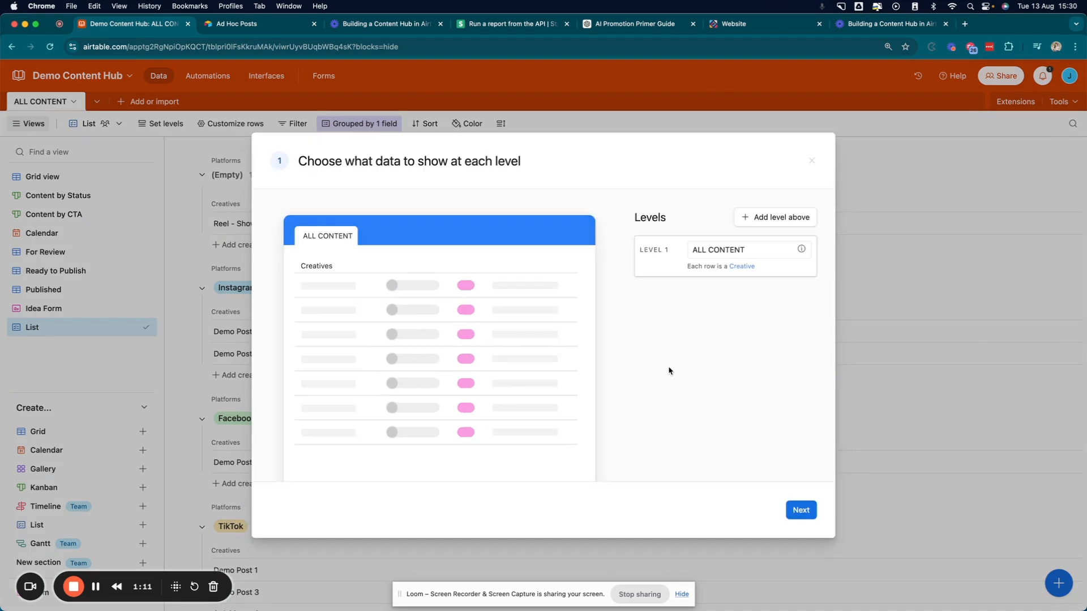
{"action": "left_click", "coordinate": [801, 511]}
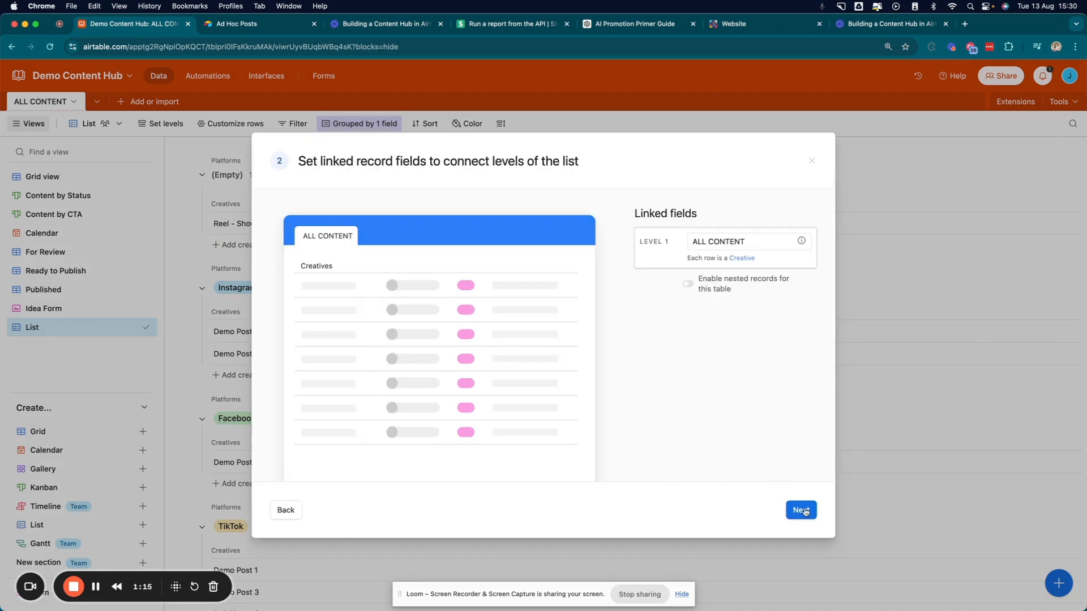
{"action": "left_click", "coordinate": [802, 510]}
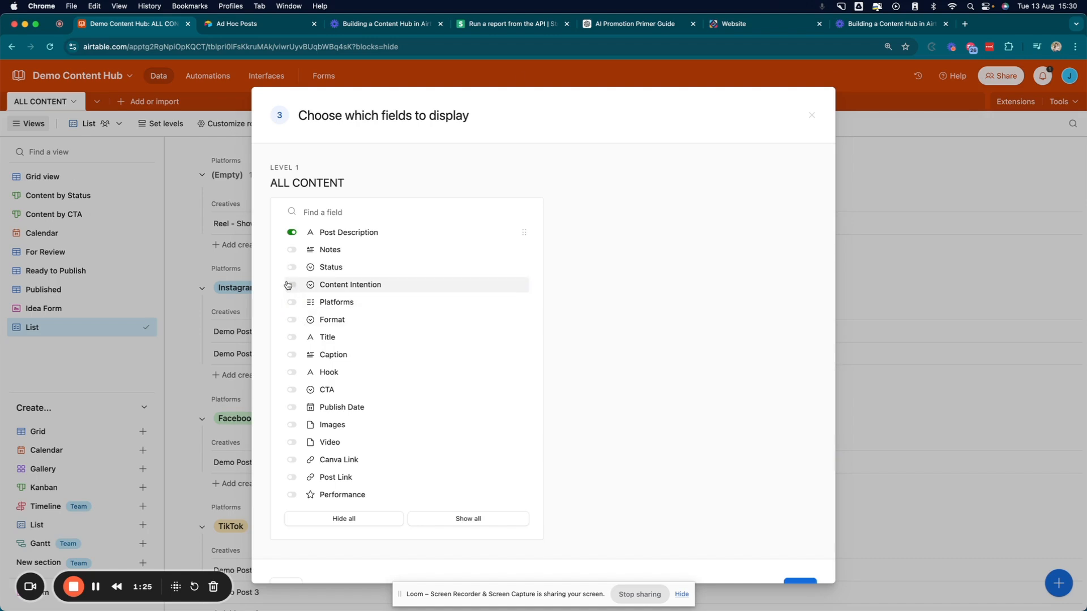
{"action": "left_click", "coordinate": [294, 338]}
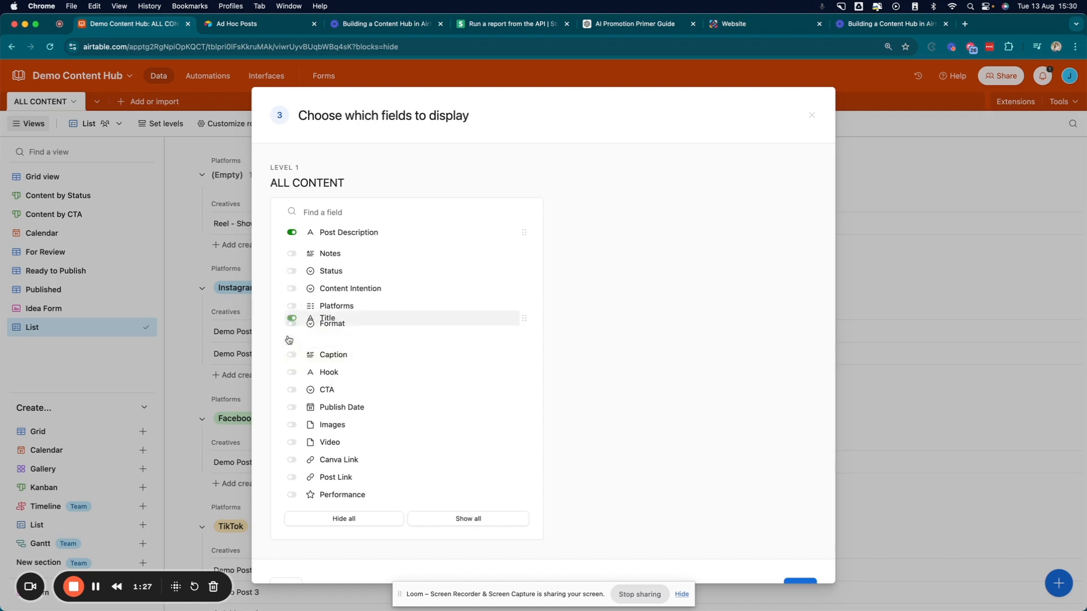
{"action": "left_click", "coordinate": [292, 408]}
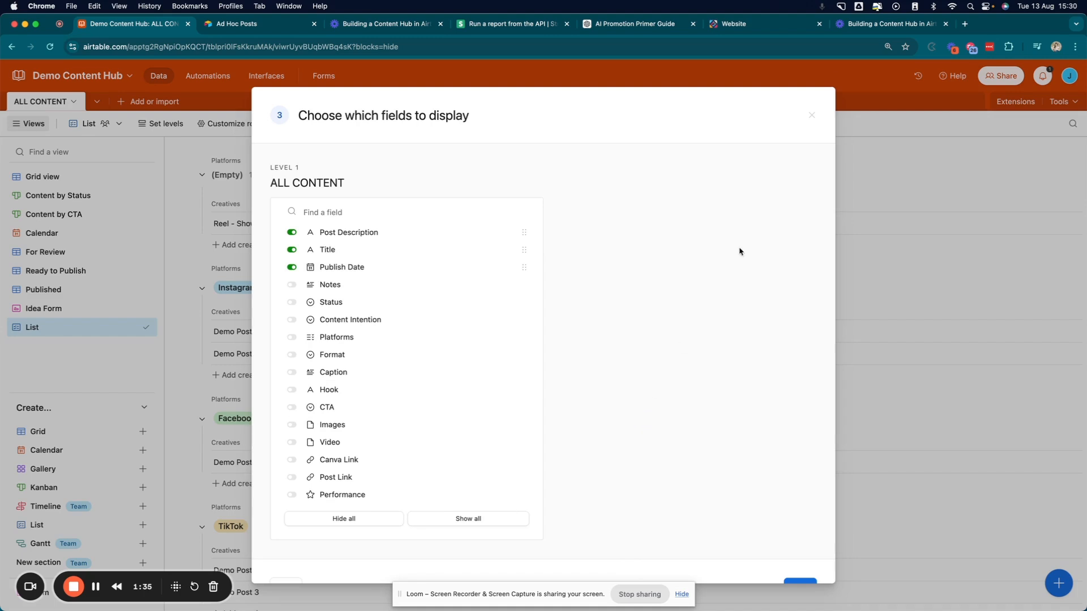
{"action": "scroll", "coordinate": [739, 252], "scroll_direction": "down", "scroll_amount": 1}
{"action": "left_click", "coordinate": [800, 556]}
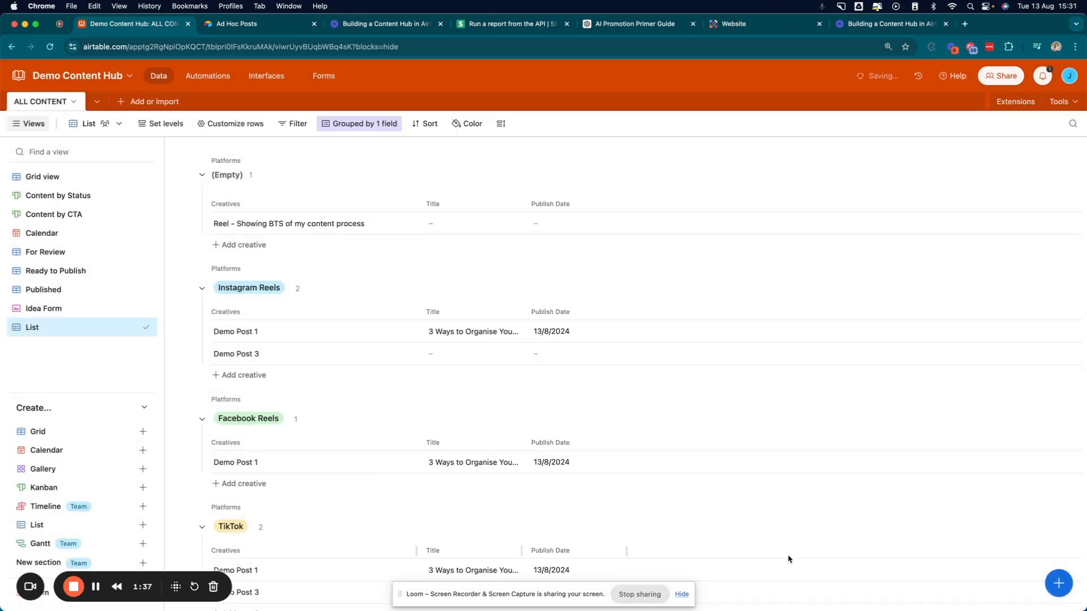
{"action": "left_click", "coordinate": [683, 594]}
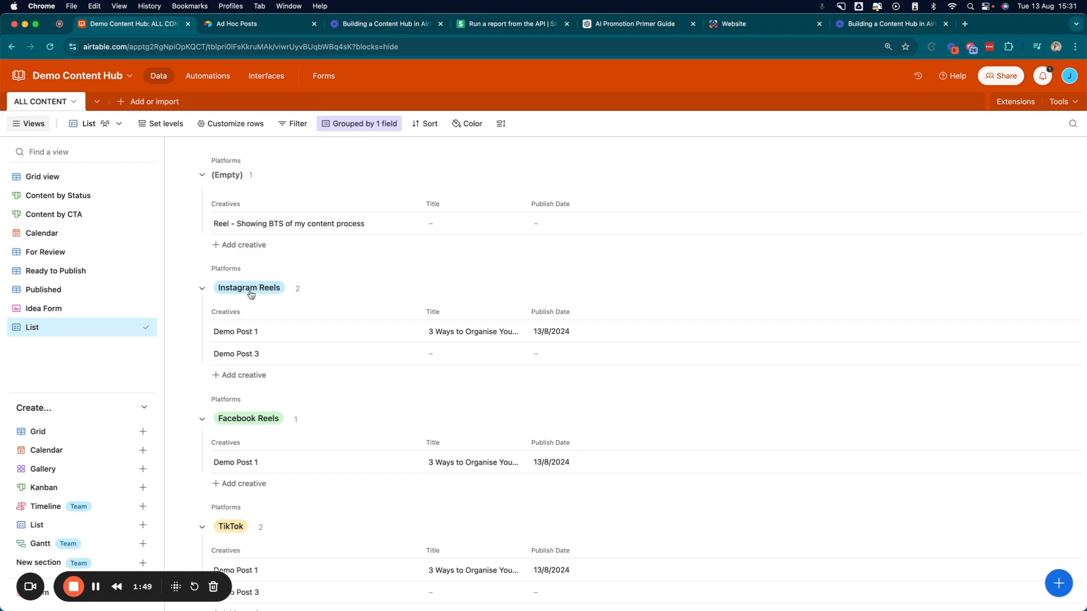
Step: Review the platform groups in the List view, check the record in For Review, and return to List to examine the remaining groups
{"action": "scroll", "coordinate": [251, 294], "scroll_direction": "down", "scroll_amount": 2}
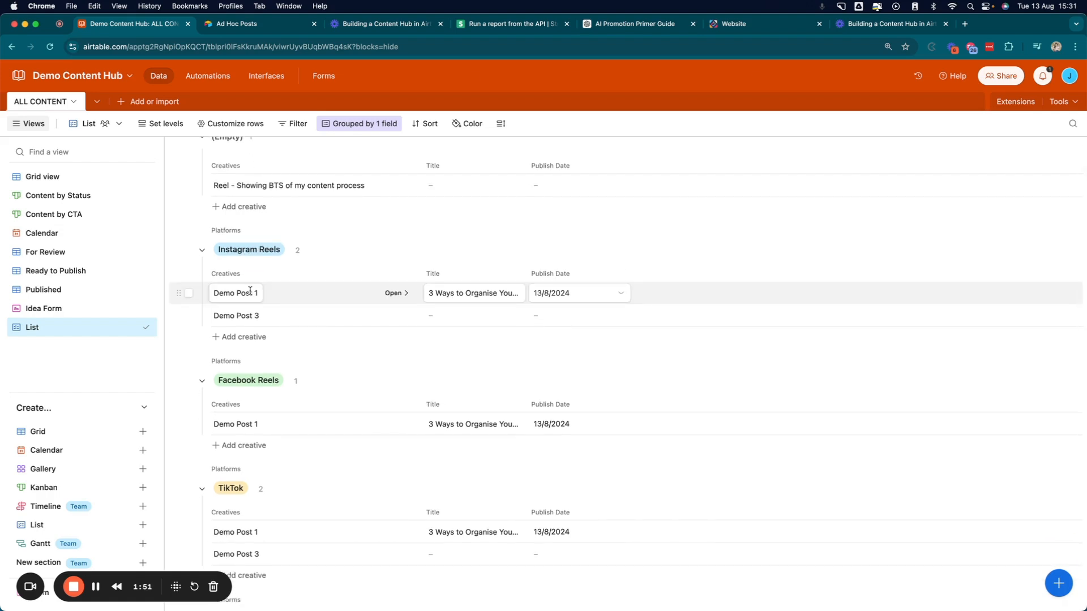
{"action": "scroll", "coordinate": [250, 291], "scroll_direction": "down", "scroll_amount": 1}
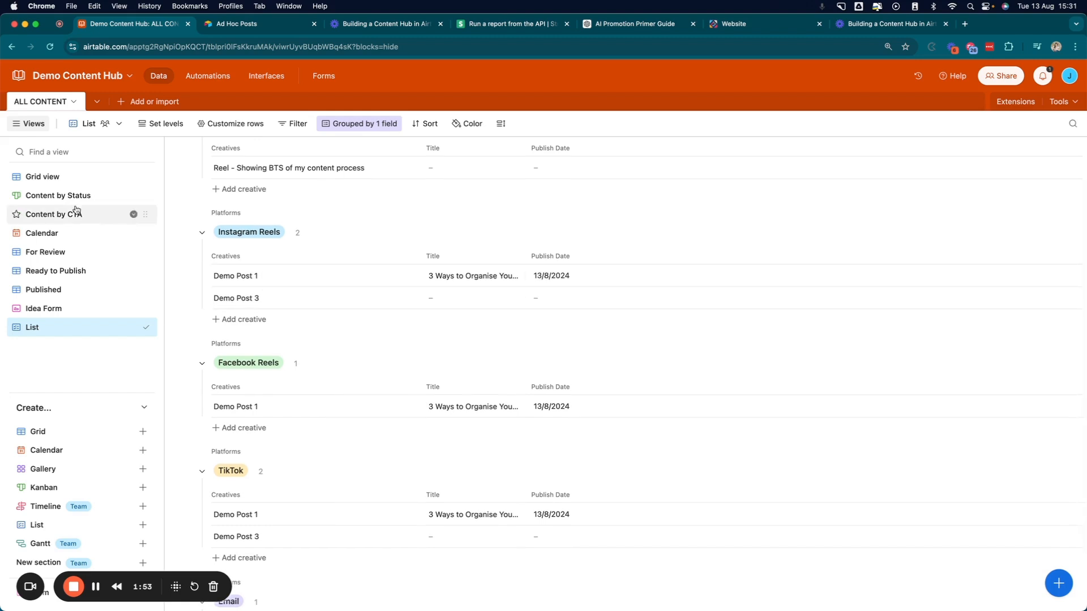
{"action": "left_click", "coordinate": [40, 253]}
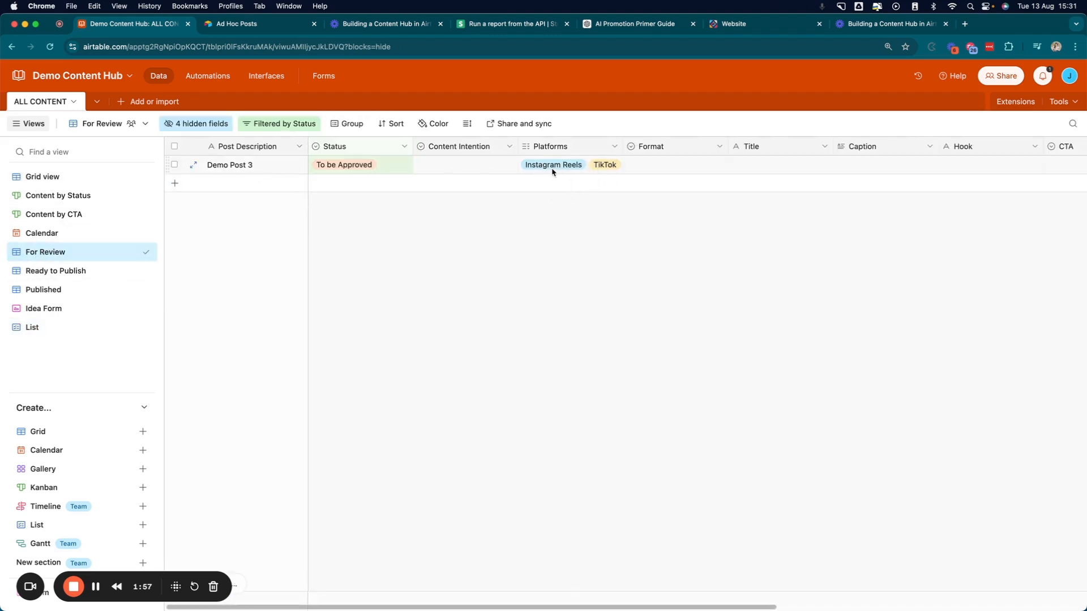
{"action": "left_click", "coordinate": [35, 327]}
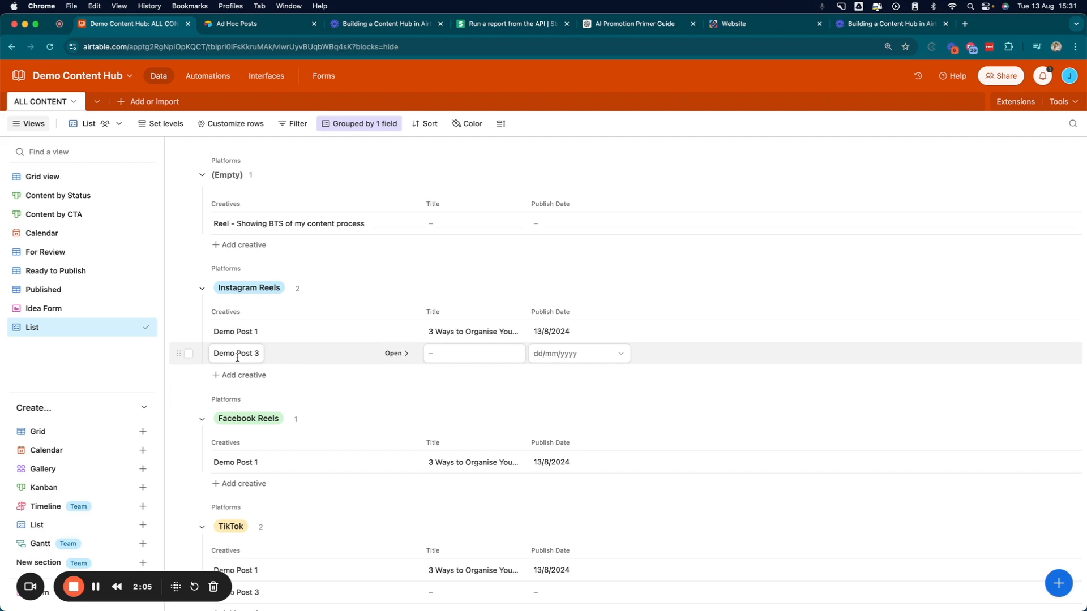
{"action": "scroll", "coordinate": [237, 358], "scroll_direction": "down", "scroll_amount": 5}
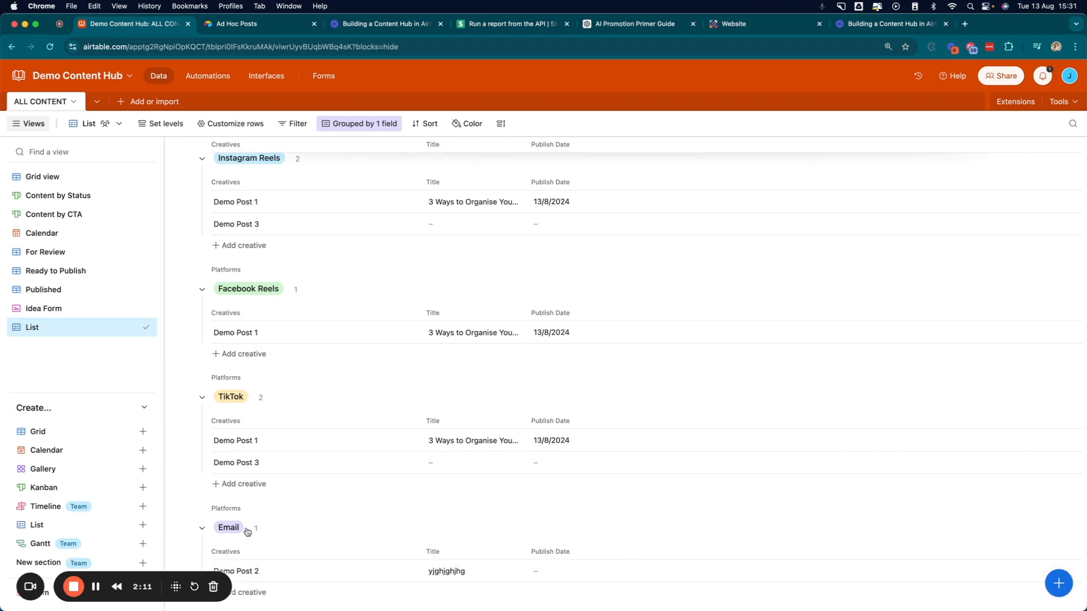
{"action": "mouse_move", "coordinate": [140, 327]}
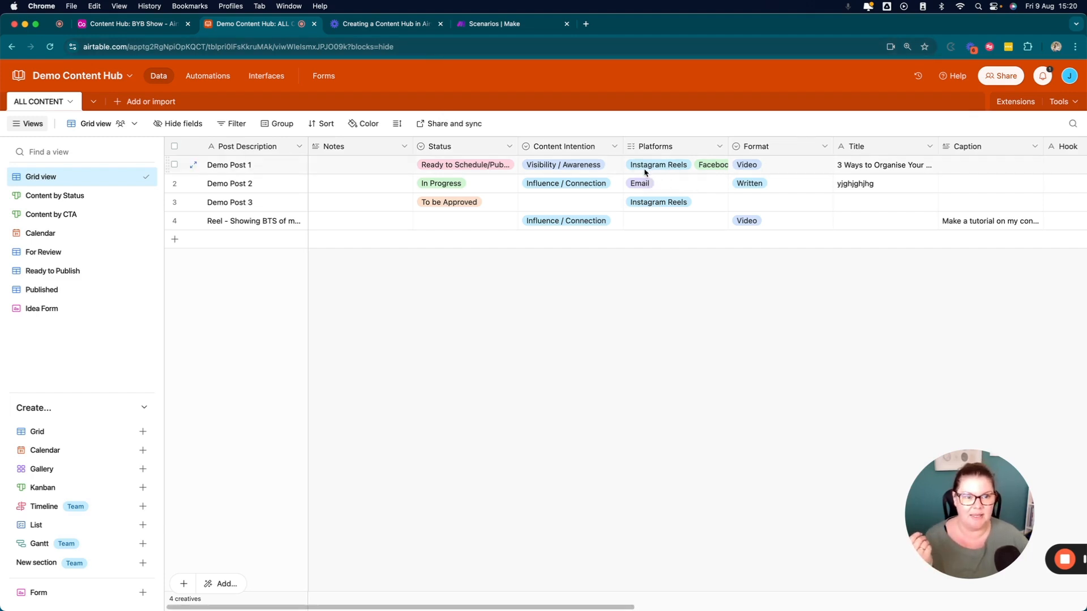
Step: Look through the Grid view's fields from Notes across to Images, including the CTA field's options
{"action": "scroll", "coordinate": [642, 171], "scroll_direction": "right", "scroll_amount": 4}
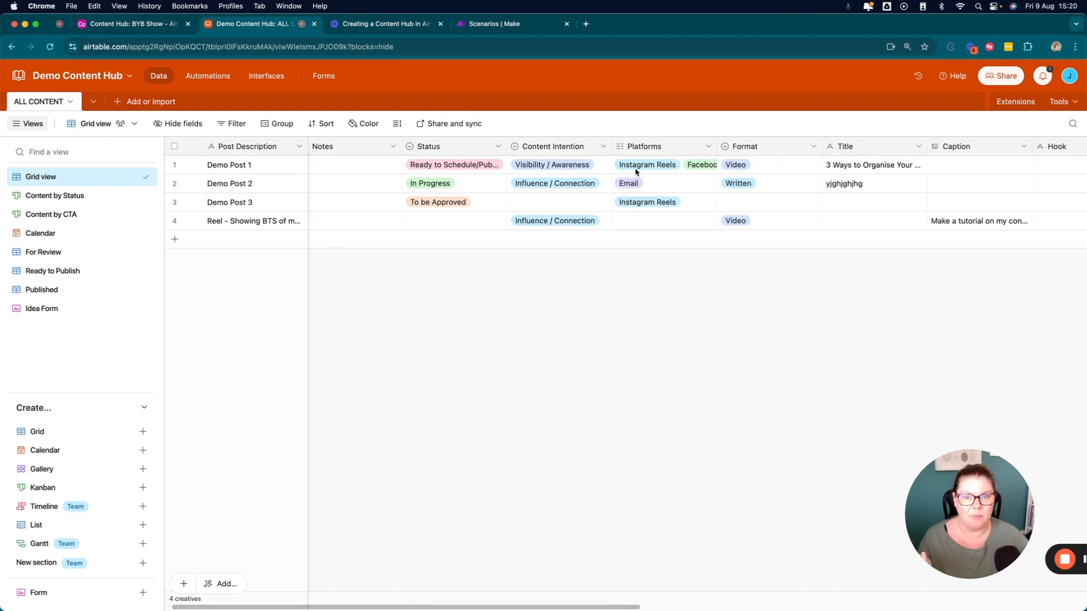
{"action": "scroll", "coordinate": [635, 172], "scroll_direction": "right", "scroll_amount": 12}
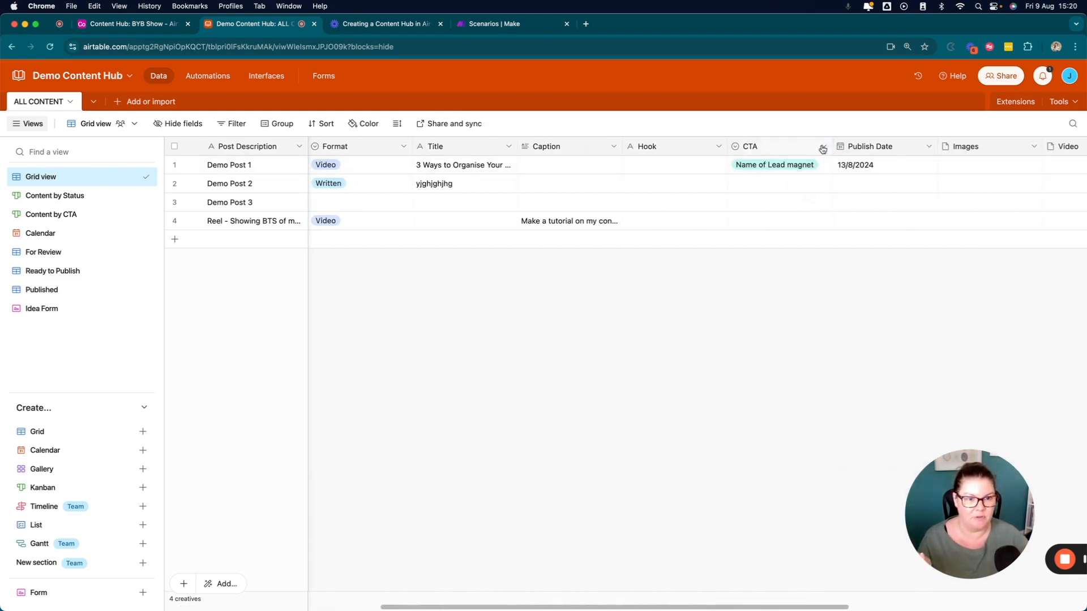
{"action": "left_click", "coordinate": [822, 147]}
{"action": "left_click", "coordinate": [655, 303]}
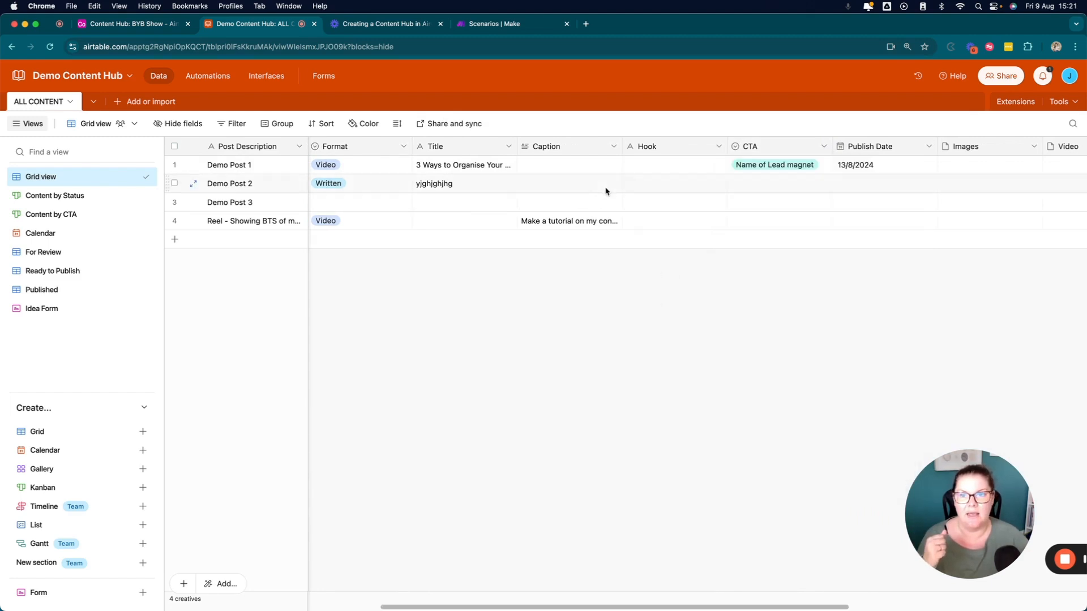
{"action": "scroll", "coordinate": [606, 191], "scroll_direction": "left", "scroll_amount": 15}
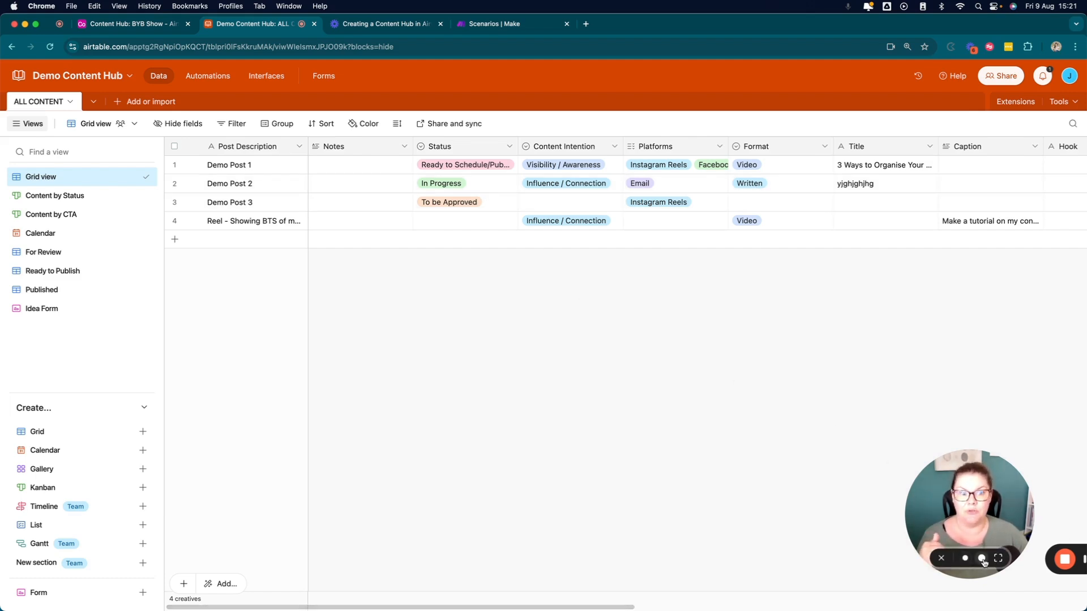
{"action": "left_click", "coordinate": [1000, 559]}
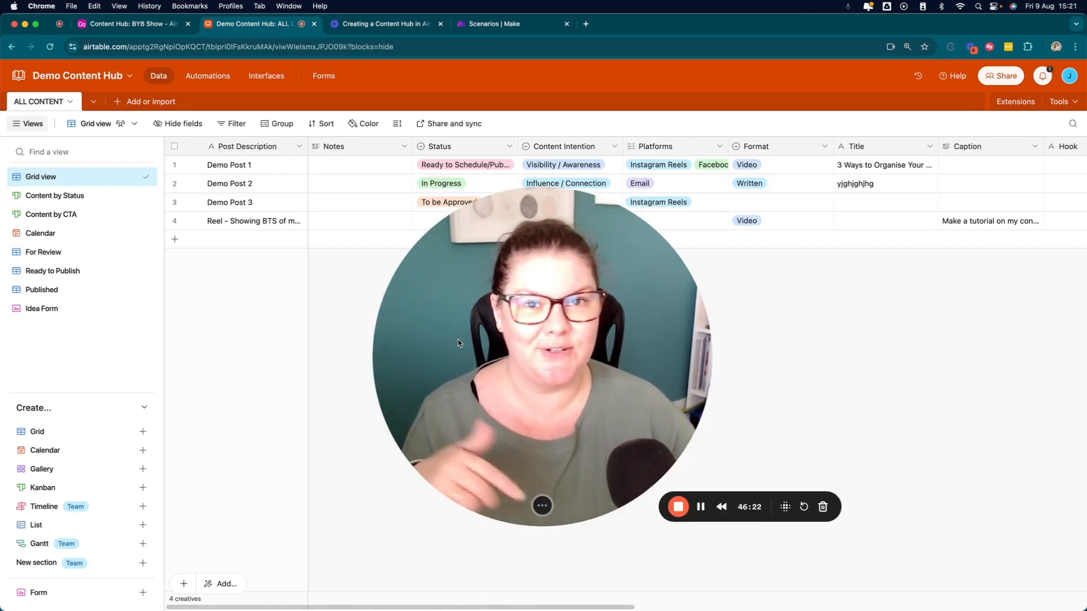